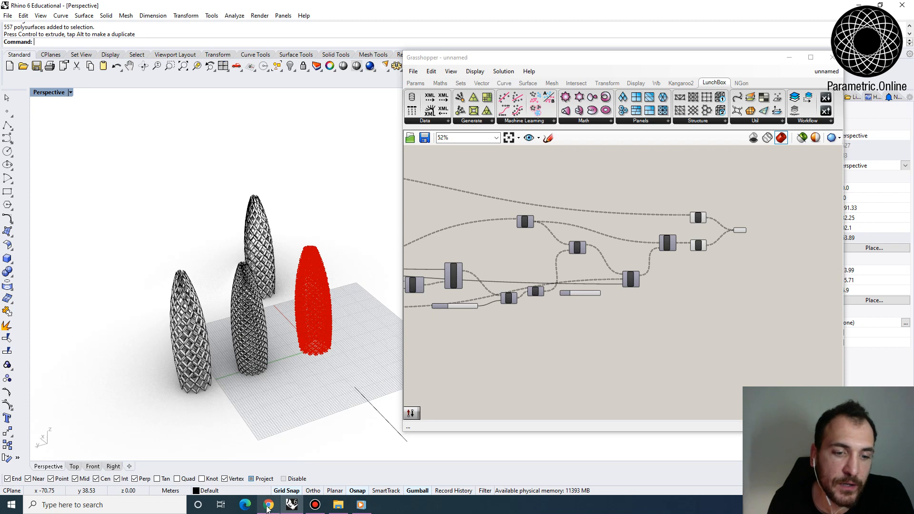
- Switch to Chrome and examine the Gherkin tower reference photos in the image search results
left_click(268, 505)
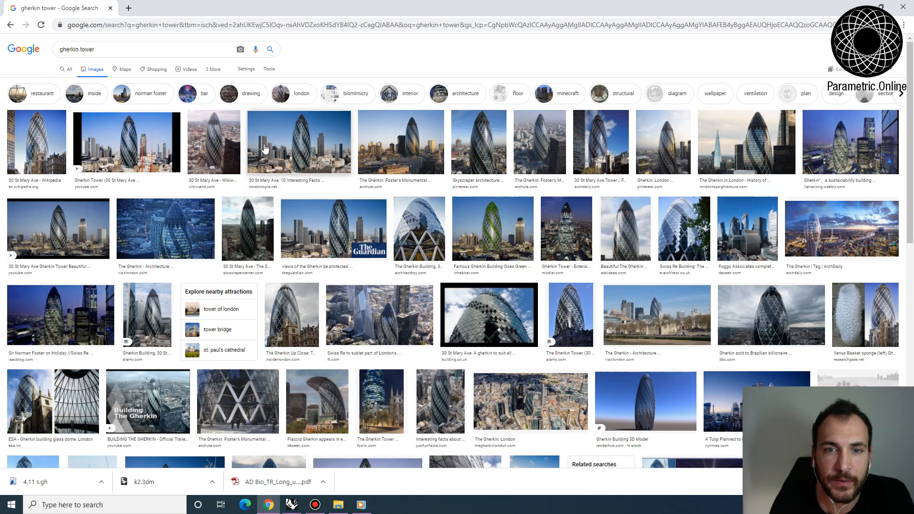
left_click(328, 157)
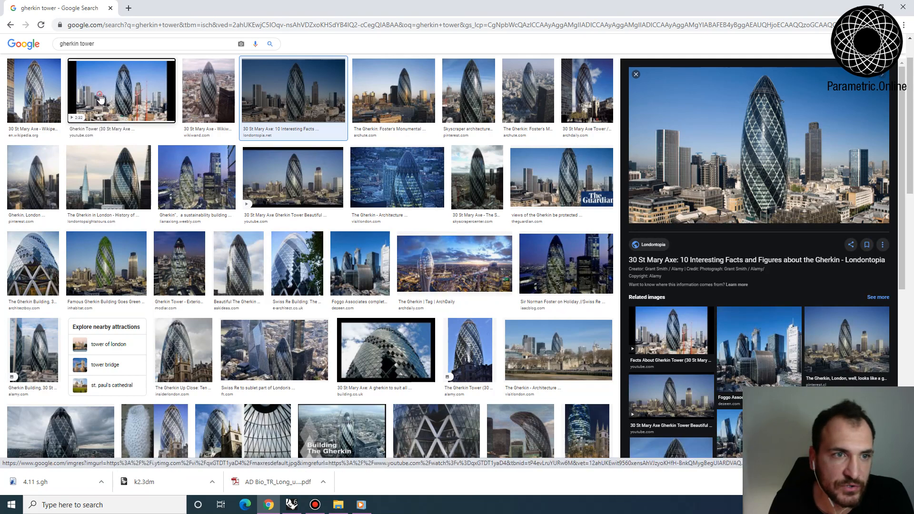
left_click(121, 90)
left_click(295, 248)
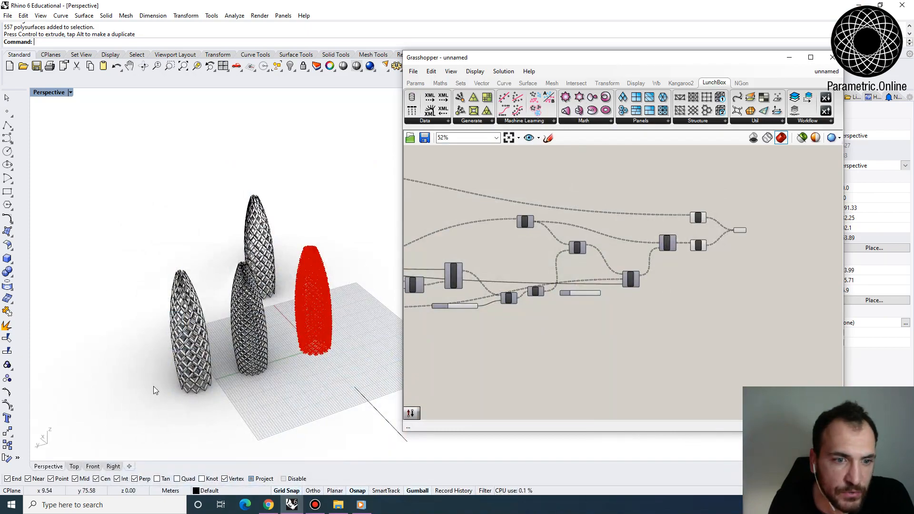
- Back in Rhino, examine the finished diagrid towers from several angles and look over their Grasshopper definition
scroll(173, 340, "up", 4)
right_click_drag(220, 276, 183, 287)
scroll(208, 248, "up", 5)
scroll(252, 242, "down", 5)
scroll(211, 287, "up", 4)
scroll(200, 285, "up", 4)
scroll(187, 287, "down", 4)
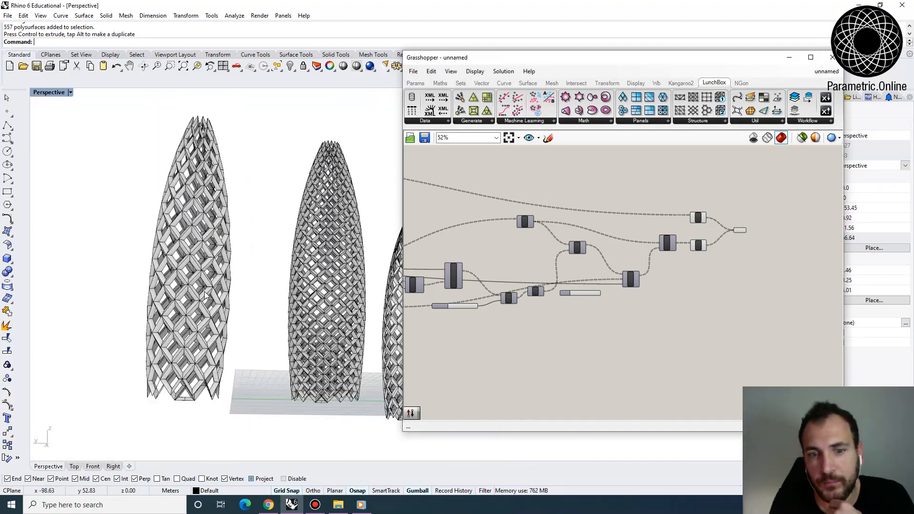
right_click_drag(256, 306, 166, 240)
scroll(202, 250, "down", 8)
right_click_drag(259, 296, 262, 271)
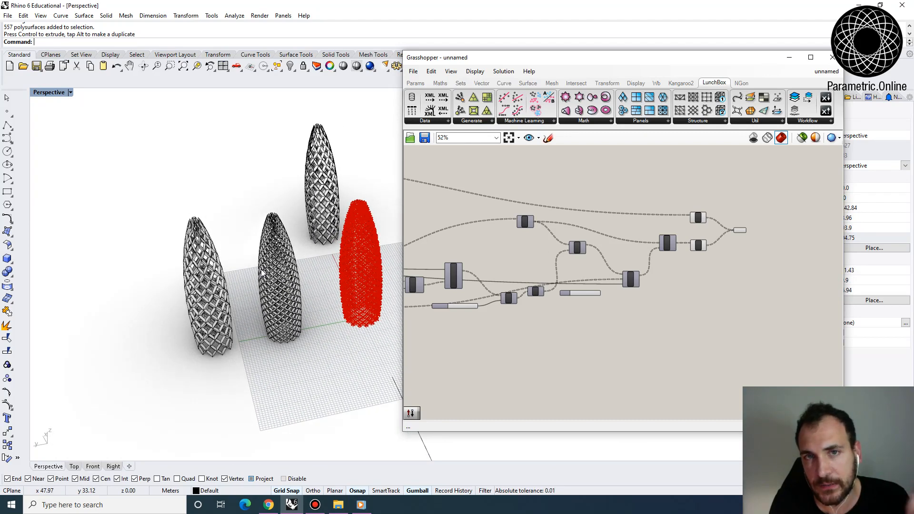
right_click_drag(303, 292, 305, 271)
right_click_drag(543, 233, 569, 243)
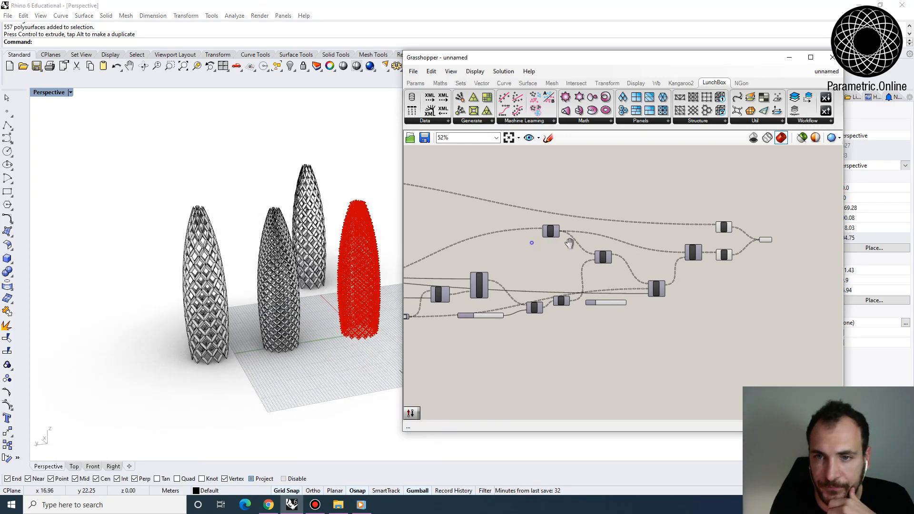
scroll(516, 216, "down", 5)
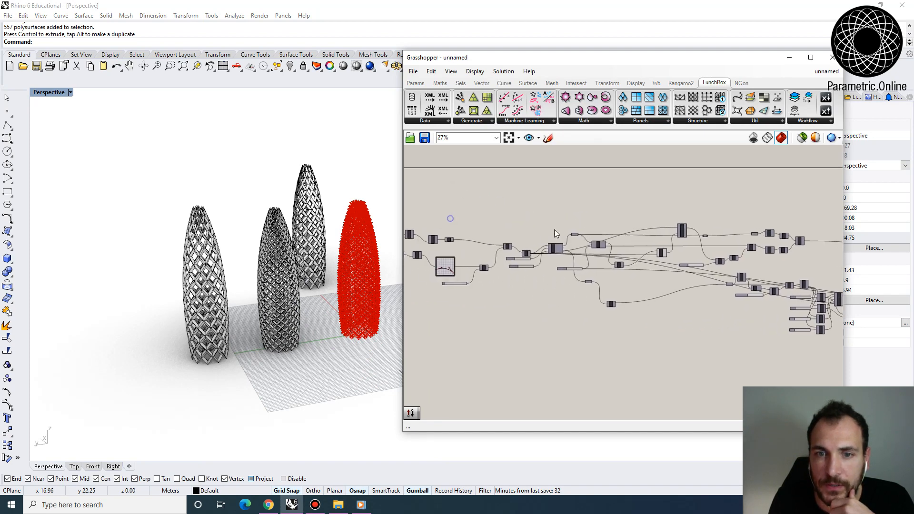
scroll(555, 236, "up", 4)
- Create a new Grasshopper document and delete all the existing towers and the leftover line from the Rhino scene
left_click(413, 71)
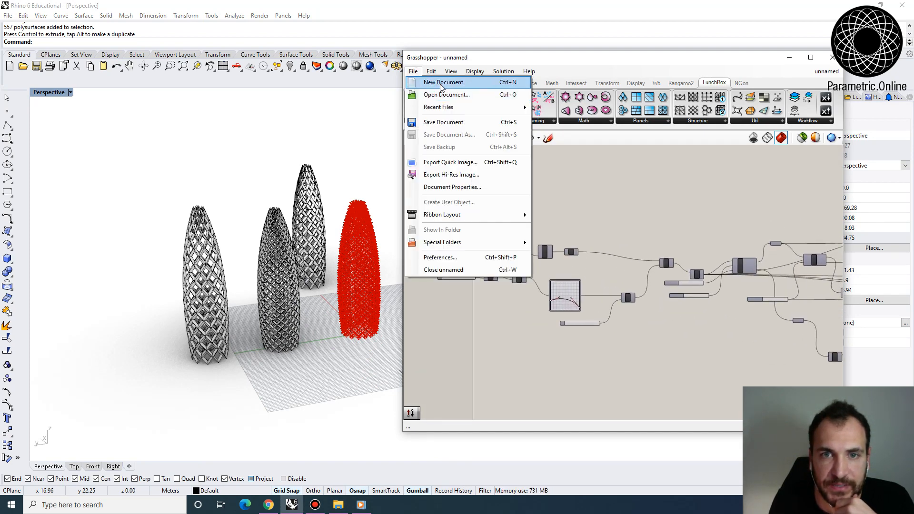
left_click(442, 82)
right_click_drag(333, 248, 366, 248)
left_click_drag(362, 407, 120, 204)
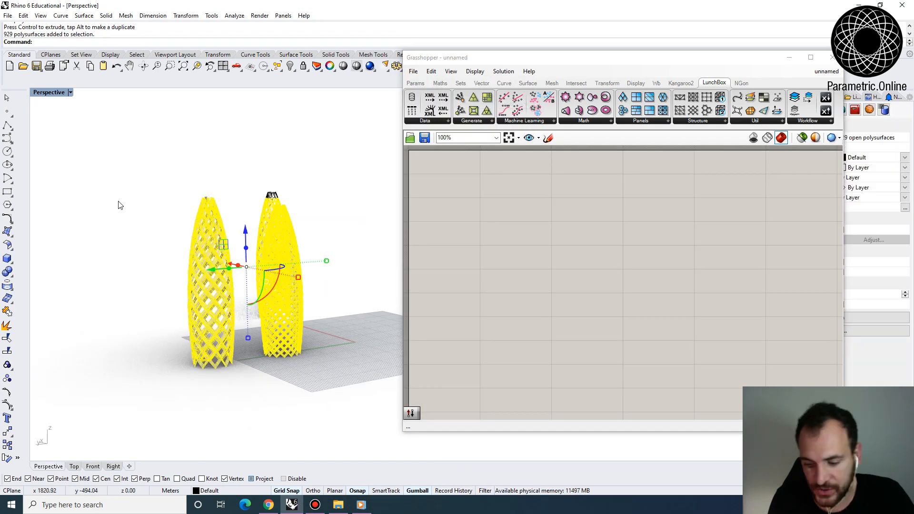
key("Delete")
left_click_drag(211, 145, 292, 268)
key("Delete")
left_click_drag(240, 164, 166, 229)
key("Delete")
right_click_drag(202, 259, 315, 261)
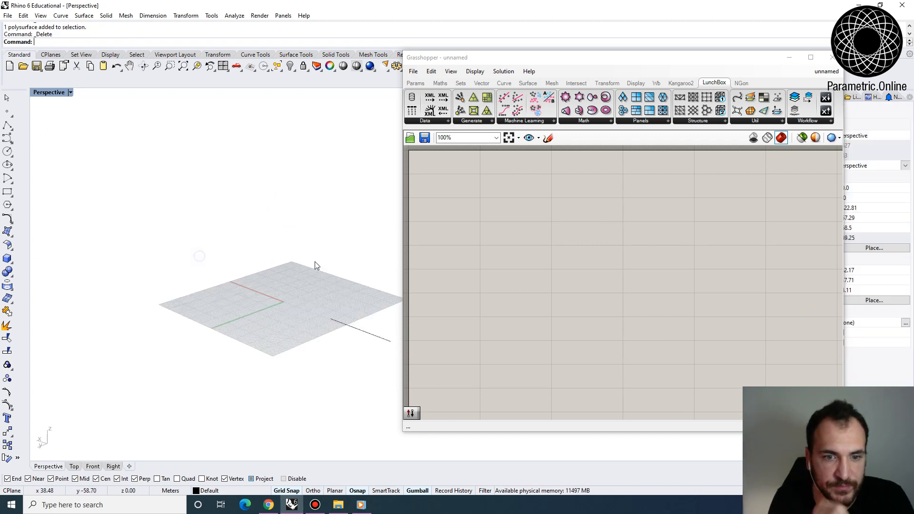
left_click(354, 326)
key("Delete")
- Place a Series component and a Circle component side by side on the empty Grasshopper canvas, leaving space between them
left_click_drag(600, 62, 718, 79)
scroll(287, 282, "up", 3)
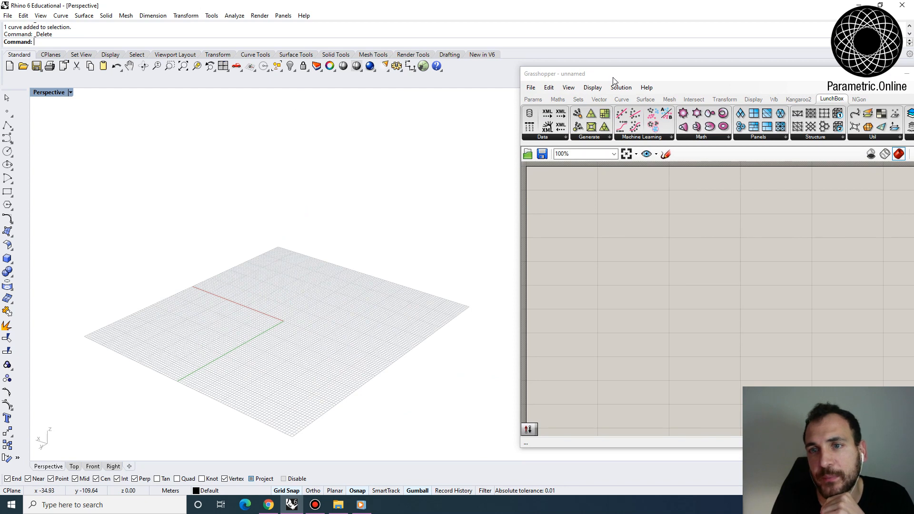
left_click_drag(613, 81, 542, 73)
double_click(621, 257)
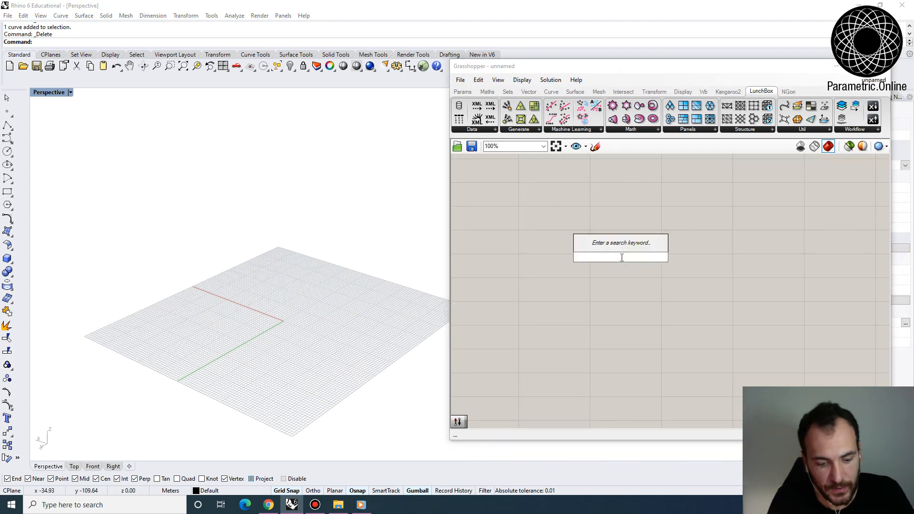
type("serie")
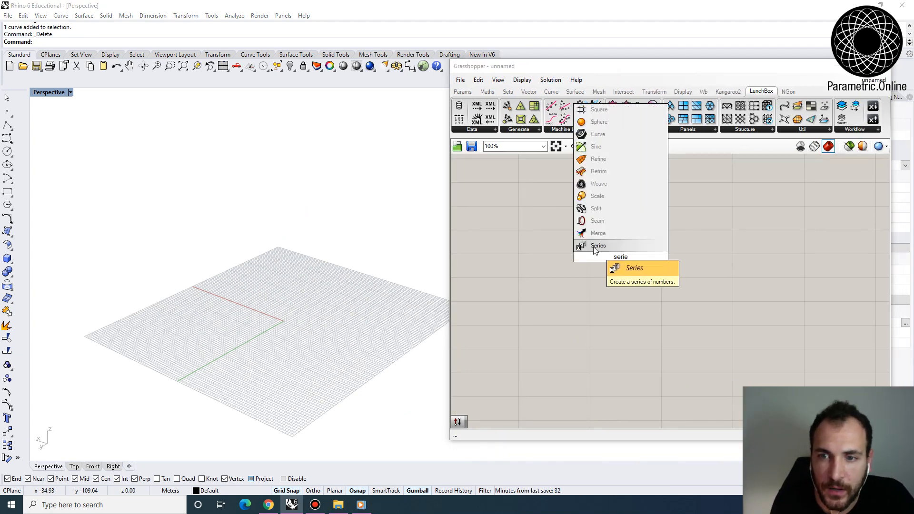
key("Return")
double_click(679, 259)
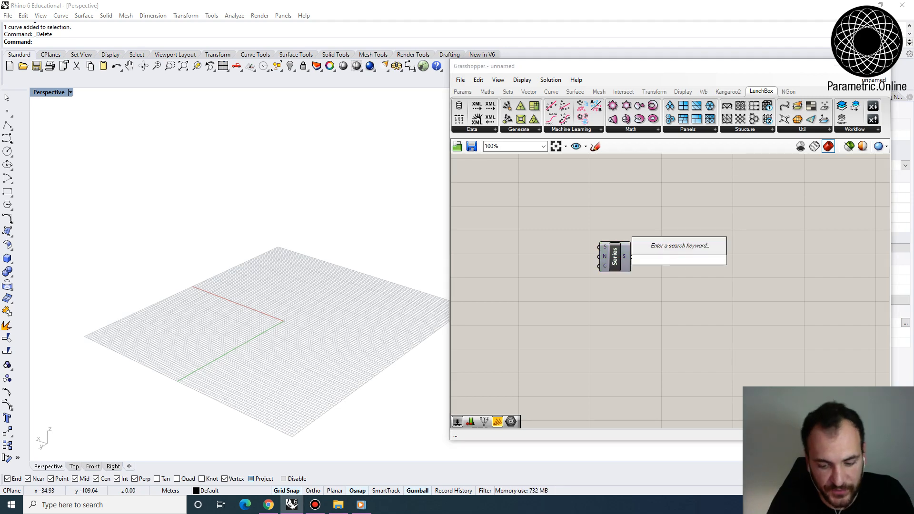
type("circle")
key("Return")
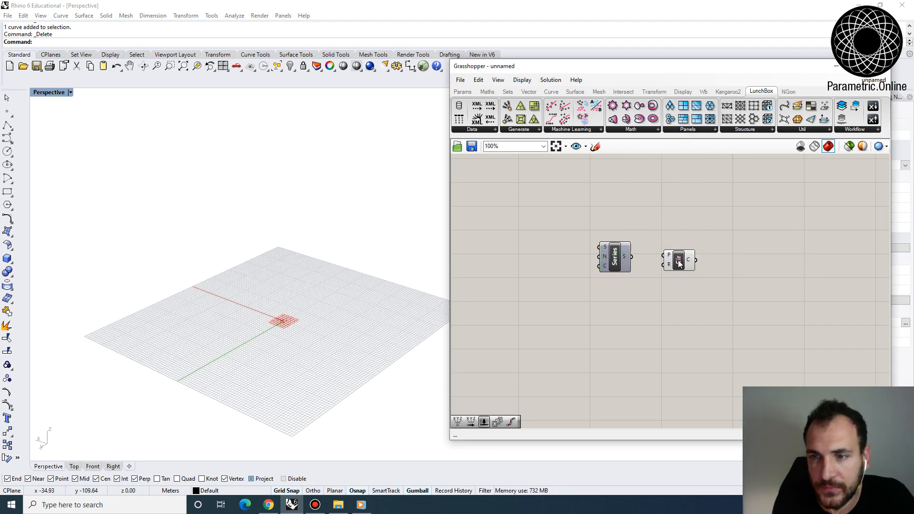
left_click_drag(679, 264, 709, 263)
scroll(308, 316, "up", 5)
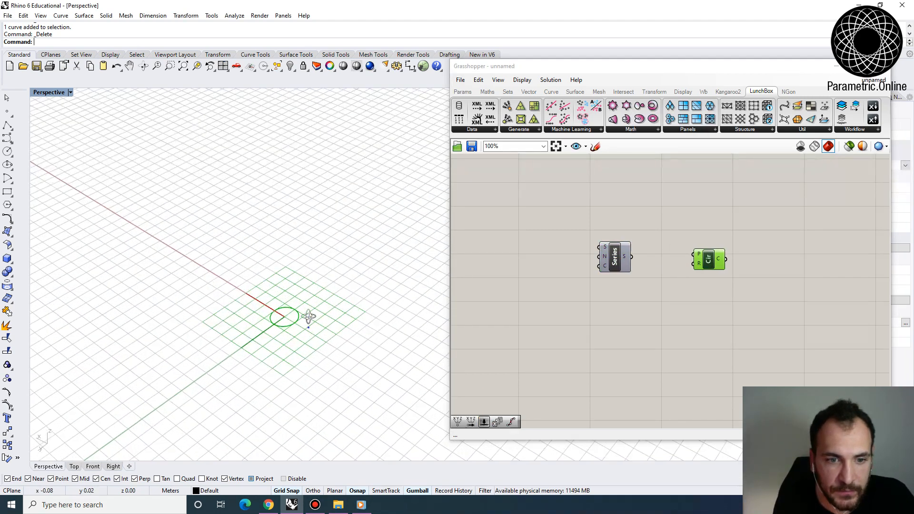
scroll(308, 316, "down", 5)
left_click_drag(710, 261, 722, 266)
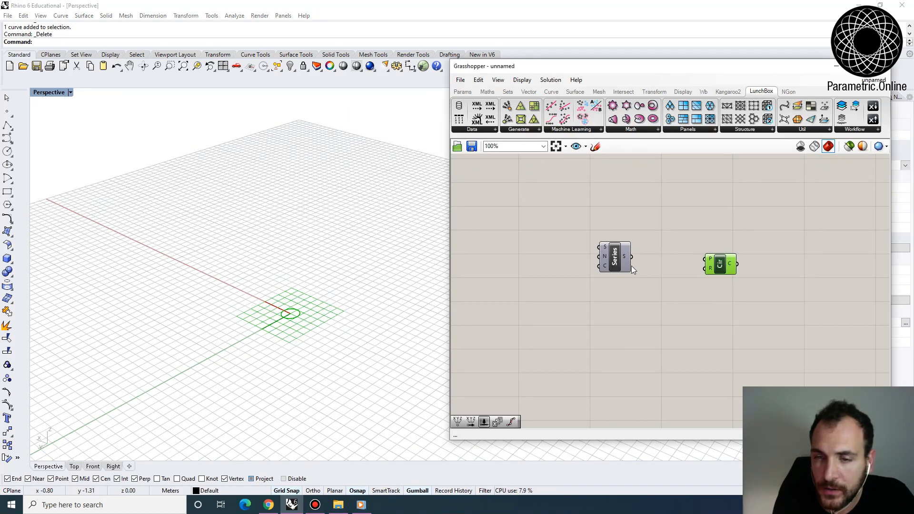
- Add a number slider with value 3 and connect it to the Series component's step input
double_click(521, 259)
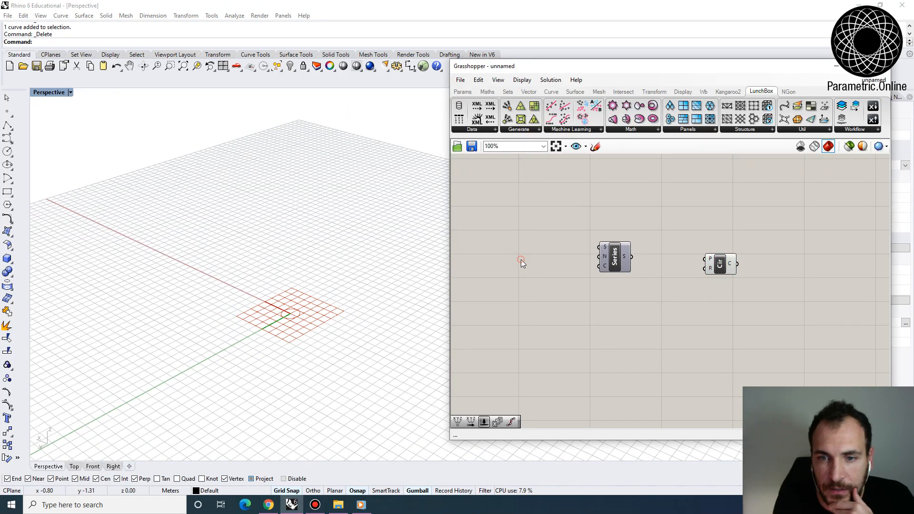
type("3")
key("Return")
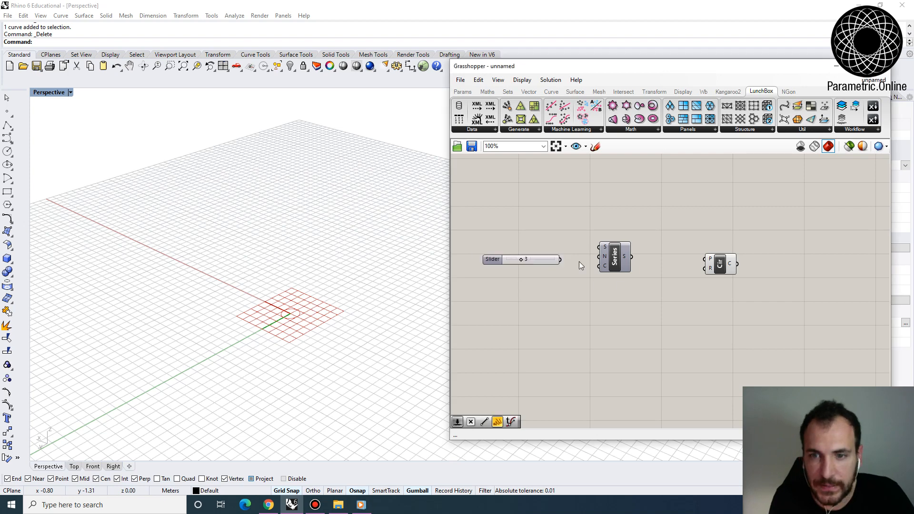
left_click_drag(561, 260, 600, 256)
left_click_drag(616, 258, 610, 260)
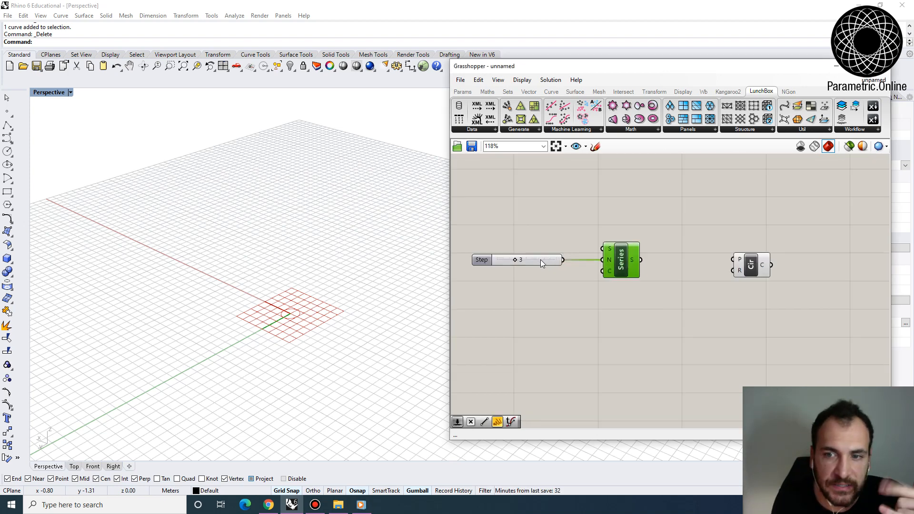
- Add a number slider with value 20 and connect it to the Series component's count input
scroll(535, 263, "up", 3)
double_click(511, 288)
type("20")
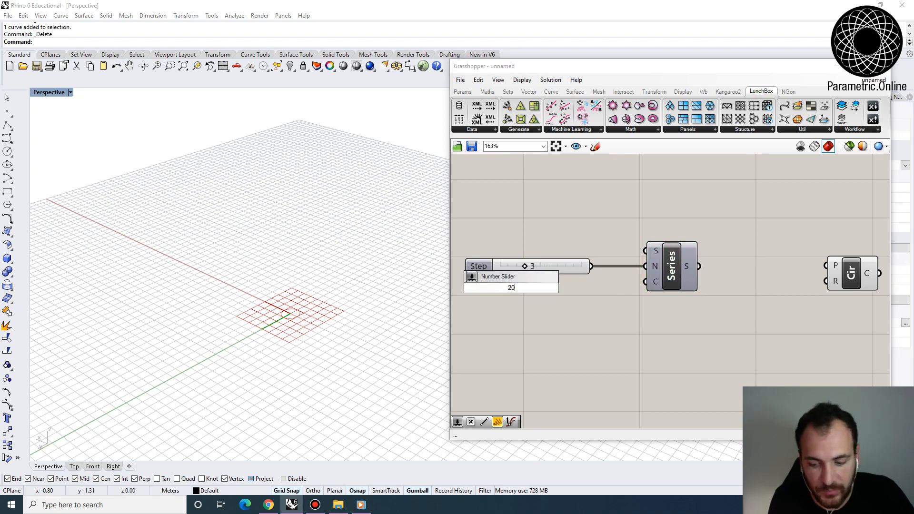
key("Return")
mouse_move(577, 288)
left_mouse_down()
mouse_move(645, 281)
mouse_move(580, 291)
left_mouse_up()
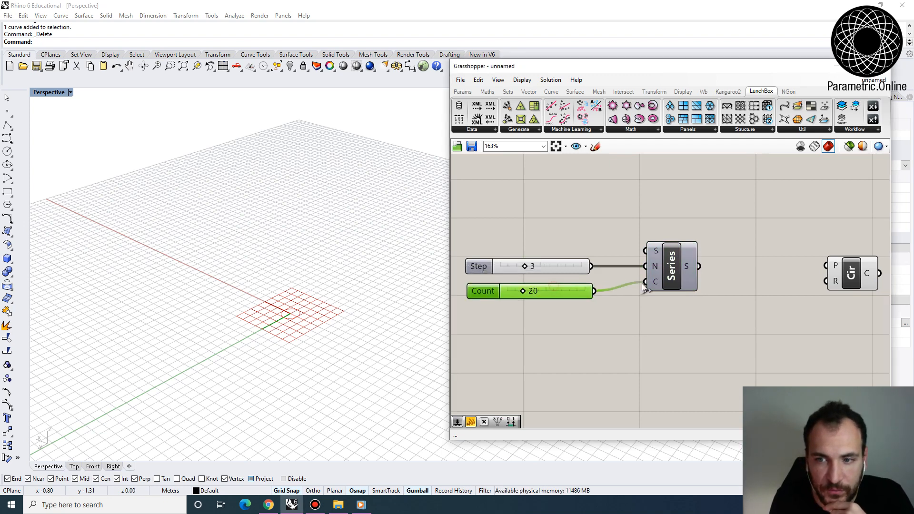
double_click(758, 275)
type("xy")
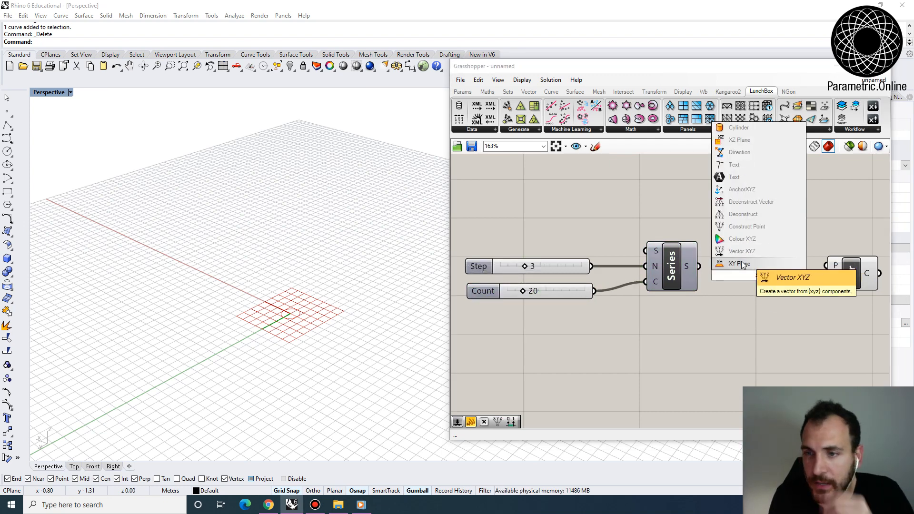
key("Return")
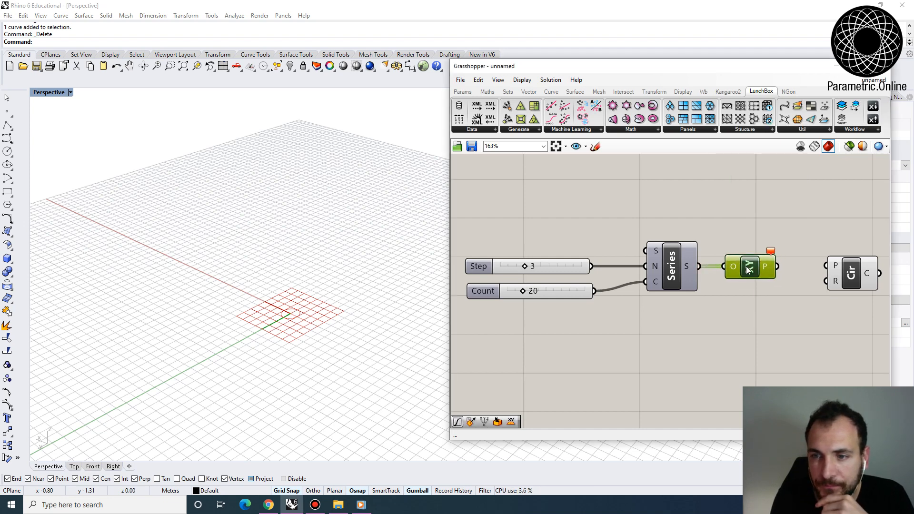
right_click_drag(761, 267, 743, 268)
key("Delete")
- Add a Construct Point component and connect the Series output to its Z coordinate input
double_click(735, 272)
type("xyz")
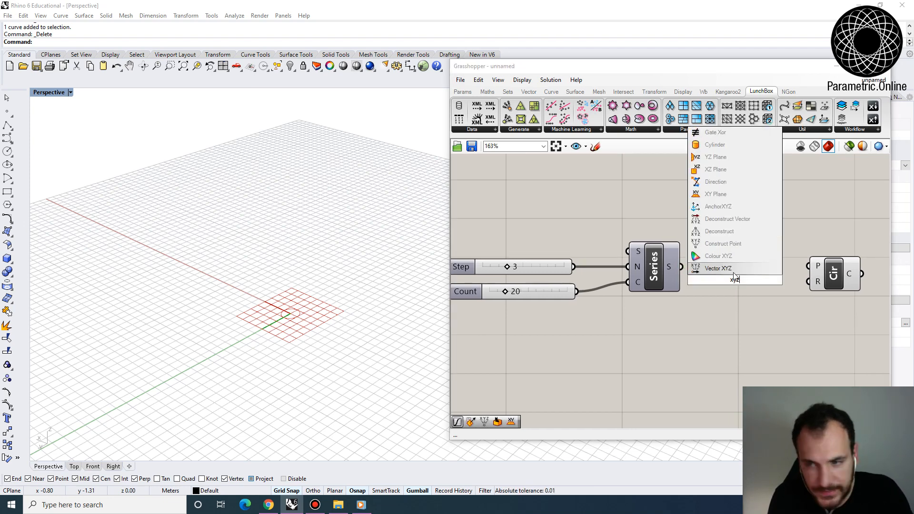
left_click(726, 244)
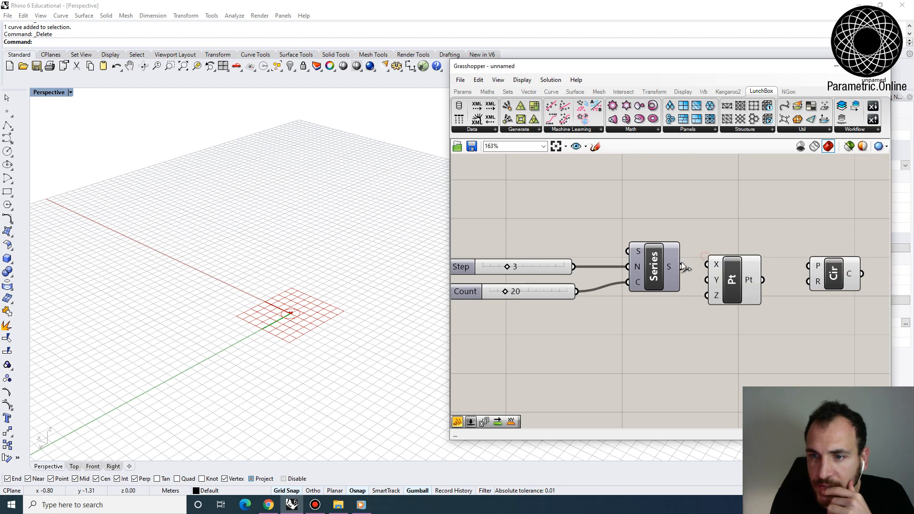
left_click_drag(681, 267, 732, 253)
right_click_drag(732, 253, 622, 281)
- Add an XY Plane component with the constructed points as origins and connect its planes to the Circle's plane input
left_click_drag(719, 299, 790, 276)
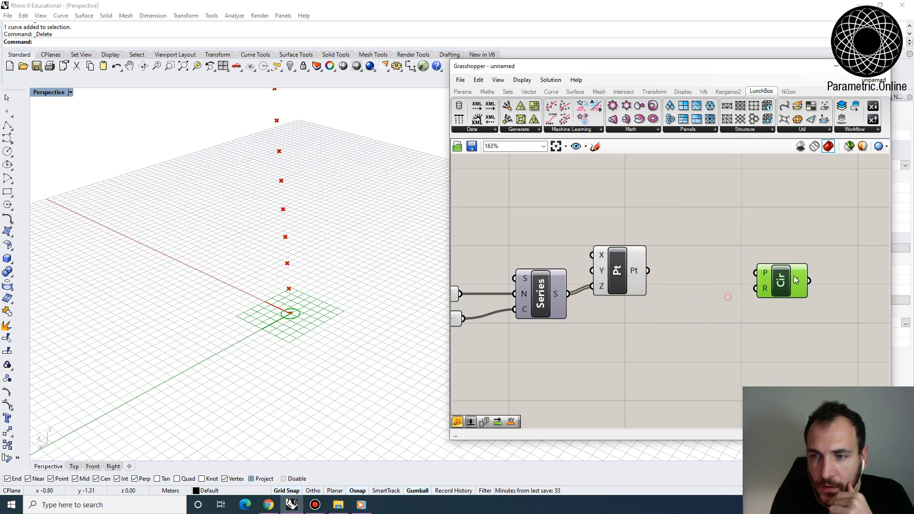
double_click(689, 276)
type("xy")
left_click(671, 265)
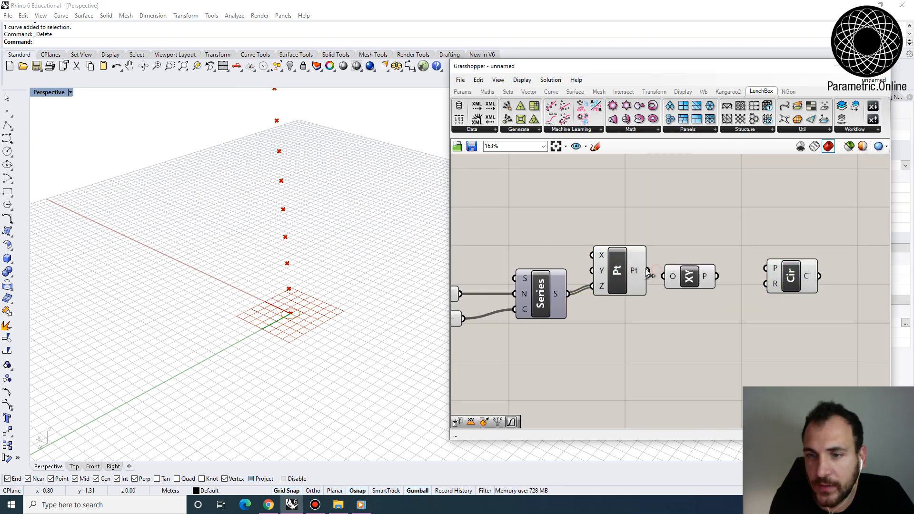
left_click_drag(647, 270, 666, 271)
scroll(362, 310, "down", 10)
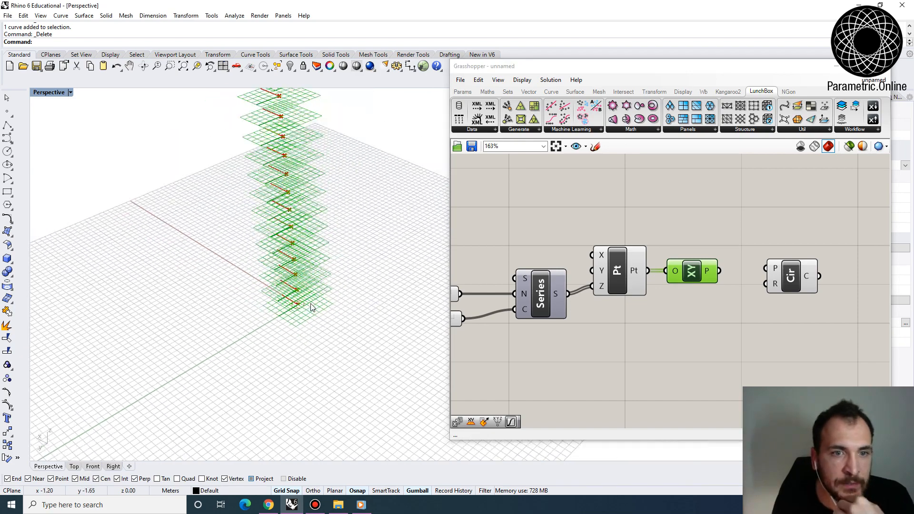
scroll(305, 179, "up", 5)
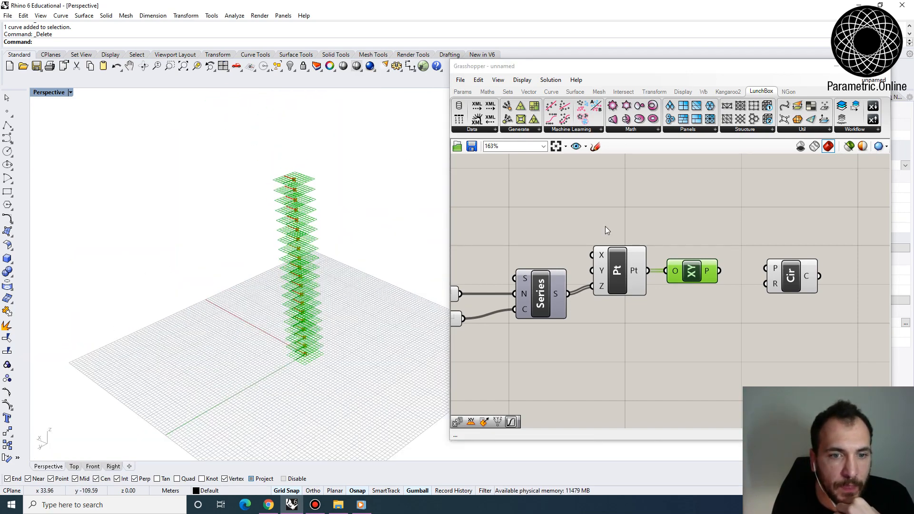
right_click_drag(846, 277, 789, 278)
left_click_drag(716, 274, 756, 294)
left_click_drag(661, 271, 789, 282)
- Turn off the viewport preview of the Series, Construct Point and XY Plane components
left_click_drag(680, 333, 454, 233)
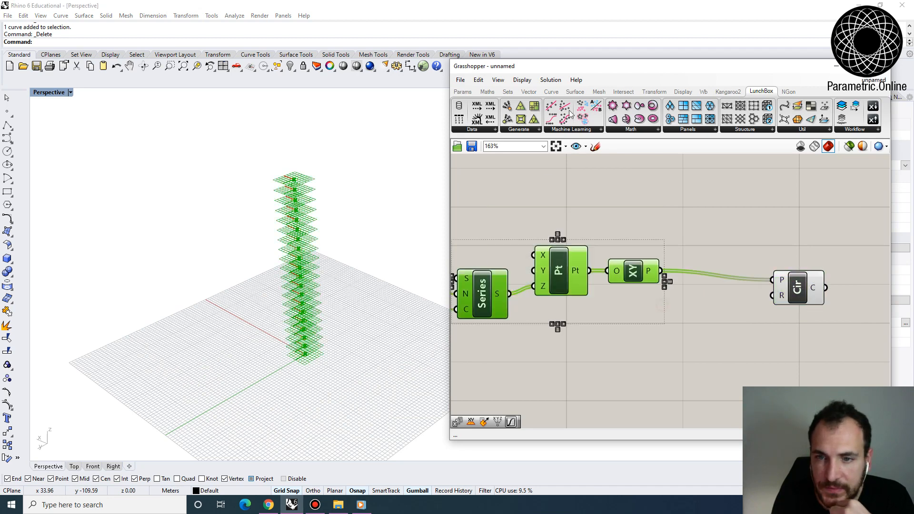
left_click(551, 81)
left_click(571, 221)
left_click(647, 208)
right_click_drag(316, 291, 315, 280)
scroll(316, 279, "up", 3)
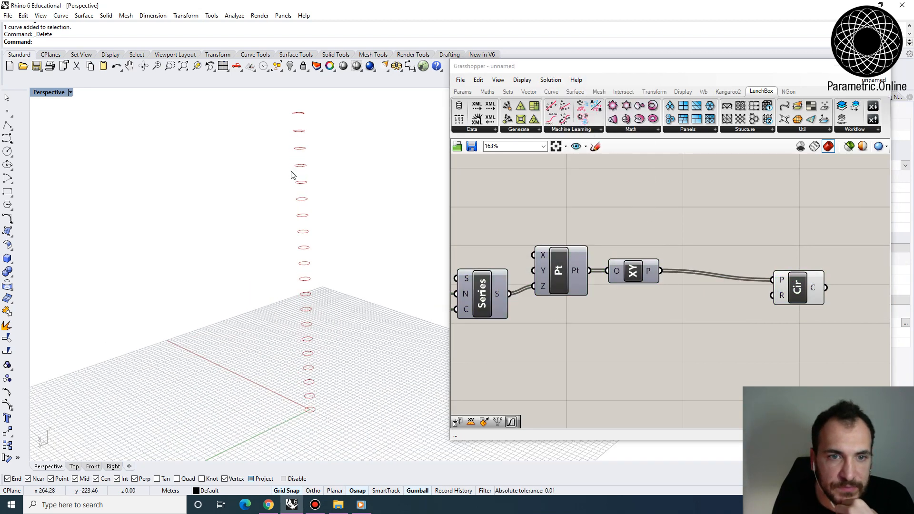
- Add a number slider with value 30 and connect it to the Circle component's radius input
left_click_drag(800, 287, 796, 287)
double_click(683, 334)
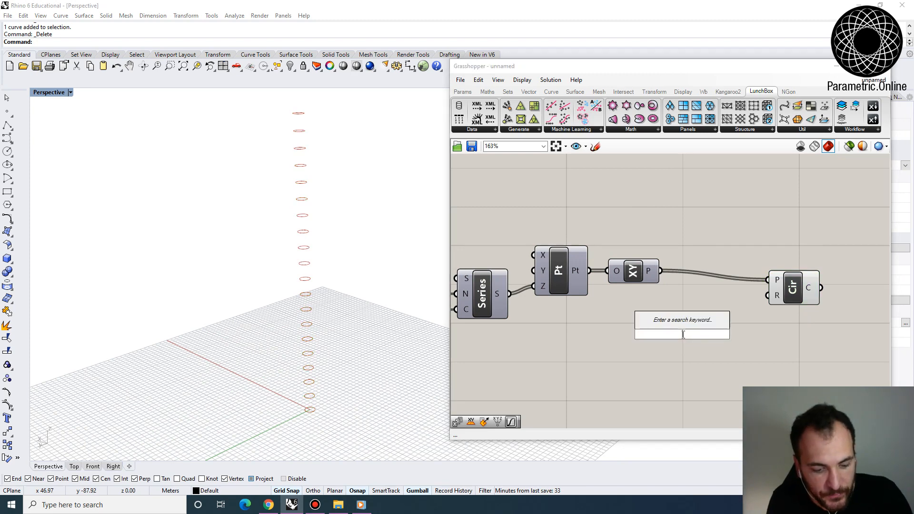
type("30")
key("Return")
left_click_drag(749, 333, 769, 296)
left_click_drag(787, 287, 791, 287)
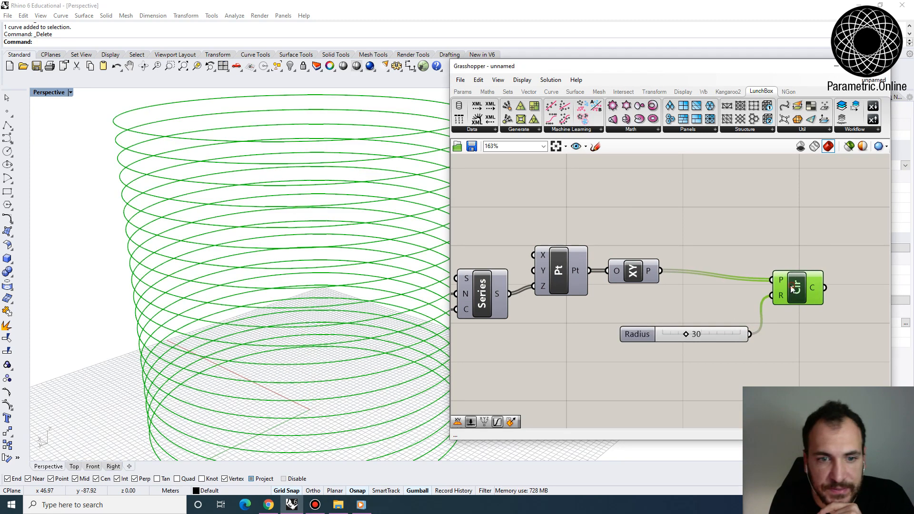
- Set the circle radius slider to 10 and view the stacked circles from the side
right_click_drag(357, 319, 333, 325)
scroll(333, 327, "down", 5)
left_click_drag(685, 335, 671, 334)
right_click_drag(305, 305, 322, 332)
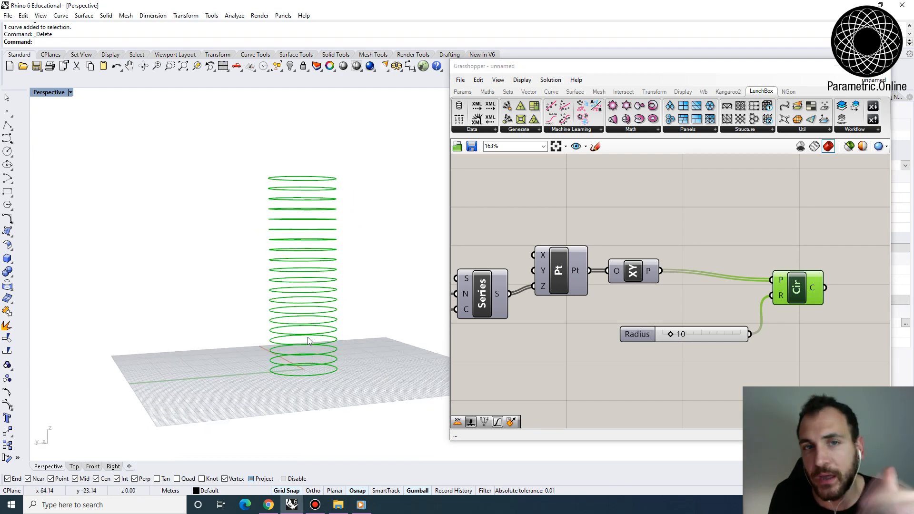
right_click_drag(306, 383, 280, 206)
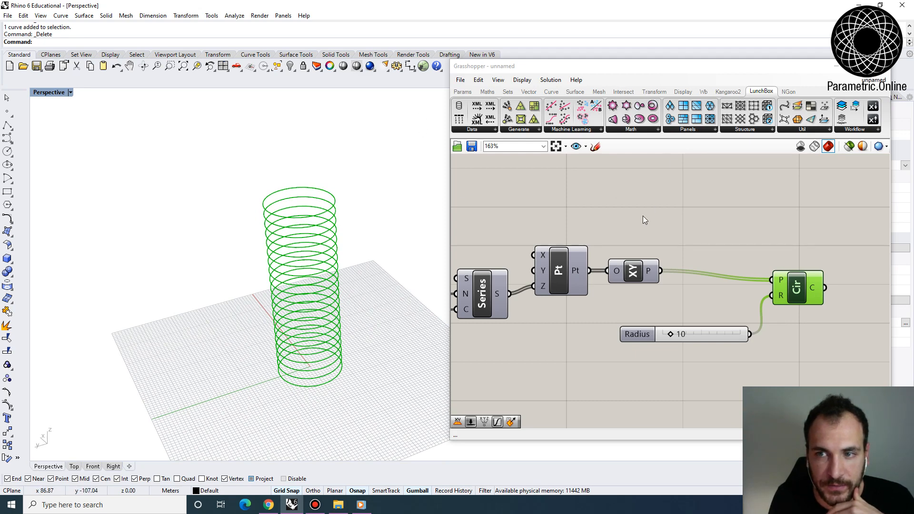
scroll(644, 220, "down", 4)
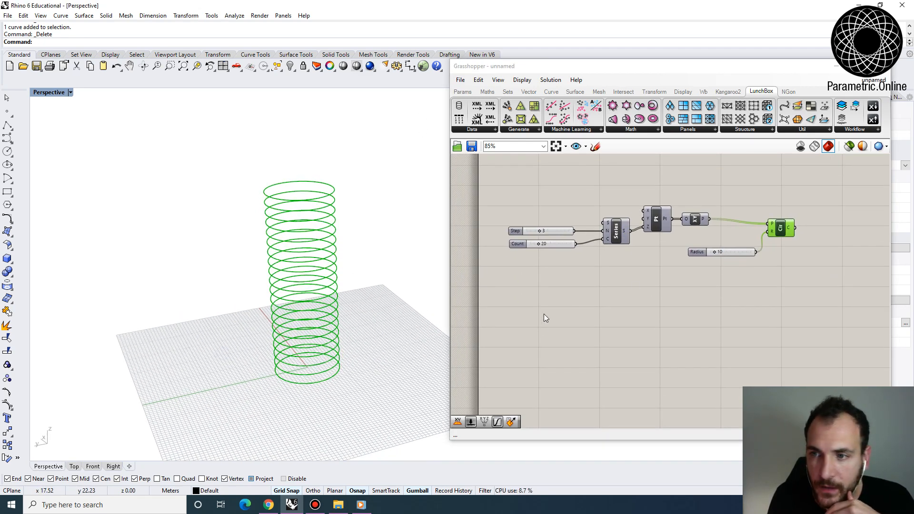
scroll(717, 229, "up", 3)
scroll(717, 269, "down", 2)
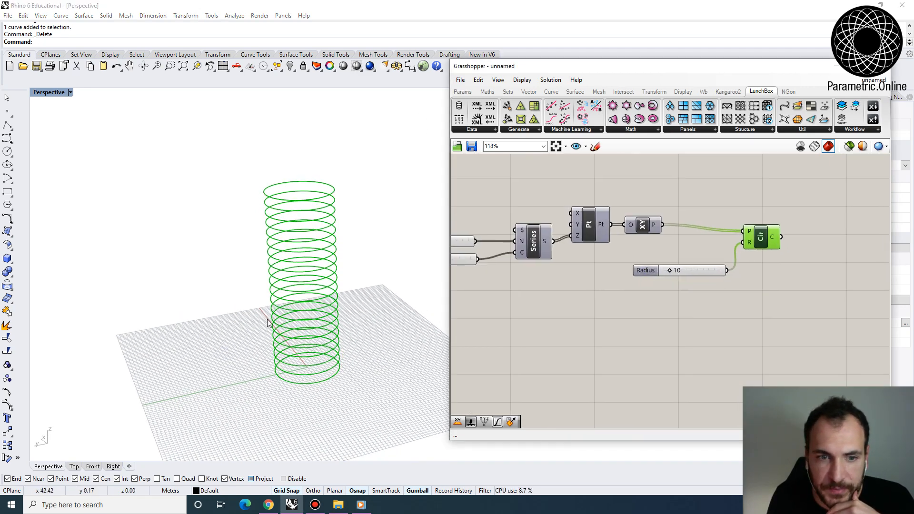
right_click_drag(278, 325, 262, 295)
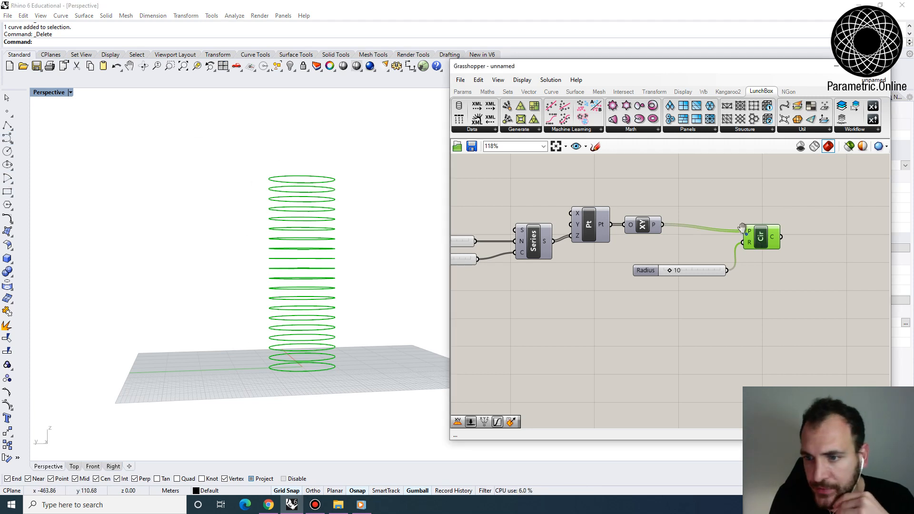
- Add a Graph Mapper component below the circle radius slider
right_click_drag(634, 362, 644, 330)
double_click(644, 320)
type("graph")
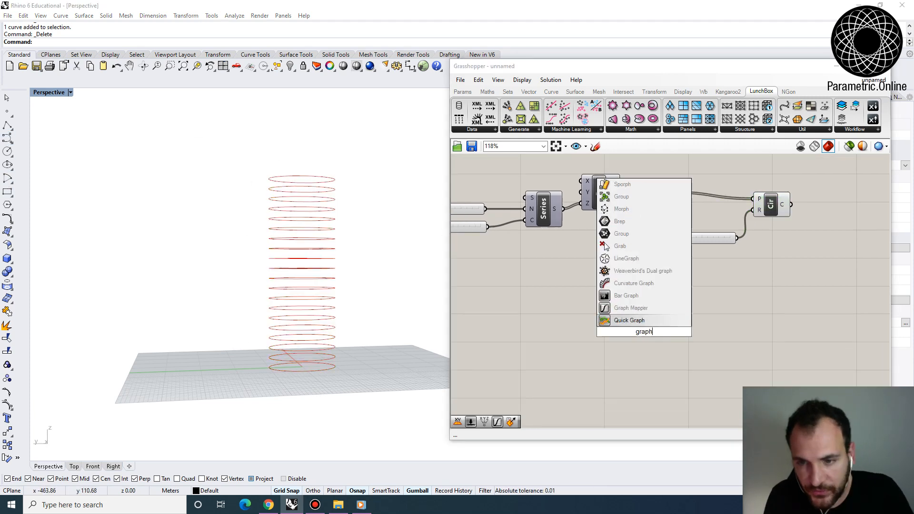
left_click(642, 318)
left_click_drag(653, 330, 686, 323)
- Add a Range component beside the Graph Mapper, on its input side
right_click_drag(582, 315, 600, 312)
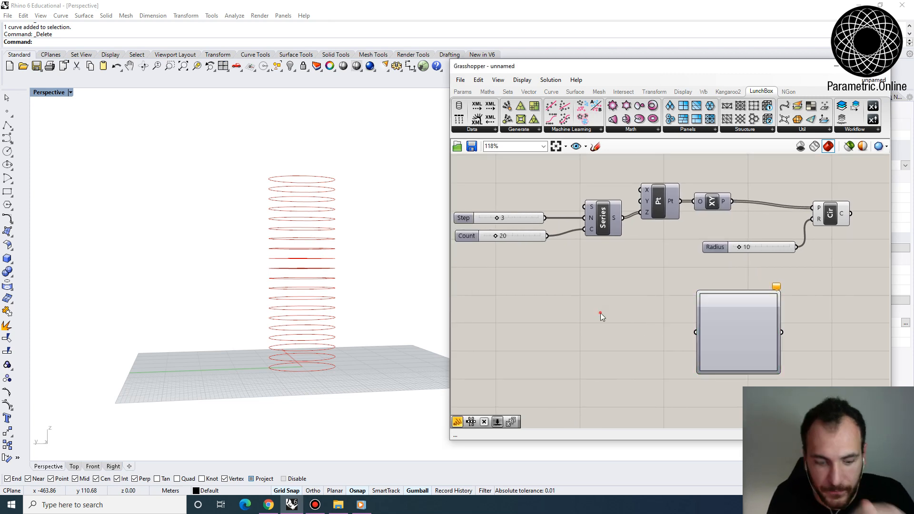
double_click(600, 312)
type("range")
key("Return")
left_click_drag(600, 314, 621, 314)
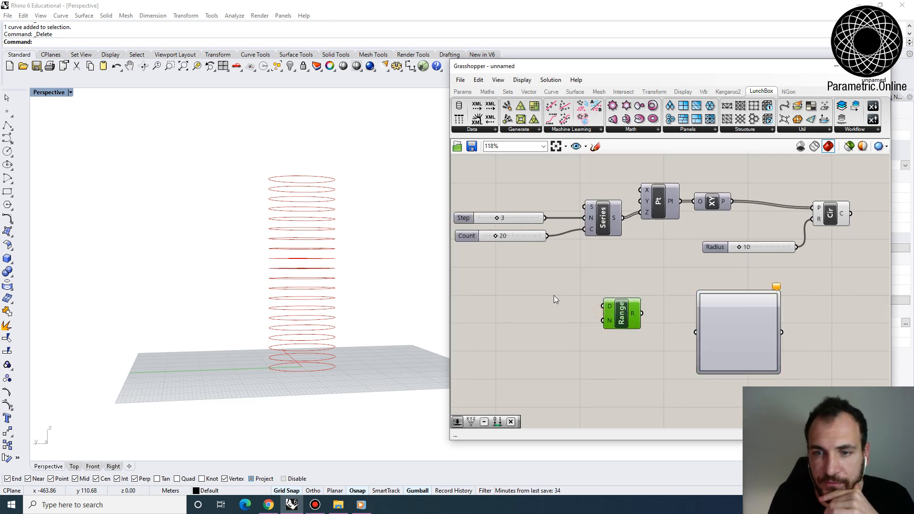
- Connect the Count slider to the Range component's N input and compare its output values with the Series output
right_click_drag(527, 300, 577, 313)
double_click(576, 313)
right_click_drag(628, 299, 586, 279)
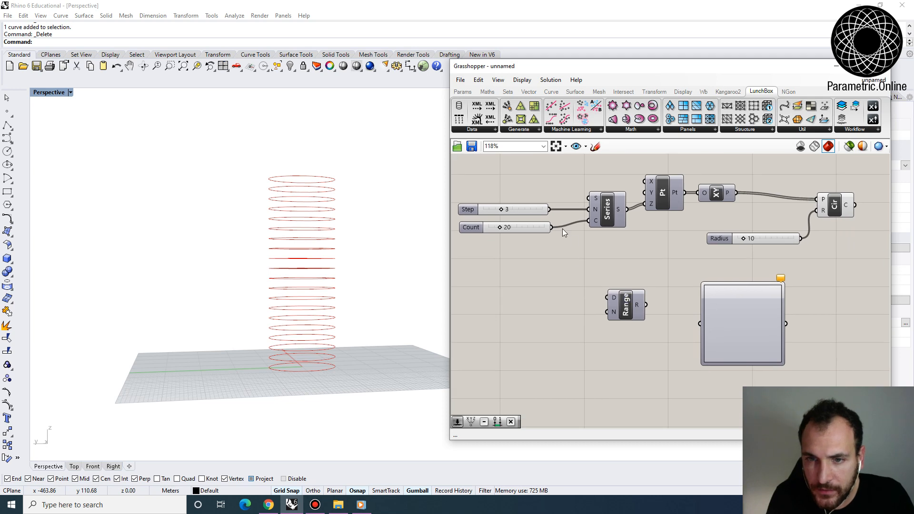
mouse_move(637, 305)
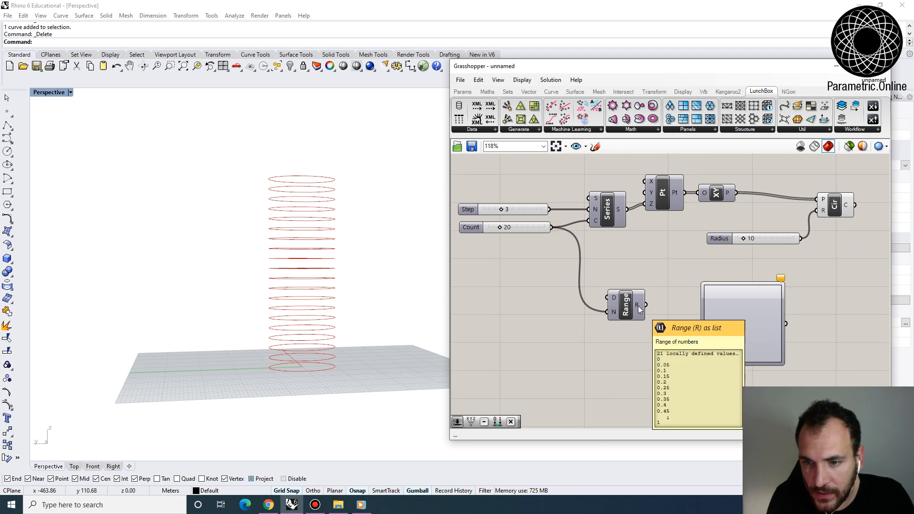
mouse_move(620, 217)
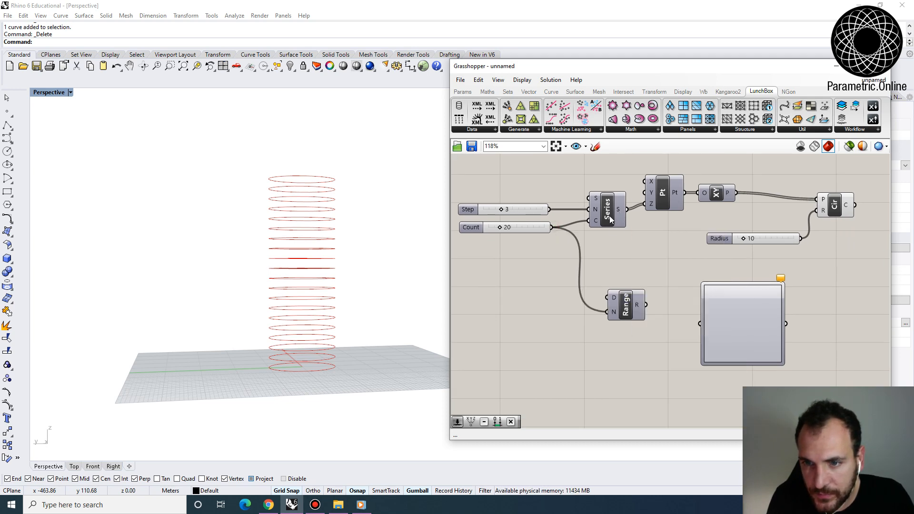
- Add a Subtraction component and connect the Count slider to its A input
right_click_drag(613, 221, 649, 237)
double_click(585, 297)
type("subtr")
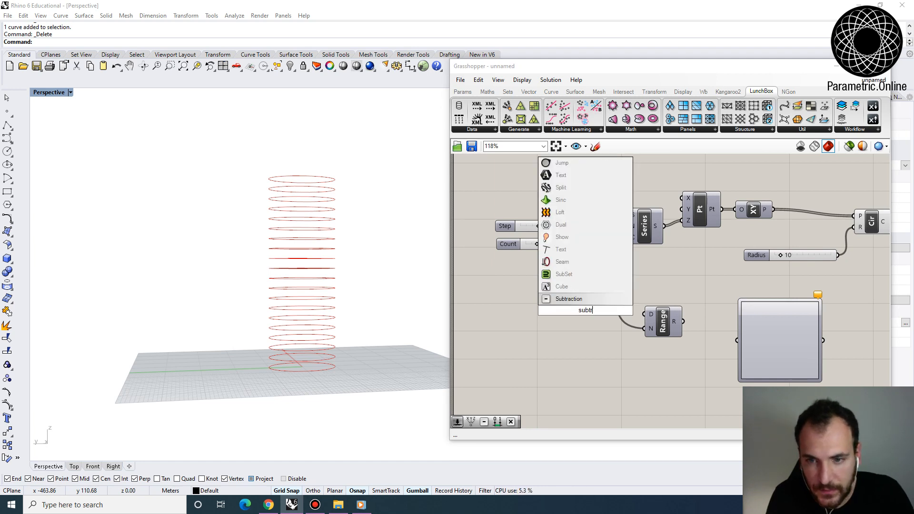
key("Return")
left_click_drag(588, 244, 566, 305)
- Add a number slider with value 1 as the Subtraction's B input and connect the difference to the Range's N input
double_click(501, 346)
type("1")
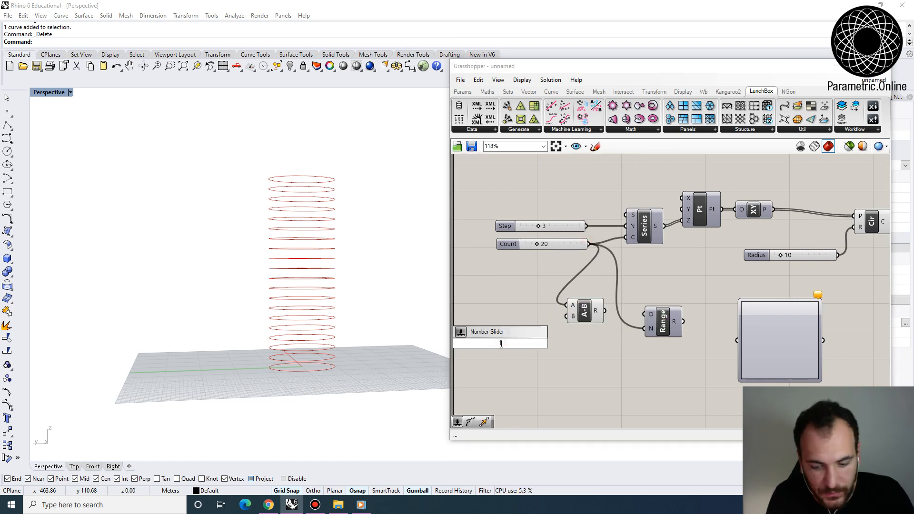
key("Return")
left_click_drag(546, 342, 645, 328)
- Connect the Range output to the Graph Mapper and set its graph type to Bezier
right_click_drag(777, 347, 646, 294)
right_click(646, 294)
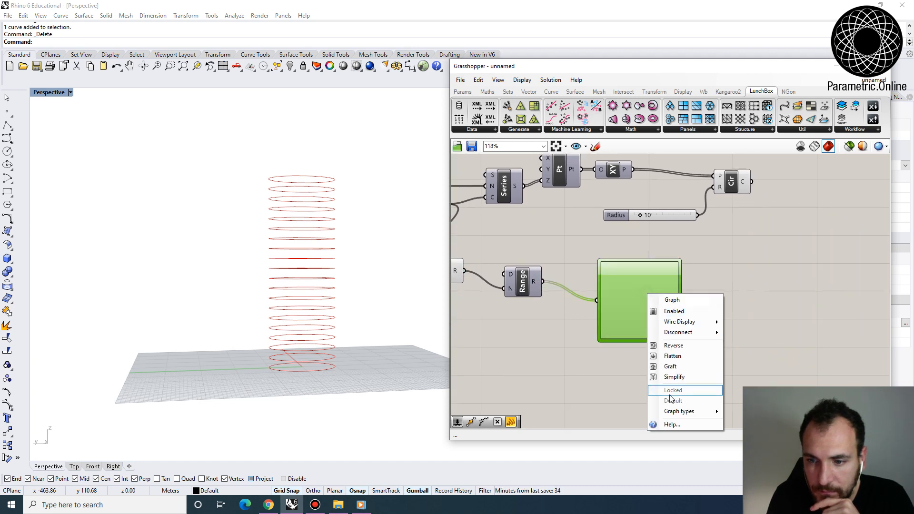
mouse_move(681, 409)
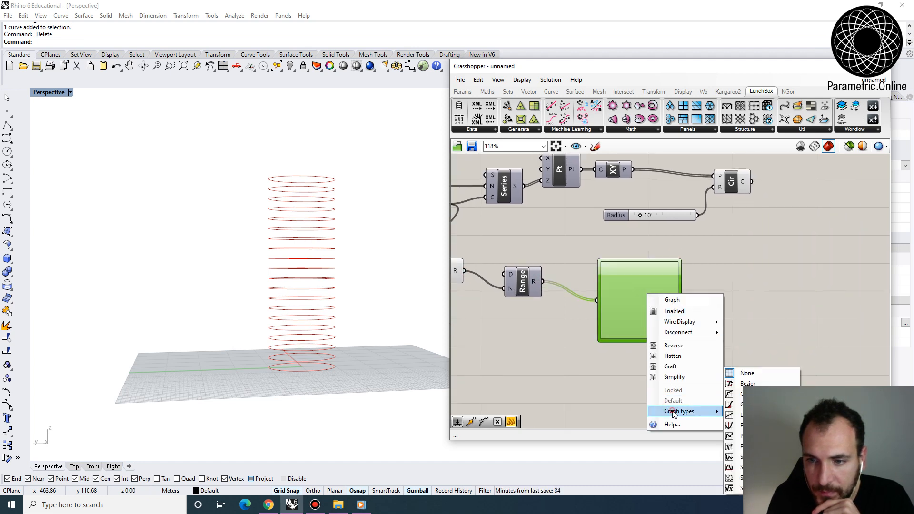
left_click(764, 379)
- Add a Multiplication component with the Radius slider as input A and the Graph Mapper output as input B
scroll(602, 347, "up", 2)
left_click_drag(602, 347, 602, 316)
right_click_drag(745, 316, 650, 320)
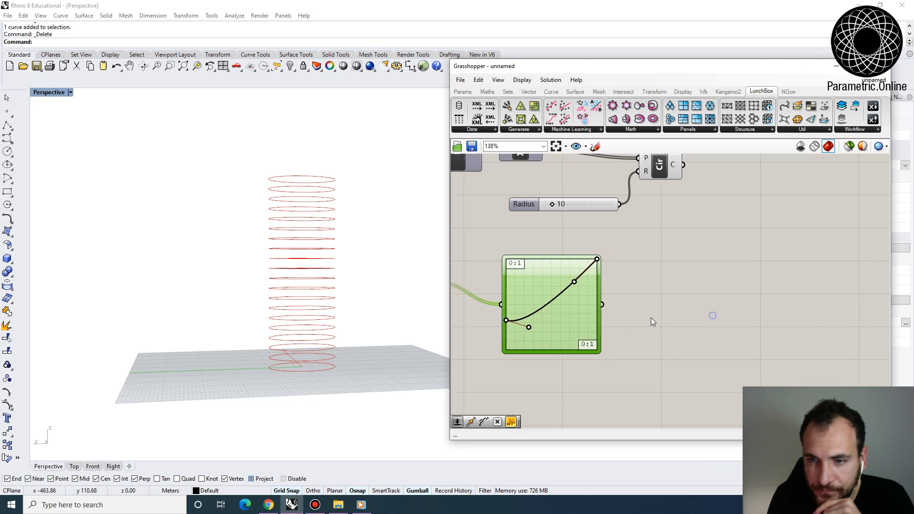
double_click(651, 307)
type("mul")
left_click(638, 279)
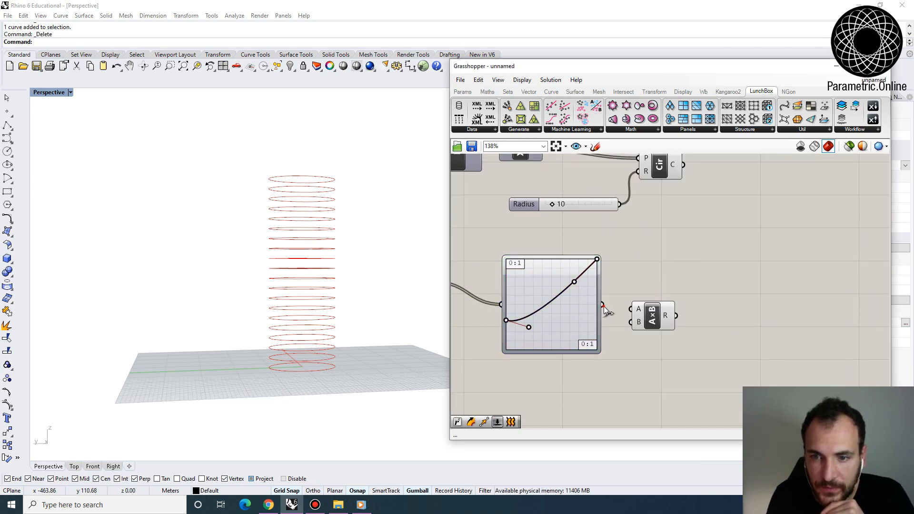
left_click_drag(603, 306, 635, 324)
left_click_drag(640, 326, 654, 309)
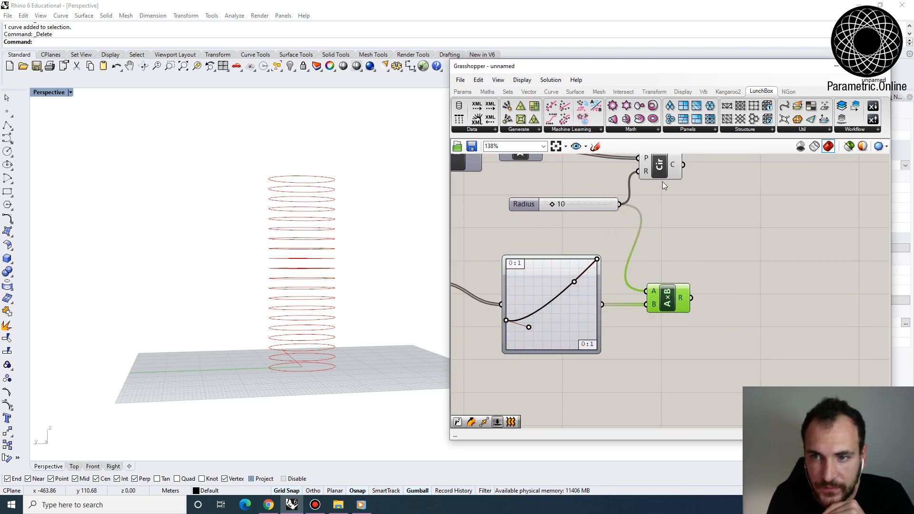
- Connect the Multiplication result to the Circle component's radius input and reposition the Circle component to make room
left_click_drag(667, 159, 748, 188)
left_click_drag(699, 241, 691, 297)
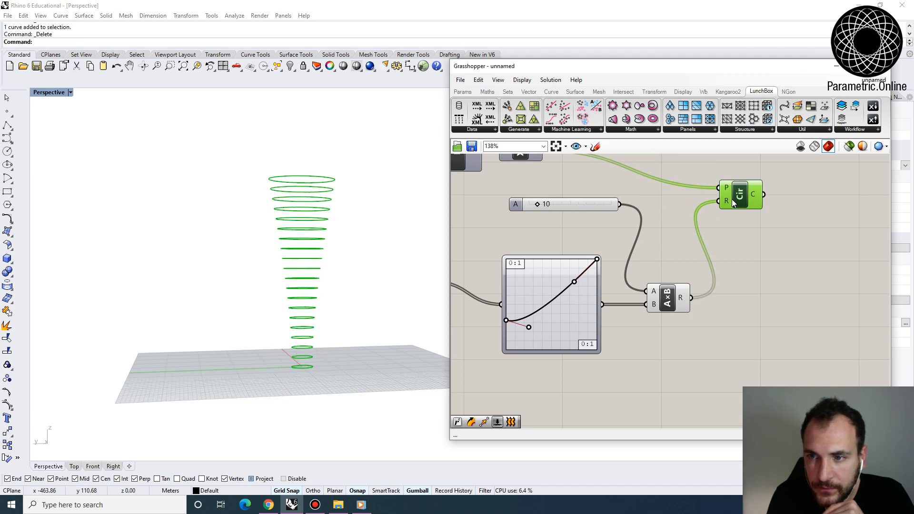
left_click_drag(733, 199, 743, 192)
left_click(732, 261)
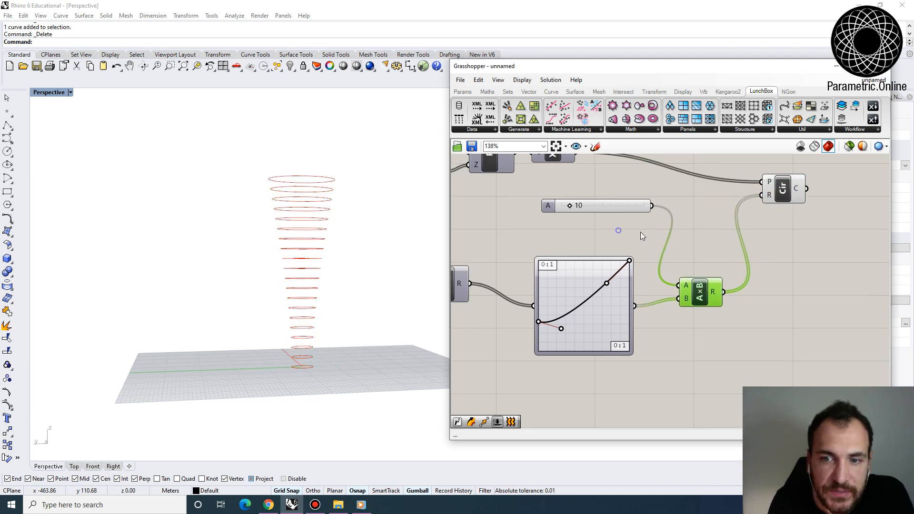
- Raise the Bezier curve's start point and its handle close to the graph's upper edge to widen the tower's base
scroll(543, 335, "up", 3)
left_click_drag(556, 332, 586, 322)
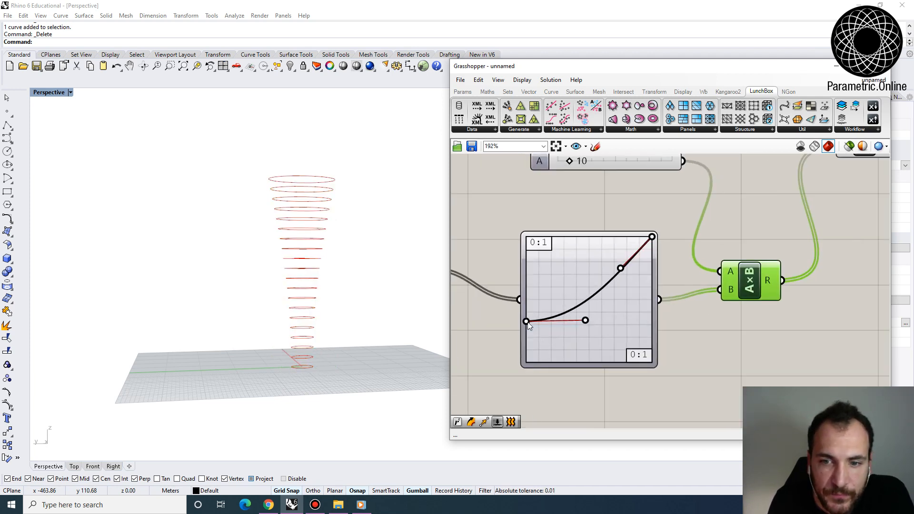
left_click_drag(526, 321, 526, 280)
left_click_drag(585, 320, 593, 279)
right_click_drag(375, 291, 359, 329)
left_click_drag(526, 280, 525, 243)
left_click_drag(592, 276, 601, 239)
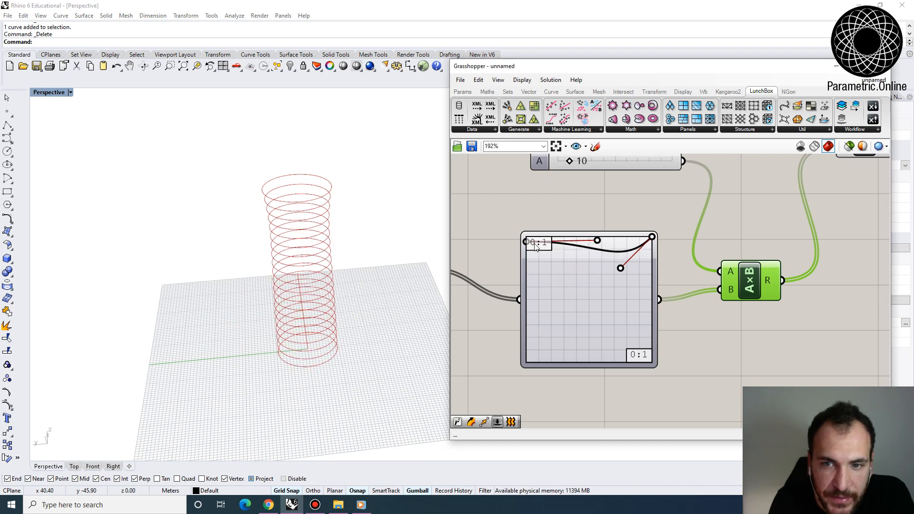
mouse_move(526, 243)
left_mouse_down()
mouse_move(530, 229)
mouse_move(527, 256)
left_mouse_up()
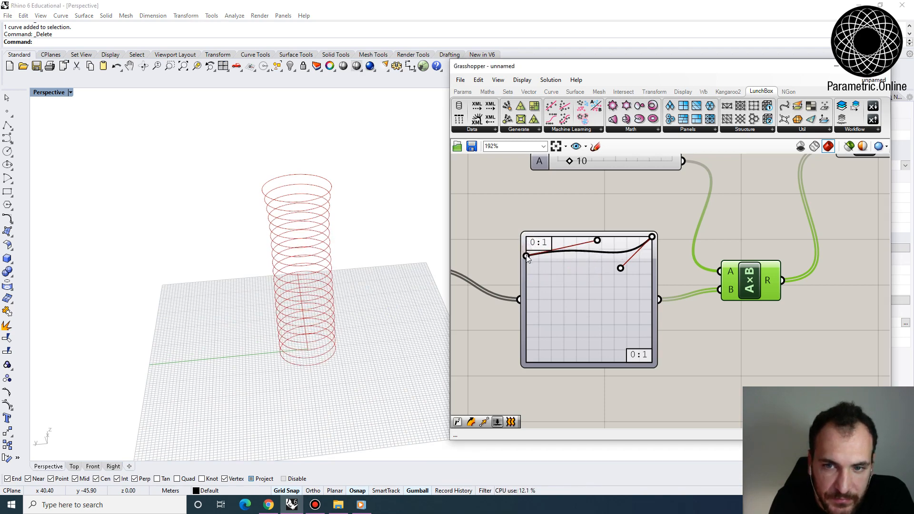
double_click(528, 257)
left_click(636, 320)
- Lower the Bezier curve's end point to the lower part of the graph so the tower tapers toward its top
right_click_drag(299, 330, 295, 289)
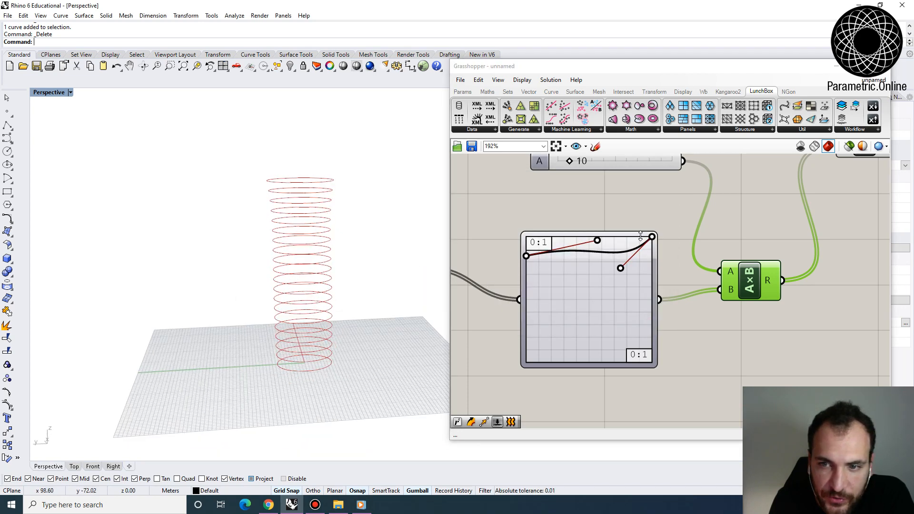
left_click_drag(652, 237, 655, 326)
right_click_drag(312, 330, 307, 278)
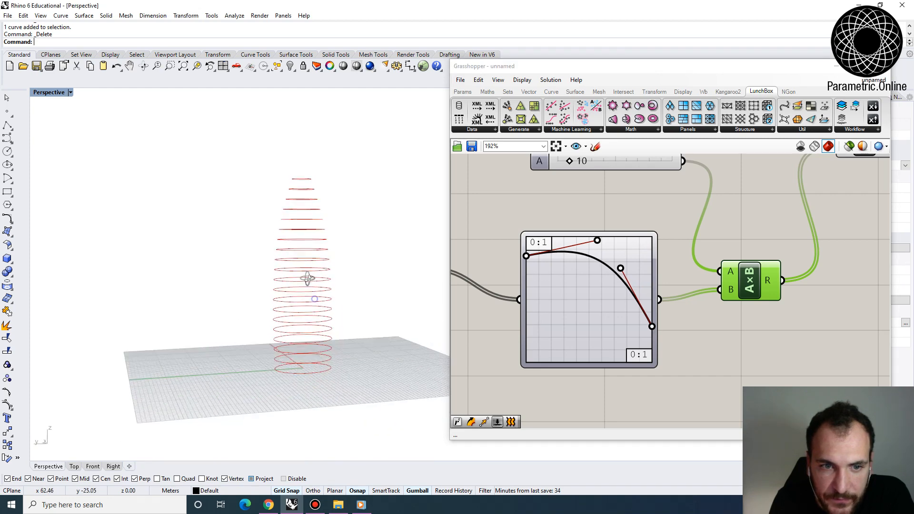
scroll(308, 277, "up", 4)
- Fine-tune both Bezier handles upward and lower the start point slightly to give the tower a bulging, gherkin-like profile
left_click_drag(597, 241, 603, 236)
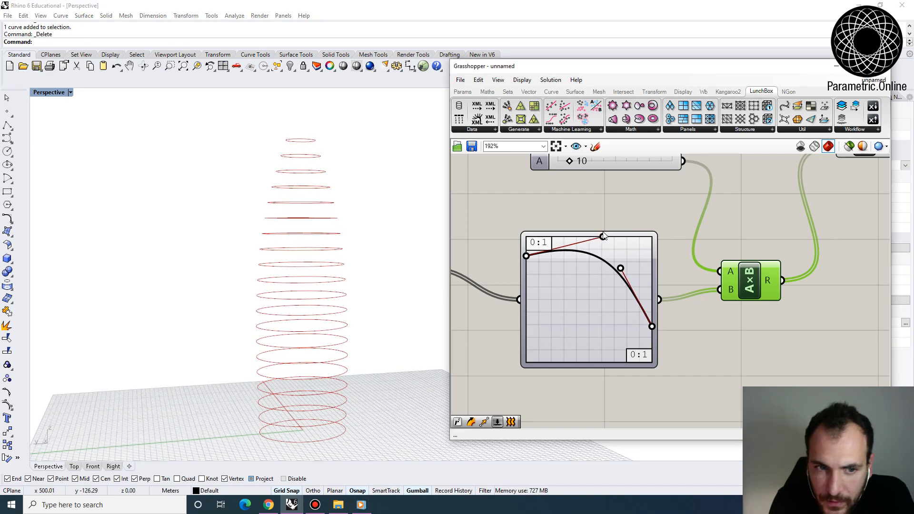
left_click_drag(621, 268, 620, 264)
mouse_move(297, 342)
right_mouse_down()
mouse_move(294, 309)
mouse_move(315, 345)
right_mouse_up()
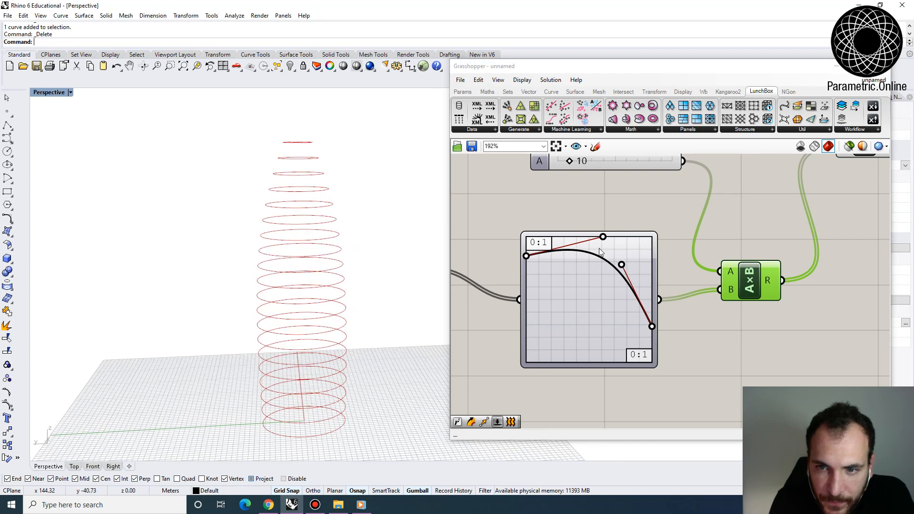
left_click_drag(602, 237, 602, 232)
left_click_drag(621, 264, 623, 262)
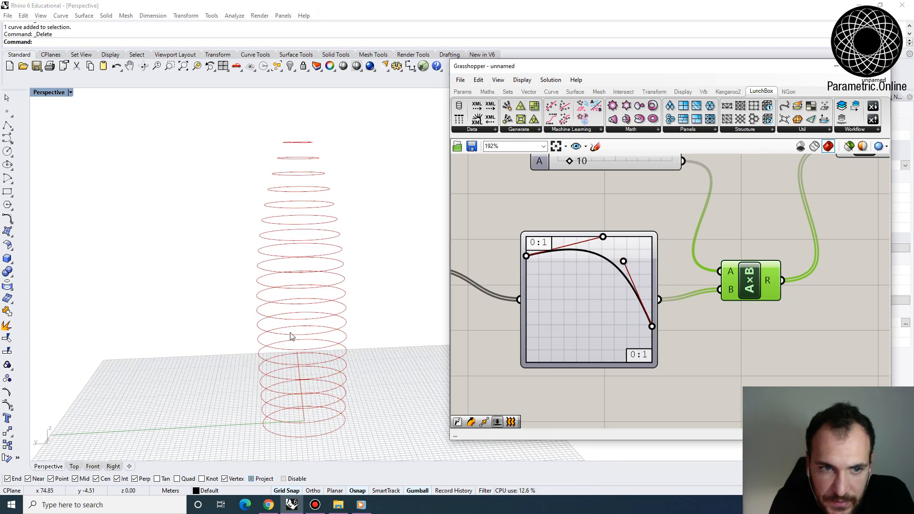
right_click_drag(292, 337, 309, 323)
scroll(230, 279, "down", 7)
scroll(302, 357, "up", 3)
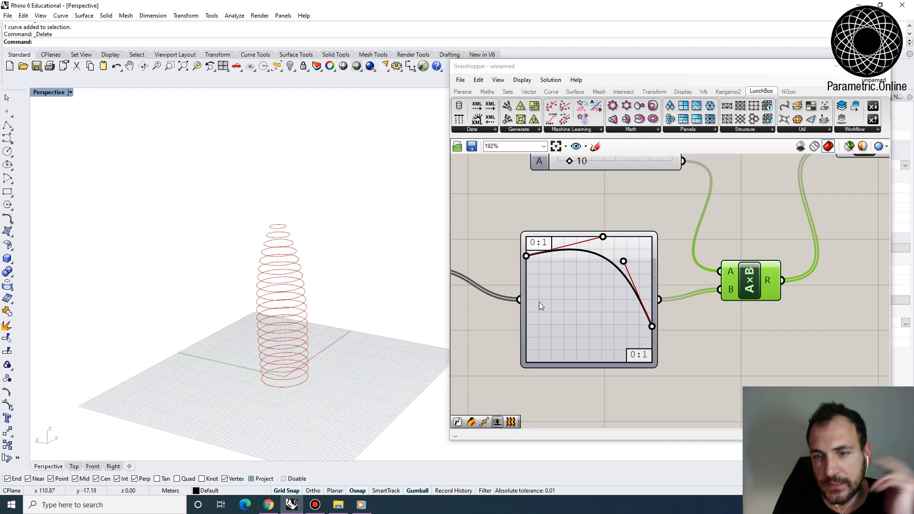
left_click_drag(526, 257, 526, 265)
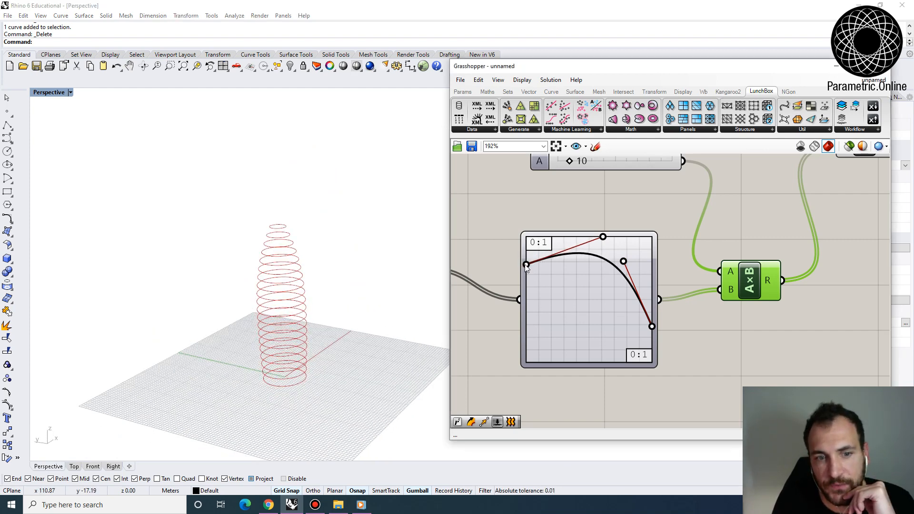
mouse_move(321, 336)
right_mouse_down()
mouse_move(303, 326)
mouse_move(303, 298)
mouse_move(308, 331)
right_mouse_up()
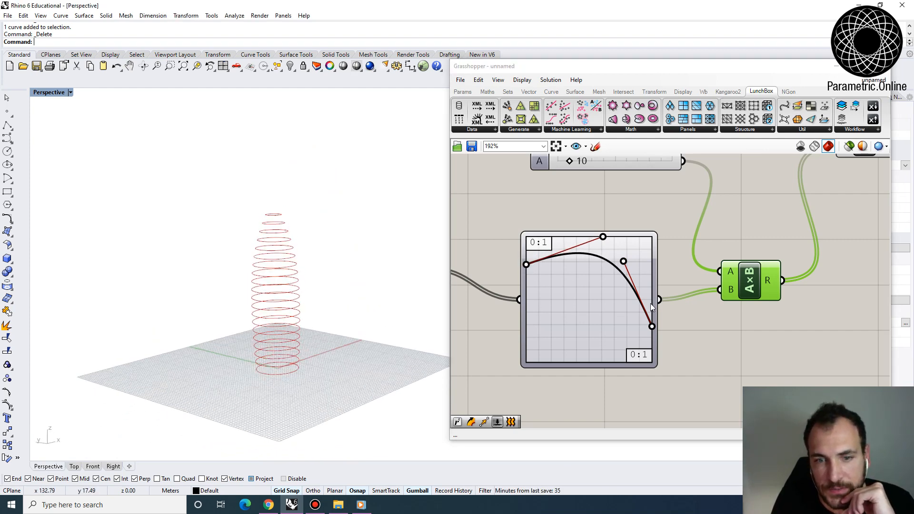
- Add a Loft component and connect the Circle output to its curves input
right_click_drag(741, 316, 658, 309)
scroll(656, 308, "down", 5)
right_click_drag(752, 254, 708, 281)
scroll(669, 262, "up", 4)
left_click(660, 264)
left_click(752, 265)
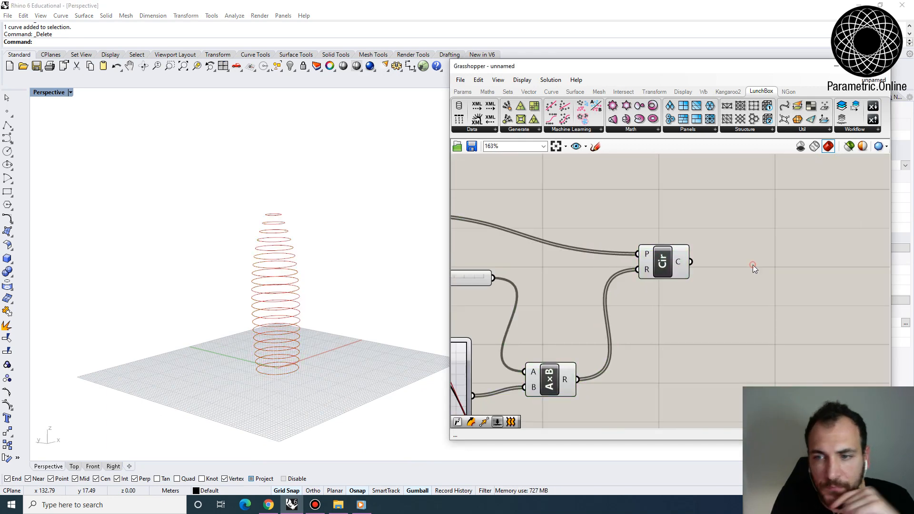
double_click(752, 266)
type("loft")
key("Return")
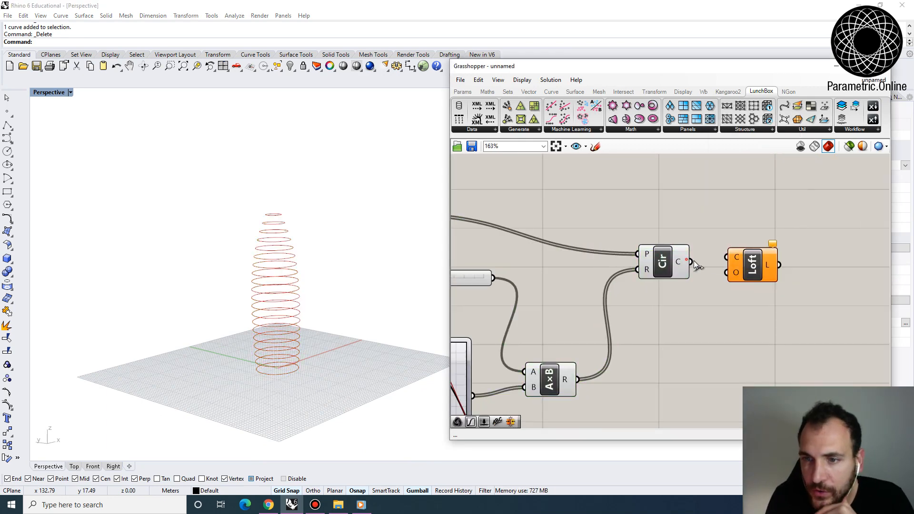
left_click_drag(690, 261, 762, 279)
scroll(305, 327, "up", 4)
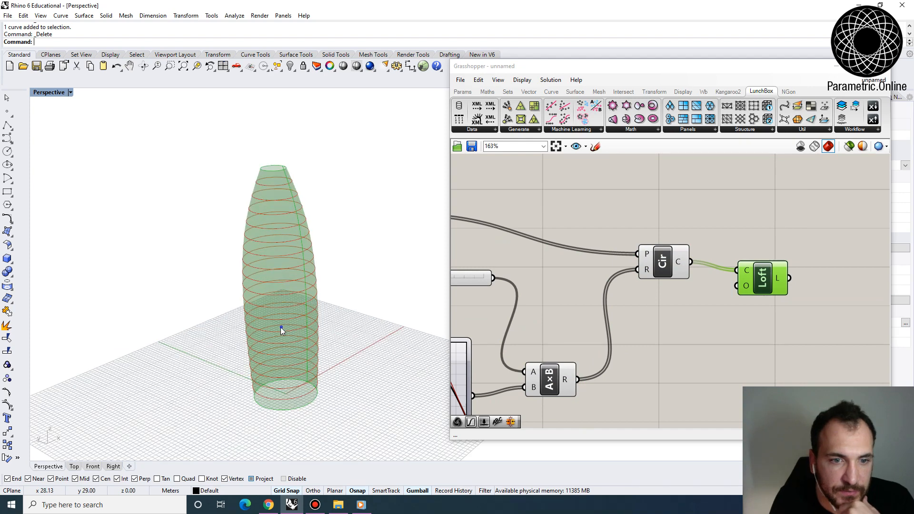
mouse_move(280, 329)
right_mouse_down()
mouse_move(266, 309)
mouse_move(280, 318)
right_mouse_up()
- Turn off the viewport preview of every component before the Loft, leaving only the lofted surface displayed
left_click(668, 217)
scroll(680, 252, "down", 4)
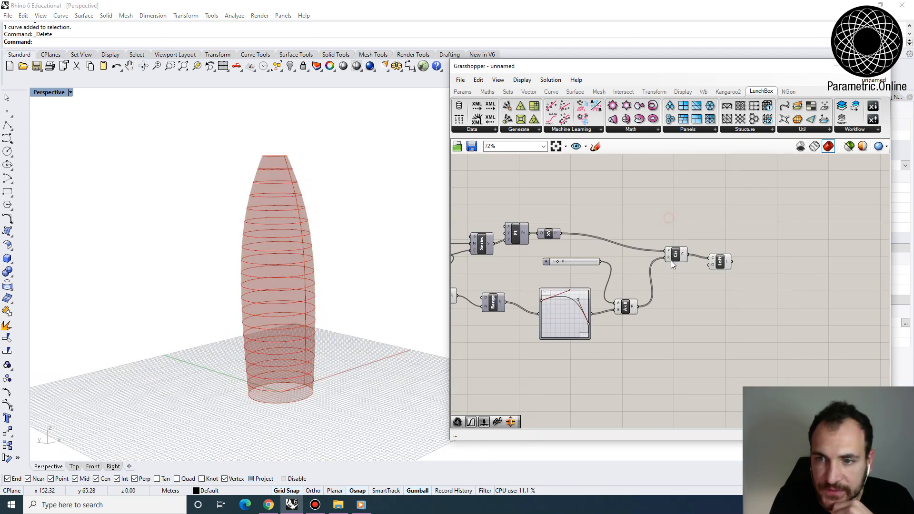
right_click_drag(671, 264, 722, 292)
left_click_drag(730, 379, 457, 212)
left_click(550, 80)
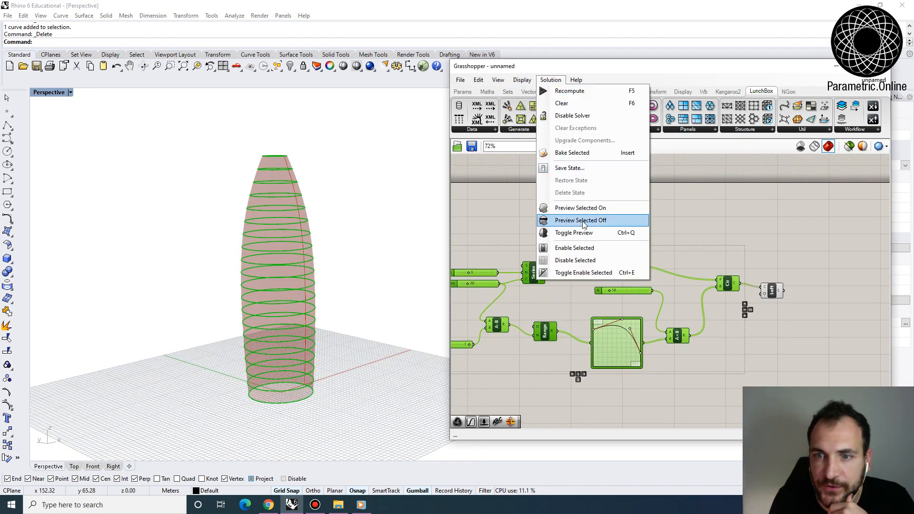
left_click(583, 221)
scroll(599, 237, "up", 4)
left_click(618, 257)
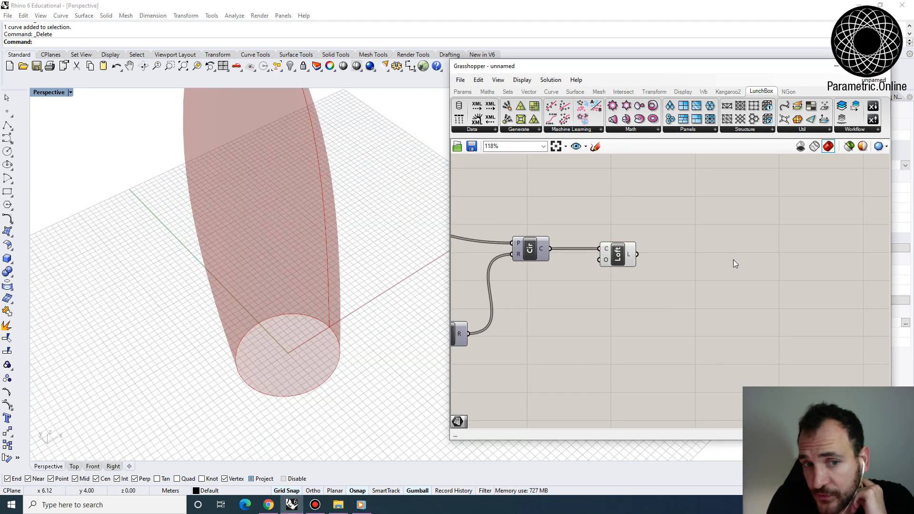
- Try LunchBox Skewed Quads on the tower by adding the component and connecting the Loft output to its surface input
left_click(697, 131)
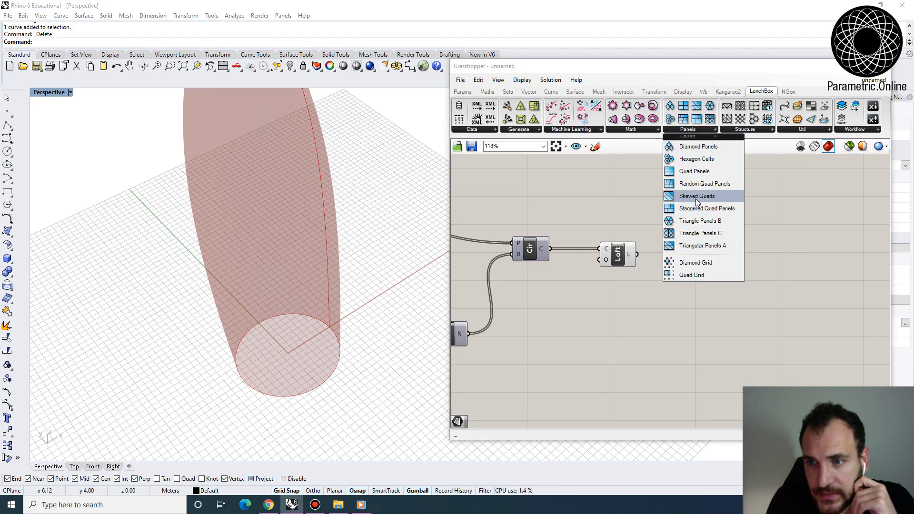
left_click_drag(696, 196, 689, 289)
left_click_drag(637, 254, 725, 273)
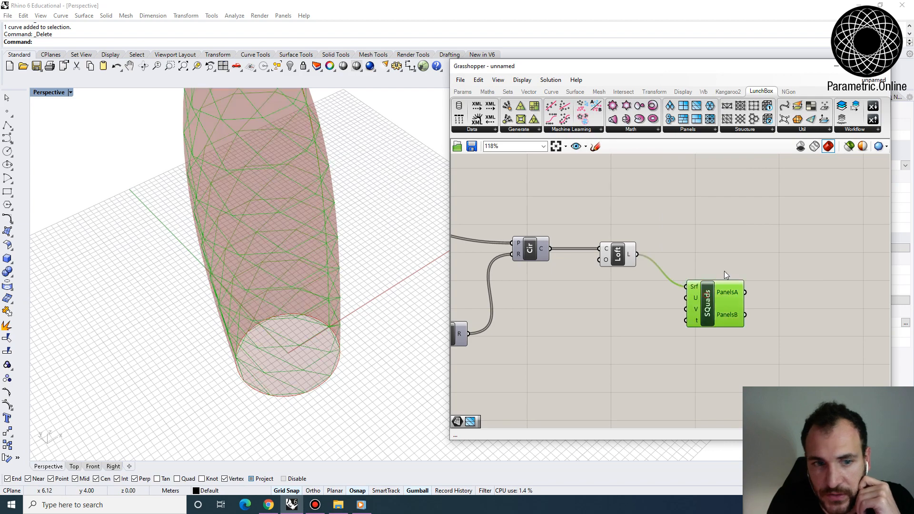
right_click_drag(367, 318, 318, 267)
scroll(328, 276, "down", 4)
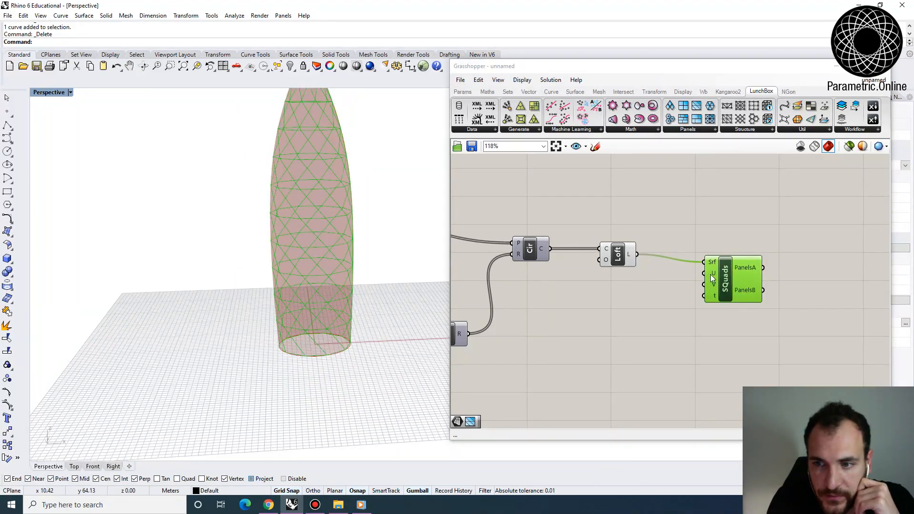
- Add a number slider set to 20 and connect it to the Skewed Quads U divisions input
double_click(638, 314)
type("slider")
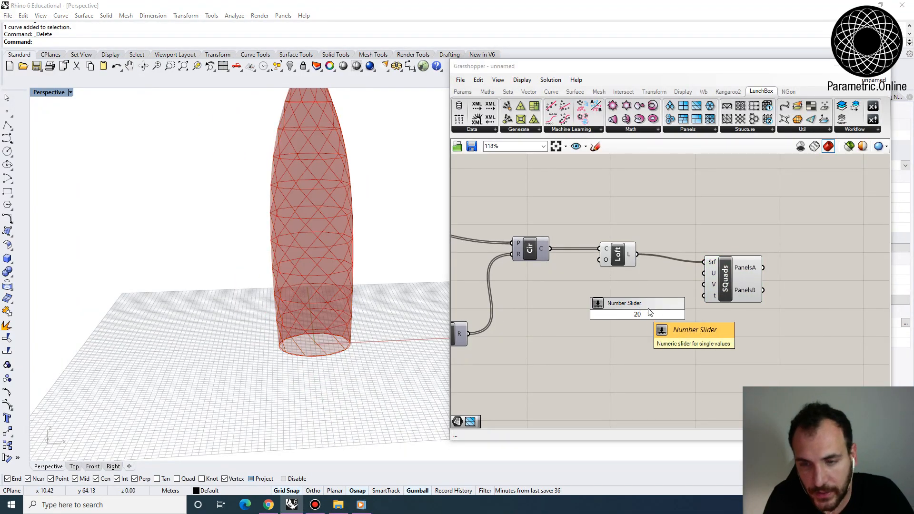
key("Return")
left_click_drag(709, 266, 708, 272)
left_click_drag(725, 278, 772, 270)
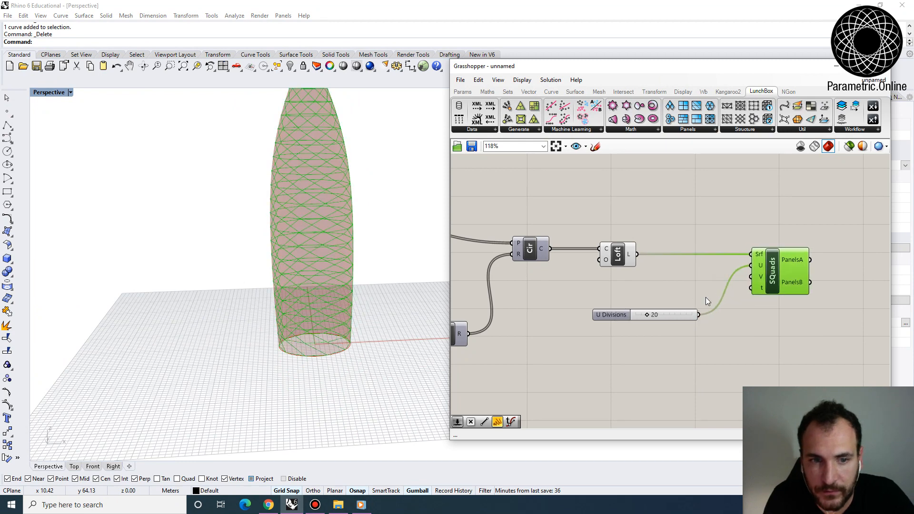
- Duplicate the U Divisions slider and connect the copy to the Skewed Quads V divisions input
mouse_move(675, 315)
left_mouse_down()
mouse_move(663, 290)
mouse_move(670, 301)
mouse_move(663, 313)
left_mouse_up()
key("ctrl+v")
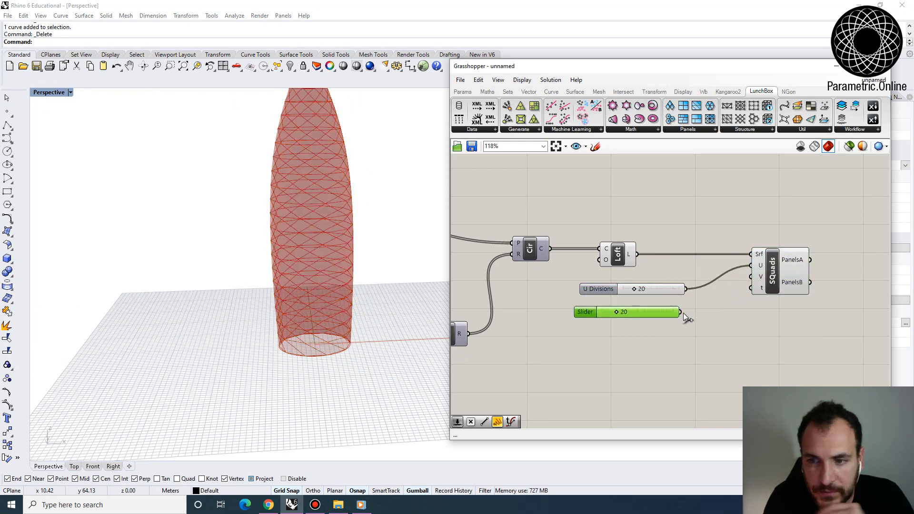
left_click_drag(761, 272, 757, 278)
left_click(773, 275)
right_click_drag(310, 333, 353, 346)
scroll(347, 370, "up", 5)
scroll(307, 346, "up", 3)
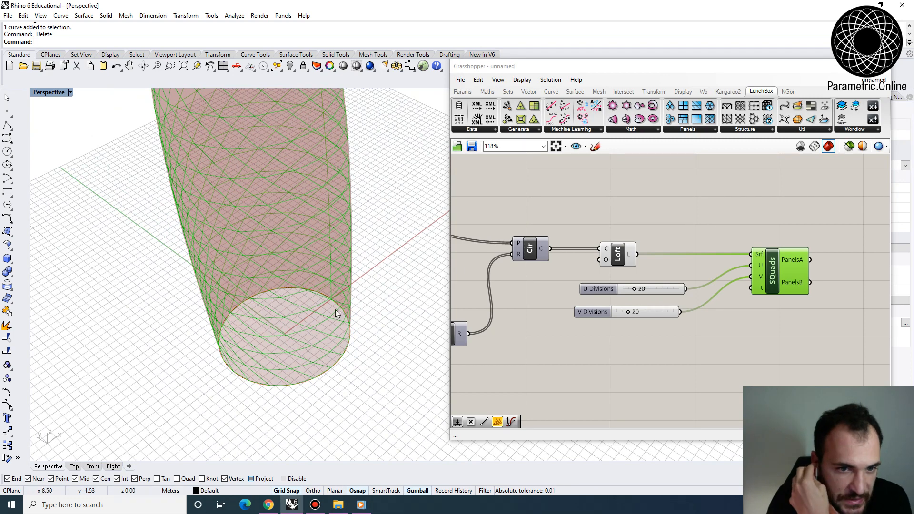
- Replace the Skewed Quads component with LunchBox Diamond Panels, feeding the Loft output into its surface input
right_click_drag(542, 264, 553, 268)
right_click_drag(740, 250, 674, 270)
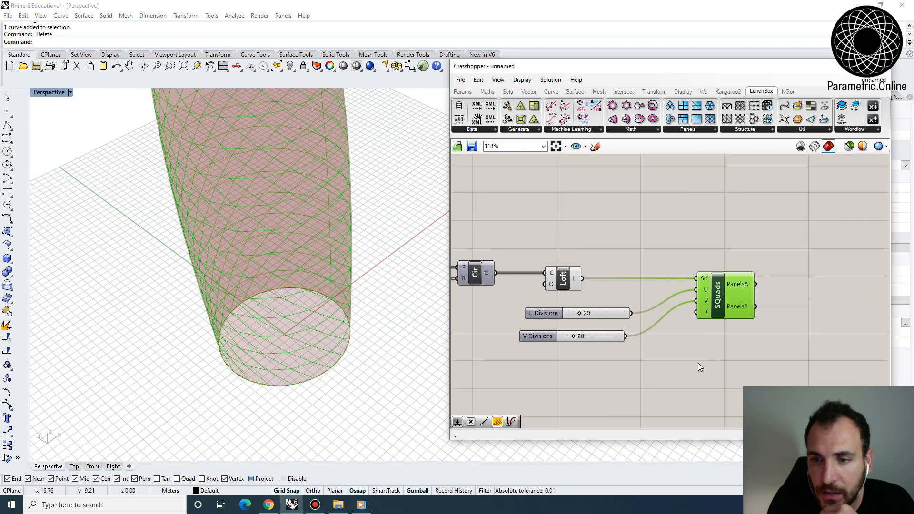
left_click(695, 129)
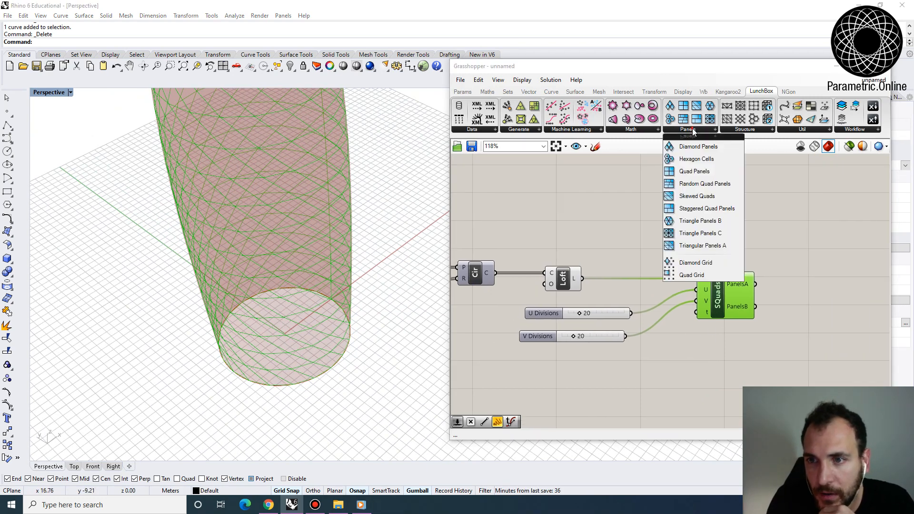
left_click(687, 152)
left_click(713, 245)
left_click(659, 258)
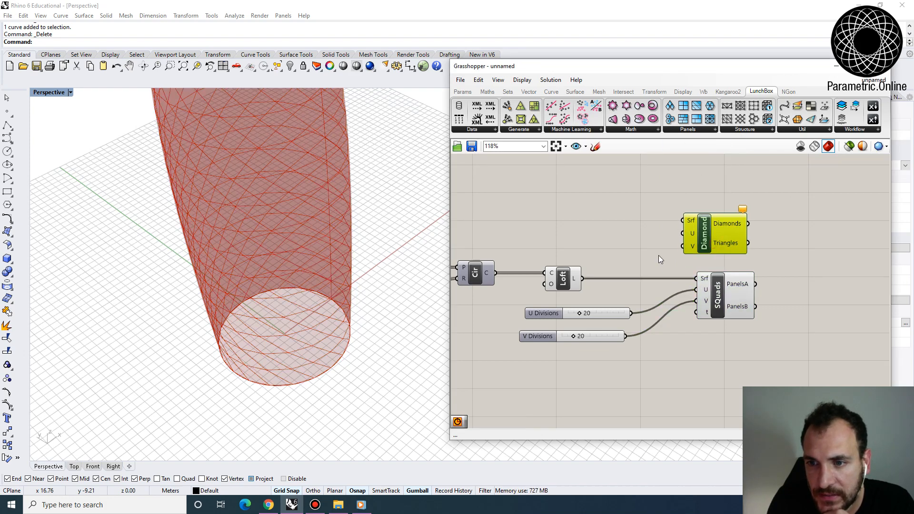
left_click_drag(581, 278, 694, 262)
left_click(699, 293)
key("Delete")
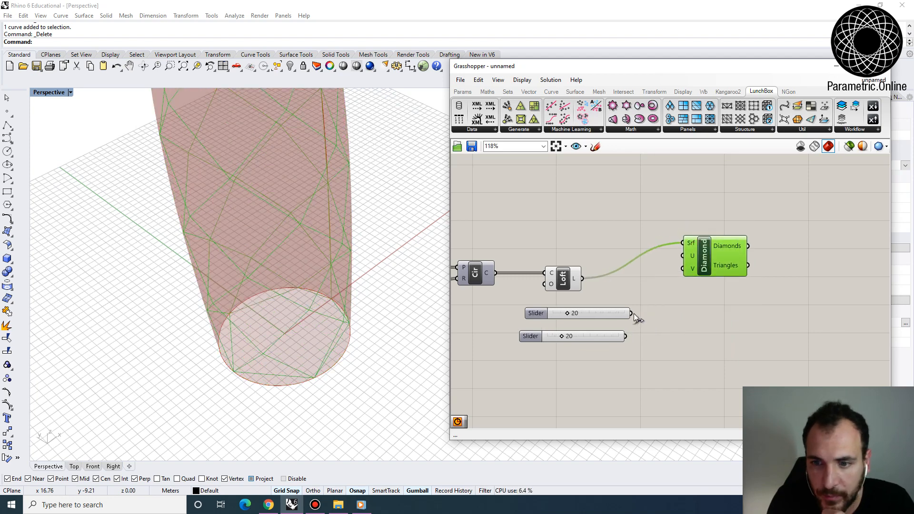
- Connect the two sliders of value 20 to the U and V inputs of the Diamond Panels component
mouse_move(632, 313)
left_mouse_down()
mouse_move(683, 313)
mouse_move(617, 314)
left_mouse_up()
left_click_drag(677, 253, 624, 337)
left_click_drag(702, 249, 712, 262)
right_click_drag(295, 328, 312, 268)
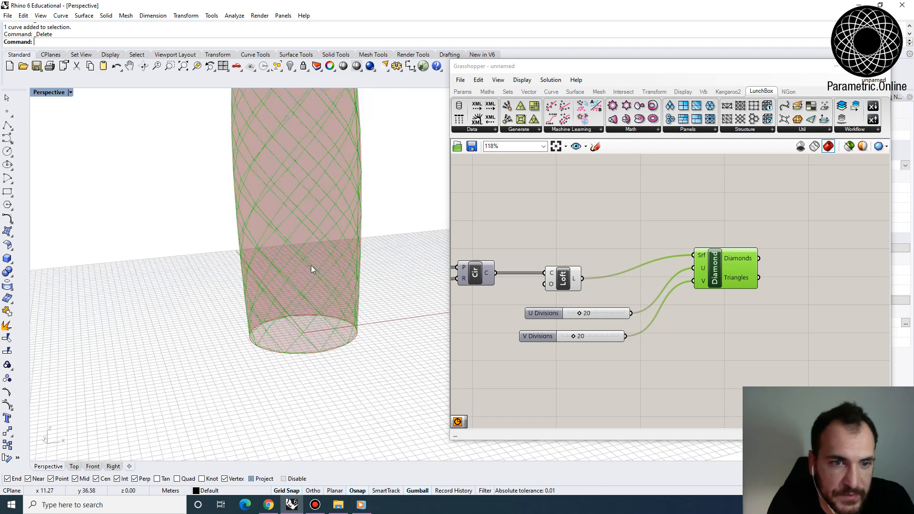
scroll(312, 268, "down", 5)
- Turn off the preview of the Loft component
right_click(564, 279)
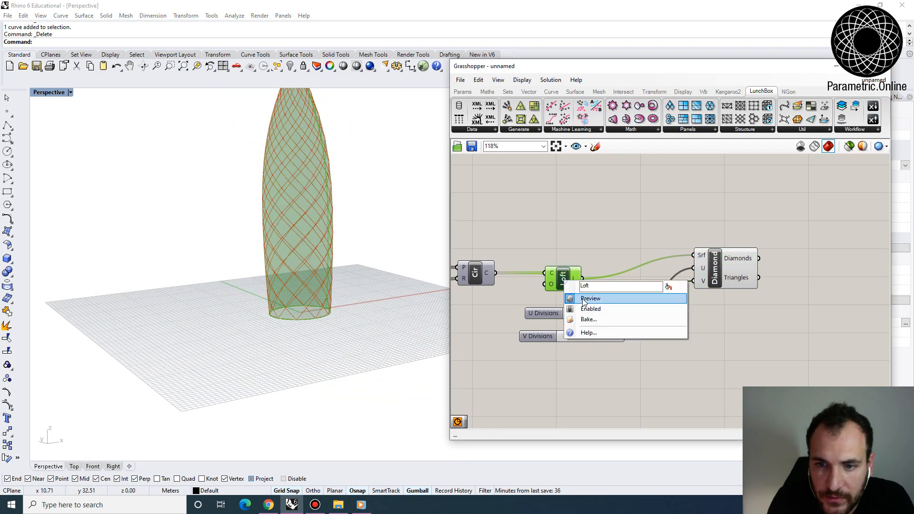
left_click(578, 297)
right_click_drag(342, 266, 331, 307)
- Add a Surface container and connect the Diamonds output of the Diamond Panels component to it
right_click_drag(724, 267, 659, 271)
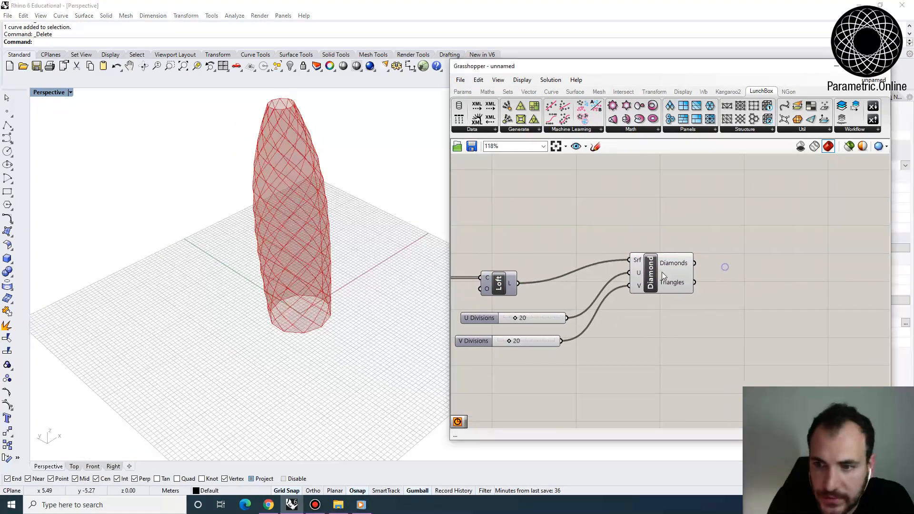
left_click_drag(654, 269, 654, 287)
left_click(658, 263)
right_click_drag(698, 267, 683, 253)
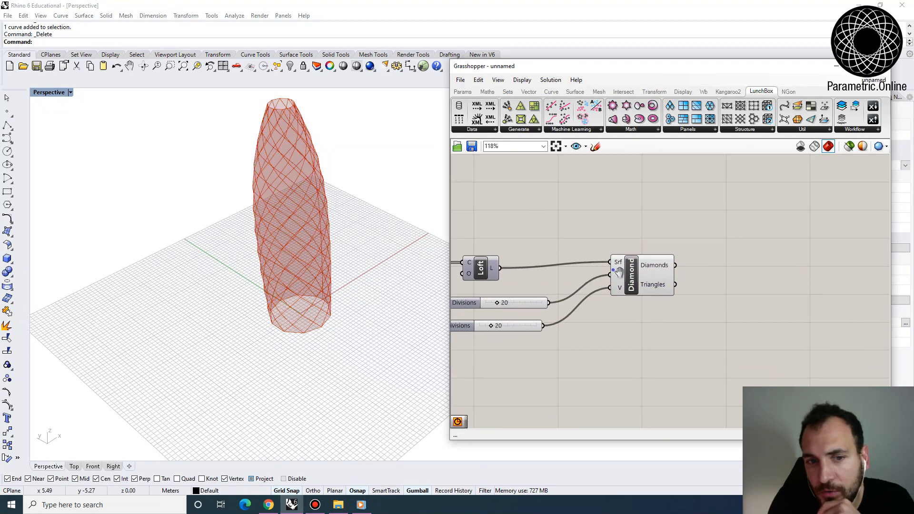
right_click_drag(618, 271, 632, 275)
double_click(752, 274)
type("srf")
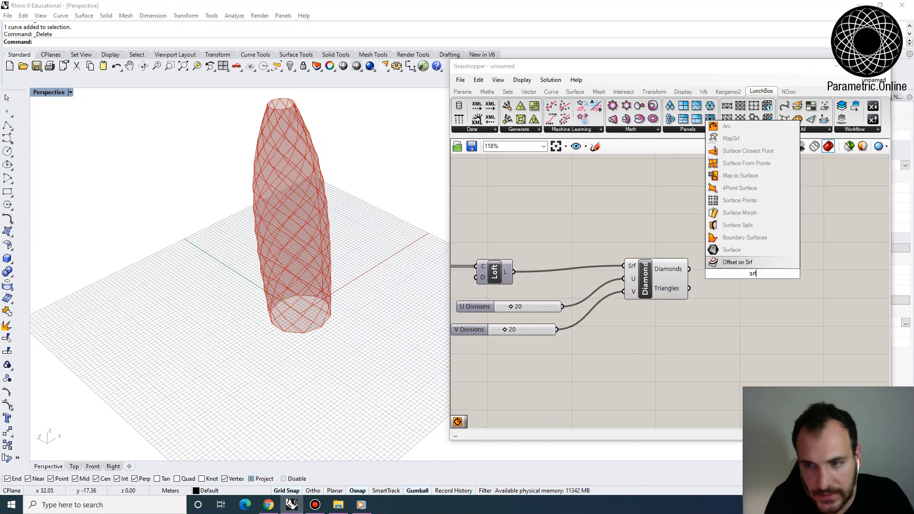
left_click(723, 262)
left_click_drag(736, 279, 738, 272)
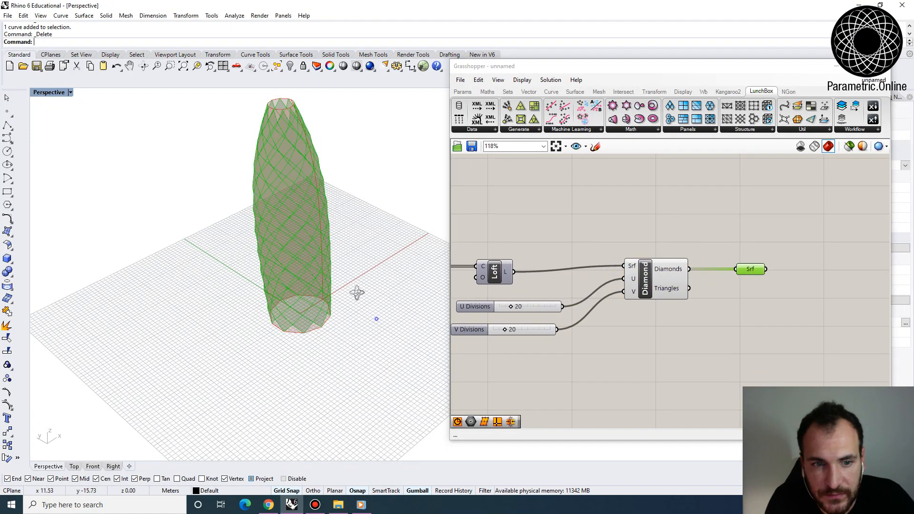
- Duplicate the Surface container and connect the copy to the Triangles output of the Diamond Panels component
scroll(342, 281, "up", 6)
scroll(349, 316, "up", 4)
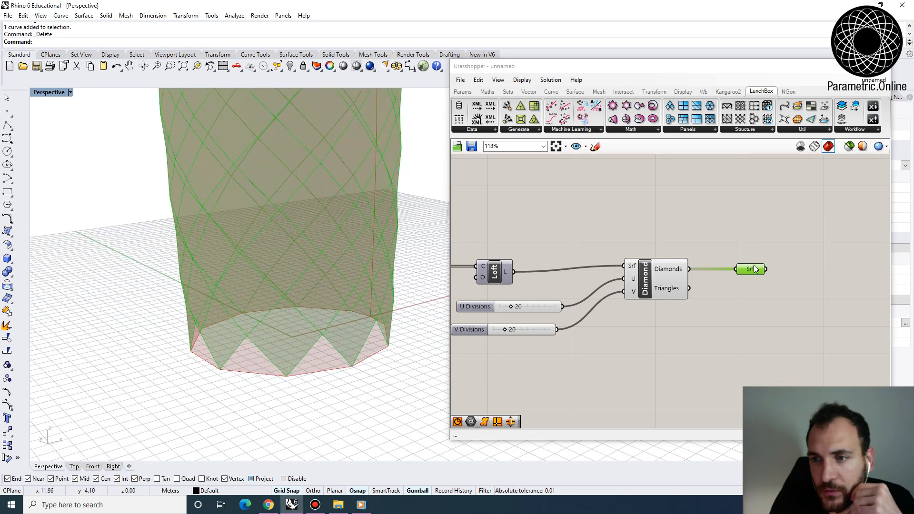
left_click_drag(754, 269, 733, 303)
left_click(704, 328)
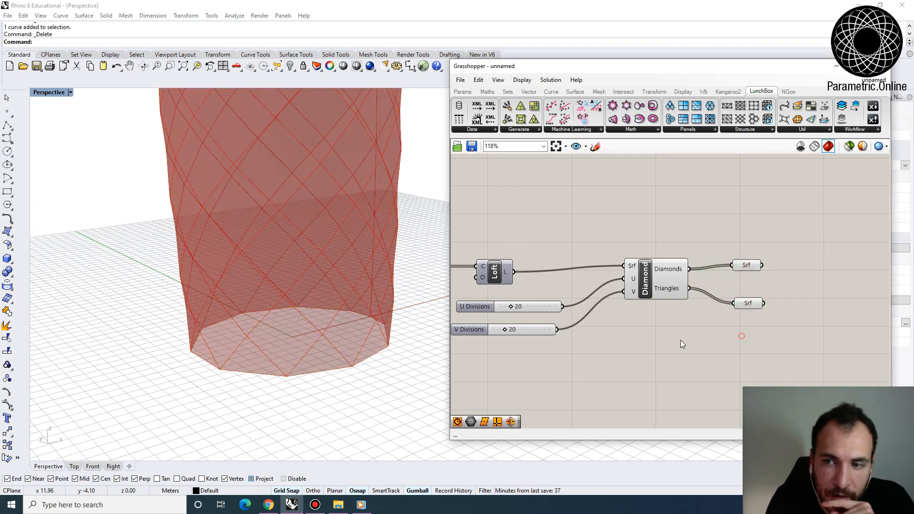
- Examine where the triangle panels sit on the tower, along its seam and its upper and lower edges
scroll(269, 322, "down", 5)
right_click_drag(319, 285, 349, 184)
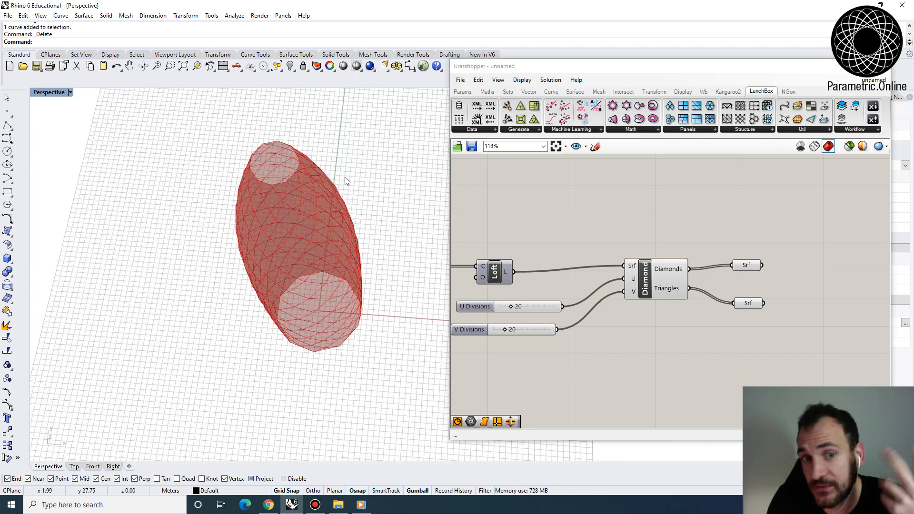
left_click(751, 303)
right_click_drag(295, 304, 332, 128)
scroll(329, 131, "up", 3)
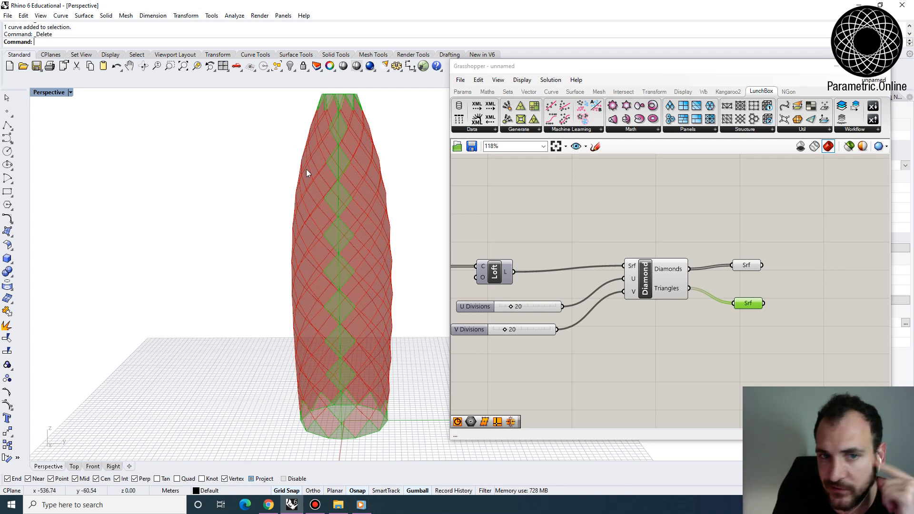
right_click_drag(339, 363, 399, 395)
scroll(624, 275, "down", 2)
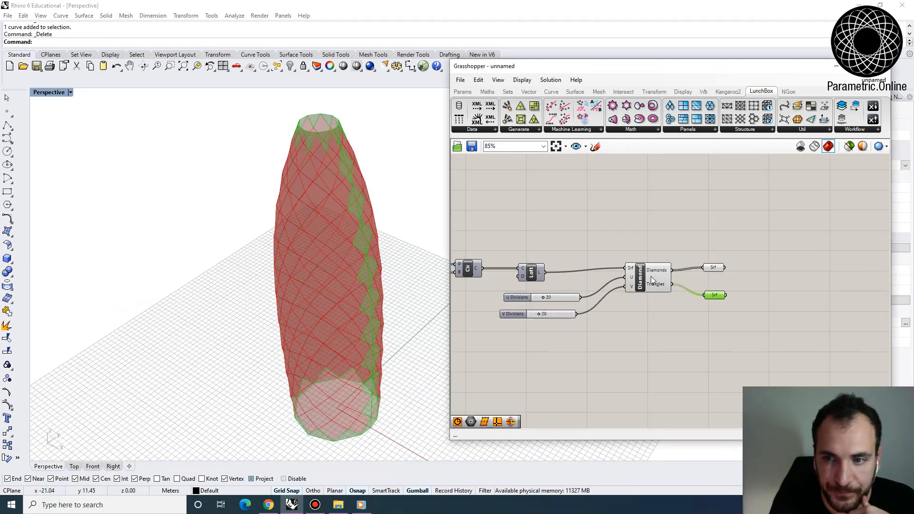
- Space out the two Surface containers and turn off the preview of the one holding the triangles
right_click_drag(653, 284, 580, 282)
scroll(579, 283, "up", 2)
left_click_drag(580, 283, 555, 298)
left_click(661, 260)
left_click_drag(662, 298, 655, 314)
left_click(664, 260)
scroll(347, 286, "up", 2)
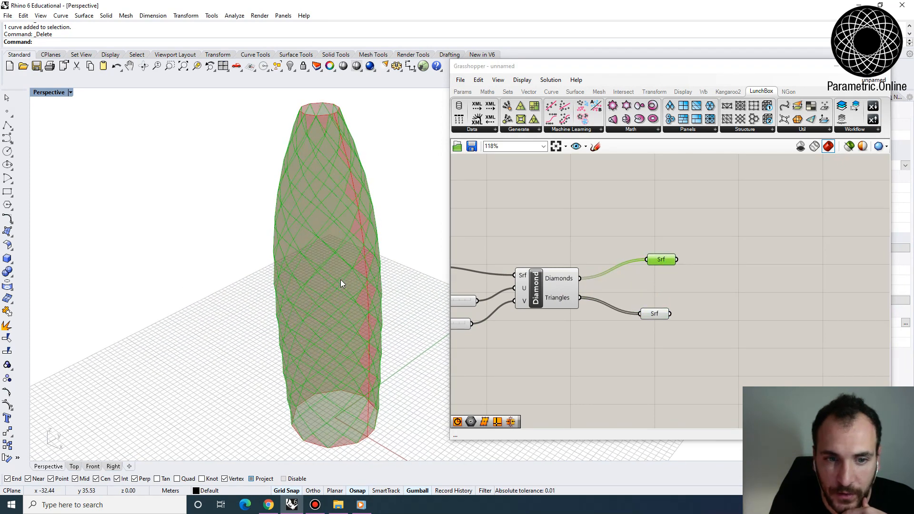
right_click(656, 315)
left_click(685, 308)
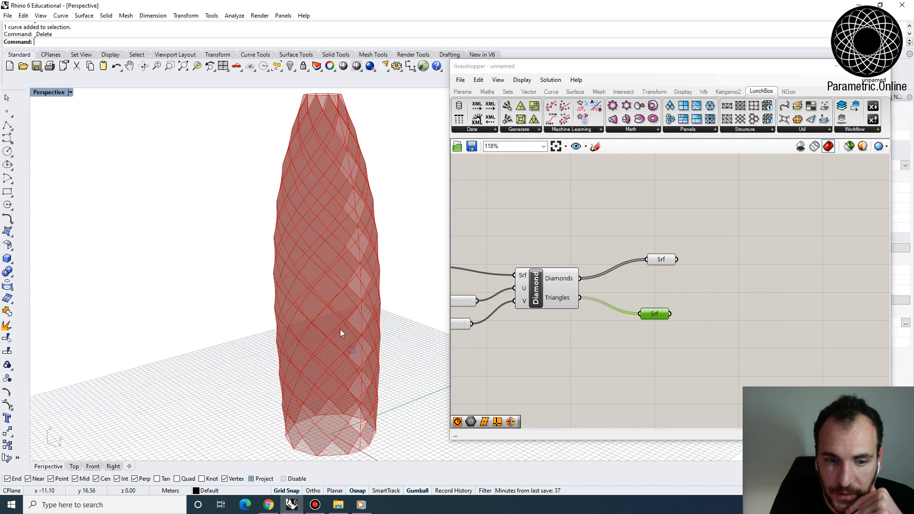
right_click_drag(340, 332, 337, 368)
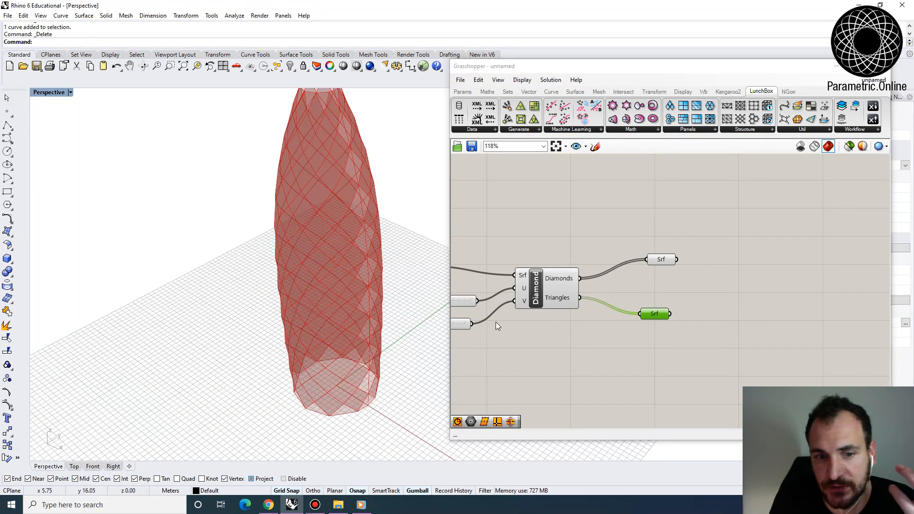
- Add an Area component and connect the diamonds Surface container to its geometry input
right_click_drag(712, 284, 630, 275)
left_click_drag(576, 250, 586, 238)
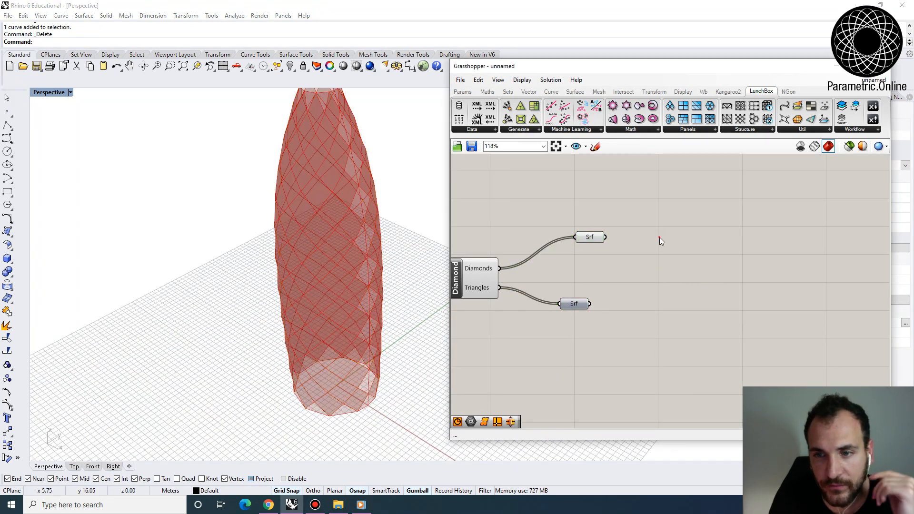
double_click(660, 238)
type("area")
key("Return")
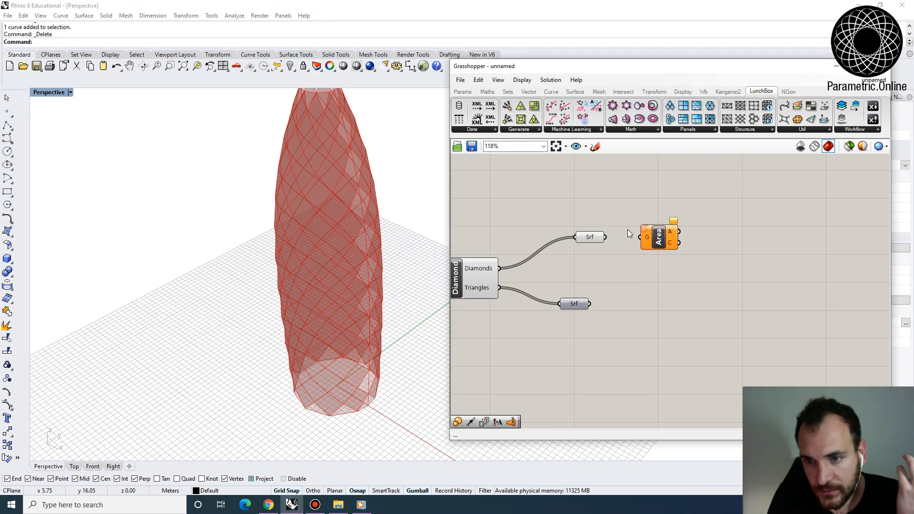
left_click_drag(605, 237, 640, 237)
left_click(657, 242)
- Examine the area centroids on the diamond panels around the tower's base
right_click_drag(368, 388, 342, 353)
scroll(342, 353, "down", 3)
scroll(322, 387, "up", 8)
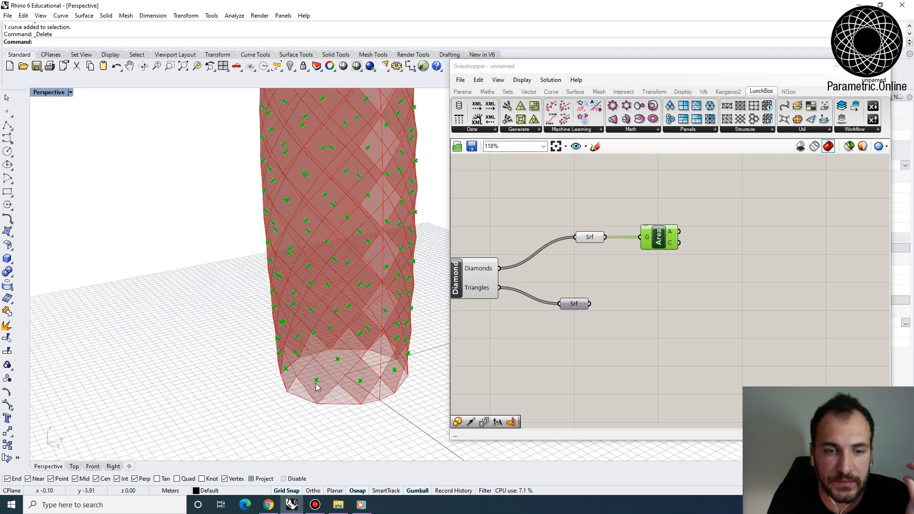
right_click_drag(322, 388, 307, 361)
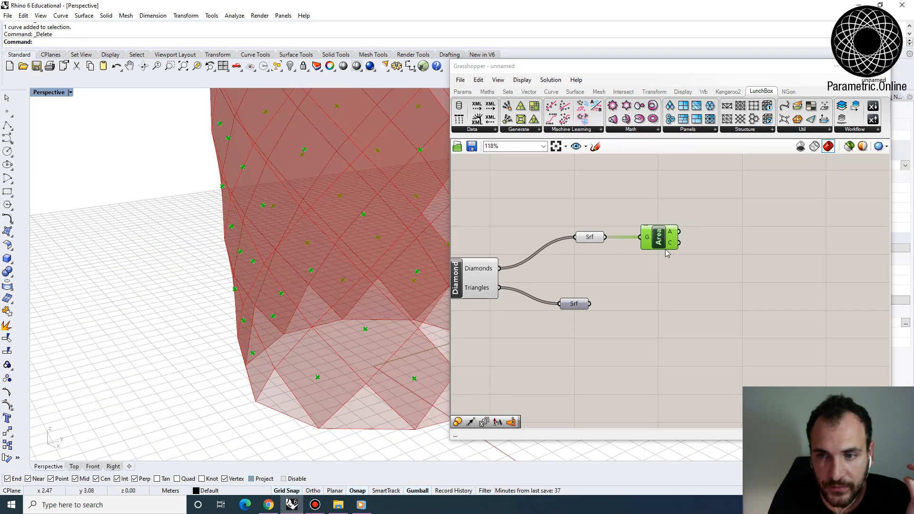
scroll(286, 362, "down", 5)
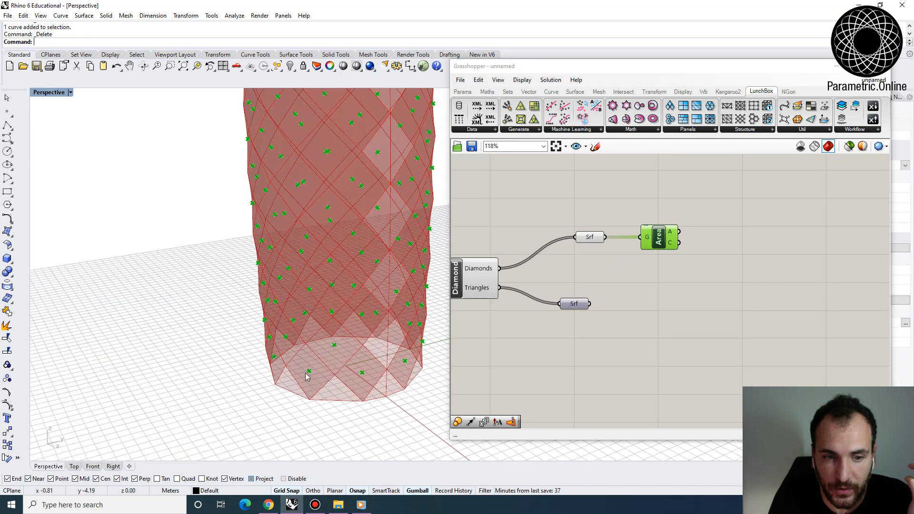
scroll(632, 328, "down", 3)
right_click_drag(290, 376, 305, 383)
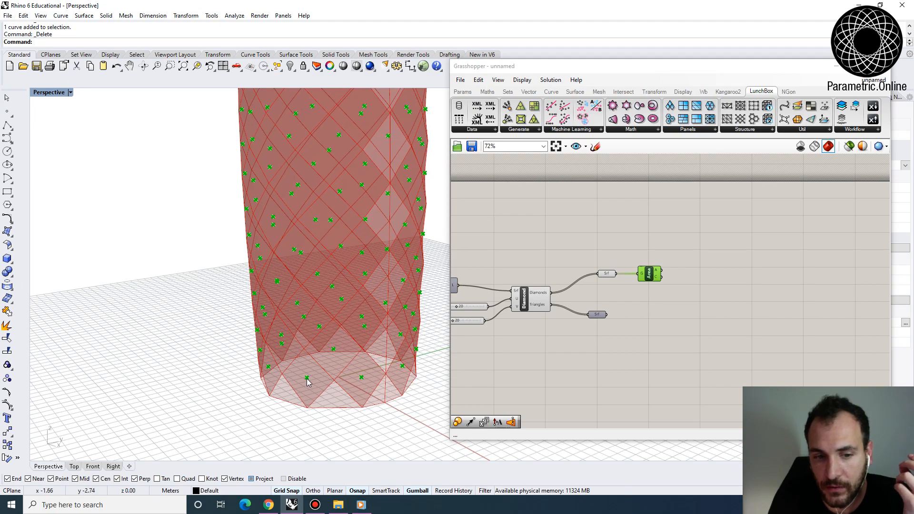
mouse_move(303, 387)
right_mouse_down()
mouse_move(373, 350)
mouse_move(329, 336)
mouse_move(329, 374)
mouse_move(310, 397)
right_mouse_up()
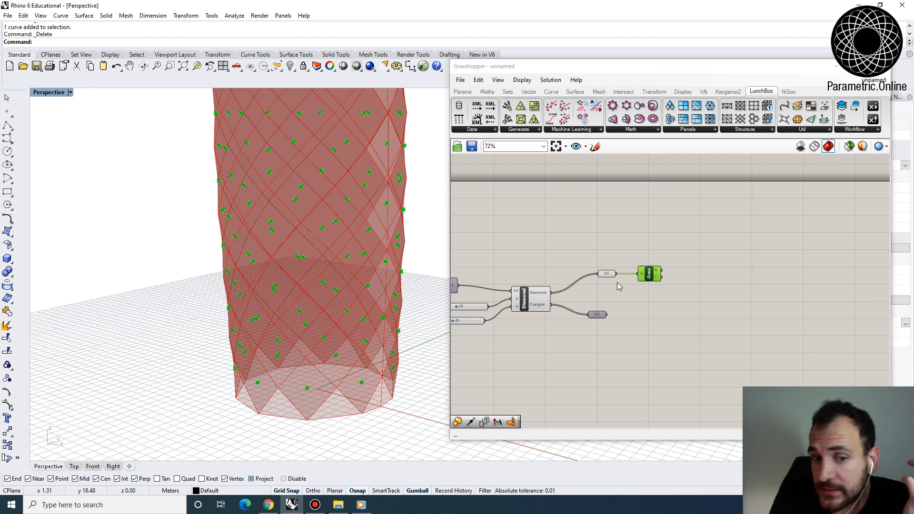
- Shift the Loft component up and add a Surface container fed by its output, placed above the Diamond panel outputs
right_click_drag(684, 295, 662, 299)
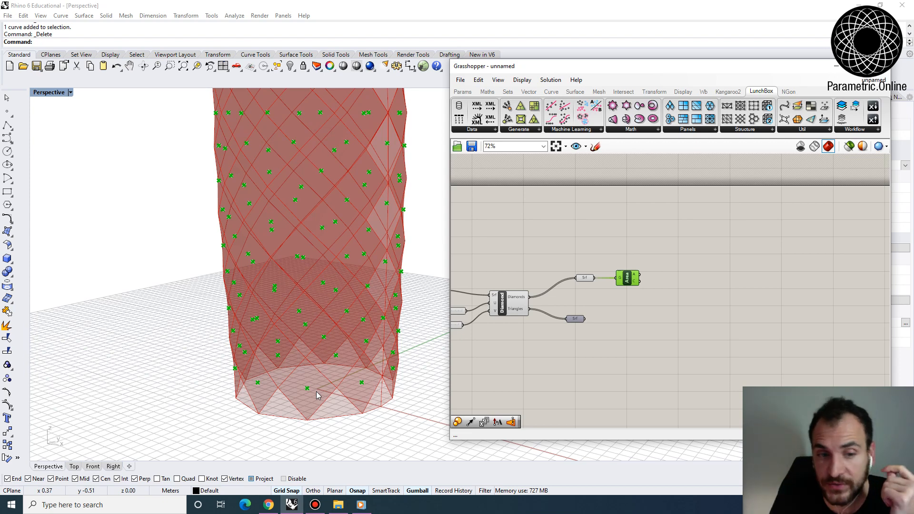
right_click_drag(581, 295, 663, 291)
left_click_drag(490, 287, 511, 269)
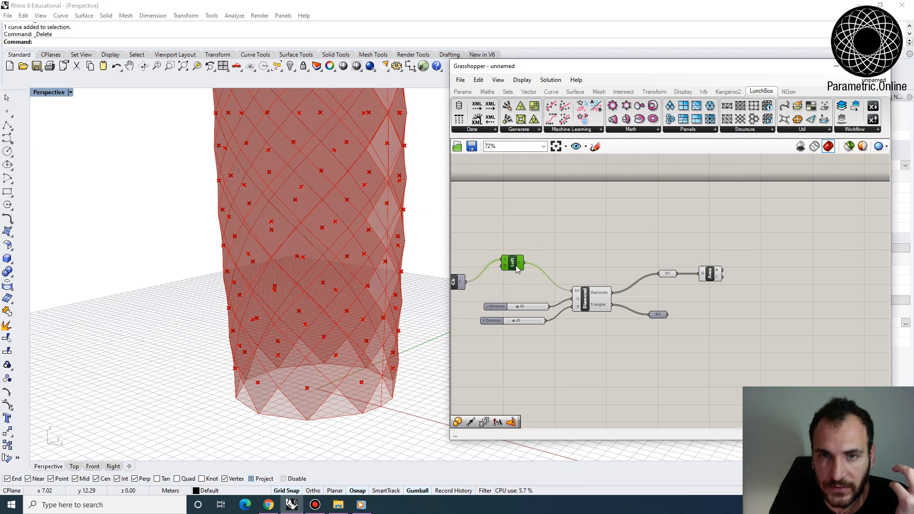
double_click(556, 261)
type("srf")
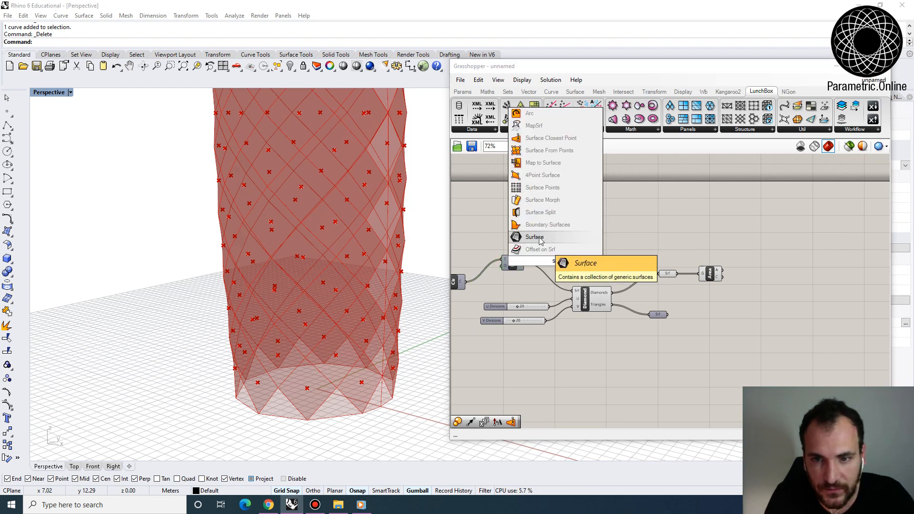
left_click(538, 233)
left_click_drag(570, 259, 567, 261)
left_click_drag(556, 263, 646, 239)
- Add a Surface Closest Point component and connect the area centroids as its points and the loft's Surface container as its surface
right_click_drag(738, 255, 624, 267)
scroll(625, 264, "up", 2)
double_click(634, 274)
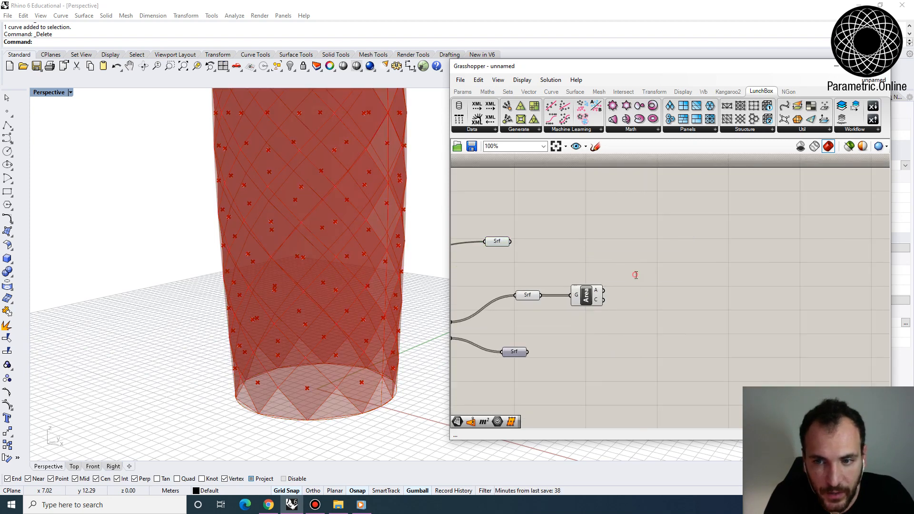
type("surface")
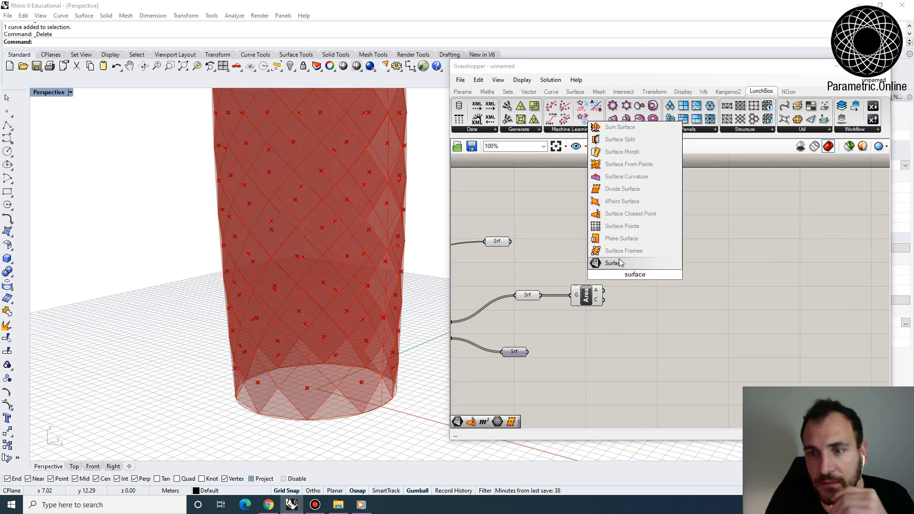
left_click(629, 213)
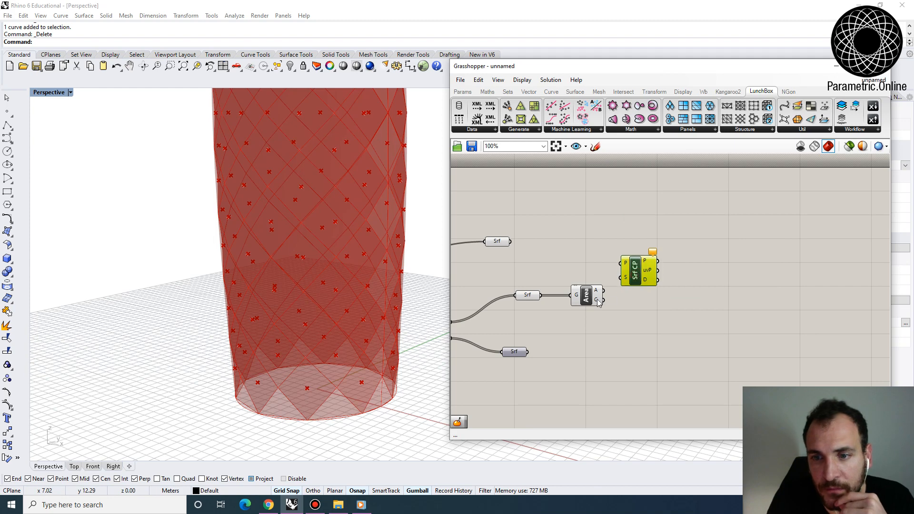
left_click_drag(598, 303, 590, 303)
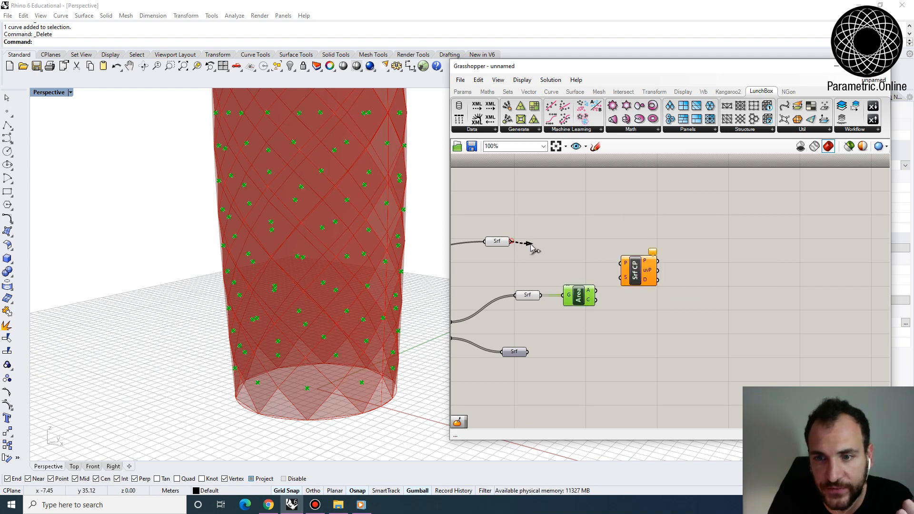
left_click_drag(531, 246, 654, 261)
- Add an Evaluate Surface component and feed it the closest points' UV coordinates and the loft's Surface container
scroll(292, 393, "up", 4)
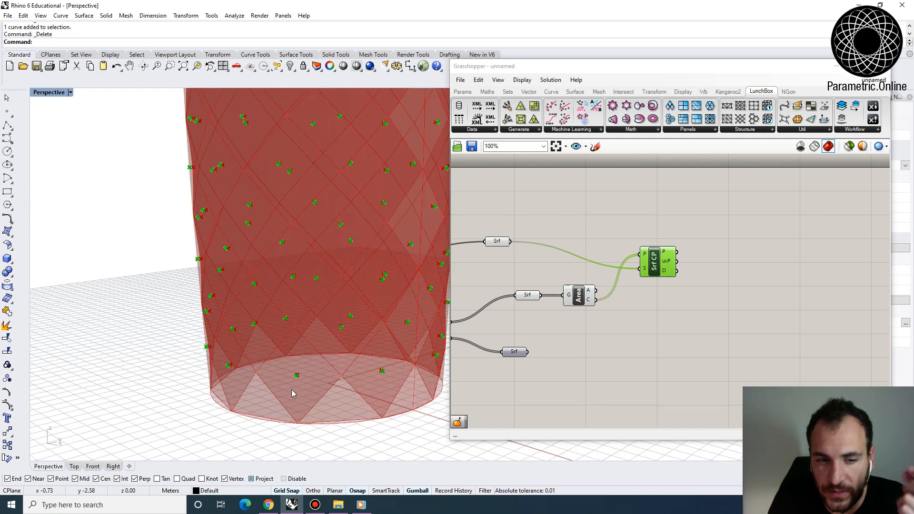
right_click_drag(292, 390, 317, 368)
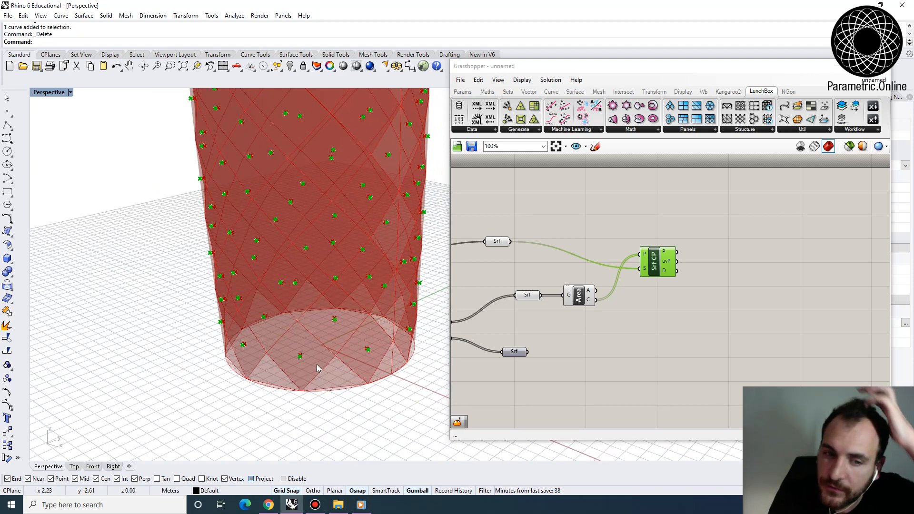
scroll(709, 289, "up", 2)
mouse_move(665, 274)
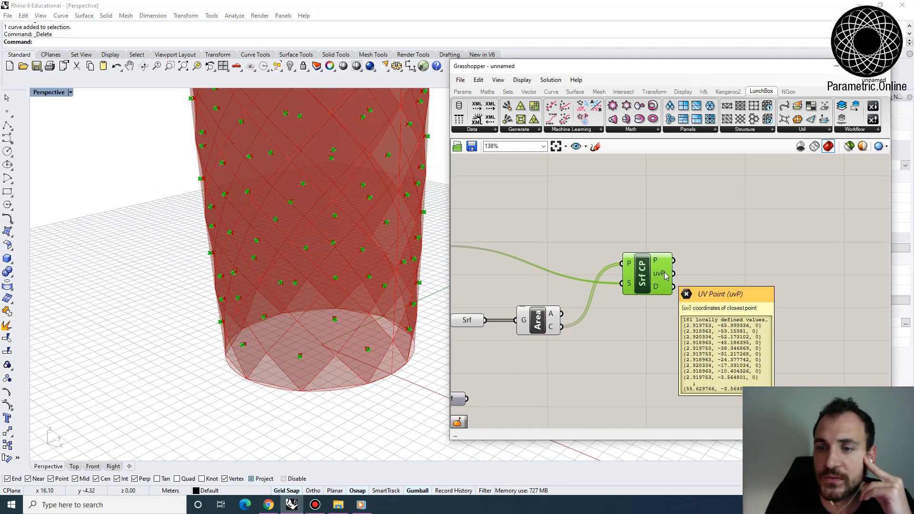
right_click_drag(718, 274, 741, 314)
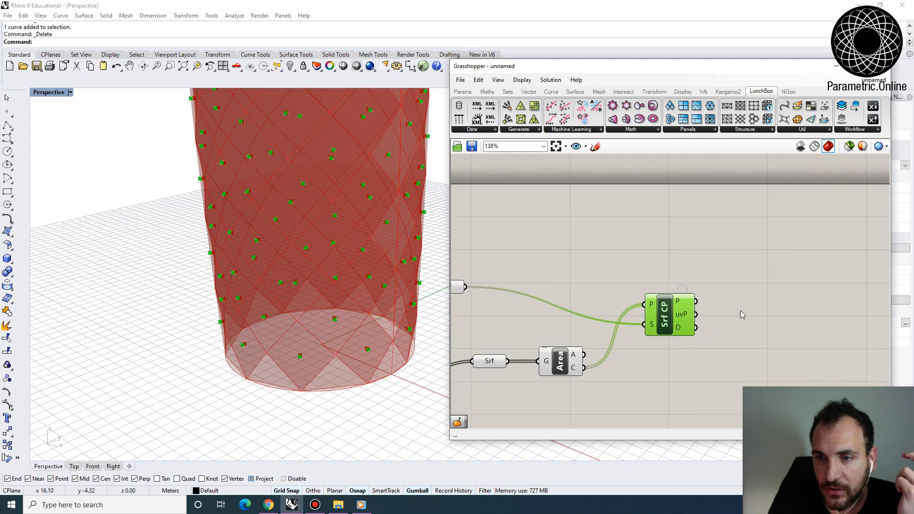
double_click(744, 306)
type("eval")
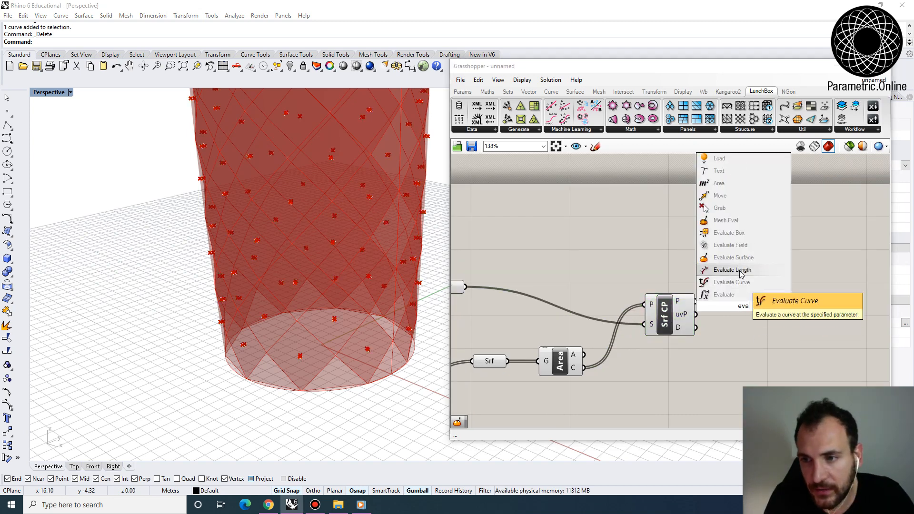
left_click(747, 267)
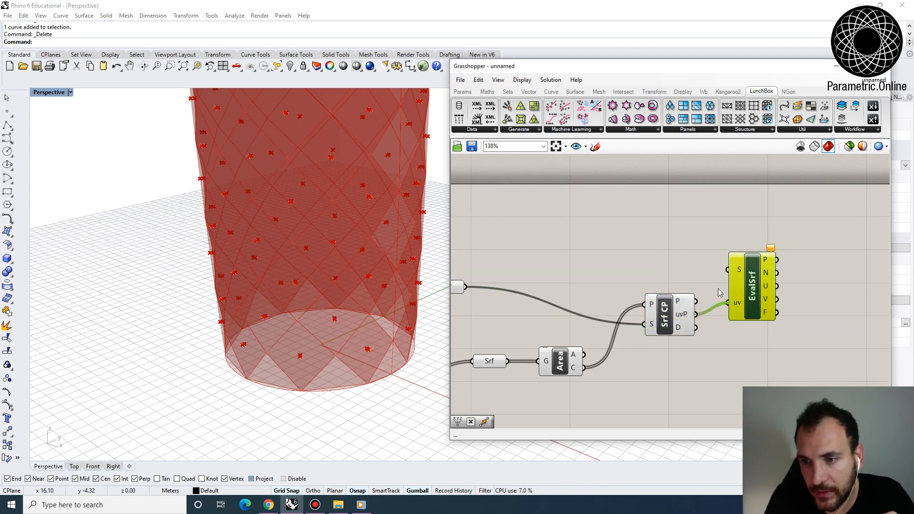
scroll(719, 292, "down", 2)
left_click_drag(547, 287, 736, 275)
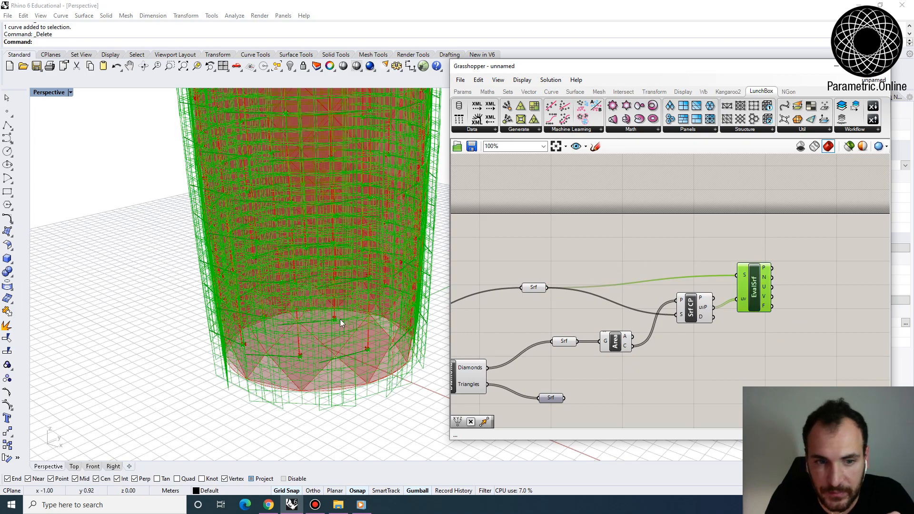
- Add a Vector Display component and connect Evaluate Surface's points as anchors and its normals as vectors
right_click_drag(440, 320, 357, 264)
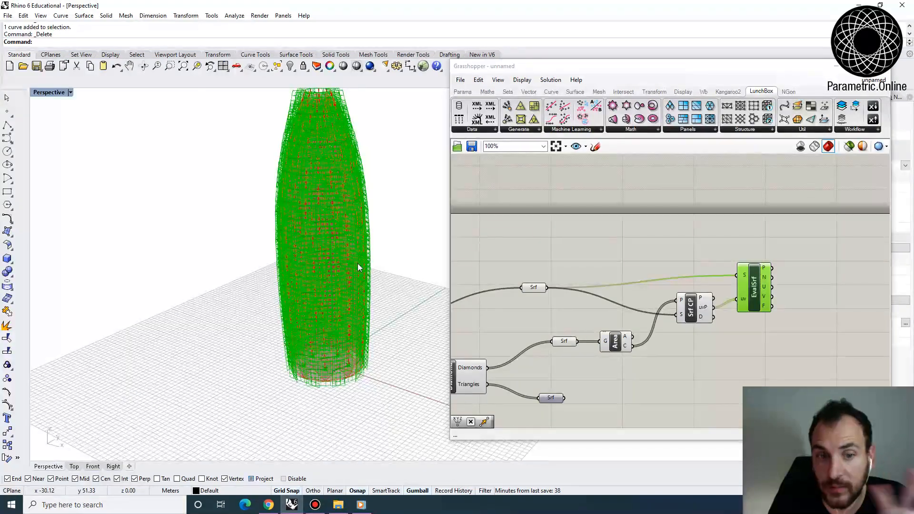
right_click_drag(738, 279, 638, 284)
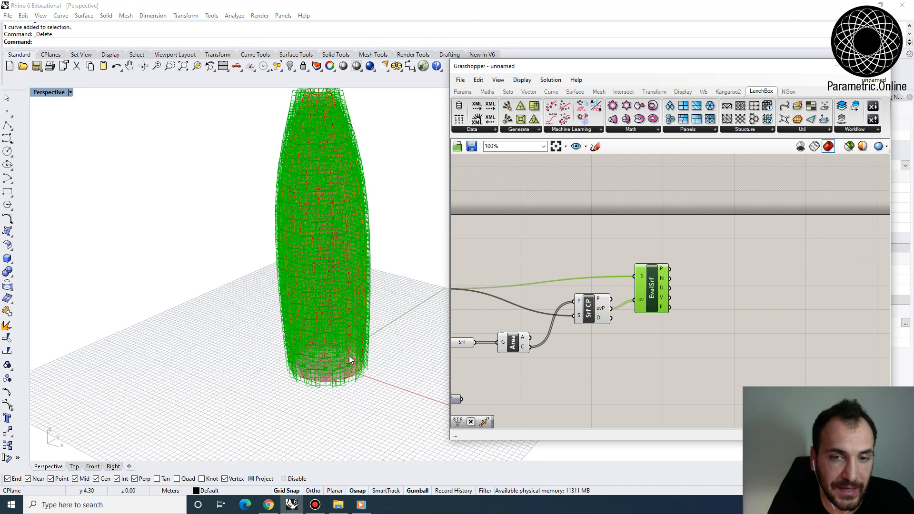
scroll(652, 298, "up", 2)
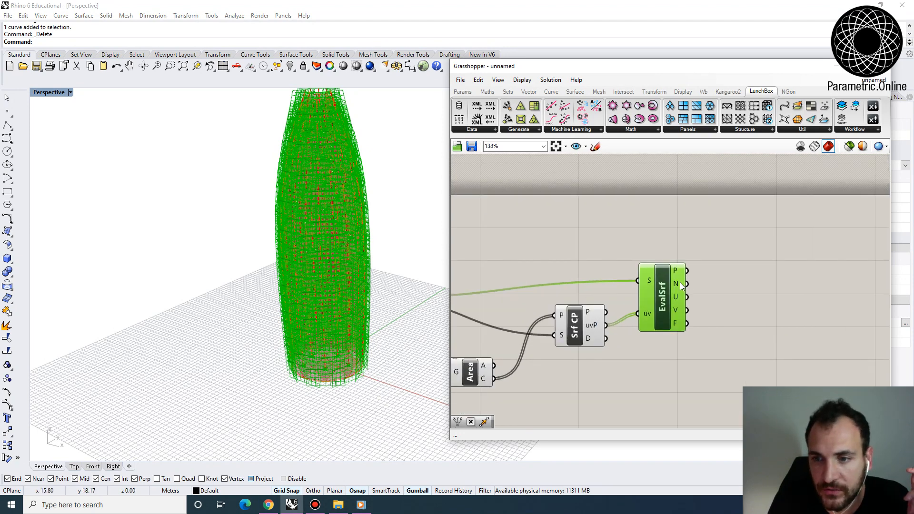
double_click(755, 296)
type("ve")
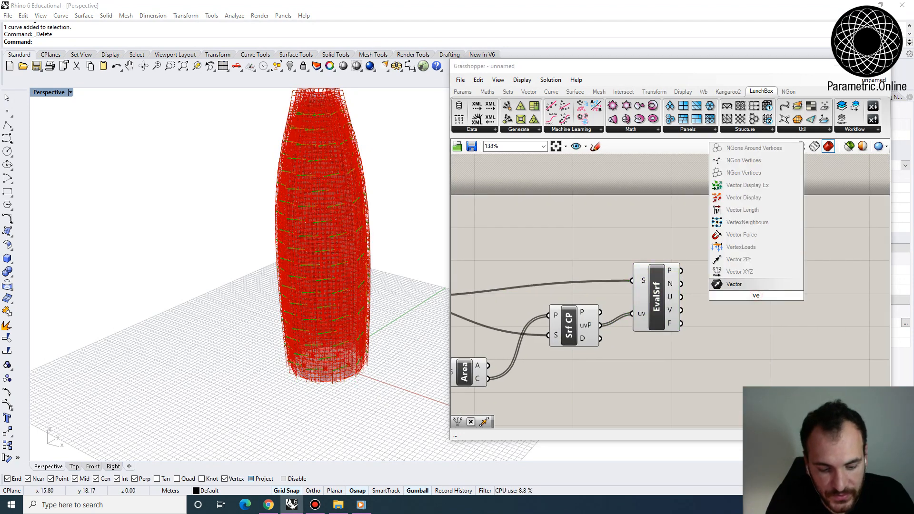
type("ctor dis")
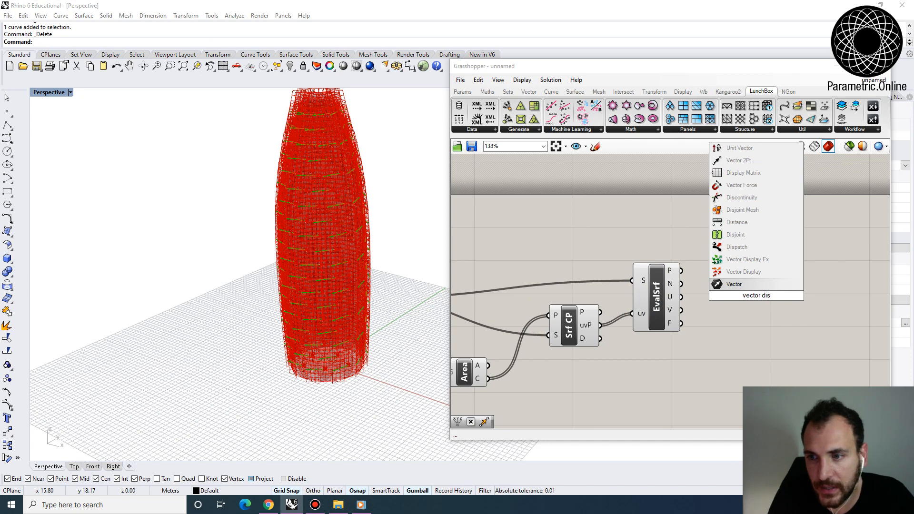
left_click(758, 271)
left_click_drag(751, 306, 809, 278)
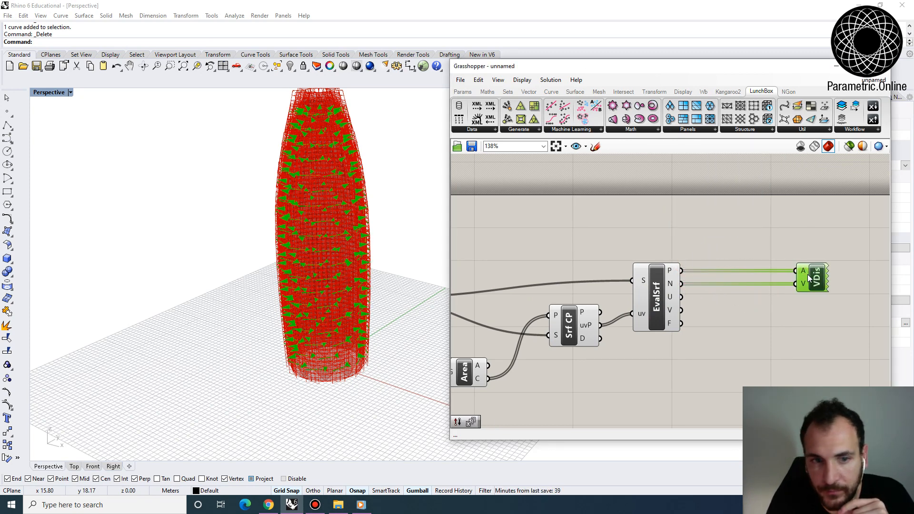
- Turn off the preview of the Evaluate Surface and Surface Closest Point components
right_click_drag(392, 344, 389, 309)
left_click(656, 297)
scroll(690, 342, "down", 2)
right_click_drag(689, 342, 759, 309)
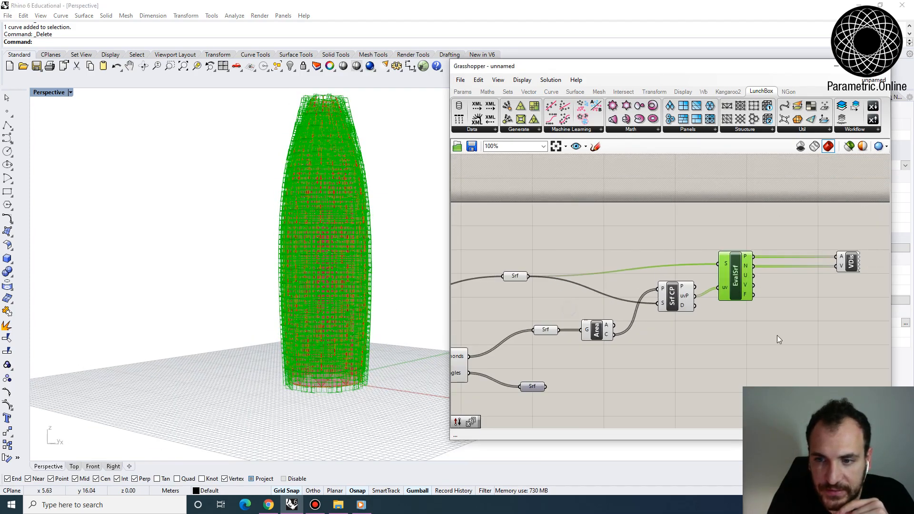
left_click_drag(777, 339, 657, 235)
left_click(550, 79)
left_click(592, 218)
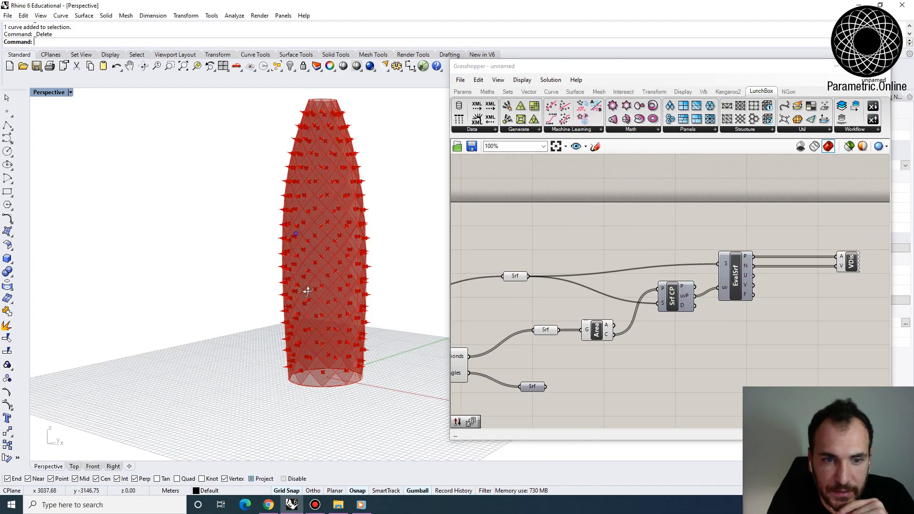
- Highlight the Vector Display component and examine the direction of the normal vectors around the tower from base to top
right_click_drag(306, 287, 411, 329)
left_click(852, 261)
right_click_drag(280, 319, 164, 314)
right_click_drag(381, 333, 295, 336)
scroll(279, 316, "down", 5)
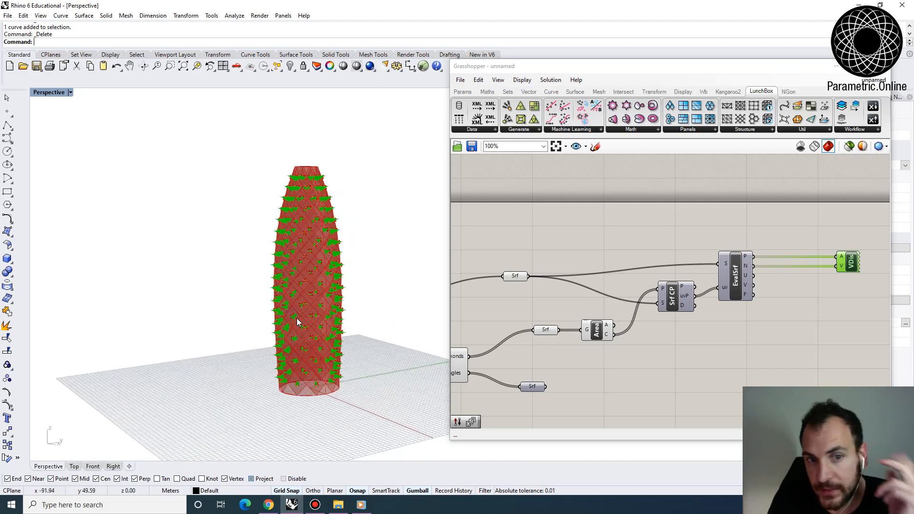
right_click_drag(312, 241, 302, 279)
scroll(328, 214, "up", 4)
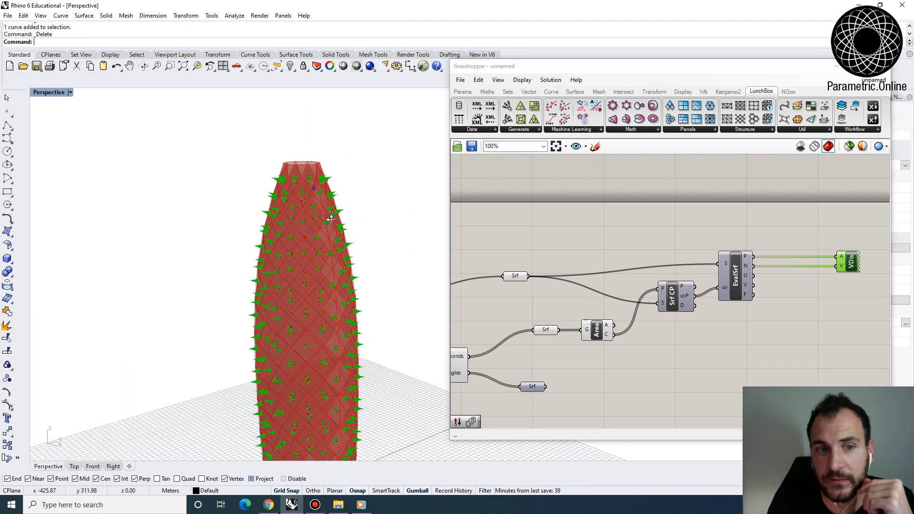
right_click_drag(331, 214, 302, 223)
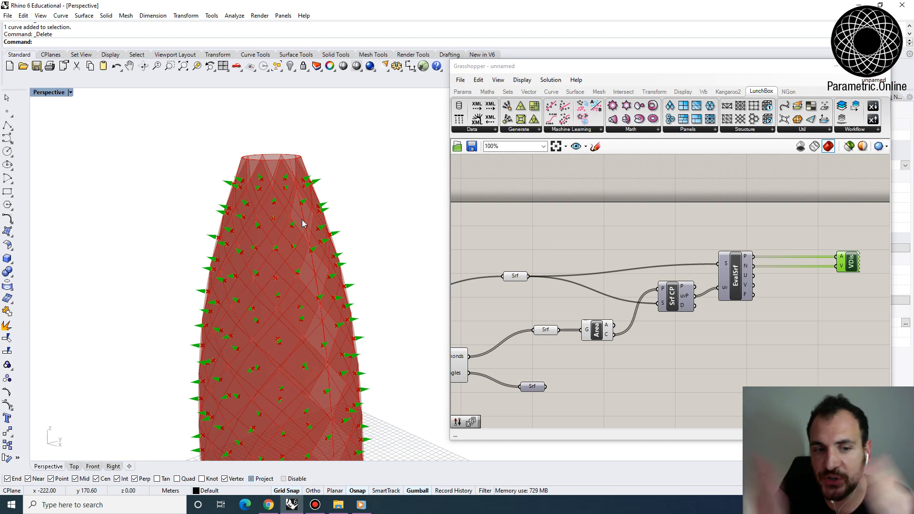
- Move the Vector Display component higher than Evaluate Surface on the canvas
right_click_drag(728, 276, 605, 267)
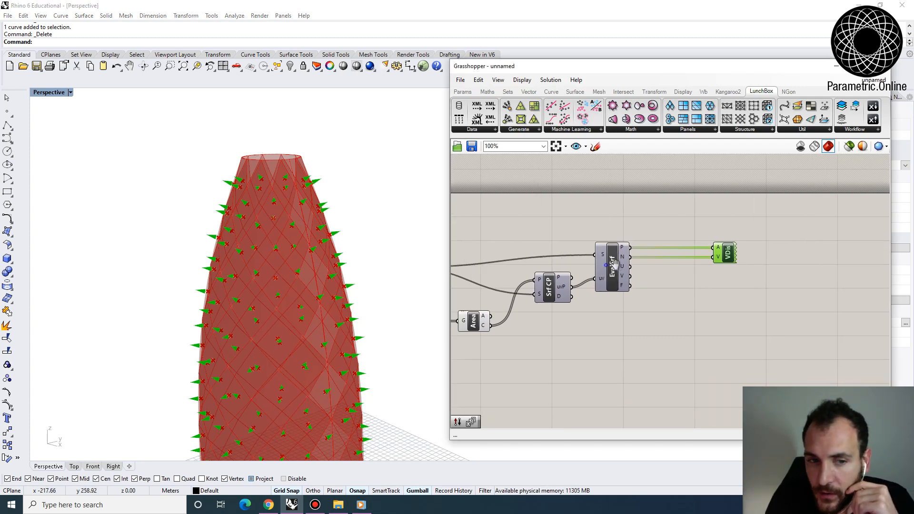
left_click_drag(721, 249, 722, 226)
right_click_drag(560, 268, 638, 236)
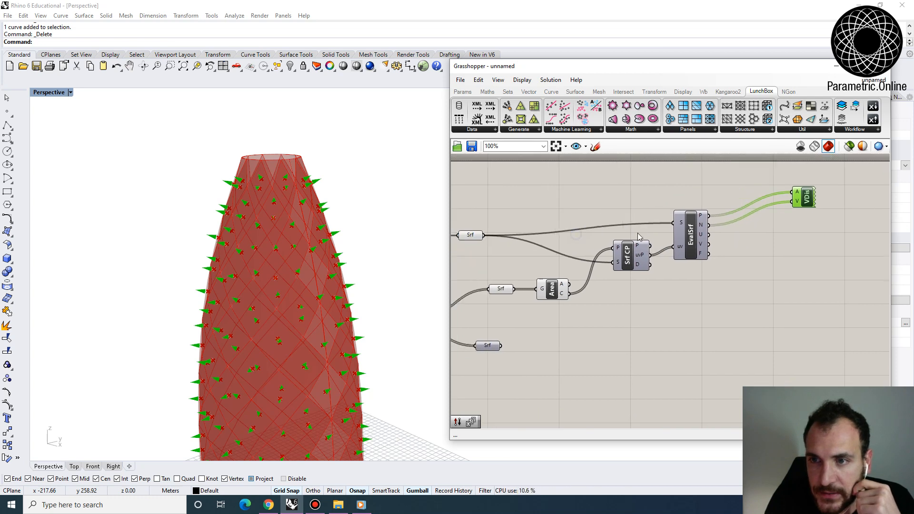
- Add a LunchBox Panel Frame component below Area and connect the diamonds Surface container to its Panel input
left_click(525, 131)
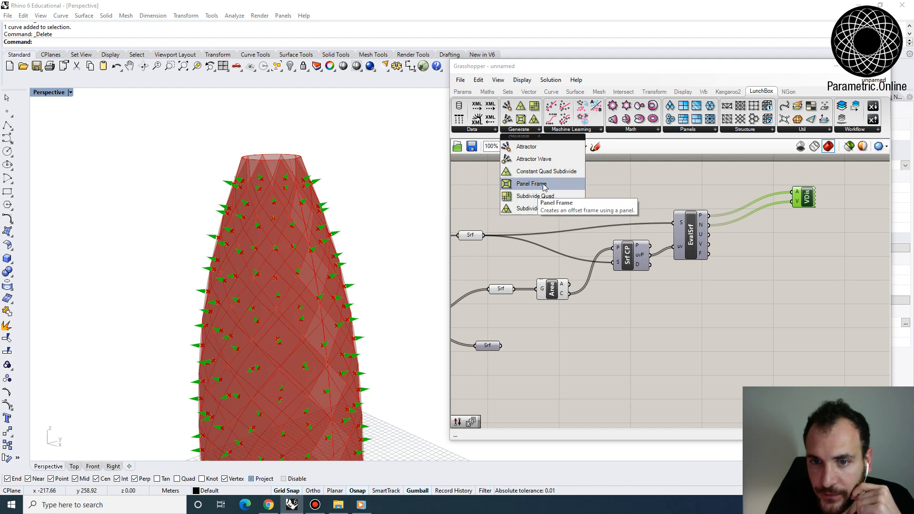
left_click(524, 183)
left_click(586, 334)
left_click_drag(585, 332, 597, 332)
right_click_drag(513, 300, 612, 299)
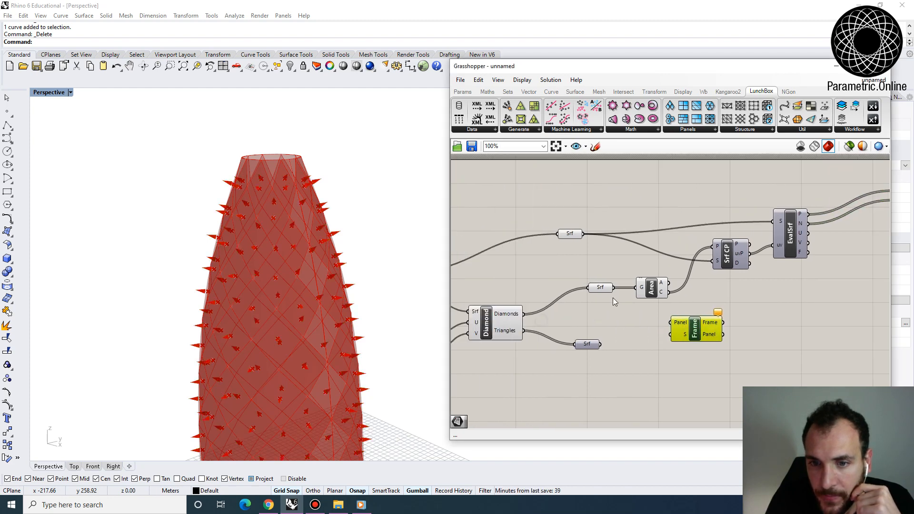
mouse_move(602, 287)
left_mouse_down()
mouse_move(575, 288)
mouse_move(602, 304)
left_mouse_up()
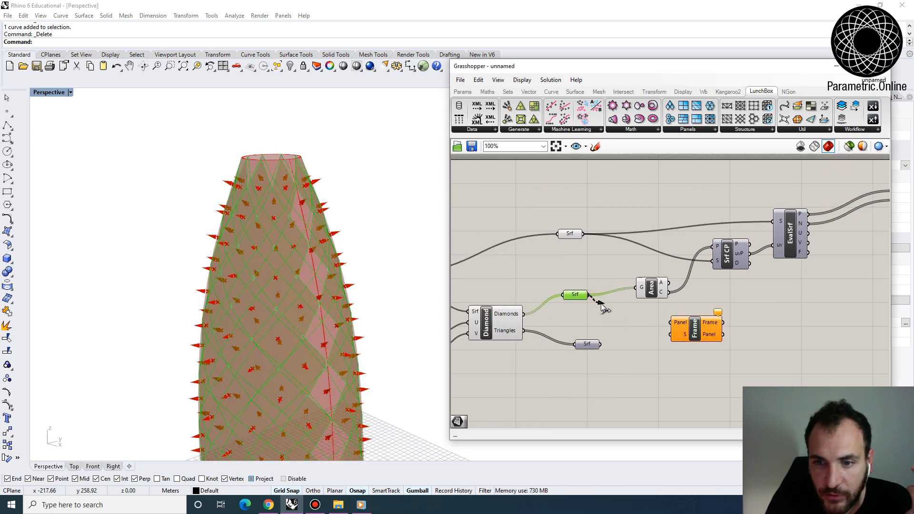
left_click_drag(676, 325, 676, 325)
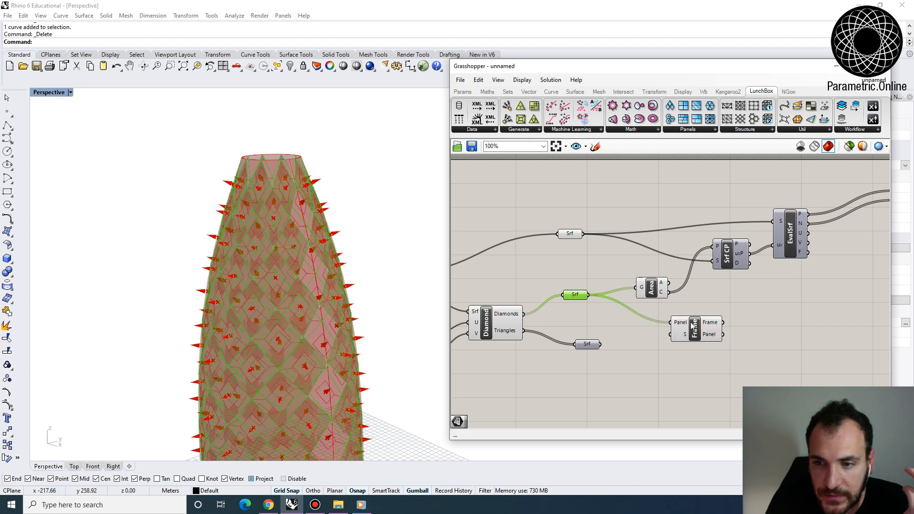
- Add a number slider at 0.250 and connect it to the Panel Frame component's S input
left_click(692, 325)
scroll(695, 333, "up", 4)
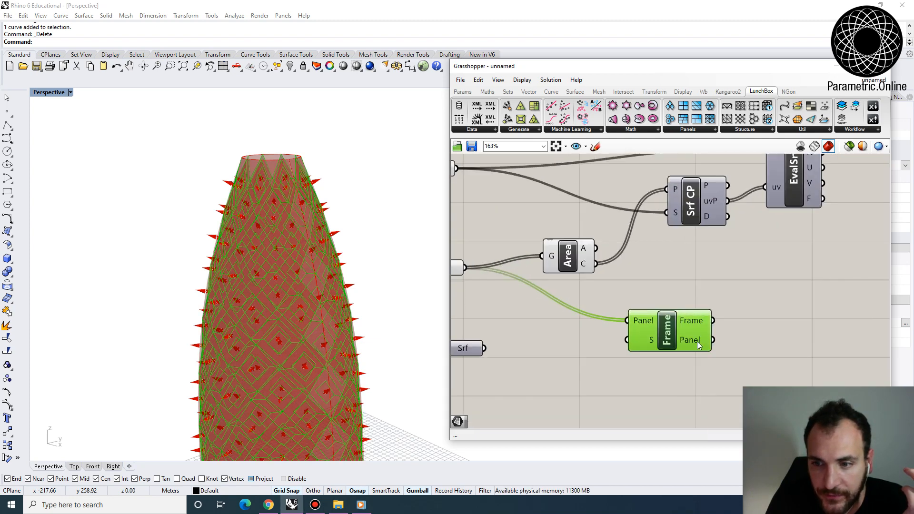
scroll(698, 340, "down", 2)
scroll(710, 332, "up", 1)
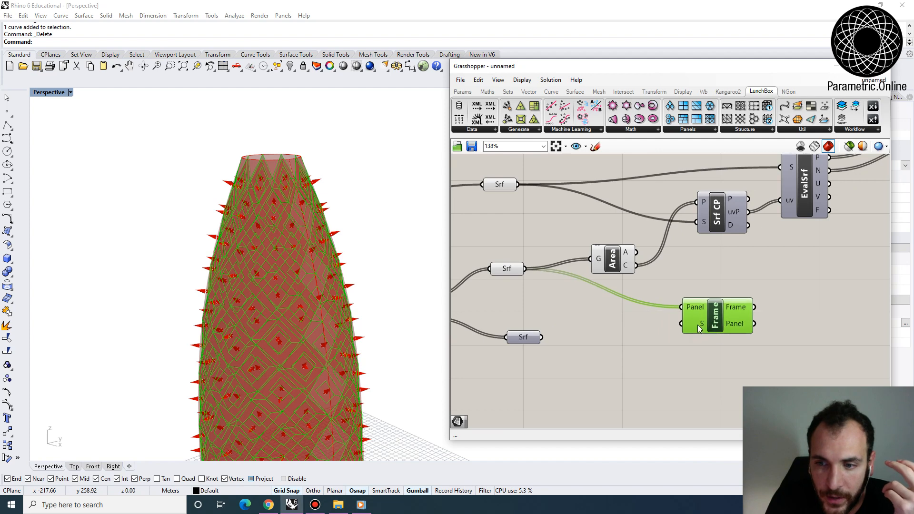
double_click(572, 373)
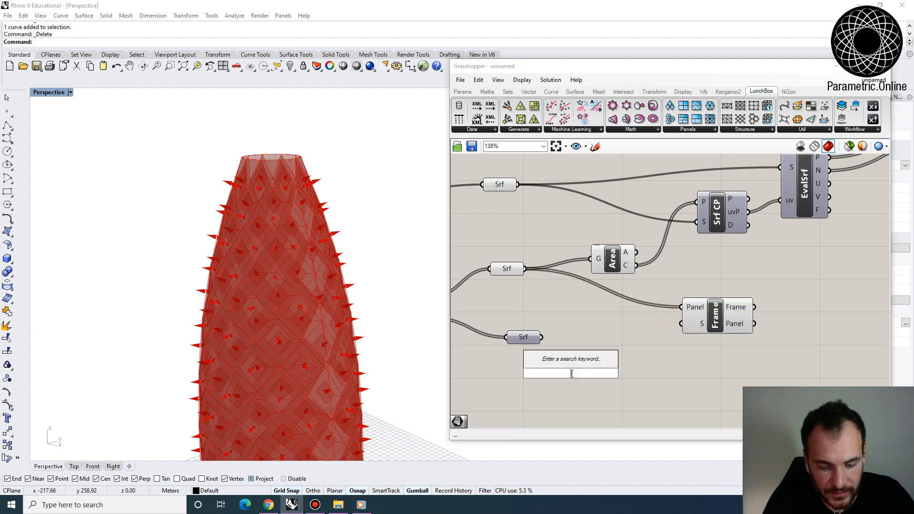
type("num")
left_click(561, 339)
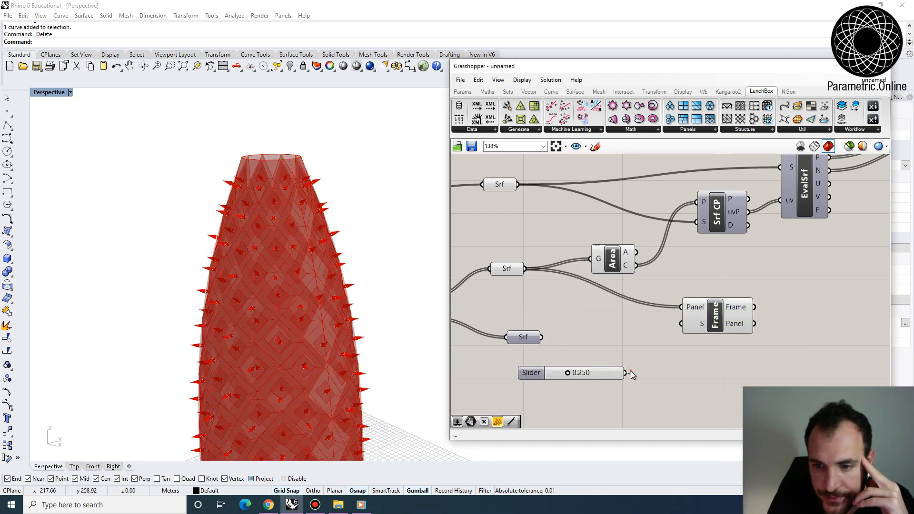
left_click_drag(675, 341, 682, 323)
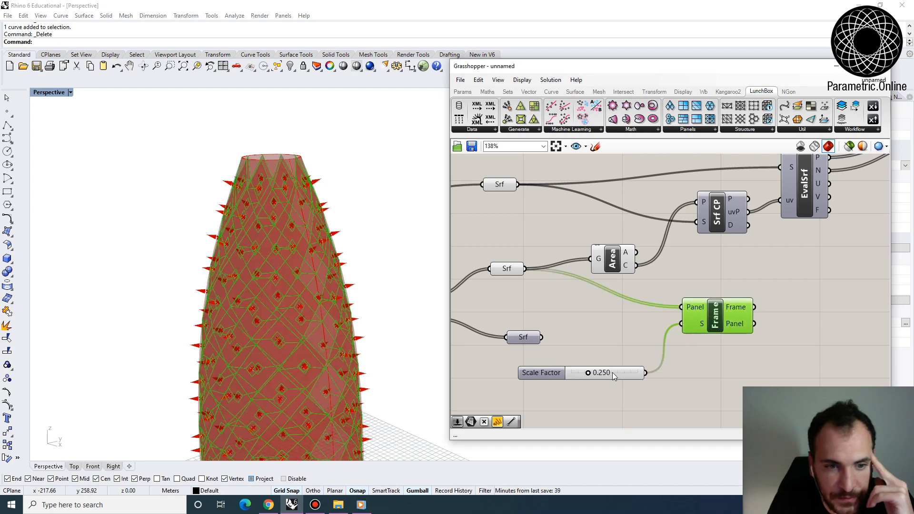
- Set the Scale Factor slider to 0.640 and highlight the Panel Frame component to inspect the frames on the tower
left_click_drag(588, 373, 615, 374)
right_click_drag(383, 346, 305, 298)
left_click(626, 314)
scroll(630, 309, "down", 3)
scroll(688, 312, "up", 4)
left_click(688, 312)
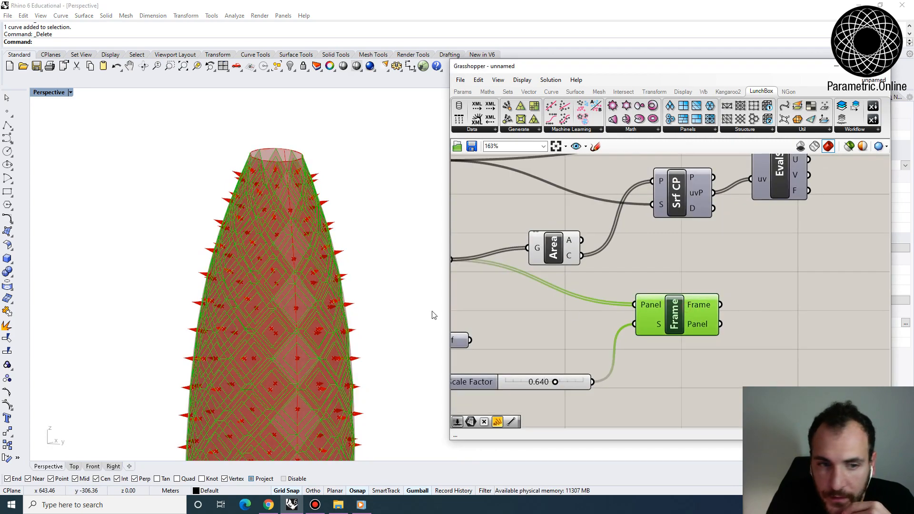
right_click_drag(430, 314, 377, 269)
- Add a Surface container beside Panel Frame and connect the Frame output to it
double_click(775, 308)
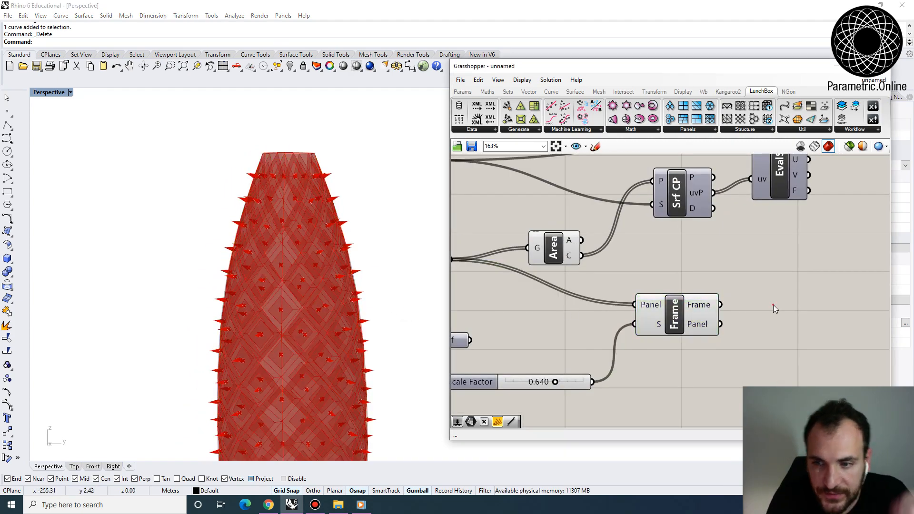
type("srf")
left_click(769, 282)
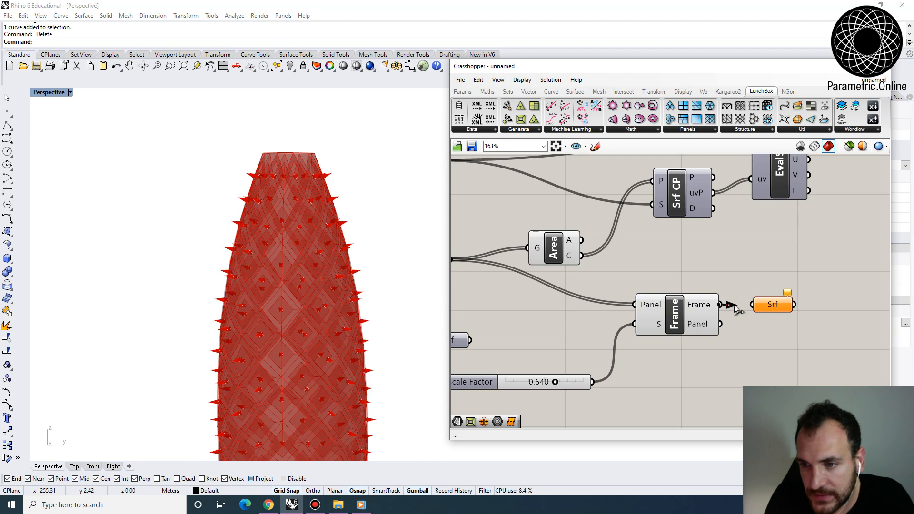
- Bake the frame surfaces from the new Surface container with the default attributes
right_click(767, 308)
left_click(798, 326)
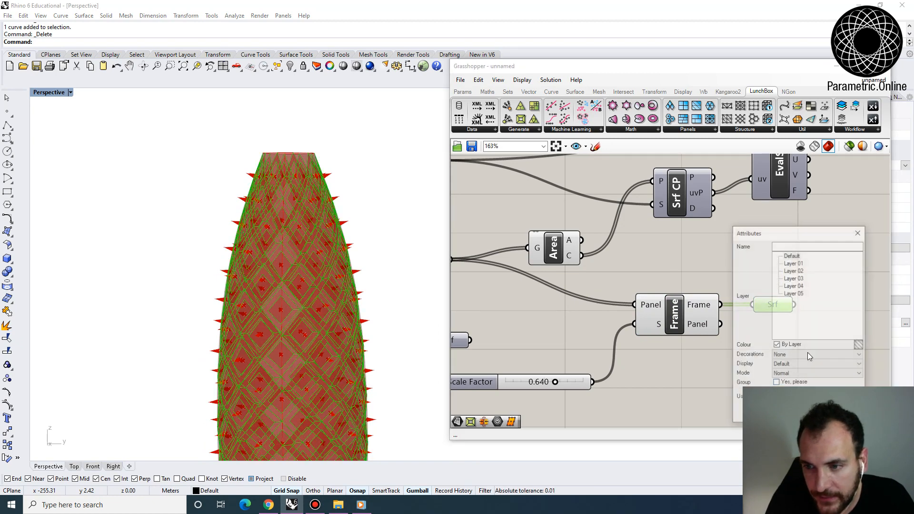
key("Return")
scroll(353, 350, "down", 5)
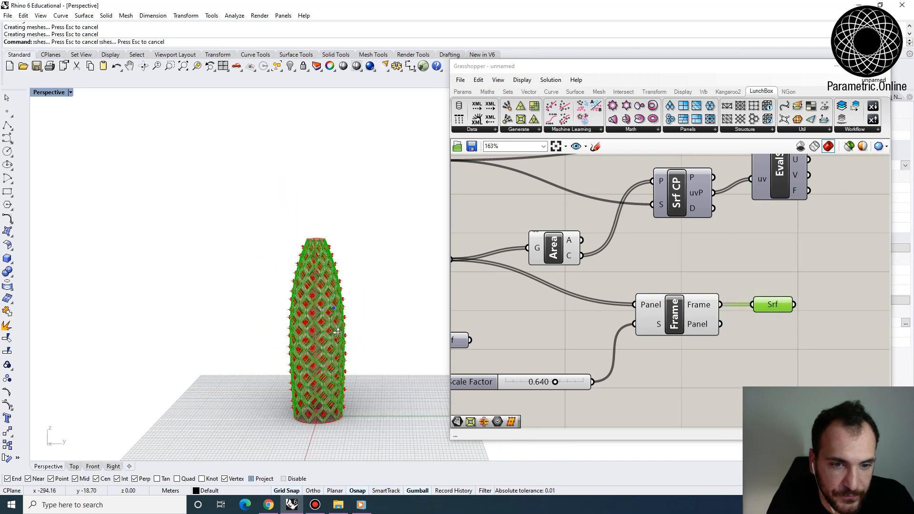
- Move the baked frames beside the tower and examine their diagrid structure up close
left_click(343, 342)
left_click_drag(358, 311, 256, 312)
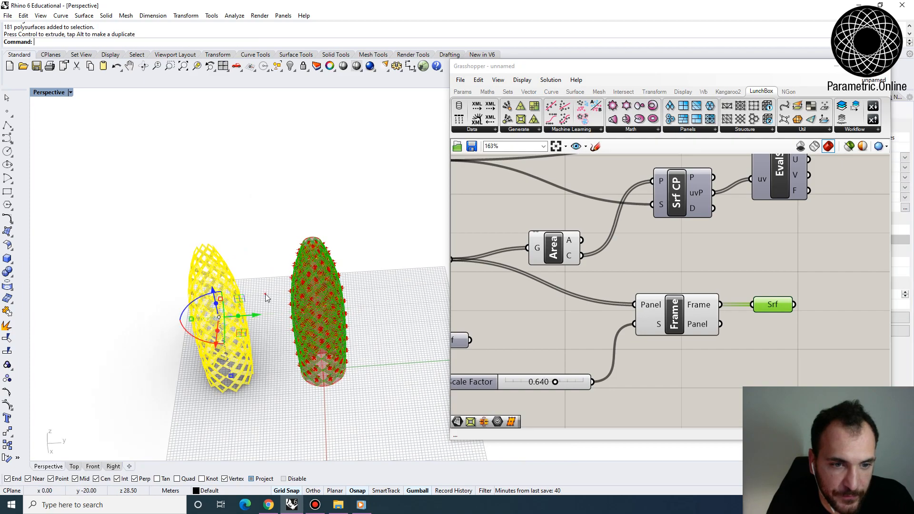
left_click(263, 292)
scroll(233, 362, "up", 2)
right_click_drag(231, 363, 247, 225)
scroll(221, 304, "up", 12)
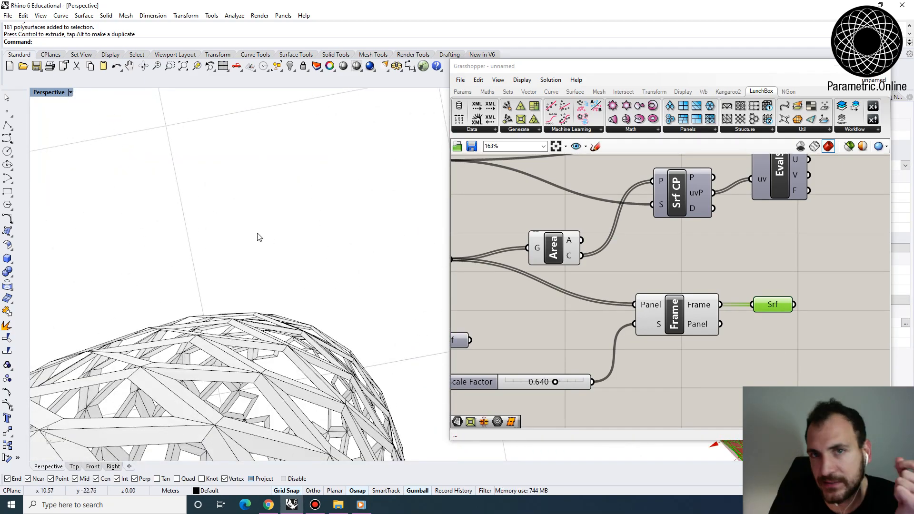
scroll(258, 233, "down", 14)
- Select all the baked frame polysurfaces beside the tower and delete them
right_click_drag(195, 278, 245, 385)
left_click_drag(103, 159, 101, 158)
right_click_drag(102, 158, 126, 187)
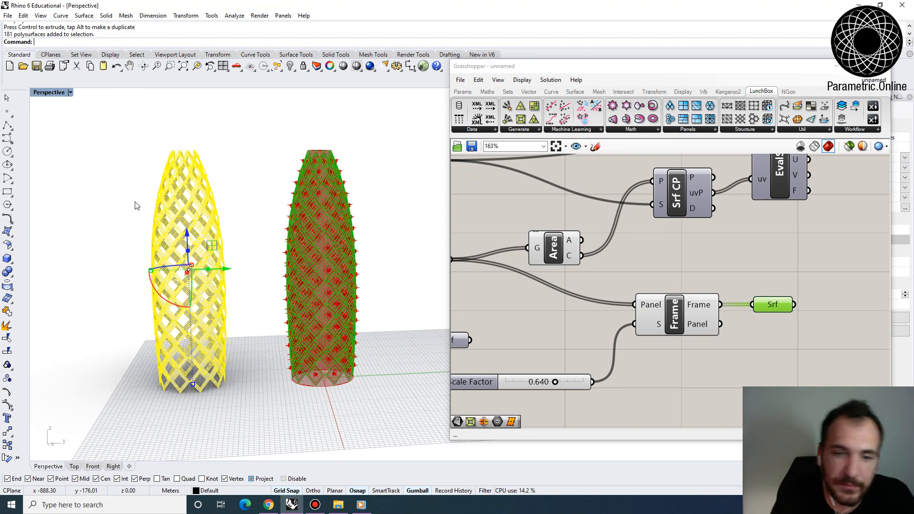
key("Delete")
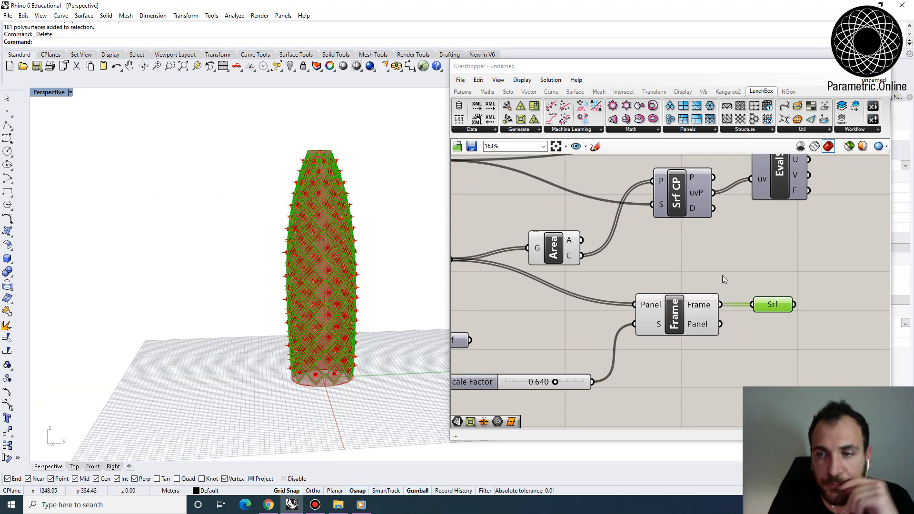
- Feed the Surface container from Panel Frame's Panel output instead of its Frame output and reposition the container
scroll(721, 275, "down", 2)
right_click_drag(652, 256, 607, 308)
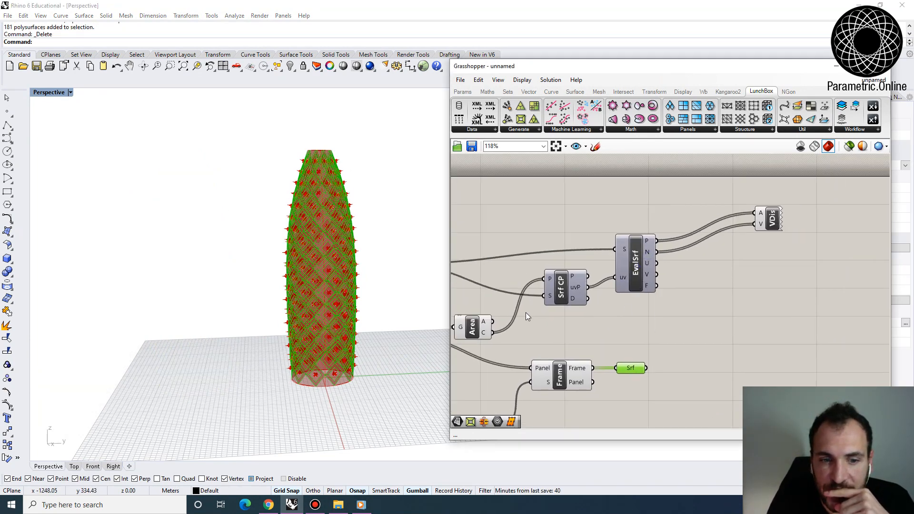
right_click_drag(281, 343, 310, 364)
scroll(324, 376, "up", 7)
right_click_drag(579, 357, 590, 322)
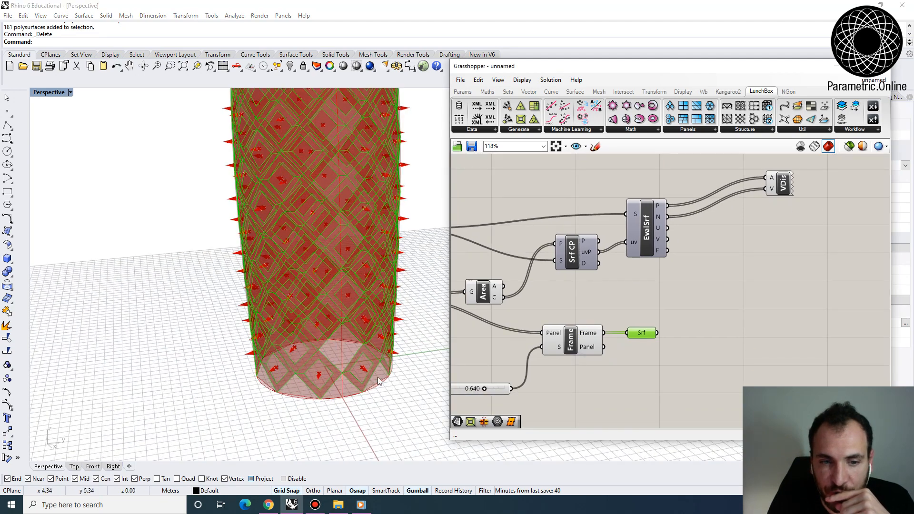
scroll(378, 381, "up", 3)
left_click(591, 346)
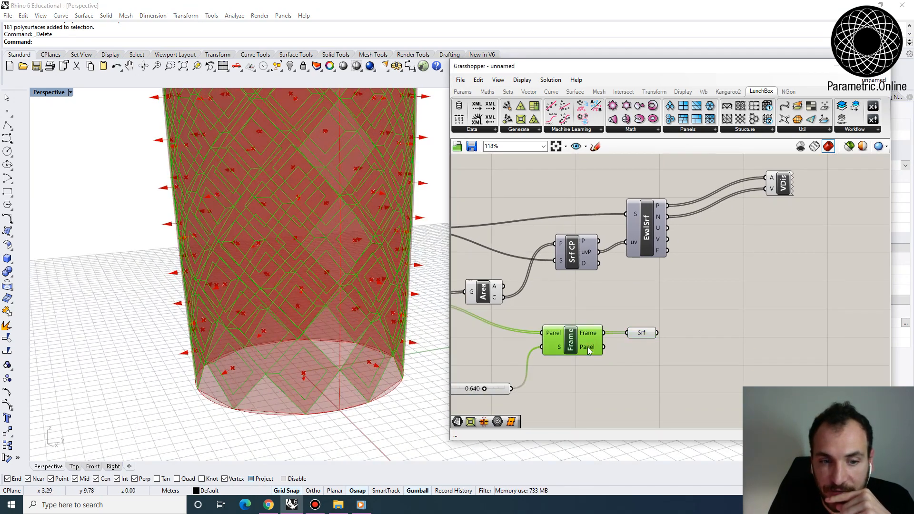
left_click(644, 347)
mouse_move(645, 332)
left_mouse_down()
mouse_move(652, 317)
mouse_move(642, 315)
left_mouse_up()
left_click_drag(642, 322, 645, 329)
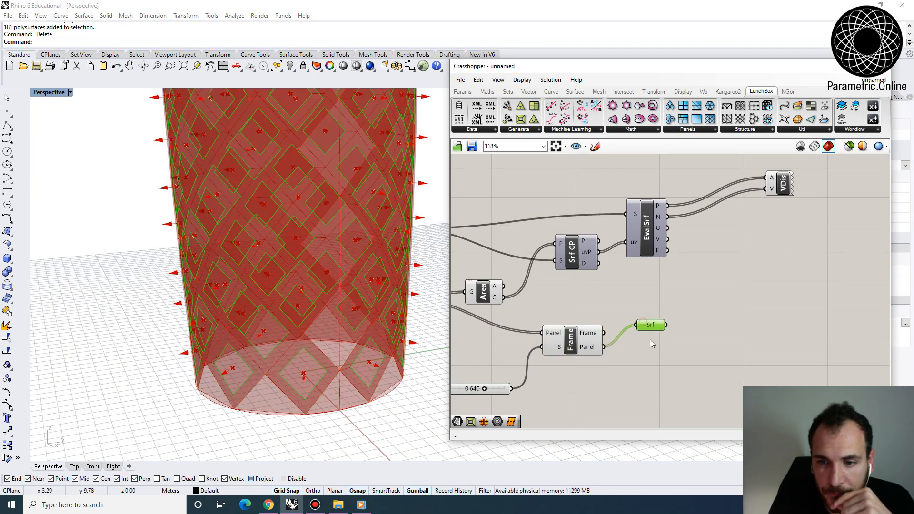
right_click_drag(593, 334, 690, 337)
- Highlight the diamonds Surface container and the inner panels container to compare their panels on the tower
left_click(487, 302)
left_click(608, 312)
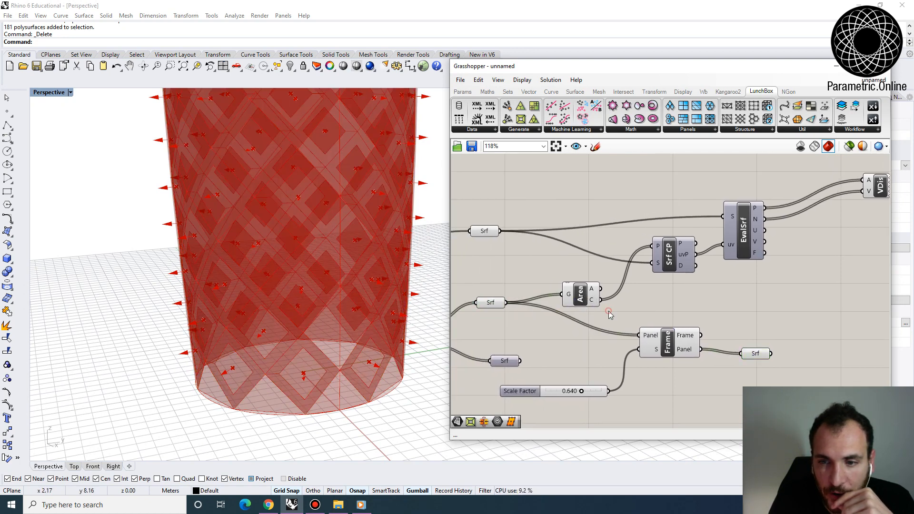
left_click(491, 303)
right_click_drag(622, 331, 551, 322)
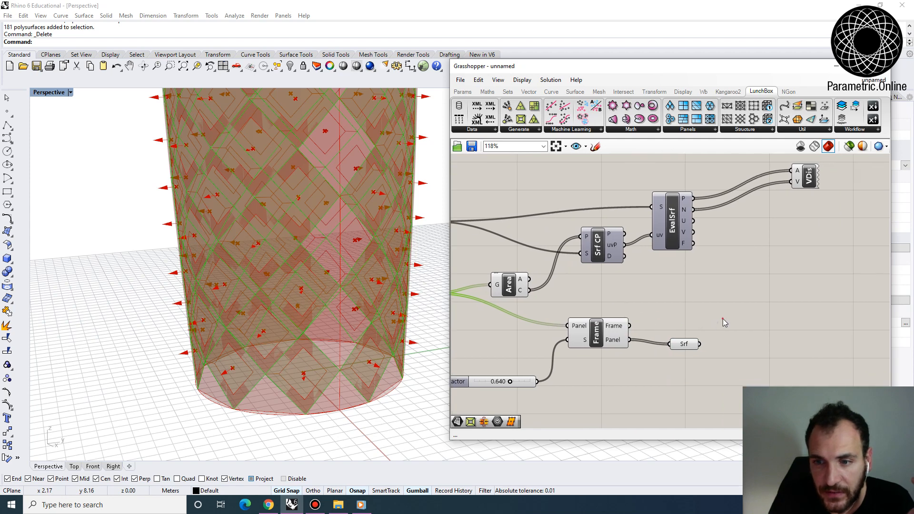
double_click(716, 307)
left_click(683, 345)
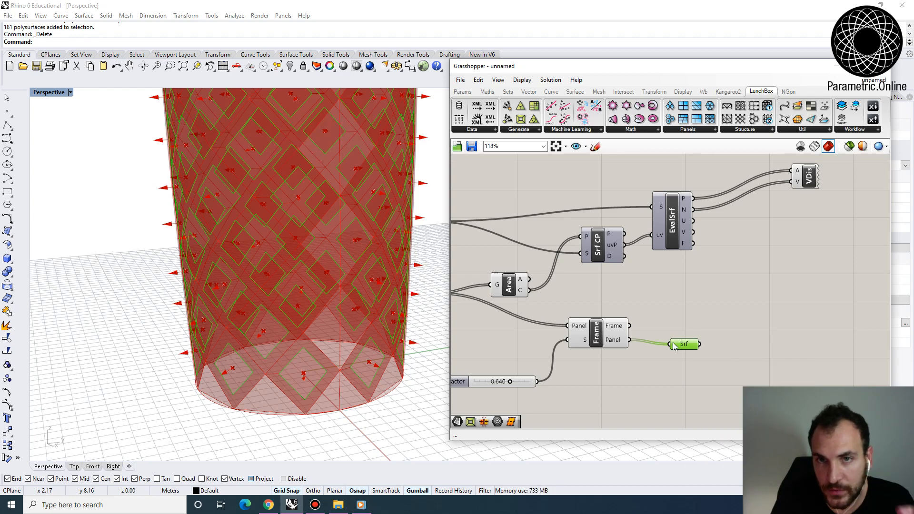
- Add a Move component beyond the inner panels Surface container, leaving space between them
right_click_drag(706, 345, 660, 331)
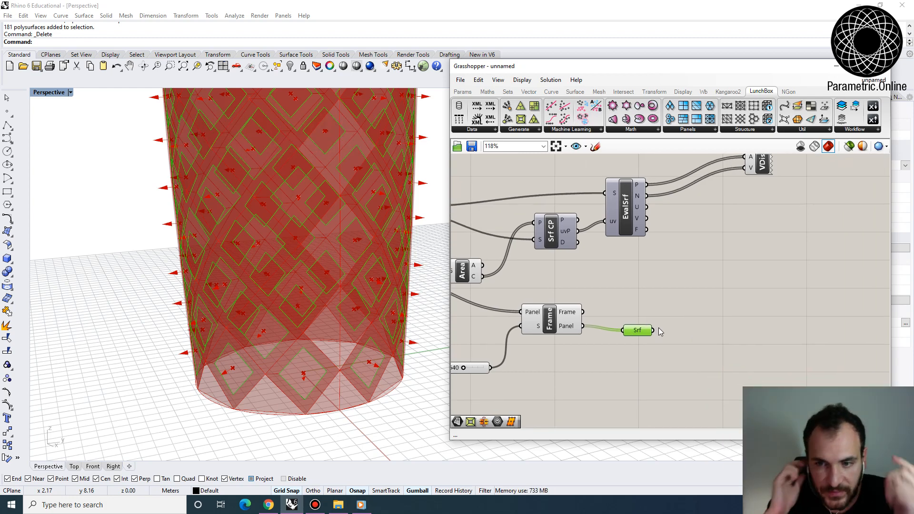
double_click(721, 332)
type("move")
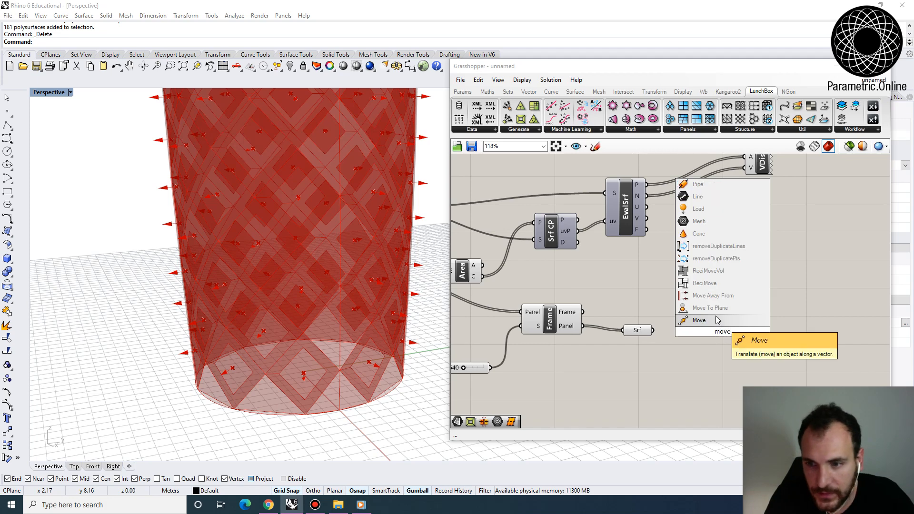
left_click(718, 320)
left_click(644, 330)
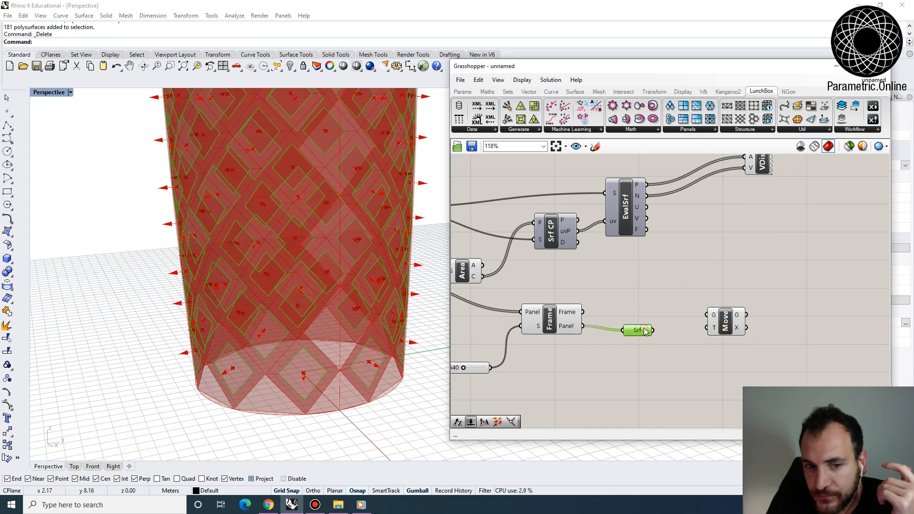
right_click_drag(672, 320, 612, 334)
left_click_drag(672, 334, 712, 334)
right_click_drag(686, 339, 693, 362)
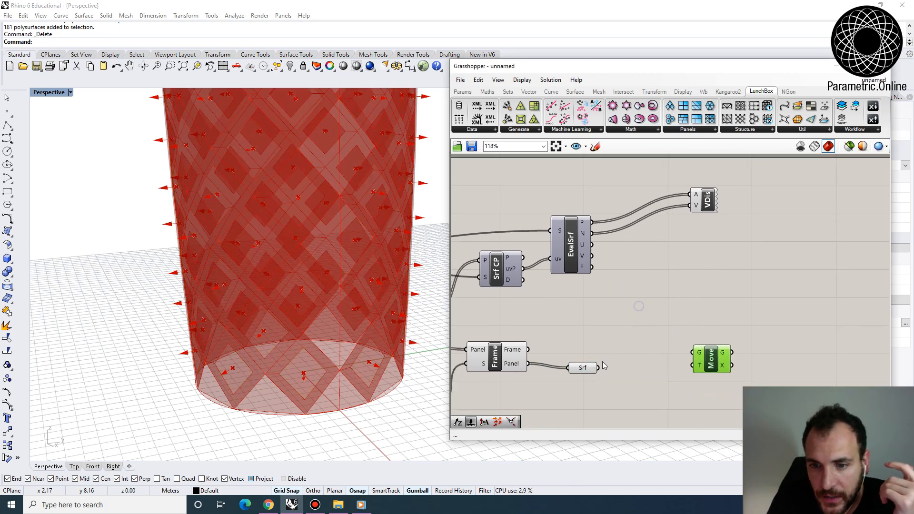
left_click(582, 368)
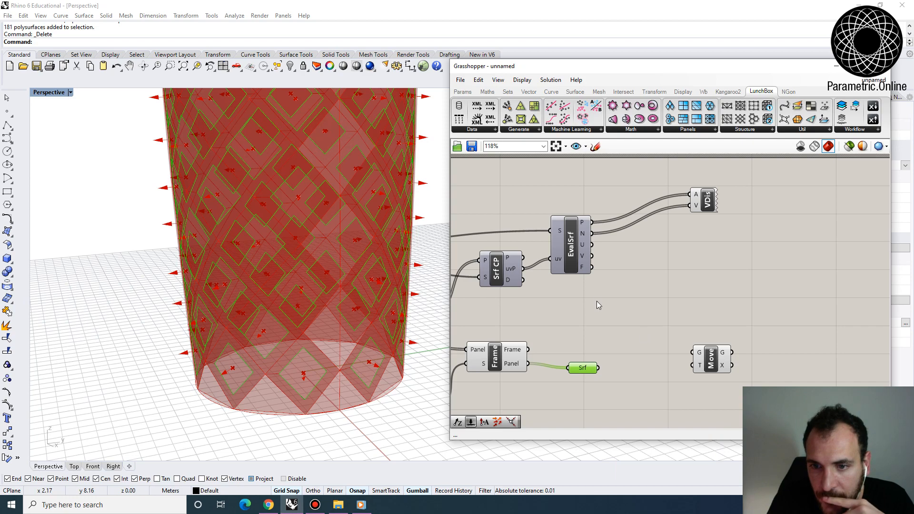
right_click_drag(598, 296, 617, 327)
scroll(318, 385, "up", 5)
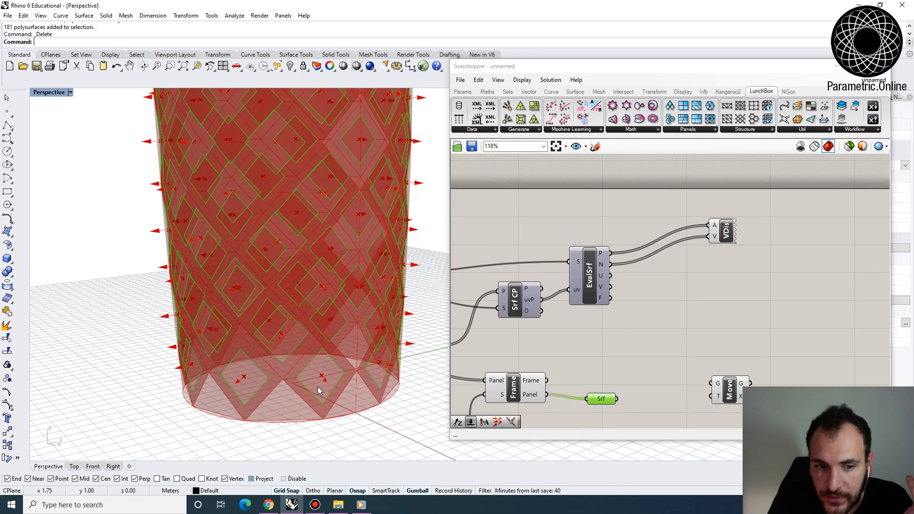
- Add an Amplitude component below Vector Display and connect Evaluate Surface's Normal output to its V input
left_click(658, 287)
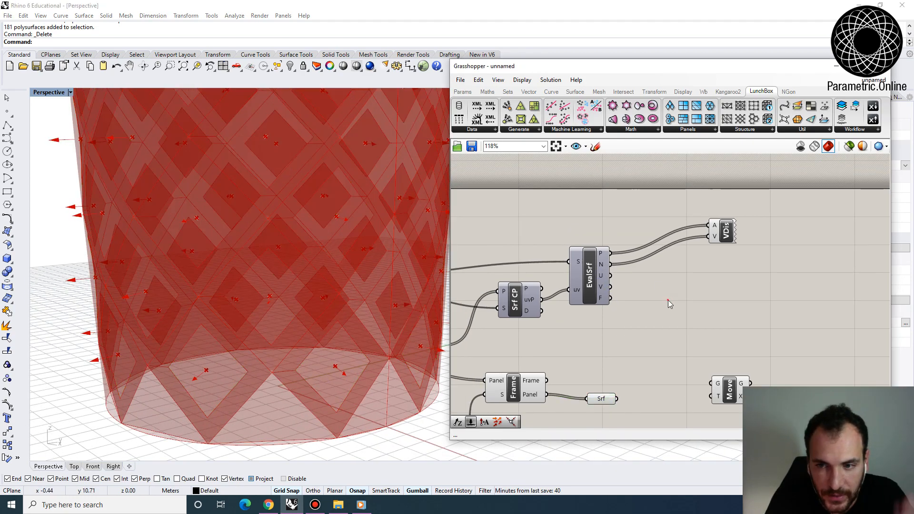
double_click(667, 300)
type("vector amp")
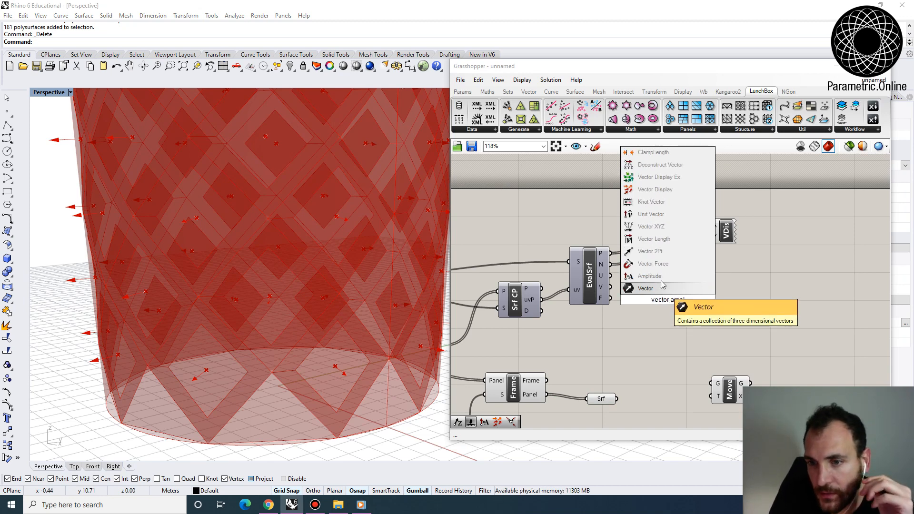
key("Return")
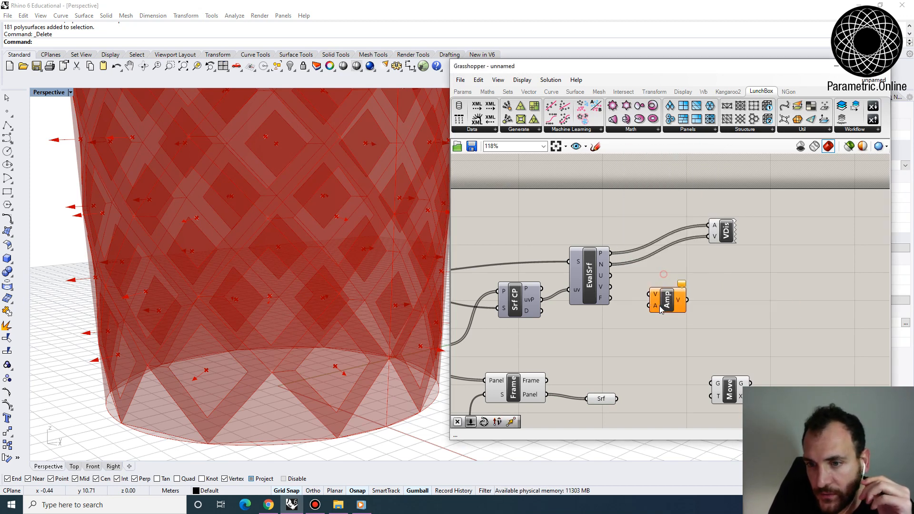
left_click_drag(610, 264, 664, 304)
scroll(633, 286, "up", 1)
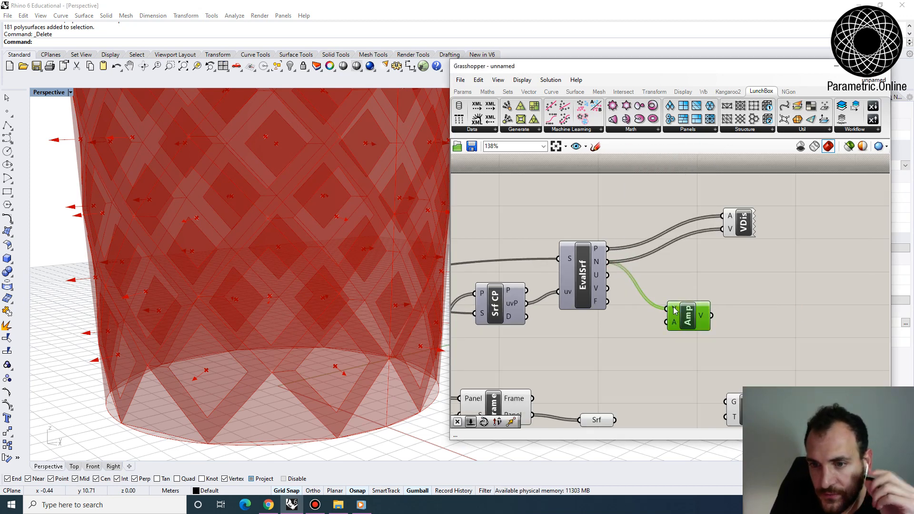
left_click_drag(703, 331, 713, 334)
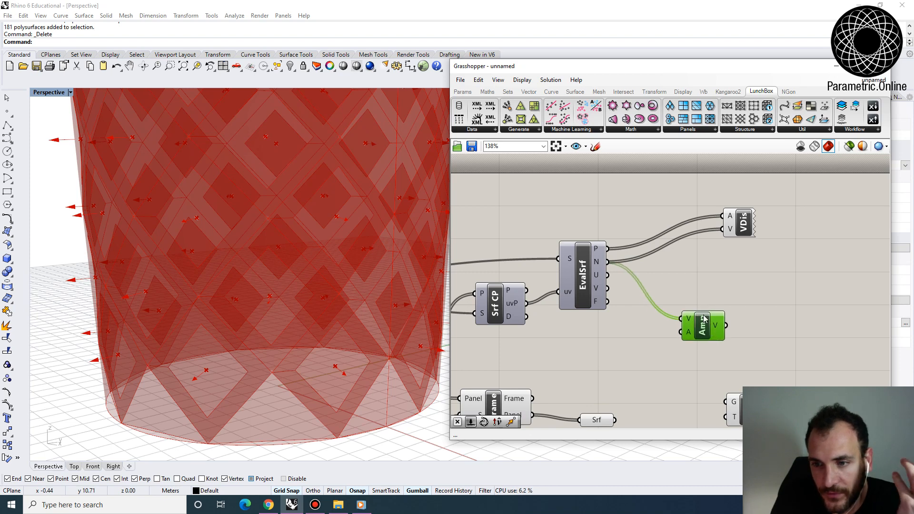
mouse_move(598, 304)
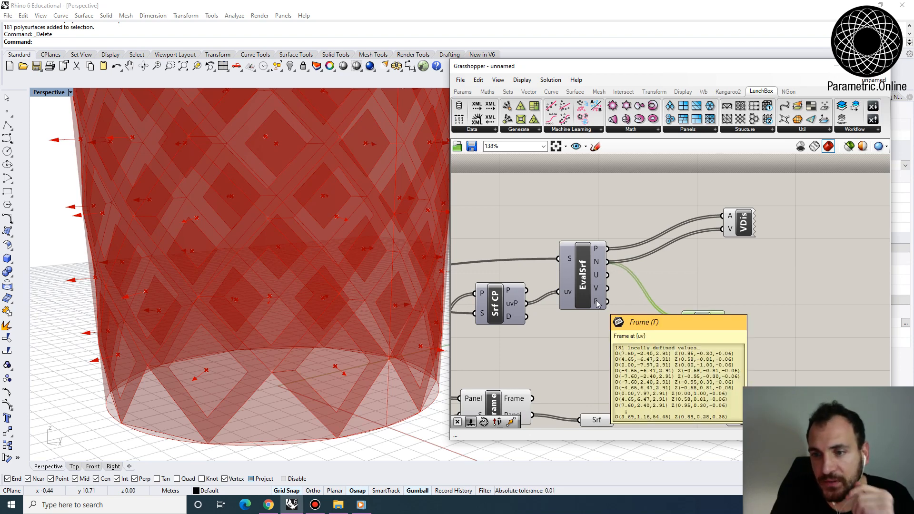
- Add a 0.5 number slider for the Amplitude component's A input and feed Amplitude's output into Vector Display's V input
scroll(660, 265, "down", 1)
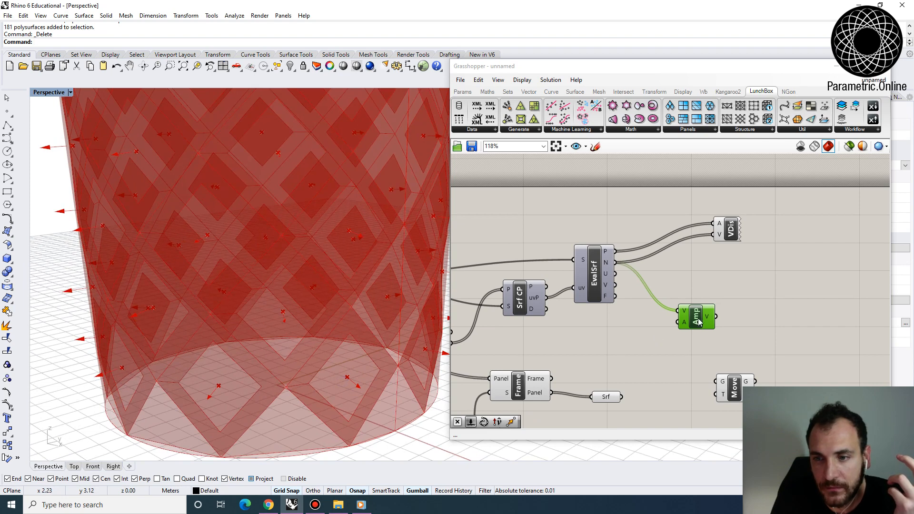
double_click(577, 341)
type("0.")
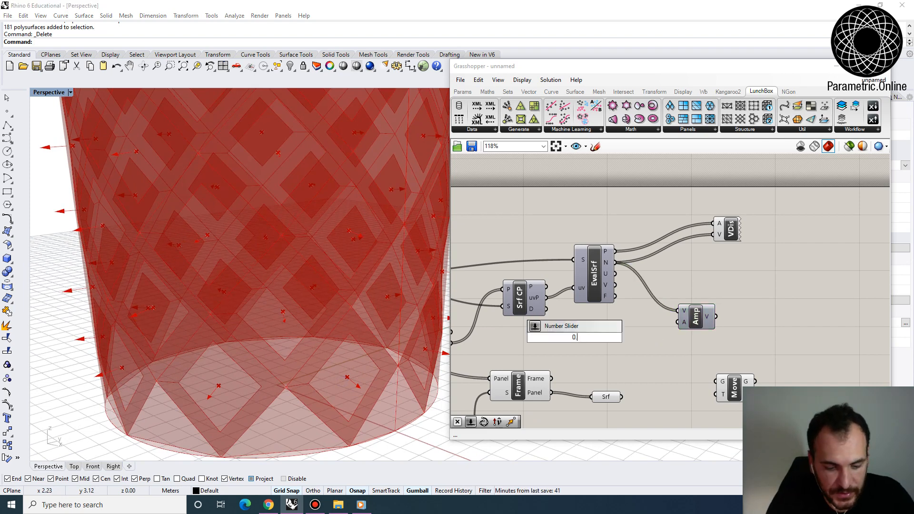
type("5")
key("Return")
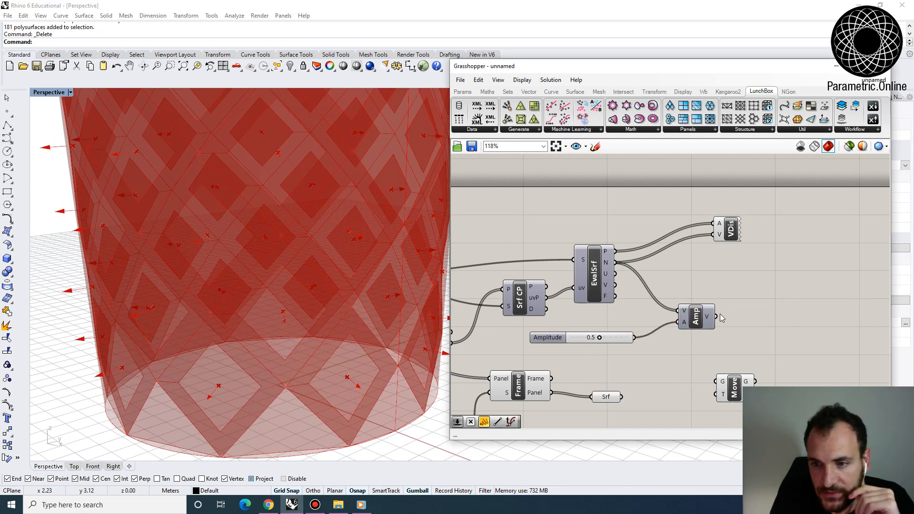
left_click_drag(732, 232, 810, 243)
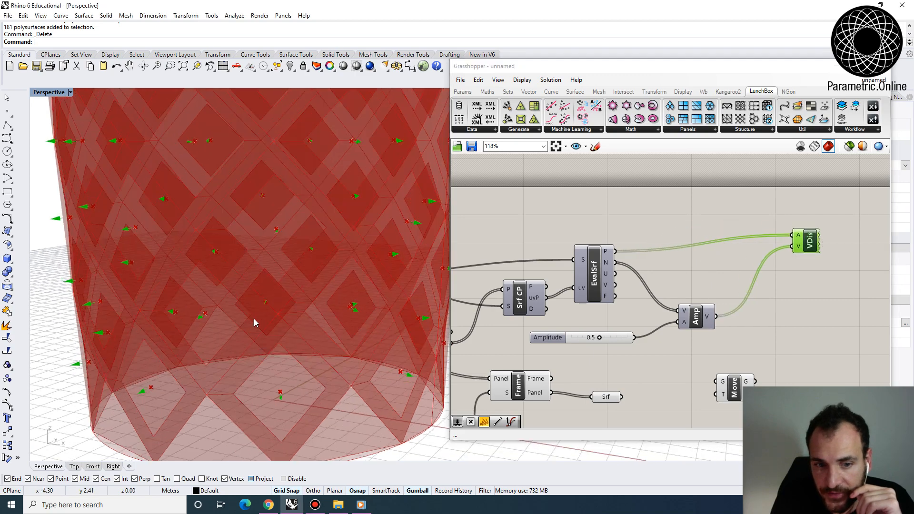
right_click_drag(255, 320, 358, 371)
- Insert a Reverse component between Amplitude's output and Vector Display's V input so the arrows point the opposite way
right_click_drag(757, 314, 728, 307)
double_click(728, 307)
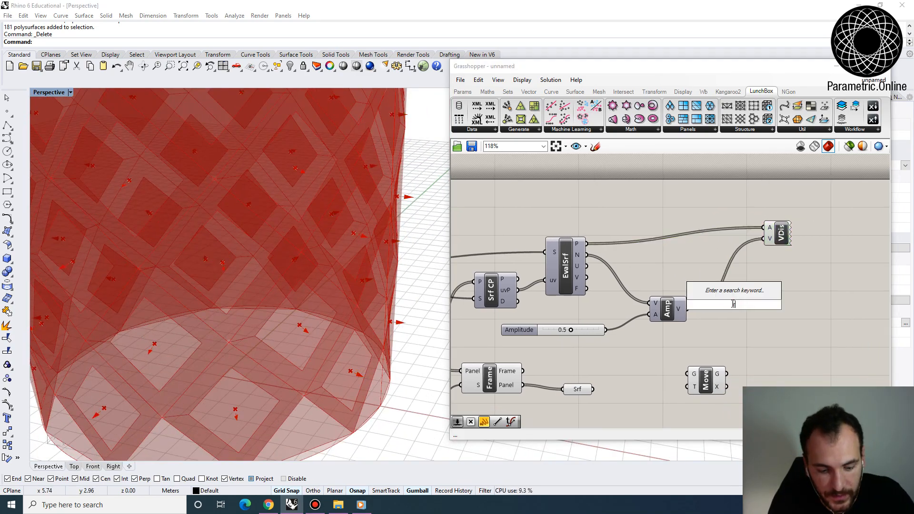
type("reve")
key("Return")
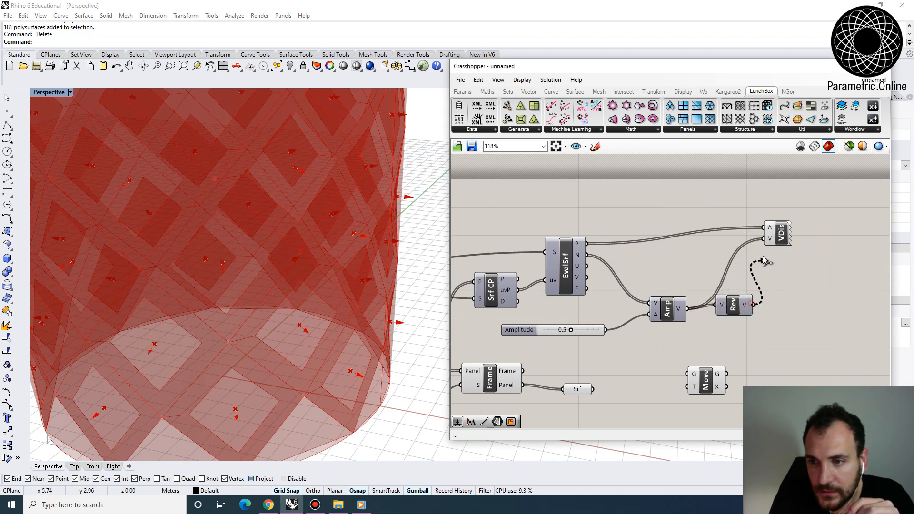
left_click_drag(773, 236, 793, 240)
right_click_drag(366, 328, 339, 290)
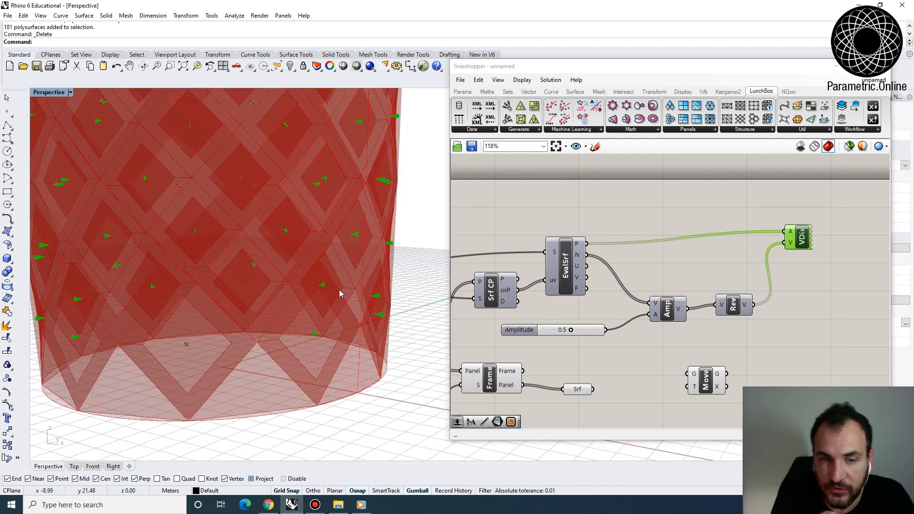
left_click(732, 308)
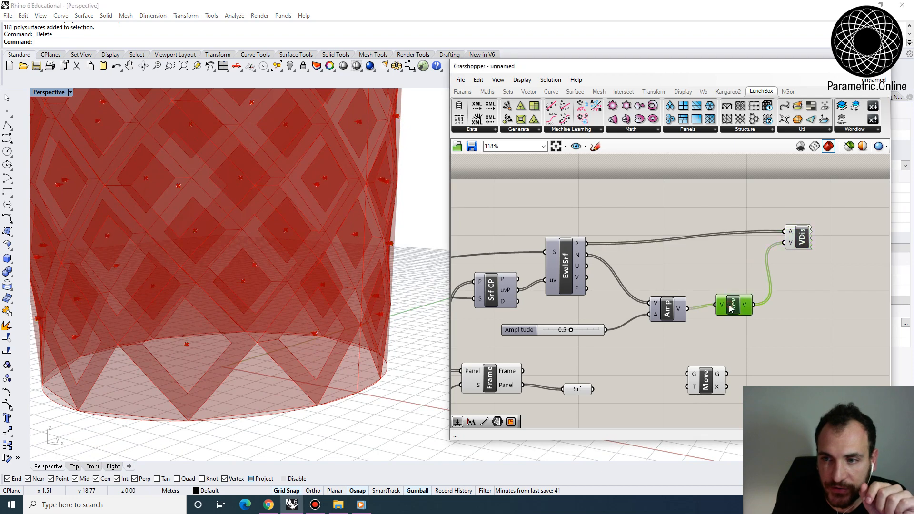
- Connect the inner panels Surface container to Move's G input and Reverse's output to its T input, repositioning Move beyond Reverse
right_click_drag(332, 329, 325, 341)
scroll(325, 342, "up", 5)
right_click_drag(743, 374, 691, 361)
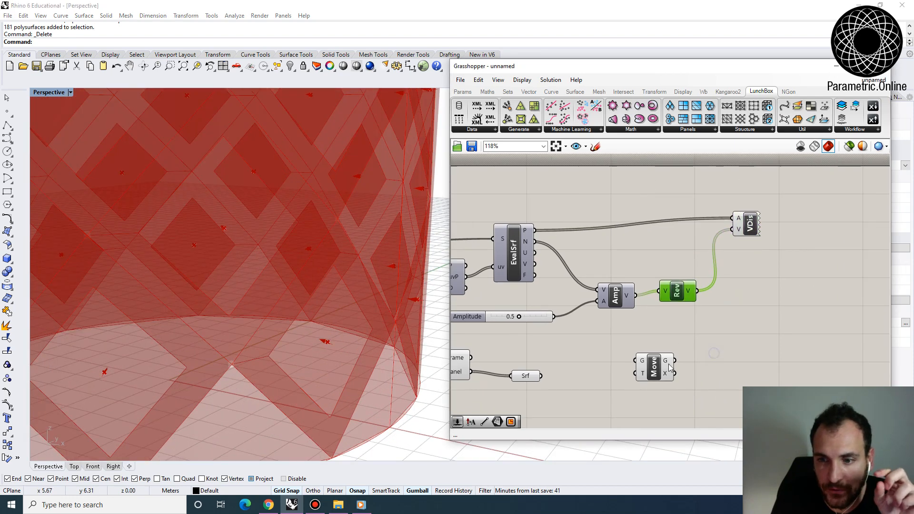
left_click_drag(656, 368, 726, 356)
left_click(525, 376)
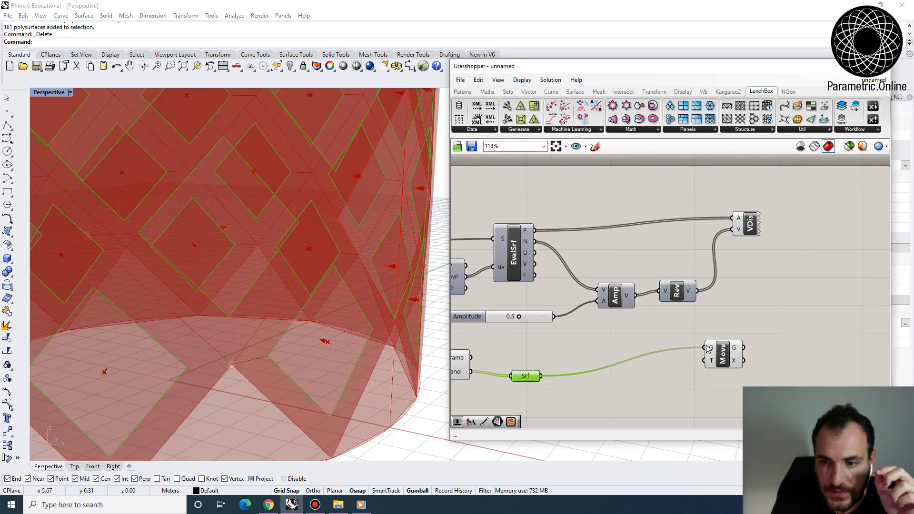
left_click_drag(701, 361, 703, 361)
left_click_drag(716, 355, 756, 329)
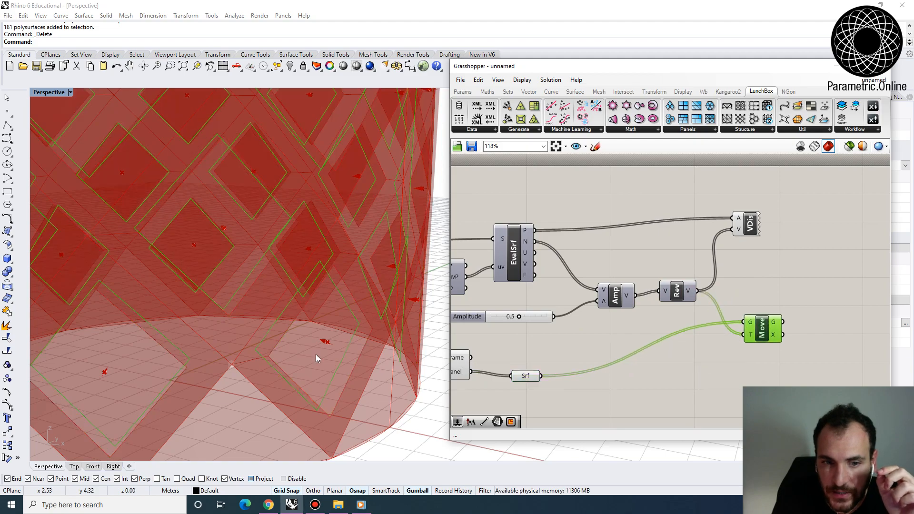
right_click_drag(316, 356, 295, 363)
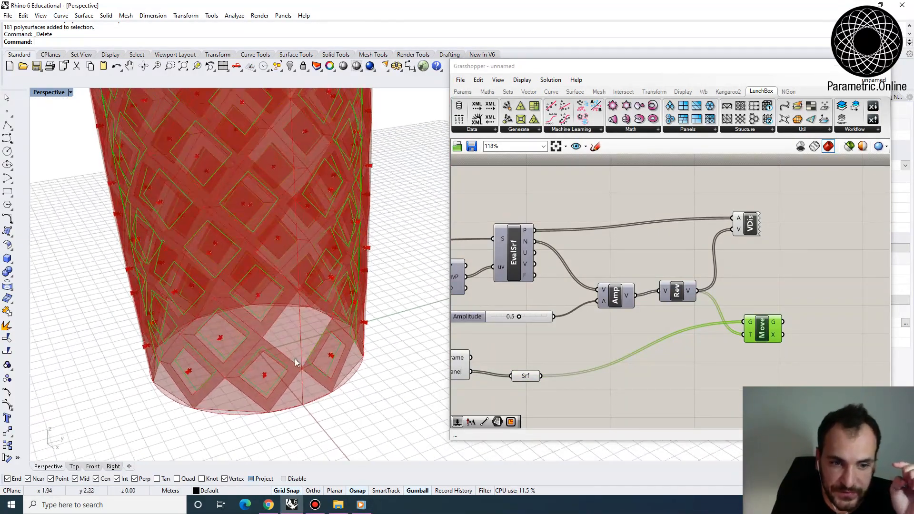
- Turn off the preview of Panel Frame and of the inner panels Surface container
scroll(647, 325, "down", 2)
right_click_drag(653, 333, 680, 324)
right_click_drag(490, 348, 541, 349)
scroll(540, 348, "up", 4)
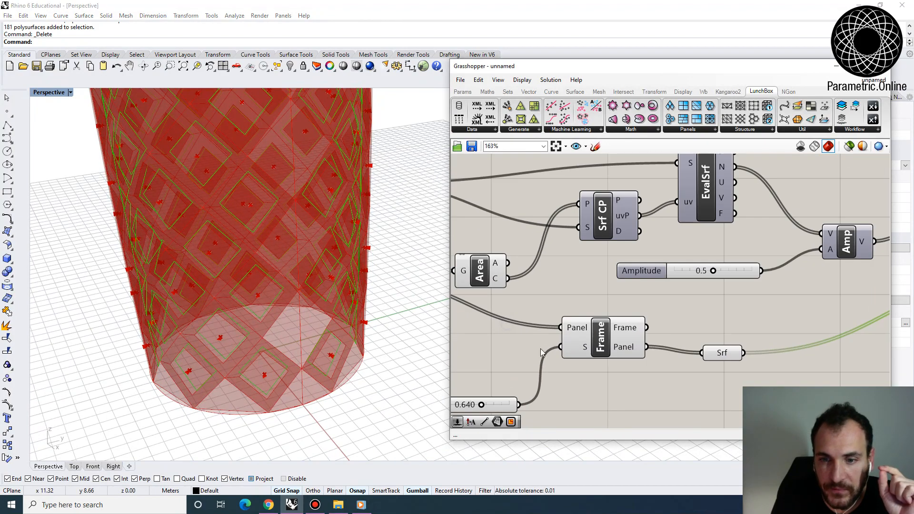
left_click(601, 338)
right_click(601, 339)
left_click(628, 354)
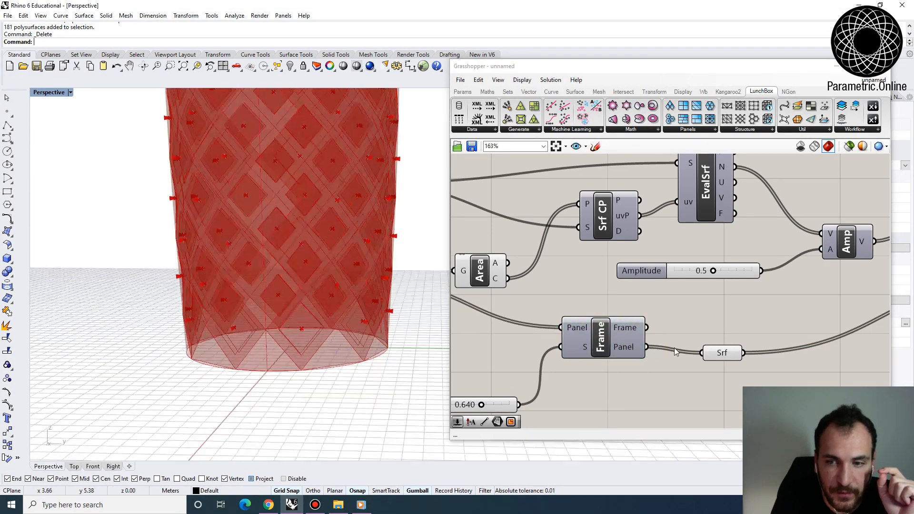
left_click(719, 353)
right_click(721, 353)
left_click(721, 310)
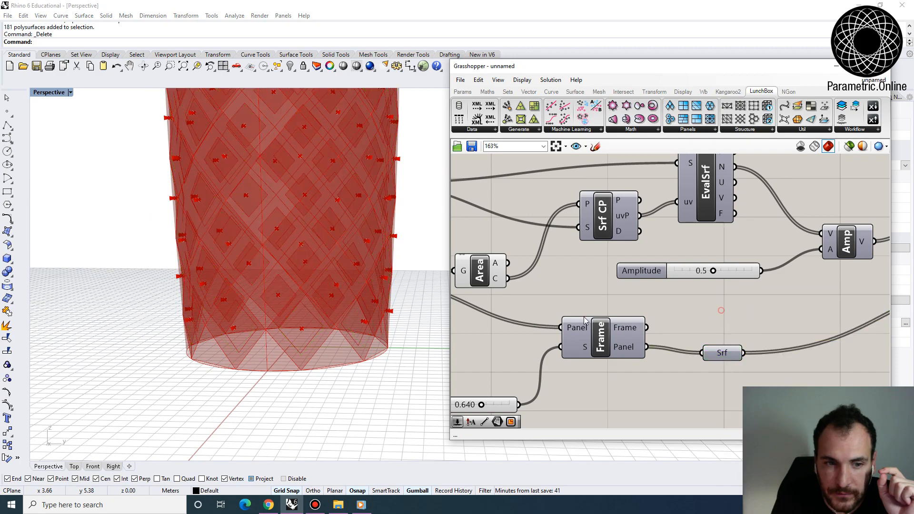
- Add a Brep Wireframe component below Panel Frame and connect the diamonds Surface container to its B input
right_click_drag(285, 328, 333, 381)
scroll(538, 306, "down", 3)
right_click_drag(459, 314, 576, 324)
left_click(550, 299)
right_click_drag(247, 342, 269, 361)
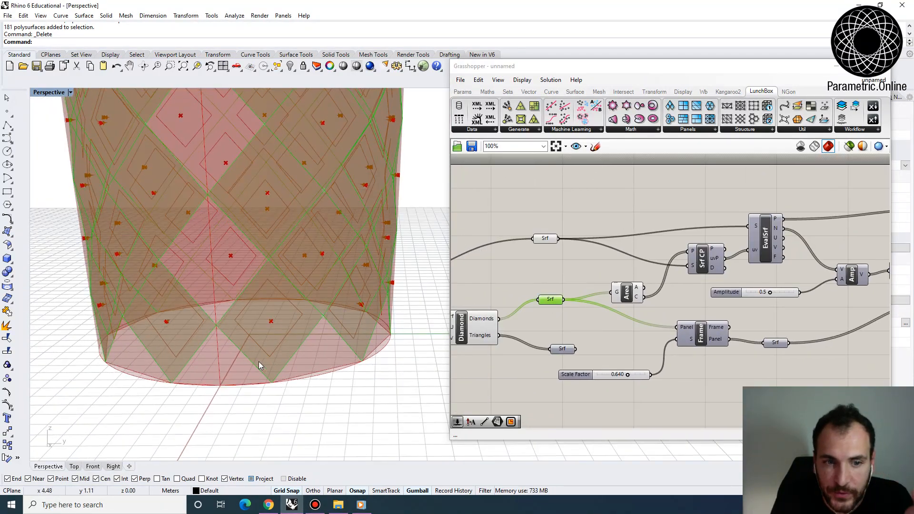
right_click_drag(587, 314, 565, 272)
double_click(650, 372)
type("w")
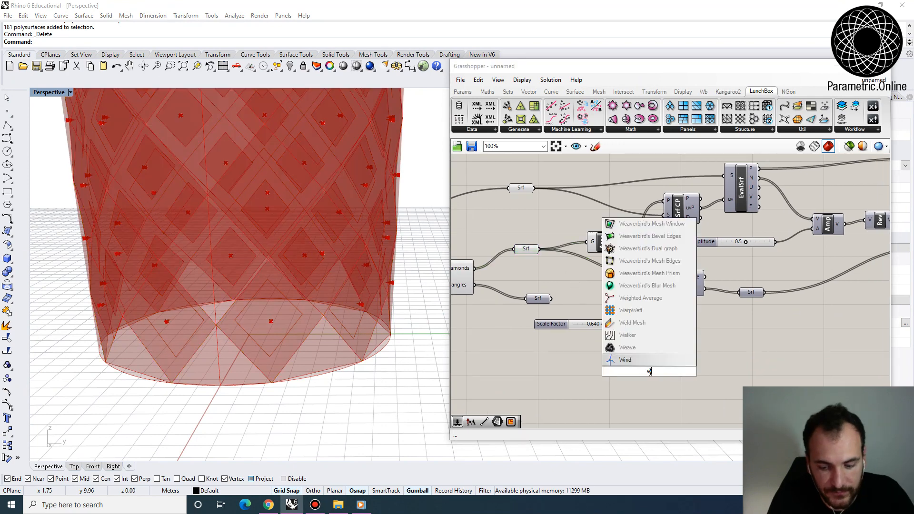
type("iref")
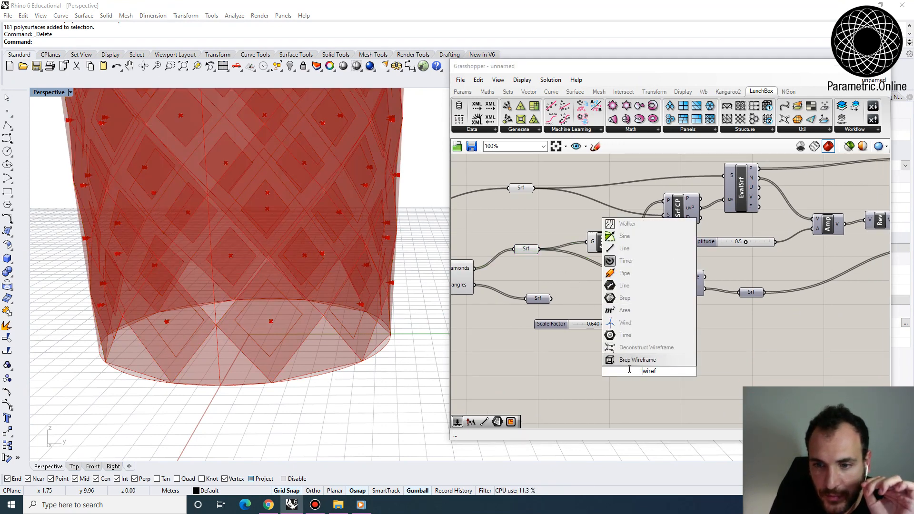
key("Return")
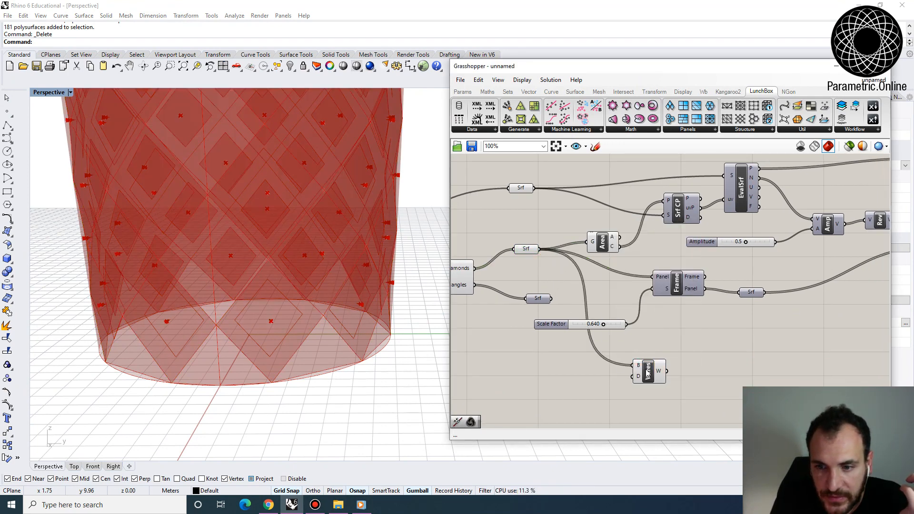
left_click_drag(647, 373, 665, 369)
scroll(251, 346, "up", 5)
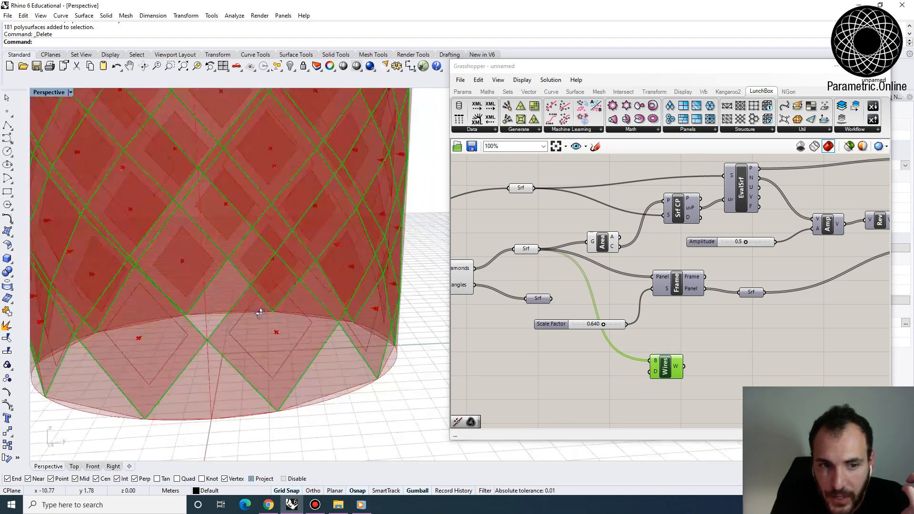
- Add a second Brep Wireframe fed by Move's G output and align the diamonds' Wireframe component below it
scroll(585, 343, "down", 3)
scroll(584, 341, "down", 2)
left_click_drag(584, 348, 707, 335)
scroll(710, 320, "up", 5)
scroll(707, 335, "down", 2)
right_click_drag(679, 321, 714, 327)
left_click(741, 285)
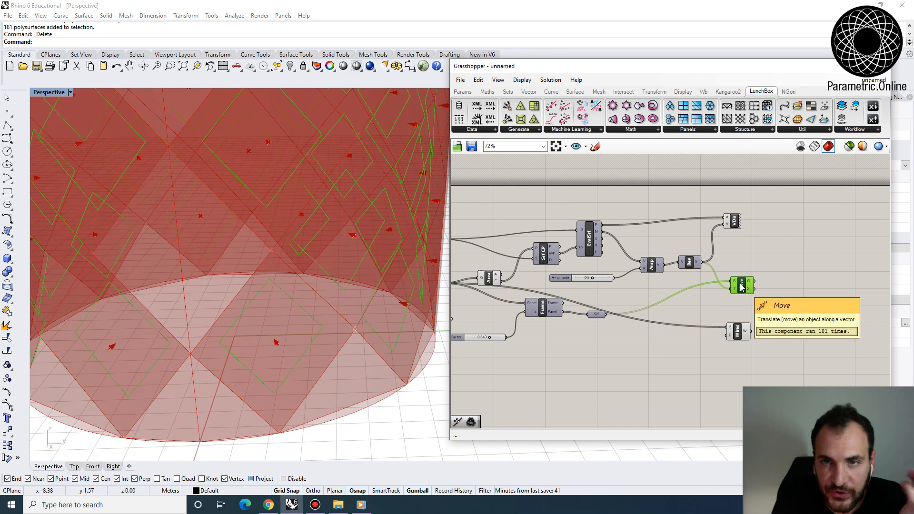
left_click_drag(743, 333, 777, 290)
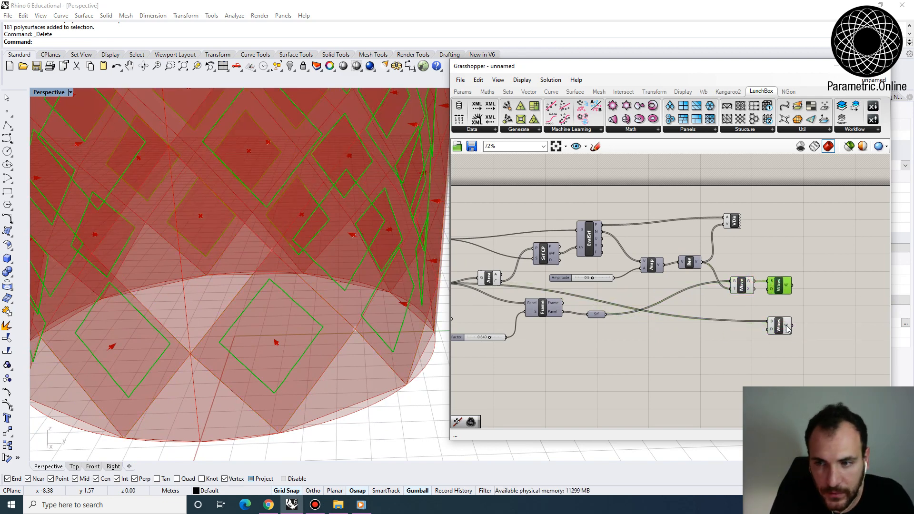
- Highlight the two Brep Wireframe components to compare the moved inner outlines with the diamond outlines on the tower
left_click_drag(804, 349, 764, 264)
scroll(304, 333, "down", 4)
right_click_drag(301, 333, 416, 306)
right_click_drag(362, 308, 364, 397)
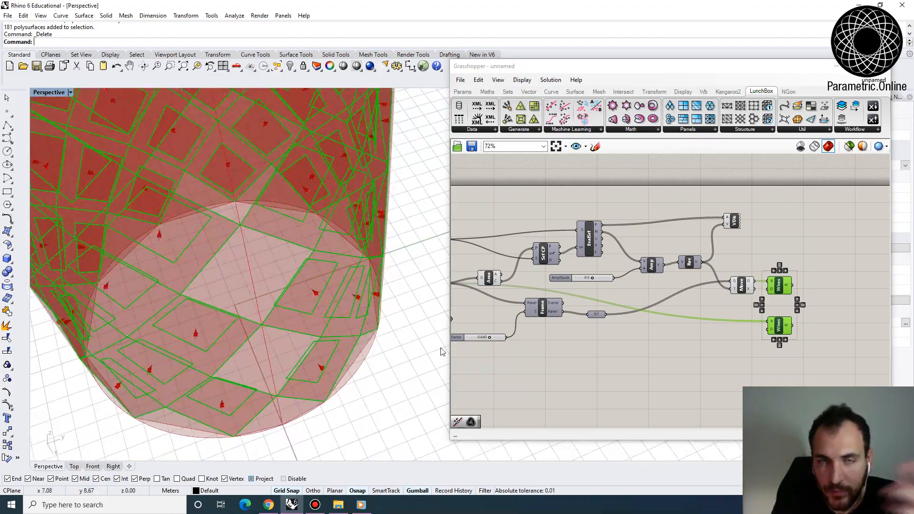
scroll(690, 310, "up", 3)
left_click(646, 289)
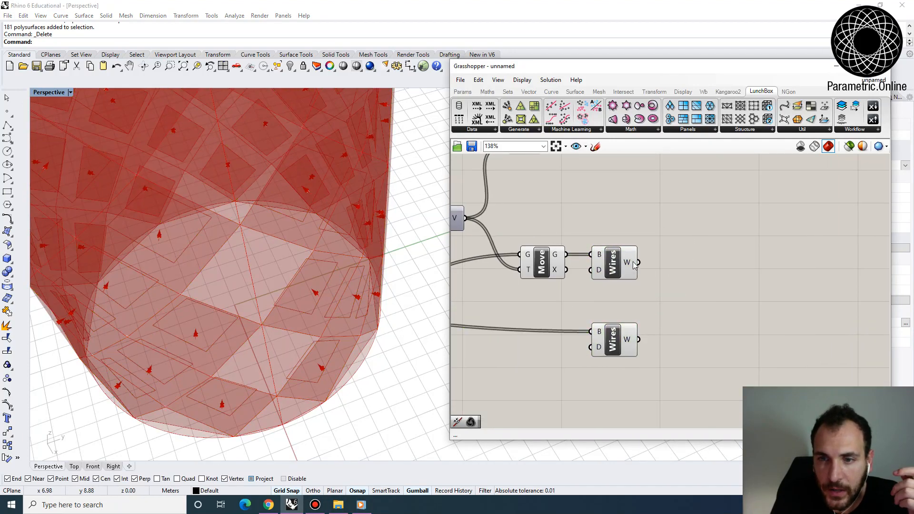
left_click(625, 331)
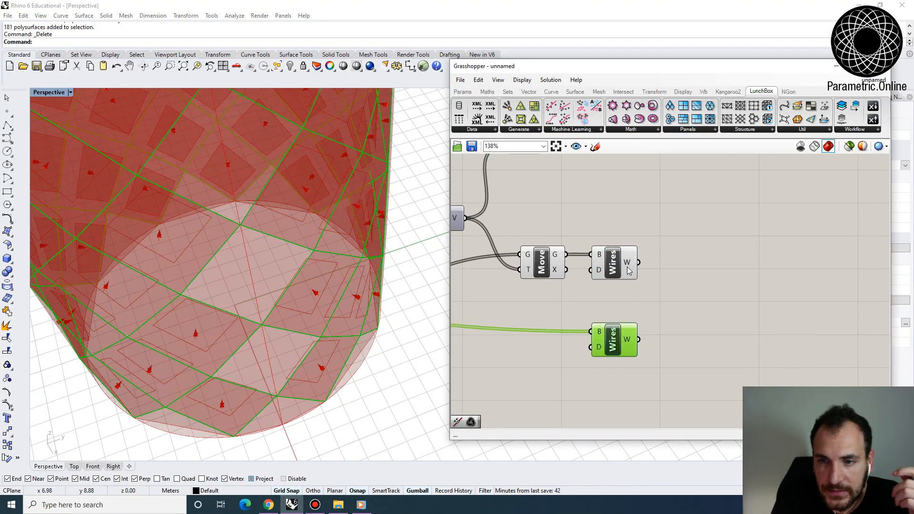
- Add a Join Curves component for each Brep Wireframe and connect the W outputs to their C inputs
double_click(676, 281)
type("join")
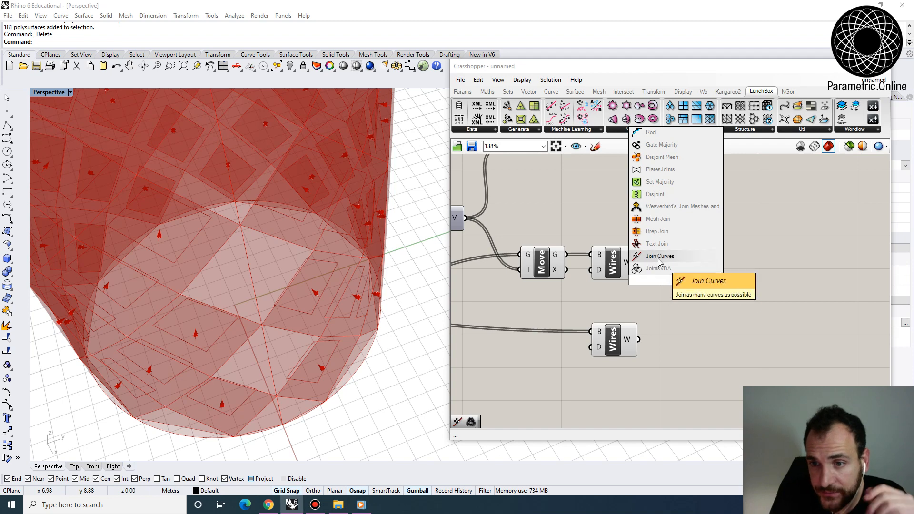
left_click(659, 259)
left_click_drag(639, 262, 684, 336)
right_click_drag(727, 318, 685, 318)
- Add a Weave component and connect the moved panels' Join output to input 0 and the diamonds' Join output to input 1
double_click(718, 299)
type("weav")
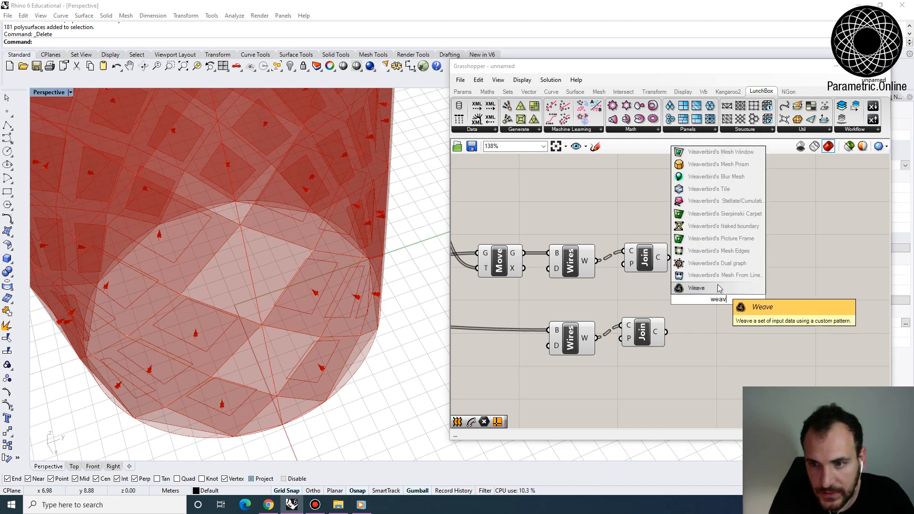
left_click(719, 287)
left_click_drag(711, 303, 715, 284)
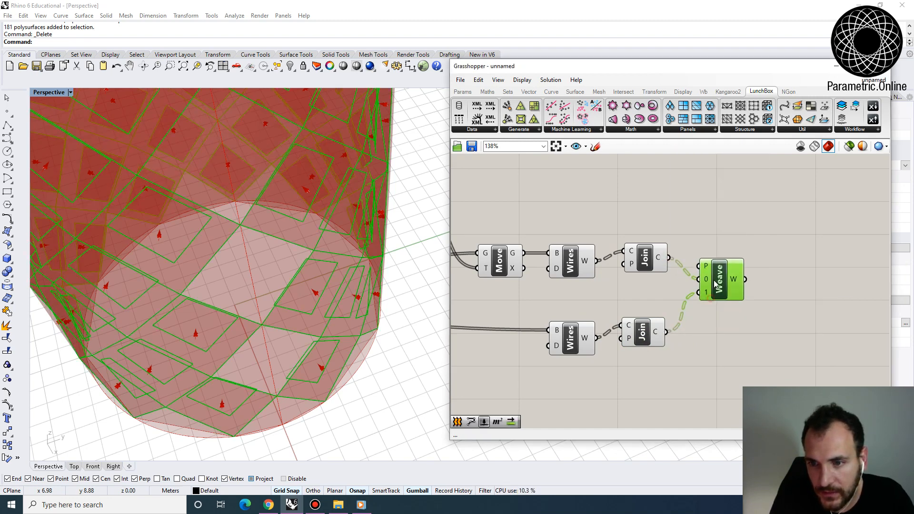
mouse_move(734, 279)
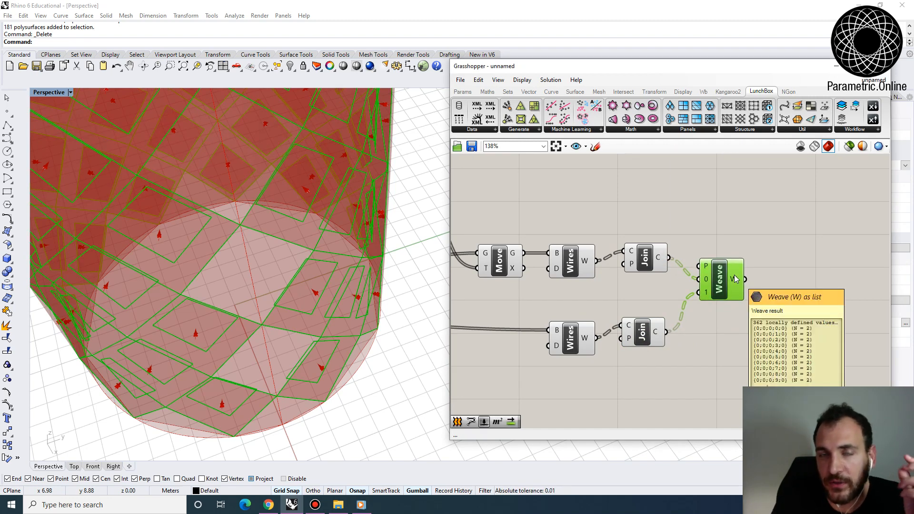
- Add a Loft component after Weave and connect the W output to its curves input
double_click(808, 298)
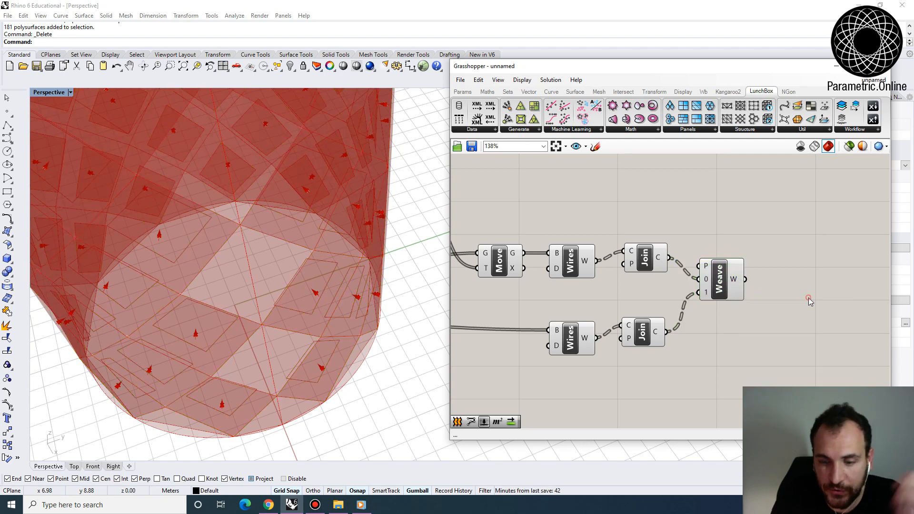
type("lof")
key("Return")
left_click_drag(740, 280, 787, 276)
right_click_drag(266, 357, 354, 233)
- Turn off the preview of the components from Area and Panel Frame through Weave, leaving the final Loft previewed
left_click(769, 257)
scroll(849, 278, "down", 5)
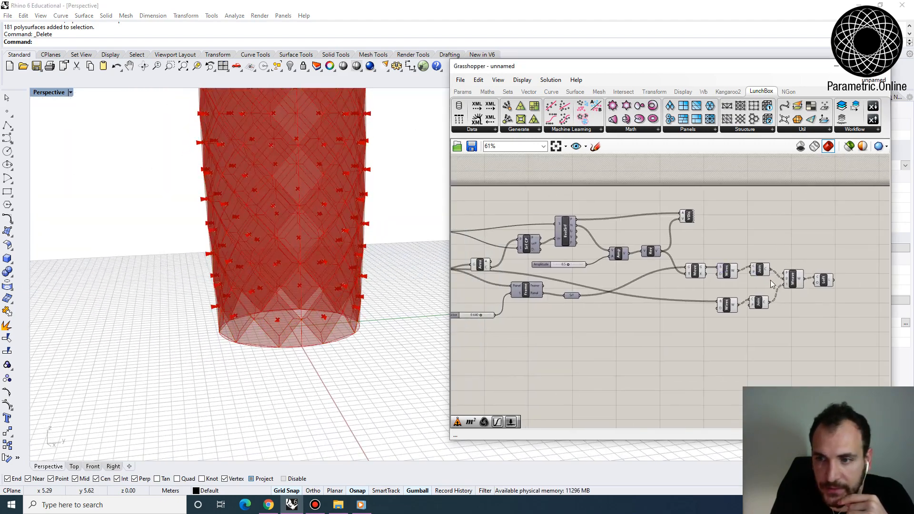
left_click_drag(800, 322, 471, 176)
left_click(550, 81)
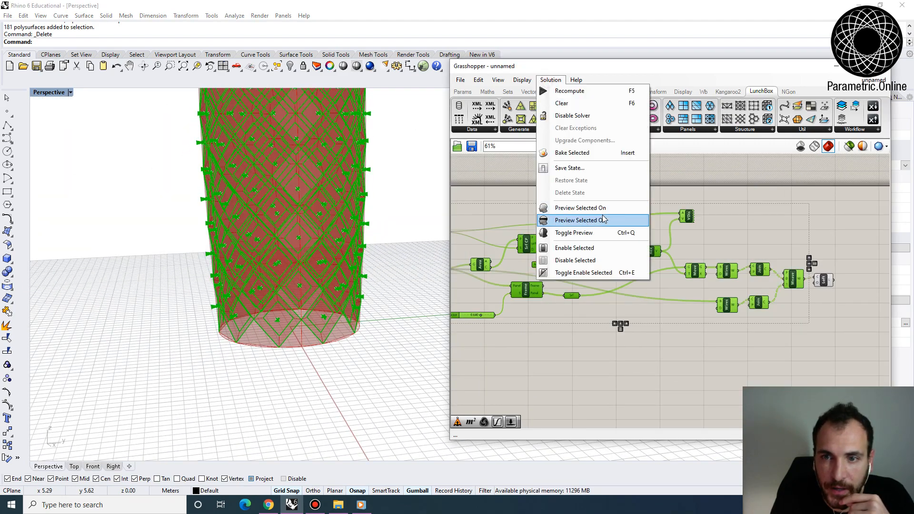
left_click(603, 219)
left_click(654, 345)
right_click_drag(617, 331, 640, 334)
right_click_drag(217, 297, 259, 322)
- Turn off the preview of the diamonds Surface container
right_click_drag(743, 285, 685, 277)
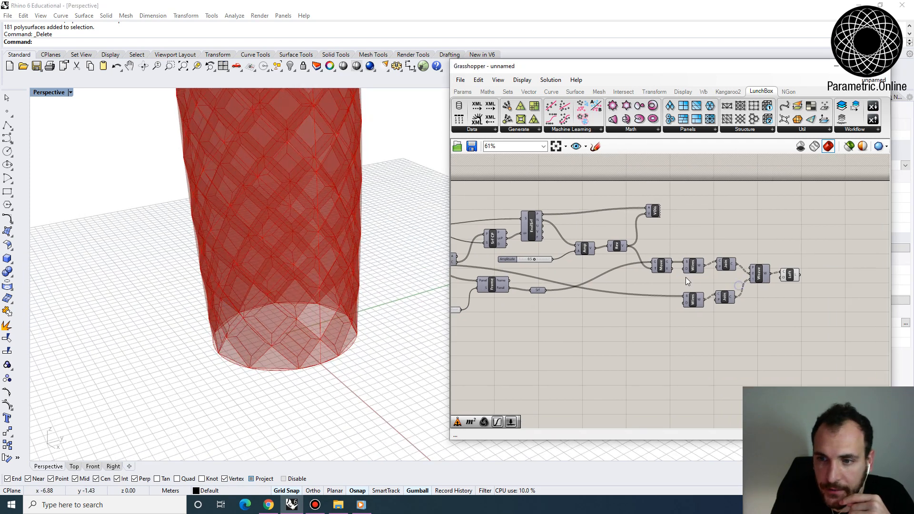
scroll(684, 278, "up", 2)
right_click_drag(569, 267, 745, 265)
scroll(579, 261, "down", 2)
left_click(502, 260)
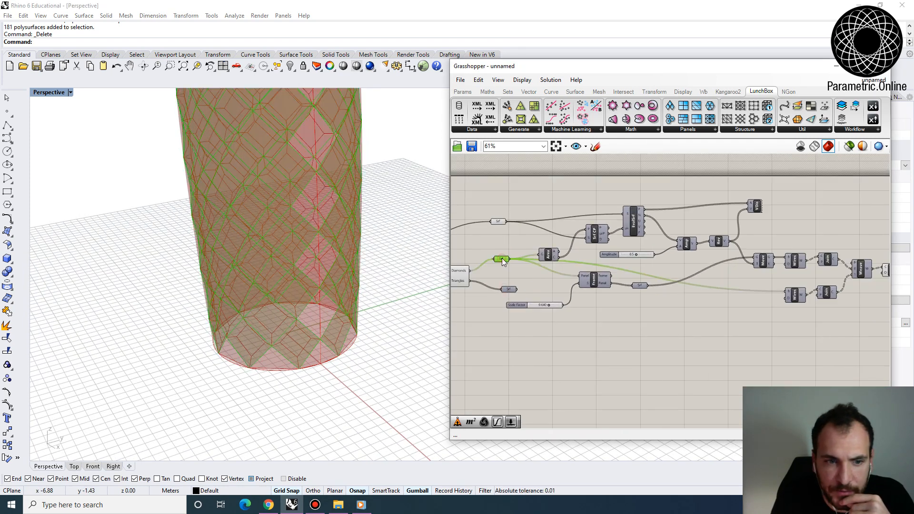
right_click(501, 260)
left_click(527, 276)
right_click_drag(503, 257, 635, 266)
scroll(619, 277, "up", 2)
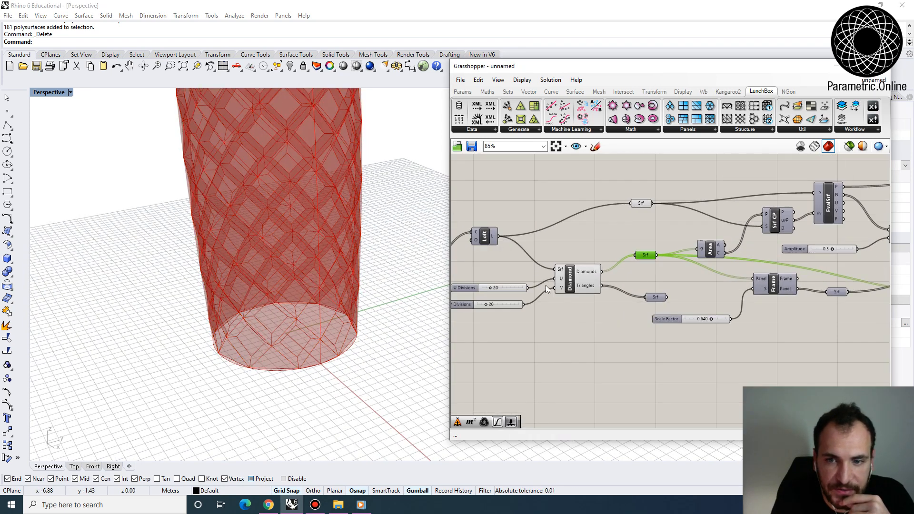
- Turn off the preview of the Diamond panel component and of the Surface container that holds the base loft
left_click(569, 280)
right_click(568, 281)
left_click(590, 293)
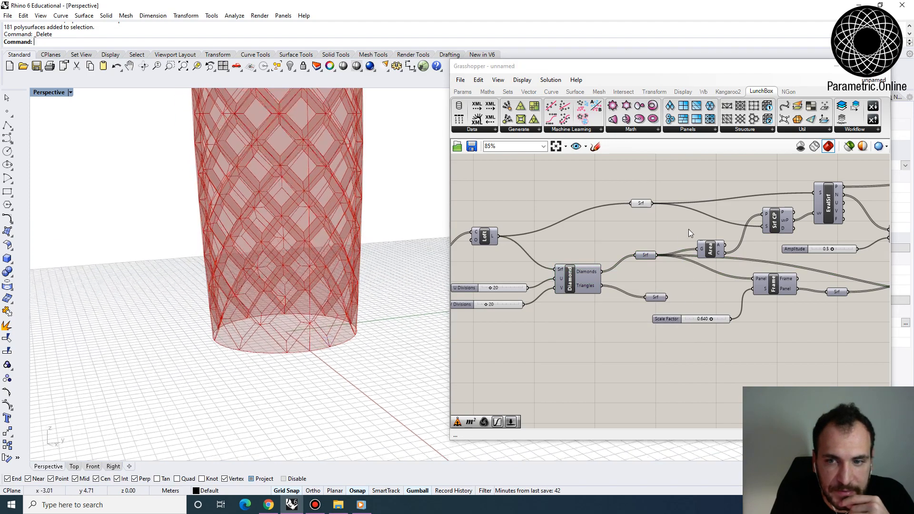
right_click_drag(688, 229, 592, 198)
left_click(572, 200)
right_click(571, 199)
left_click(599, 215)
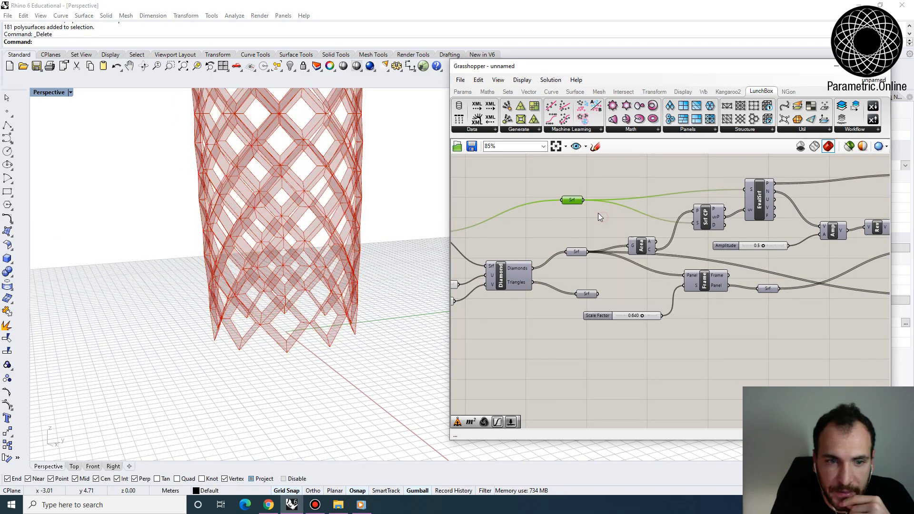
right_click_drag(321, 271, 366, 316)
scroll(367, 304, "up", 4)
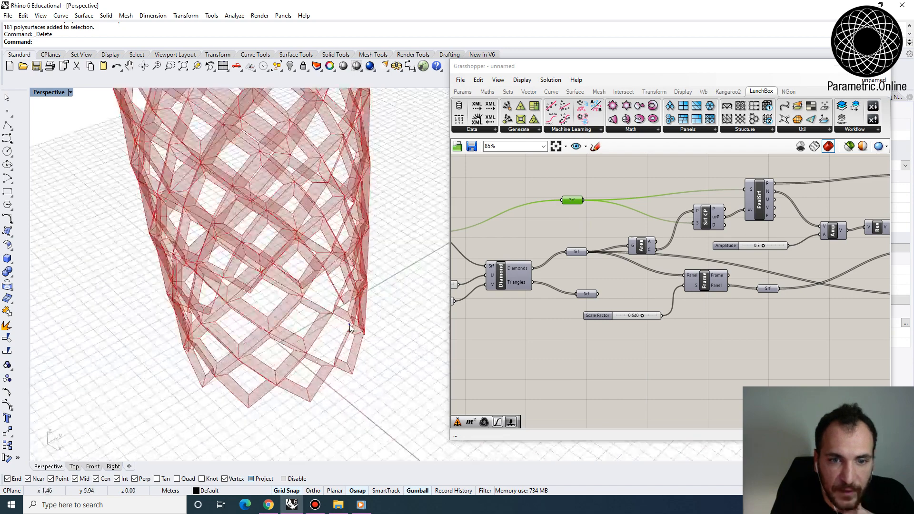
- Bake the final Loft component after Weave into the Rhino model
right_click_drag(599, 243, 178, 242)
left_click(695, 265)
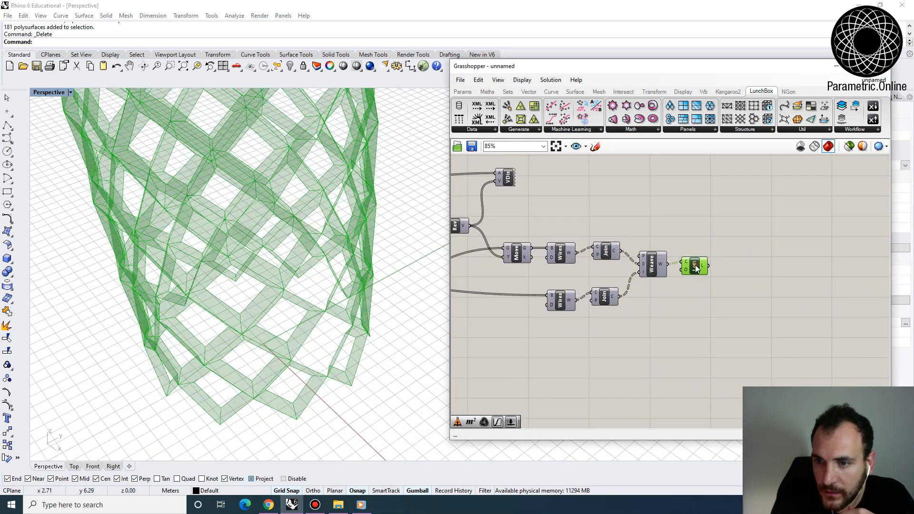
right_click(695, 265)
left_click(724, 303)
left_click(785, 397)
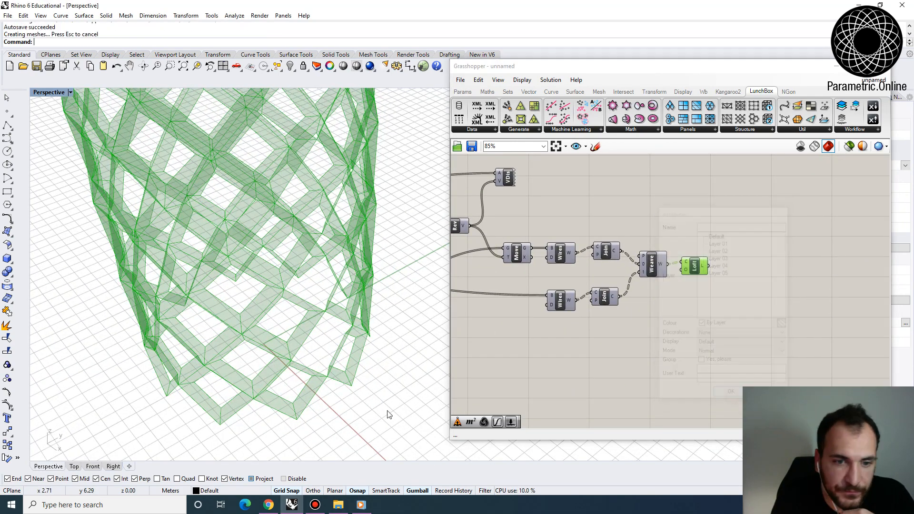
- Move the baked tower in the negative Y direction, clear of the Grasshopper preview, and zoom to it
scroll(377, 328, "down", 10)
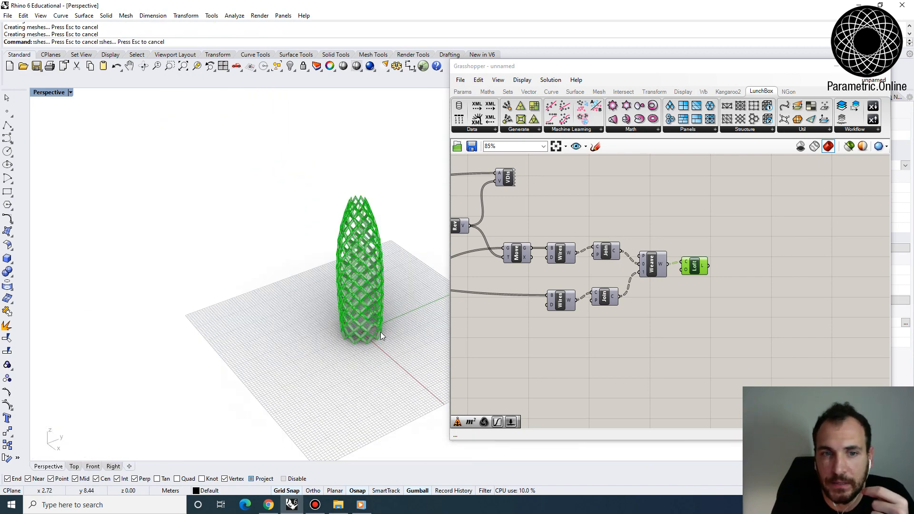
left_click_drag(415, 374, 298, 161)
scroll(380, 295, "up", 3)
left_click_drag(407, 284, 295, 325)
type("zs")
key("Return")
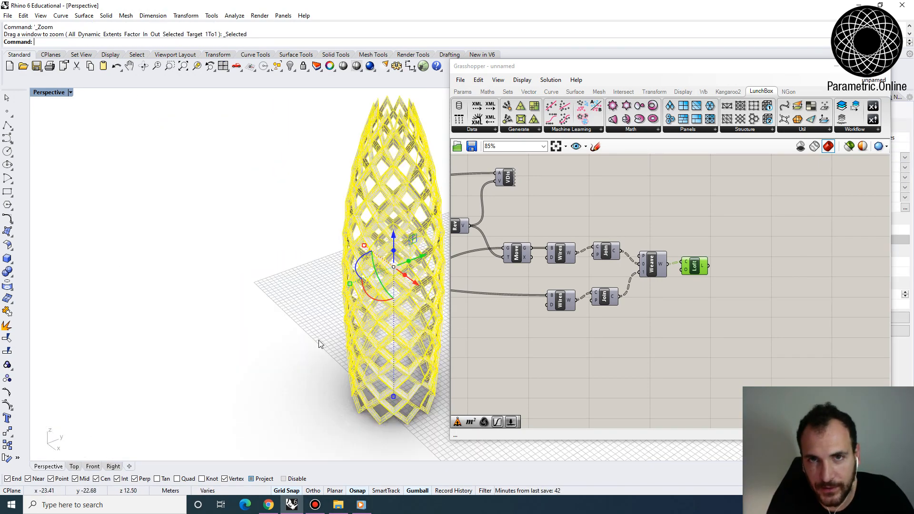
- Deselect the baked tower and examine its diamond frames, base and overall shape from several angles
left_click(332, 345)
right_click_drag(340, 347, 325, 418)
scroll(346, 371, "up", 5)
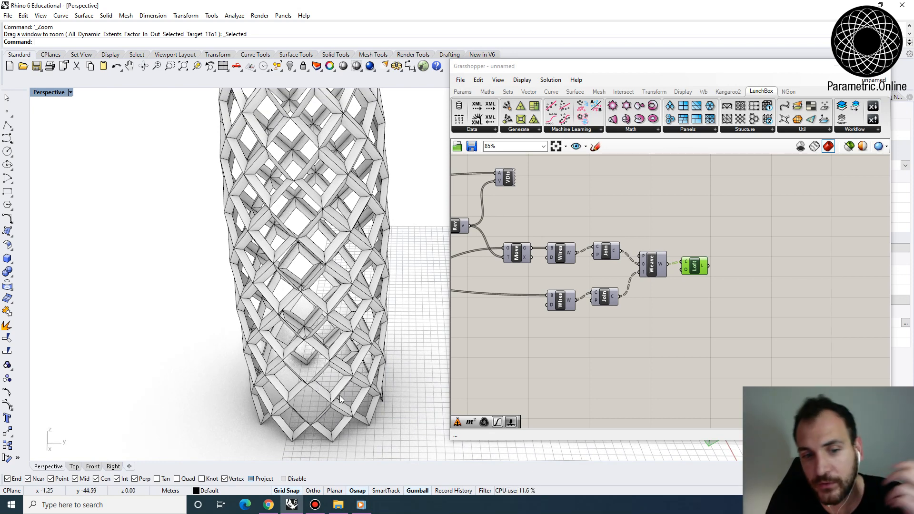
right_click_drag(341, 399, 312, 399)
scroll(291, 381, "up", 4)
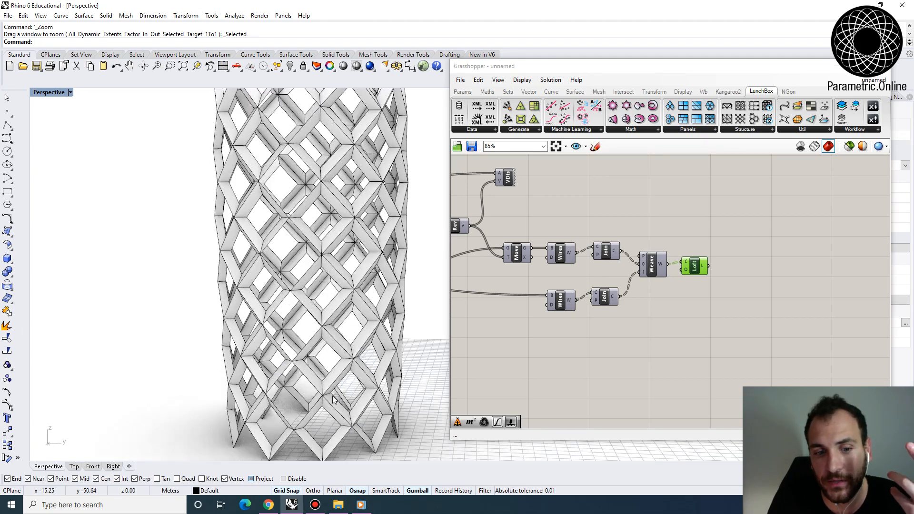
scroll(332, 335, "down", 3)
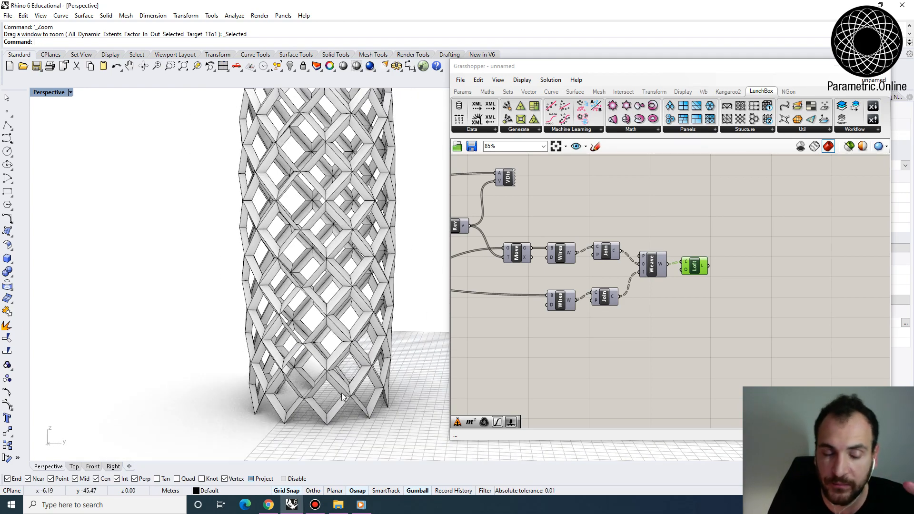
right_click_drag(342, 395, 328, 373)
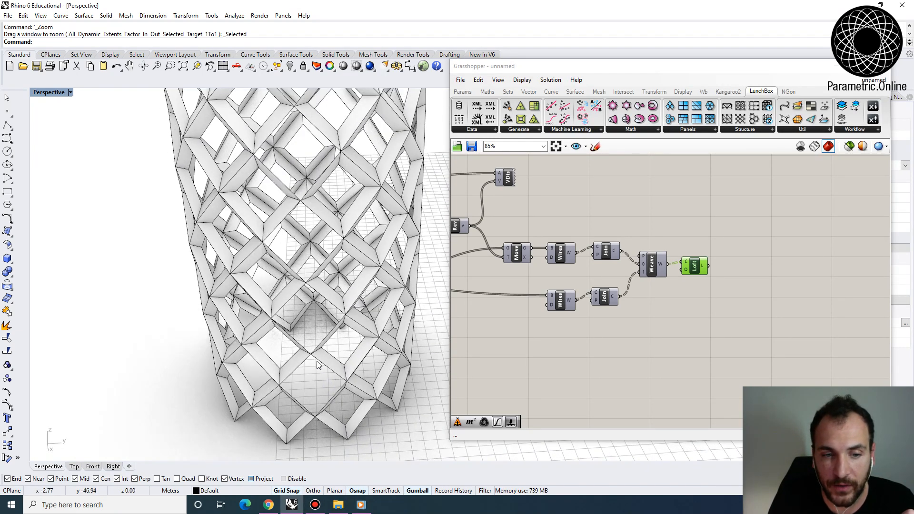
scroll(308, 354, "down", 8)
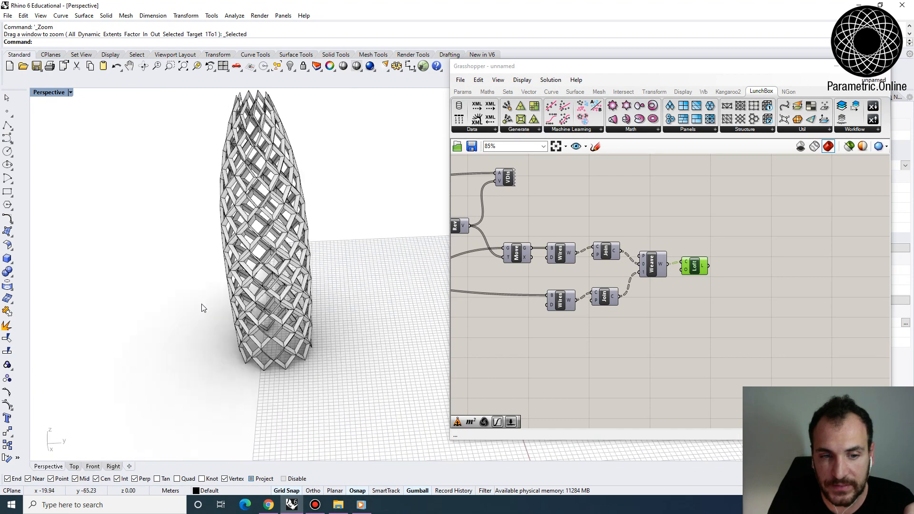
scroll(381, 319, "up", 8)
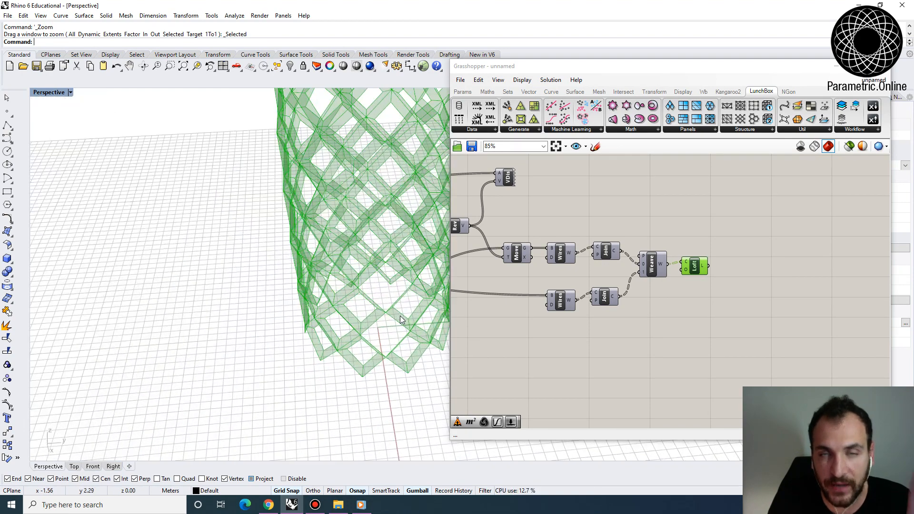
- Move the triangles Surface container to the free canvas area below the Scale Factor slider
right_click_drag(542, 326, 761, 301)
scroll(760, 301, "down", 4)
scroll(590, 285, "up", 4)
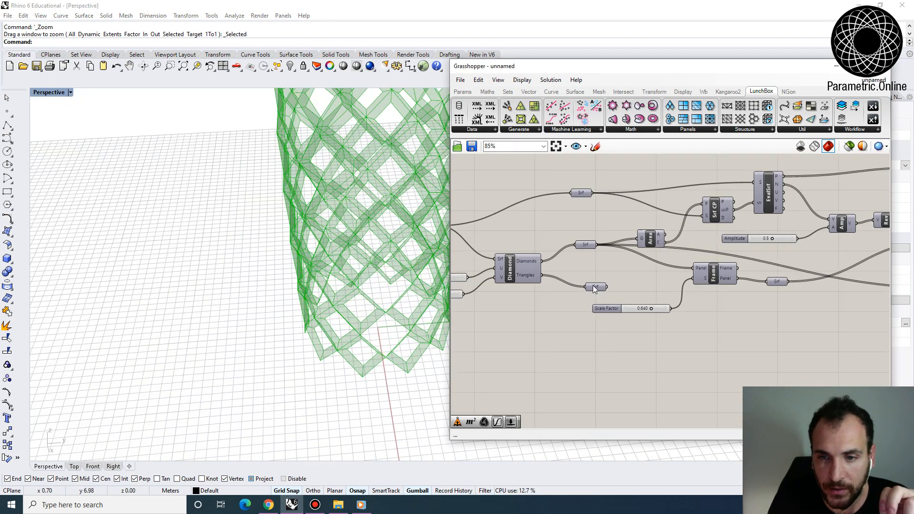
left_click_drag(594, 286, 594, 354)
right_click_drag(545, 289, 567, 267)
scroll(526, 250, "up", 3)
right_click_drag(527, 251, 601, 248)
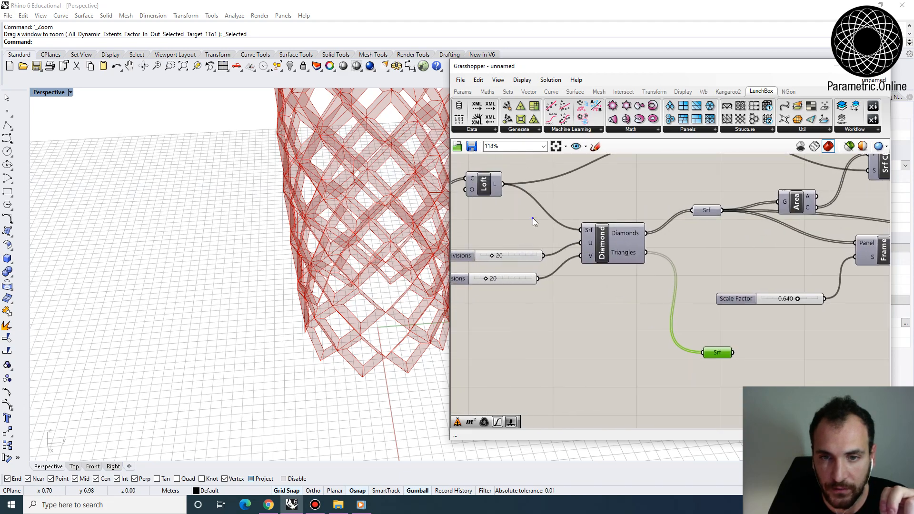
- Turn the preview of the Diamond panel component back on
scroll(532, 218, "down", 3)
right_click_drag(534, 219, 605, 250)
right_click(653, 279)
left_click(664, 294)
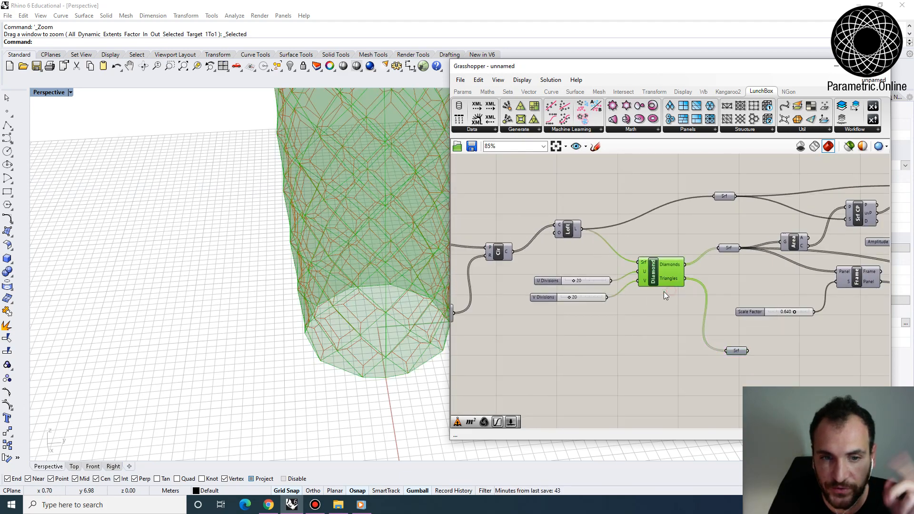
scroll(311, 352, "down", 4)
right_click_drag(400, 338, 410, 329)
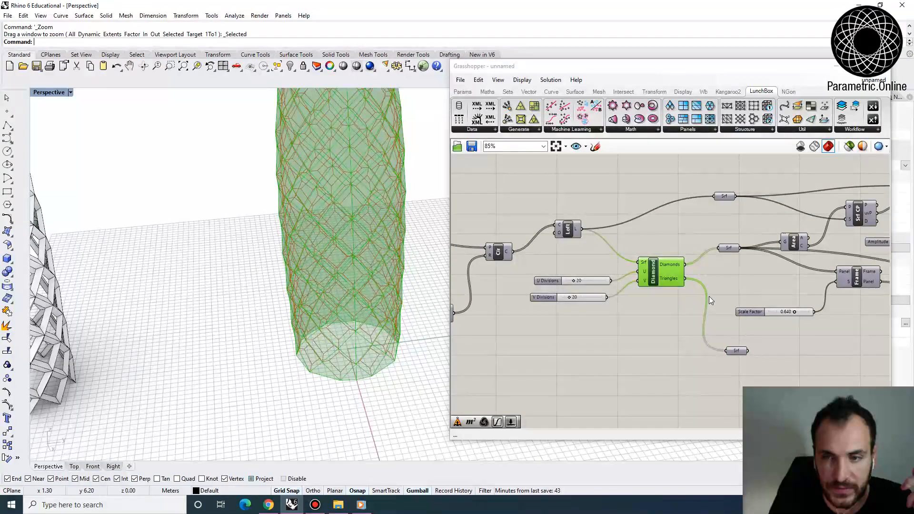
scroll(670, 281, "up", 1)
right_click_drag(669, 280, 592, 272)
scroll(593, 272, "up", 1)
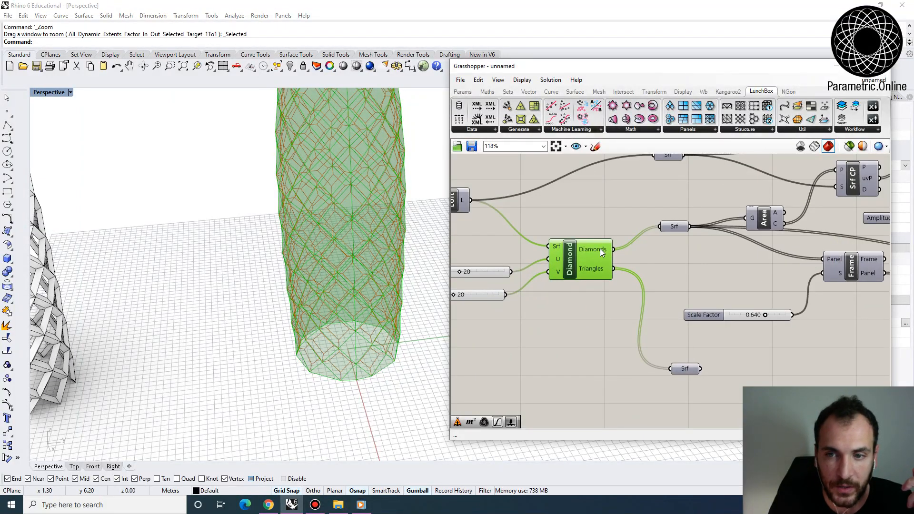
- Turn on the preview of the triangles Surface container and inspect the triangles along the seam, base and top
right_click(686, 369)
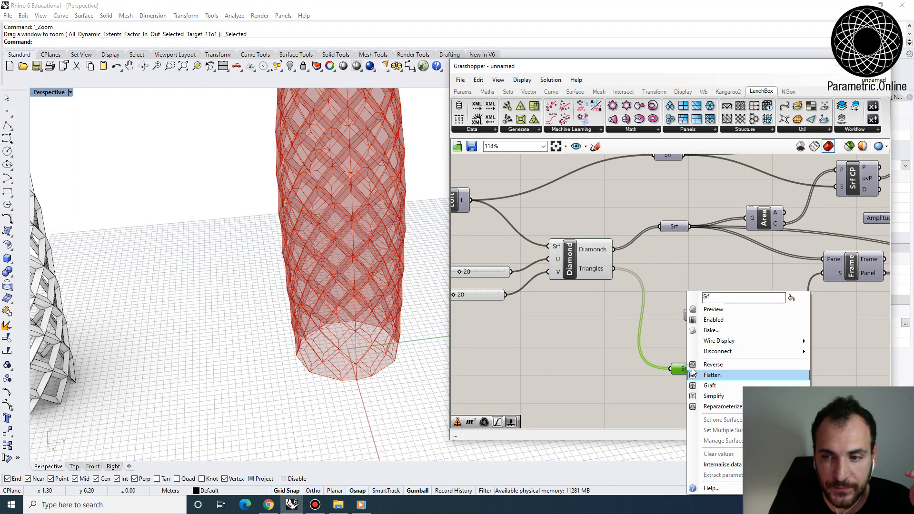
left_click(722, 301)
left_click(721, 310)
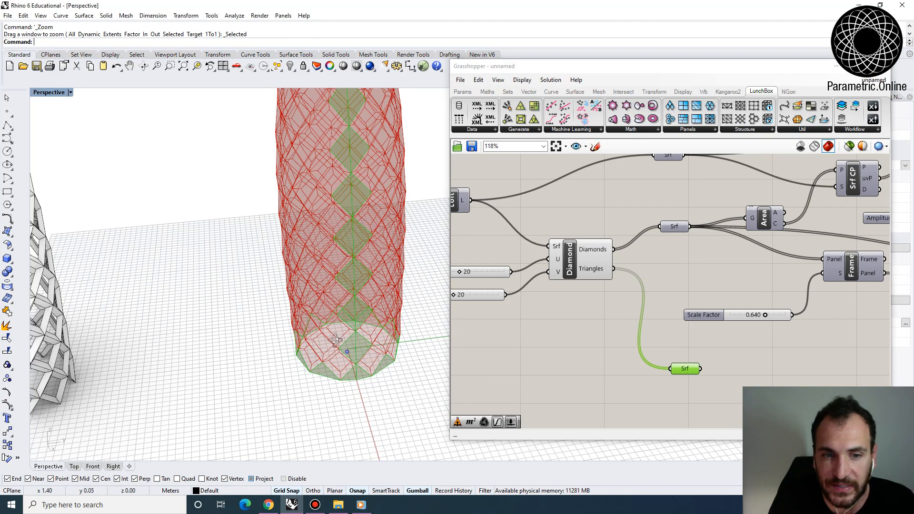
scroll(343, 373, "down", 5)
right_click_drag(344, 374, 390, 262)
right_click_drag(337, 342, 331, 385)
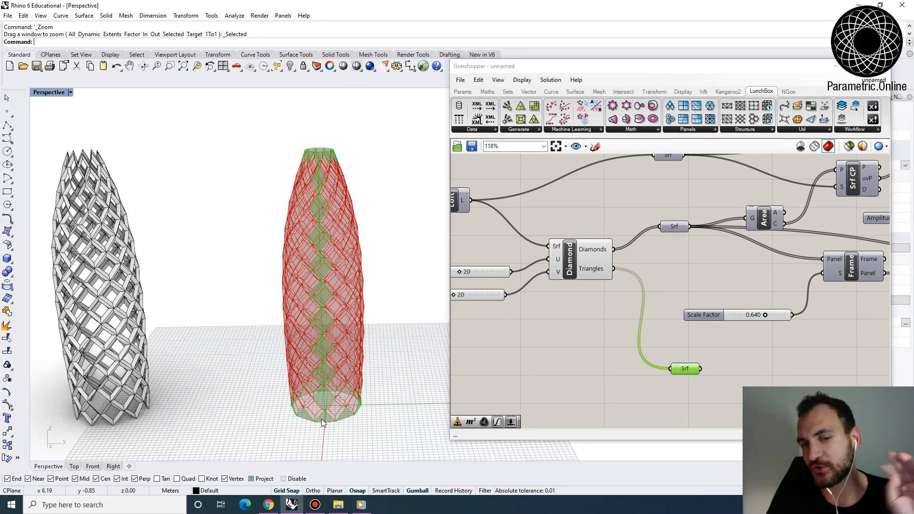
right_click_drag(332, 385, 333, 407)
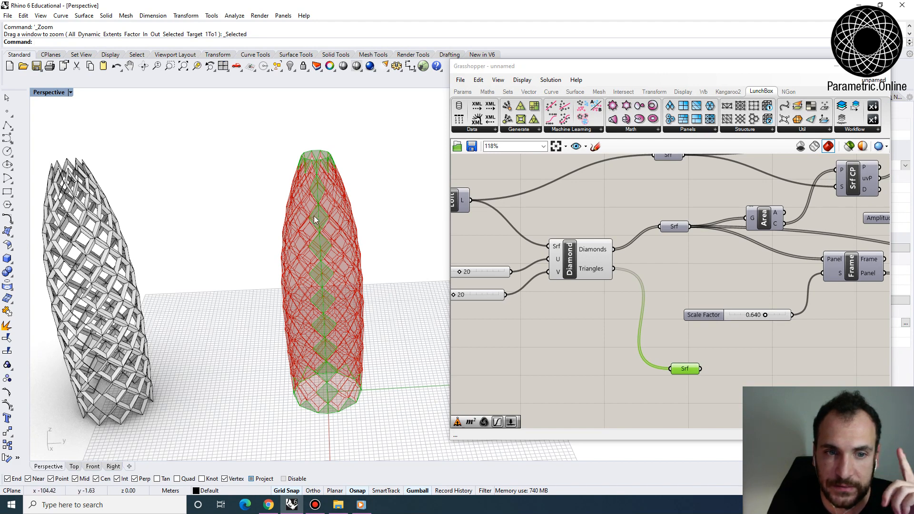
- Add a Brep Join component after the triangles Surface container and connect the container to its breps input
right_click_drag(656, 309, 576, 212)
scroll(577, 212, "down", 3)
scroll(596, 246, "up", 2)
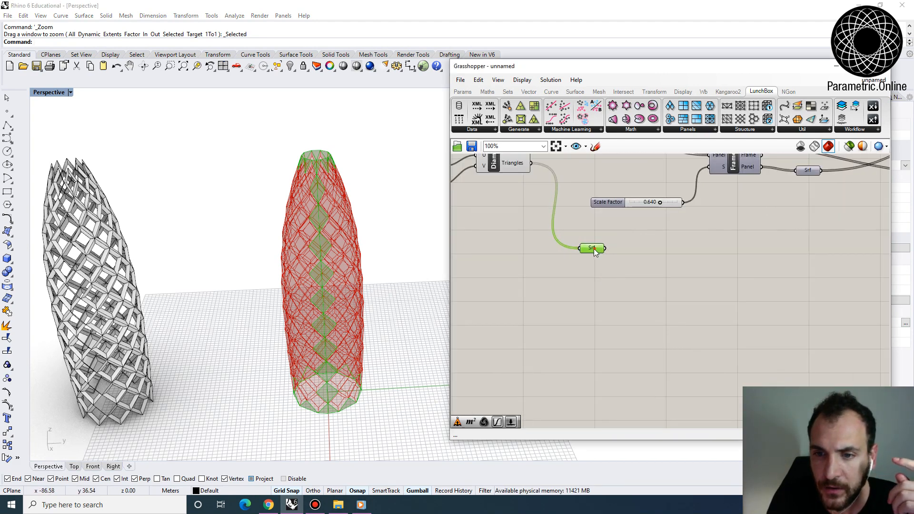
scroll(593, 300, "down", 4)
right_click_drag(611, 295, 566, 293)
right_click_drag(637, 288, 568, 292)
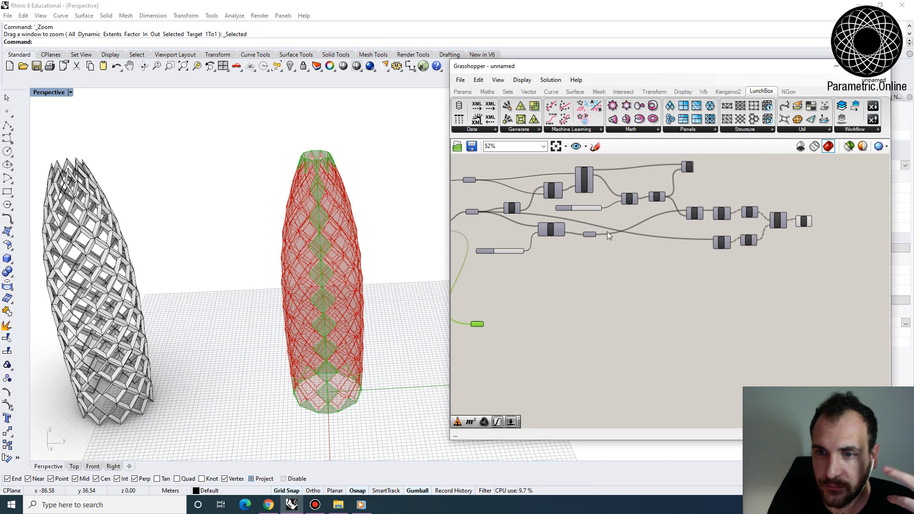
right_click_drag(598, 234, 593, 258)
scroll(553, 316, "up", 3)
left_click(557, 333)
double_click(558, 335)
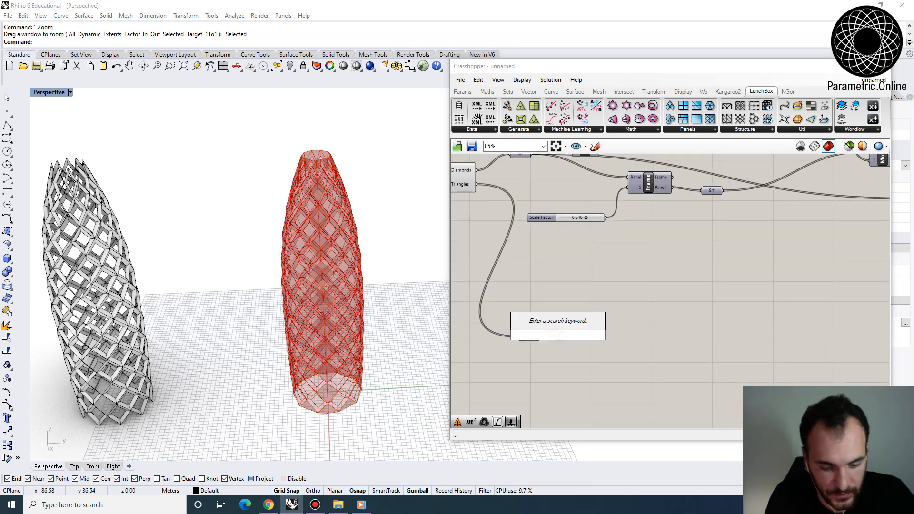
type("brep")
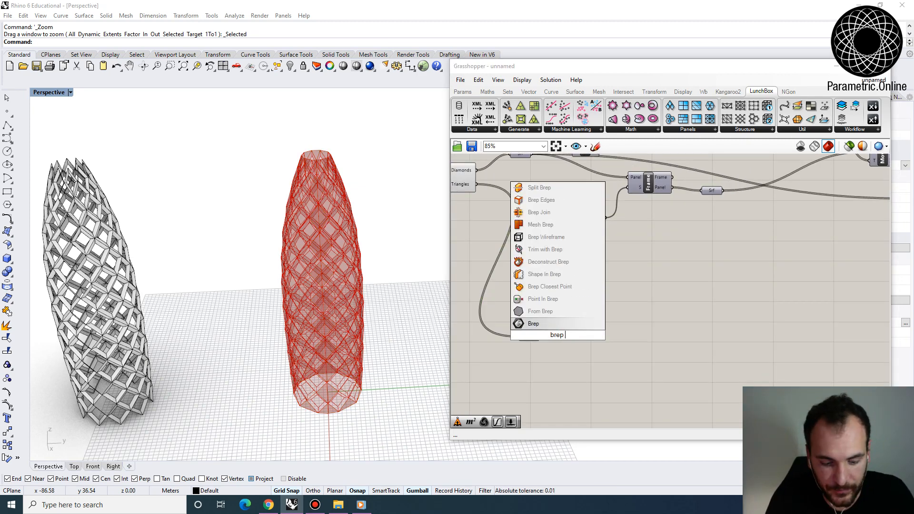
type(" joi")
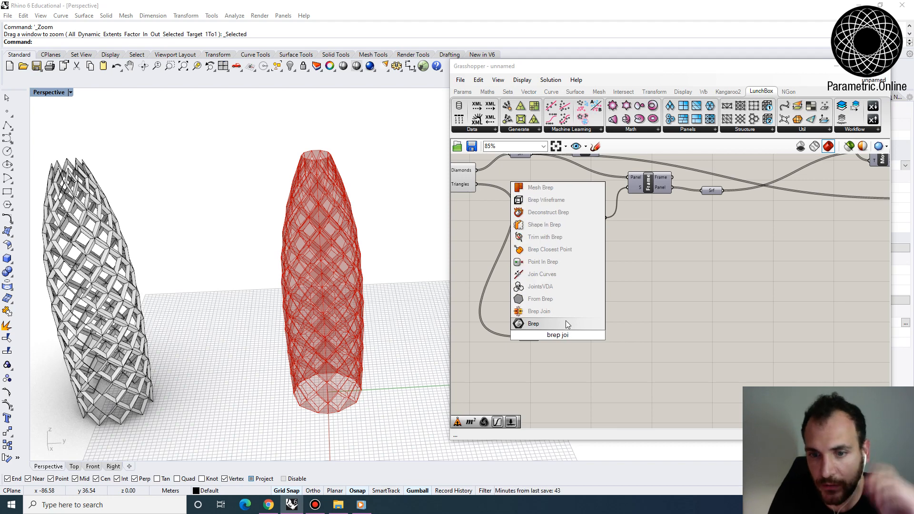
left_click(562, 312)
left_click_drag(540, 337, 568, 337)
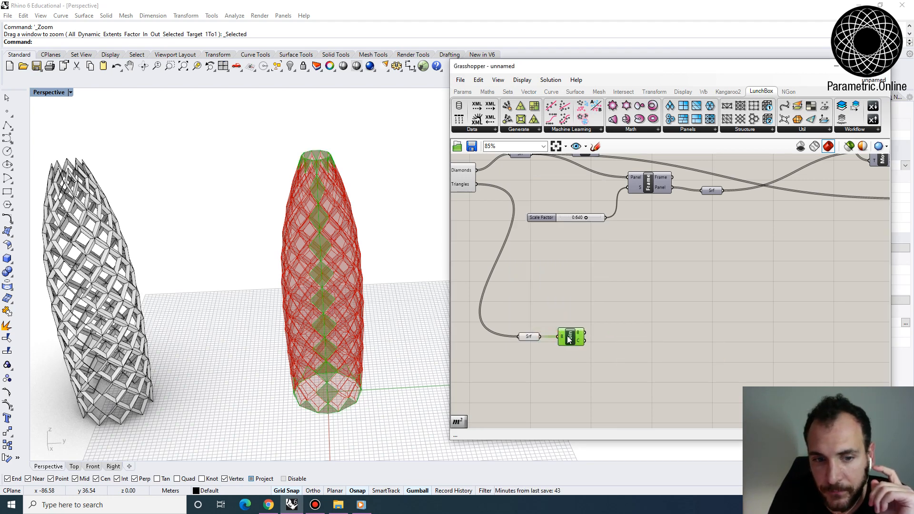
- Bake the Brep Join result of the triangles into the Rhino model
right_click_drag(338, 304, 331, 278)
scroll(332, 297, "up", 4)
scroll(329, 294, "down", 4)
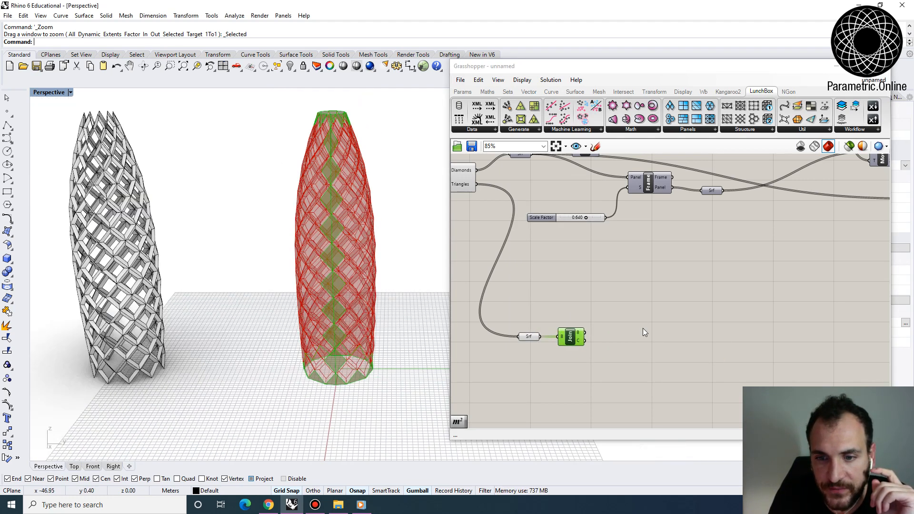
right_click_drag(568, 339, 569, 340)
right_click(574, 342)
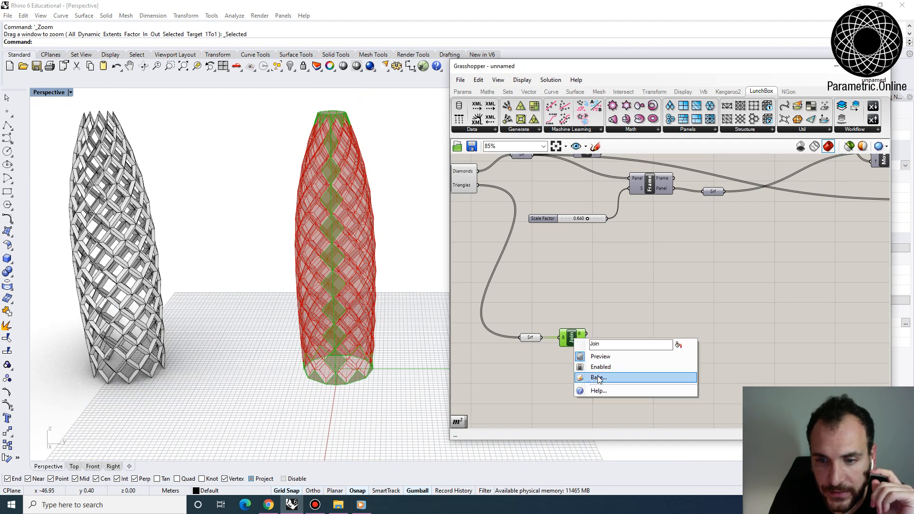
left_click(602, 378)
left_click(605, 467)
- Move the baked triangle pieces in the positive Y direction, clear of the tower preview, and deselect them
scroll(377, 391, "down", 4)
left_click_drag(388, 415, 303, 187)
right_click_drag(357, 247, 375, 291)
scroll(375, 292, "down", 4)
left_click_drag(375, 284, 431, 284)
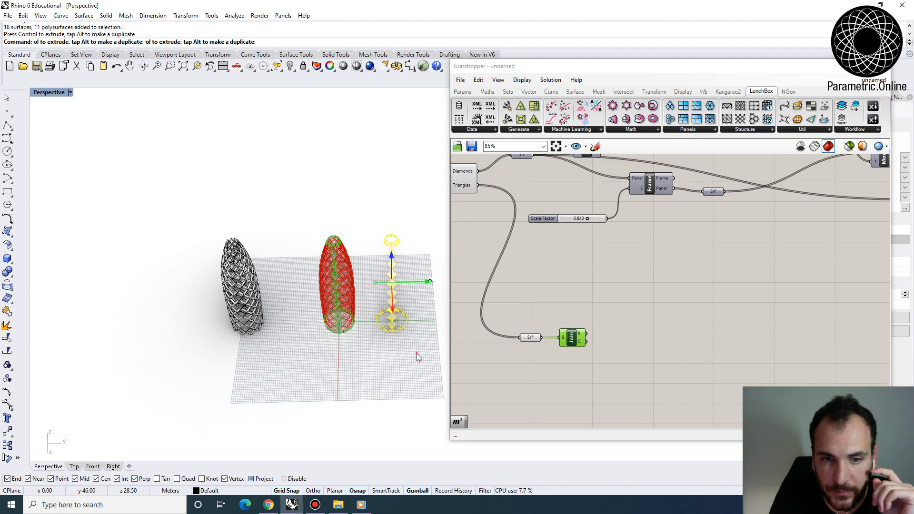
left_click(416, 353)
- Select individual diamonds in the baked seam column to check how their triangles were joined
scroll(402, 292, "up", 6)
scroll(388, 304, "up", 5)
left_click(388, 306)
right_click_drag(394, 309, 417, 261)
left_click(417, 260)
scroll(366, 269, "down", 3)
right_click_drag(364, 269, 374, 279)
scroll(374, 278, "down", 3)
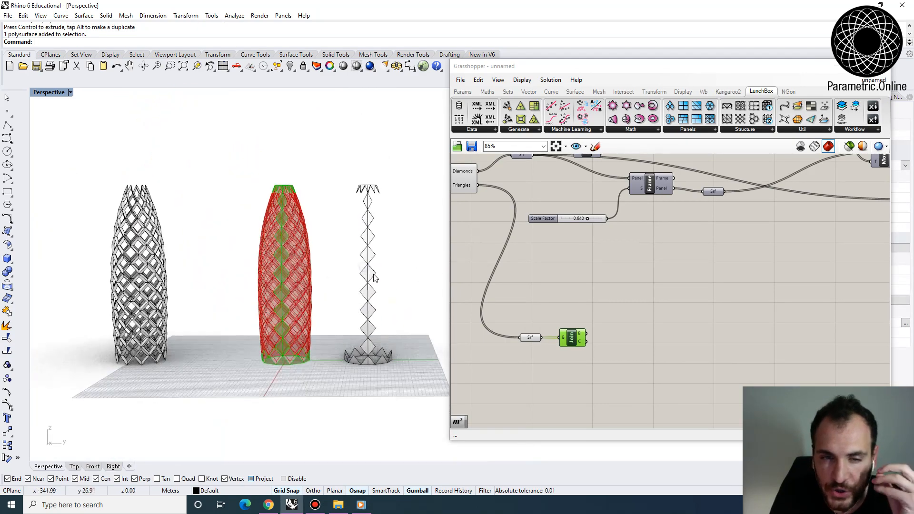
scroll(371, 259, "up", 6)
left_click(372, 265)
left_click(353, 228)
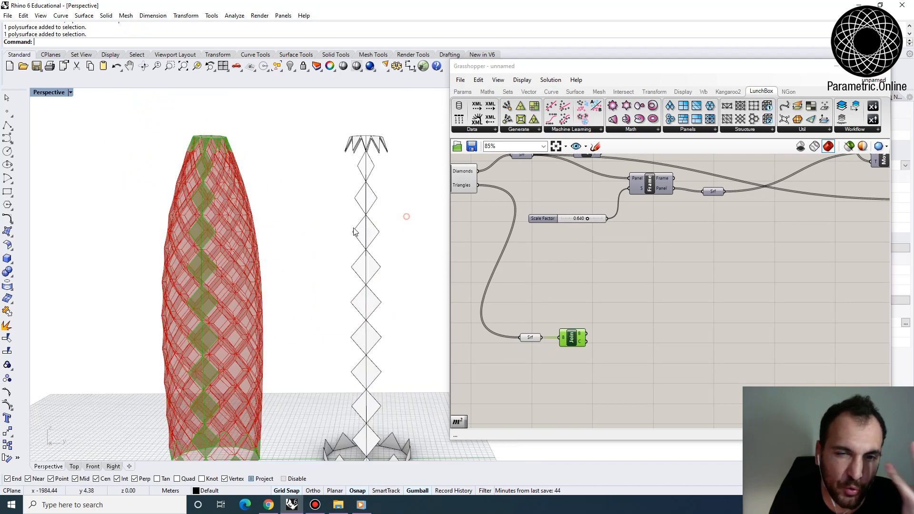
- Select individual triangles around the top rim of the baked pieces to check whether they are joined
scroll(343, 233, "down", 4)
scroll(374, 177, "up", 7)
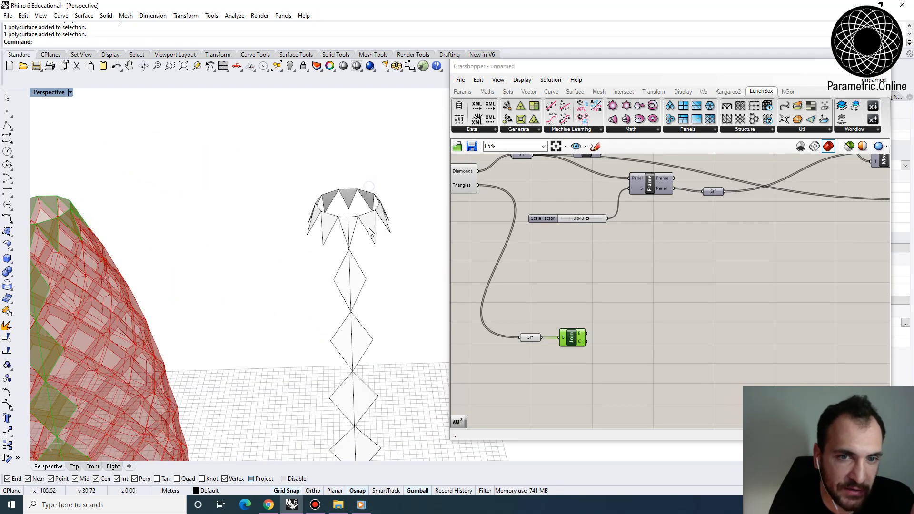
left_click(369, 232)
left_click(331, 222)
left_click(328, 227)
left_click(298, 230)
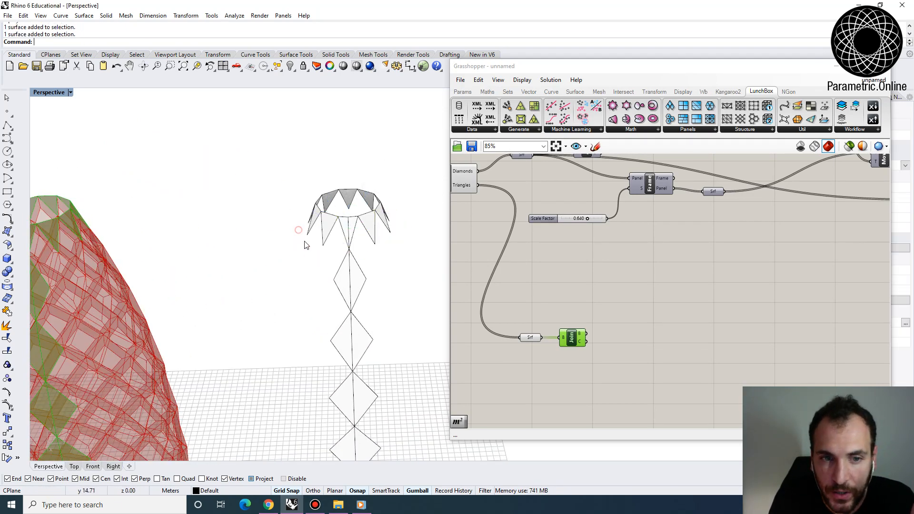
- Delete all the baked triangle pieces standing beside the tower preview in the Rhino model
scroll(314, 215, "down", 5)
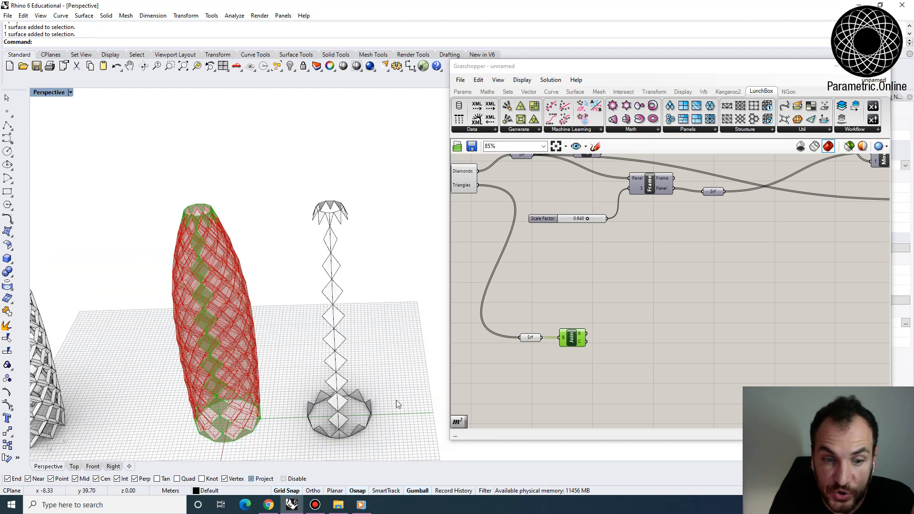
left_click_drag(287, 221, 285, 159)
scroll(285, 159, "down", 3)
key("Delete")
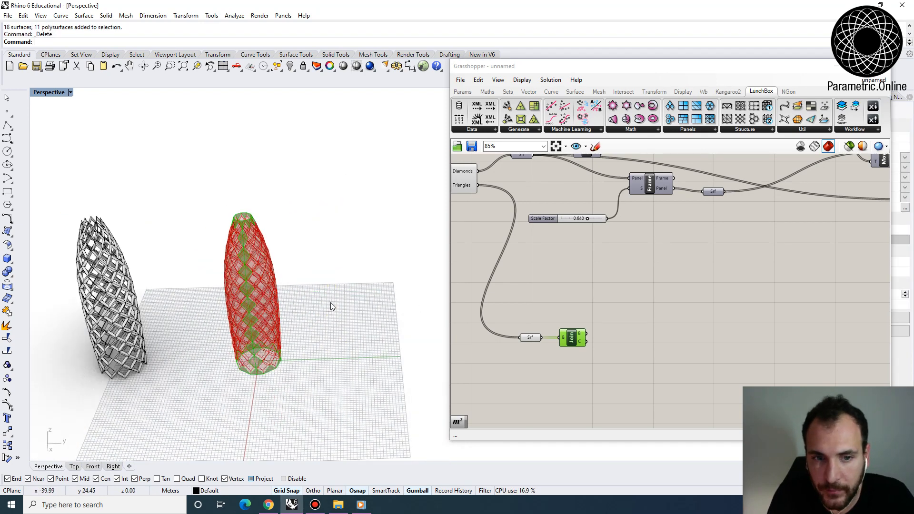
- Add a Deconstruct Brep component fed by the Brep Join result and inspect its vertices output
scroll(538, 337, "up", 2)
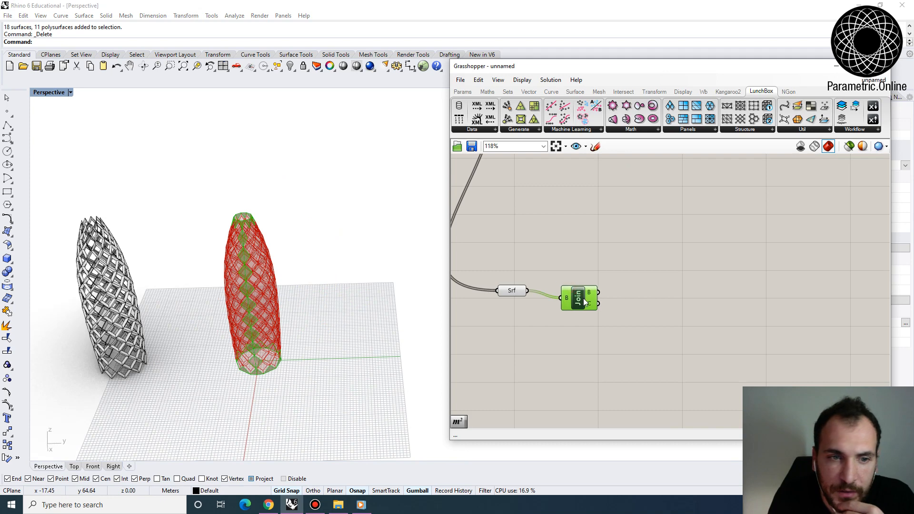
mouse_move(592, 295)
right_click_drag(591, 295, 548, 283)
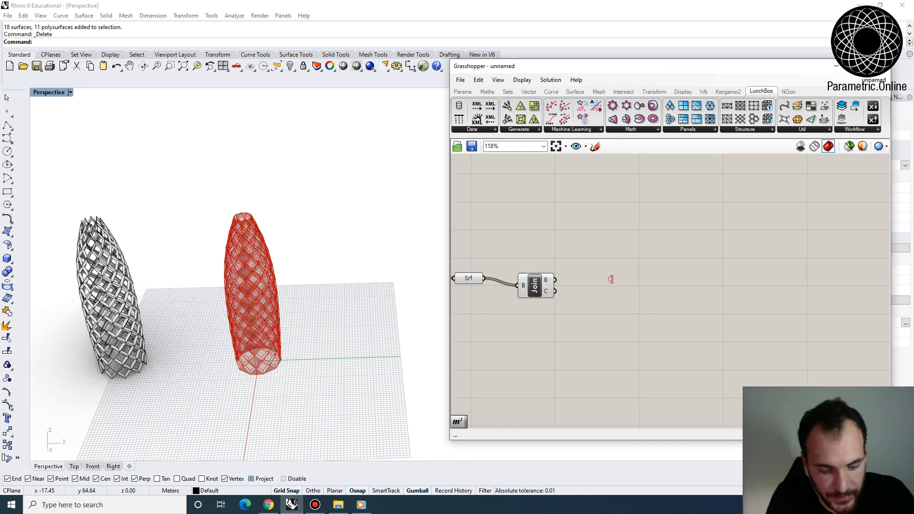
double_click(611, 278)
type("decons")
key("Up")
key("Up")
key("Up")
key("Up")
key("Up")
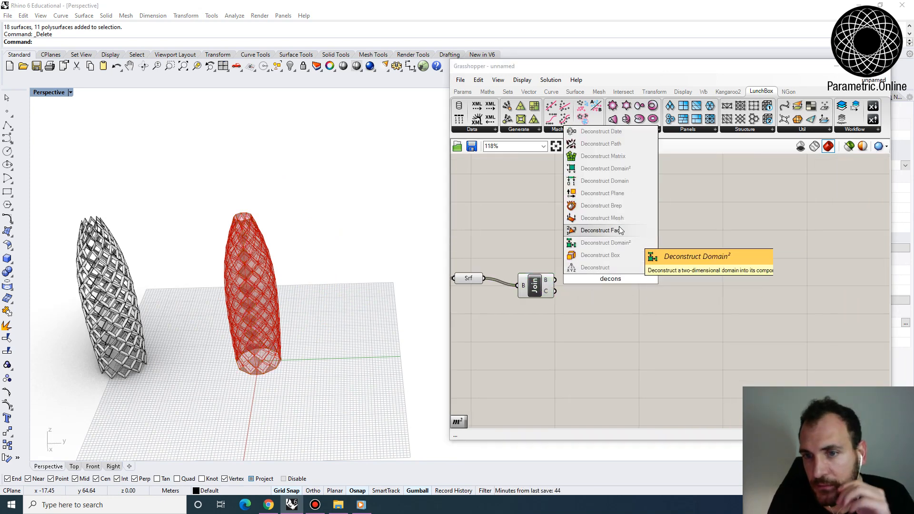
key("Return")
left_click_drag(596, 278, 597, 279)
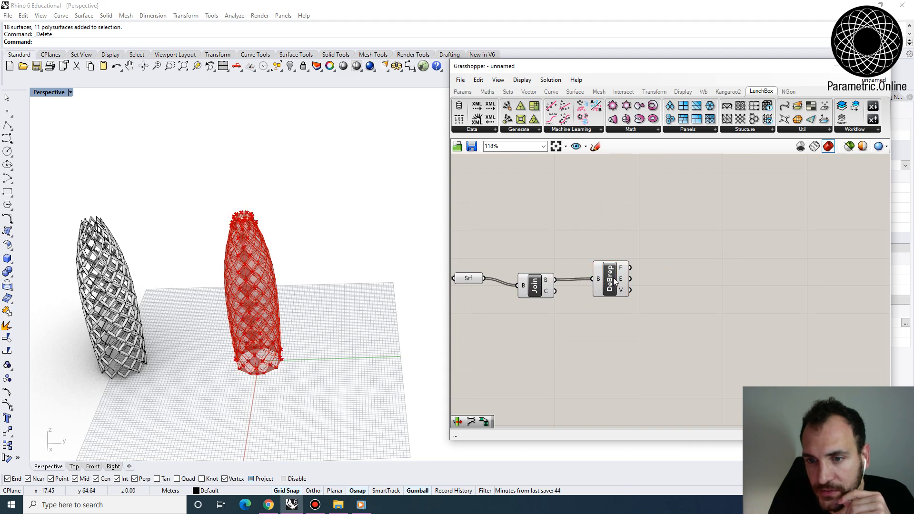
left_click(613, 279)
scroll(651, 286, "up", 3)
mouse_move(599, 289)
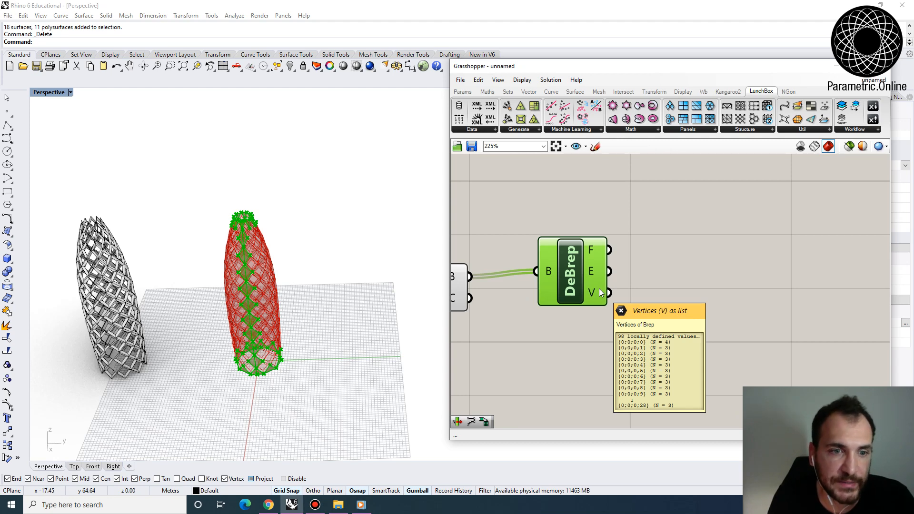
- Turn off the preview of the LunchBox diamond panel component and of the final Loft
scroll(596, 214, "down", 6)
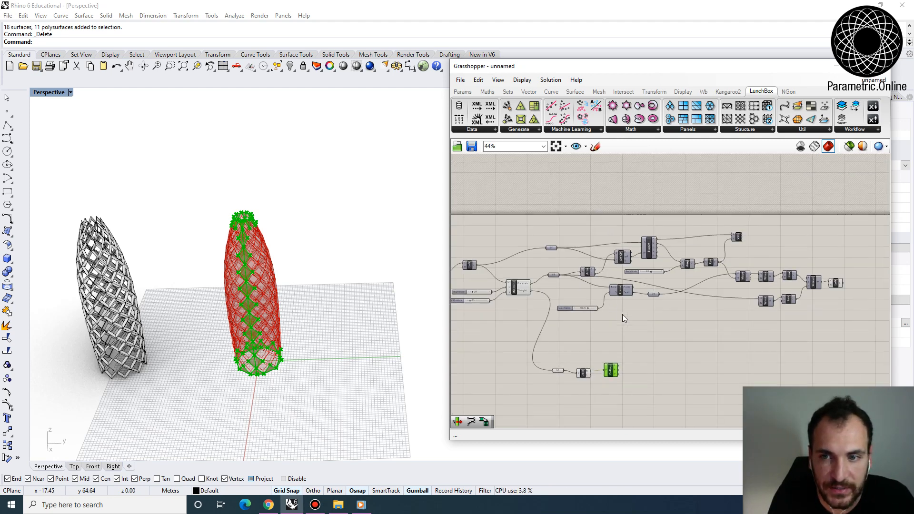
scroll(559, 256, "up", 3)
right_click(554, 234)
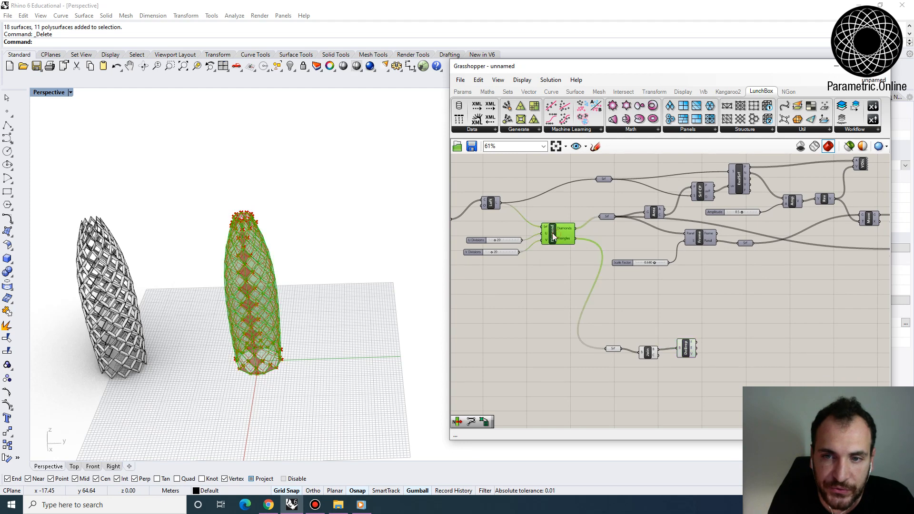
left_click(563, 252)
right_click_drag(676, 276, 621, 265)
scroll(621, 265, "down", 3)
mouse_move(561, 250)
right_mouse_down()
mouse_move(665, 248)
mouse_move(474, 228)
right_mouse_up()
scroll(664, 248, "down", 2)
scroll(777, 225, "up", 6)
right_click(763, 220)
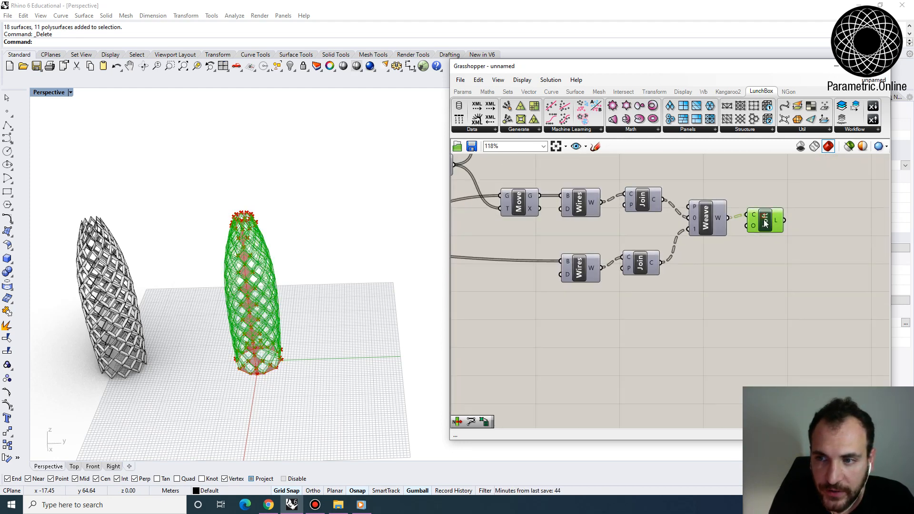
left_click(780, 247)
scroll(295, 320, "up", 4)
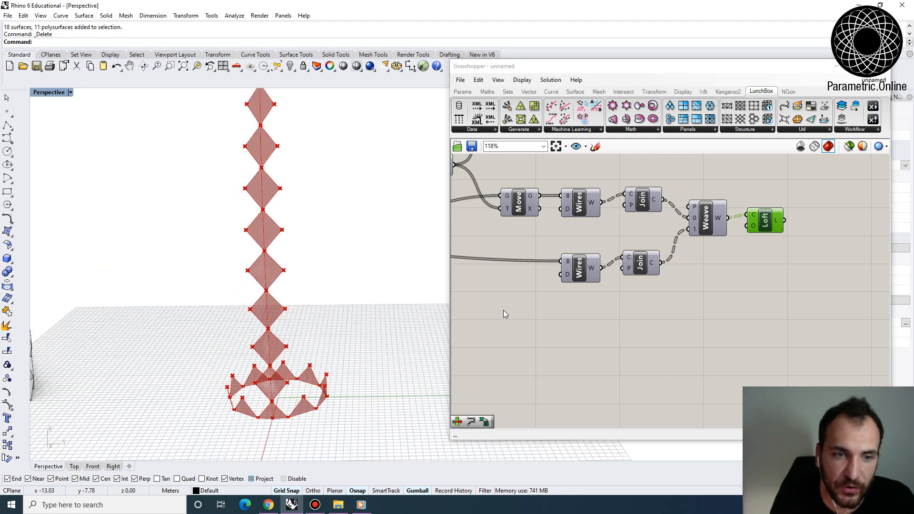
- Add a List Length component and connect the vertices output of Deconstruct Brep to it
right_click_drag(513, 310, 601, 273)
scroll(601, 274, "down", 3)
right_click_drag(542, 319, 748, 283)
scroll(640, 299, "up", 3)
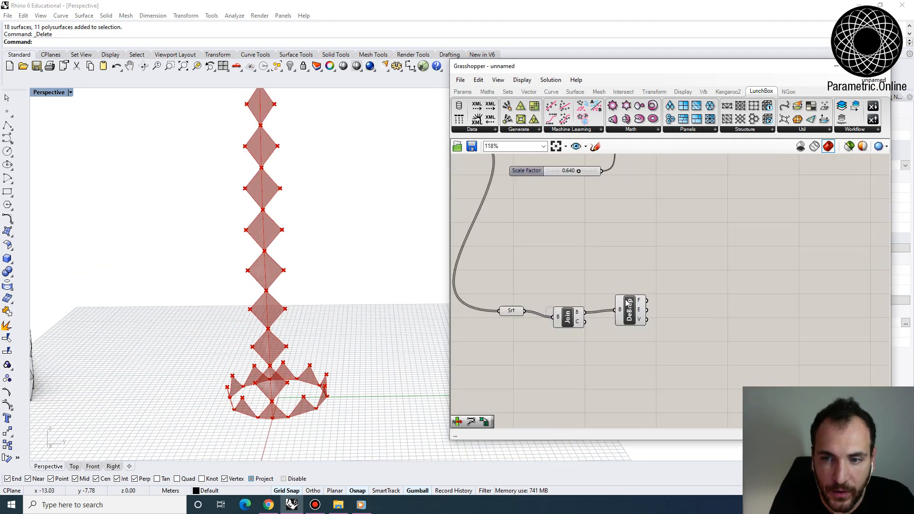
right_click(647, 303)
scroll(648, 304, "up", 3)
mouse_move(580, 303)
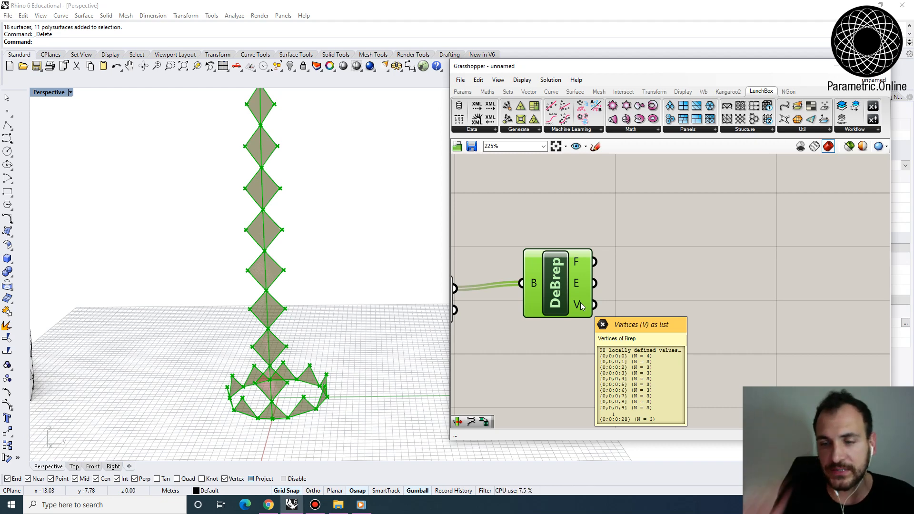
double_click(642, 310)
type("list len")
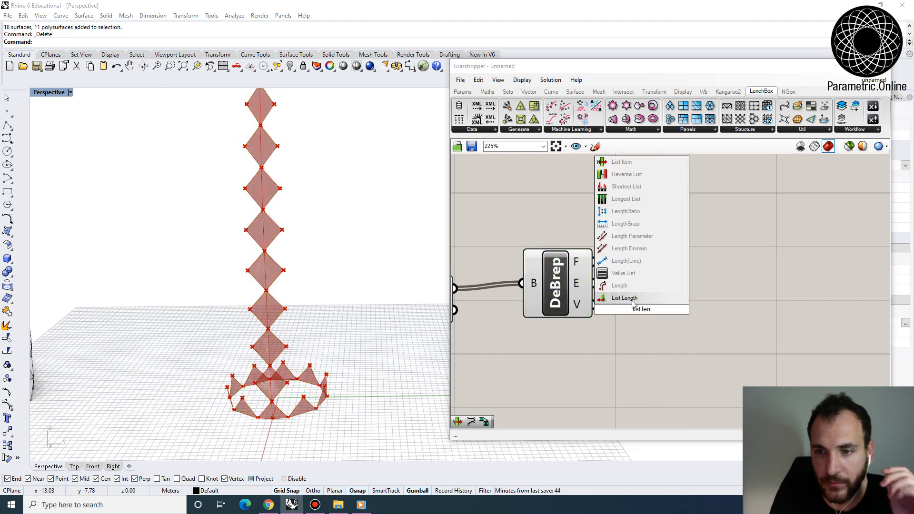
left_click(632, 300)
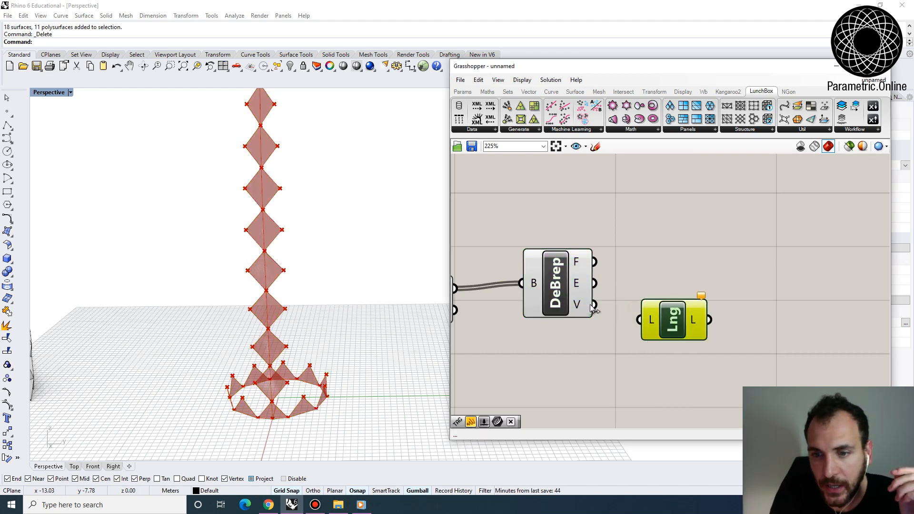
right_click_drag(682, 322, 589, 291)
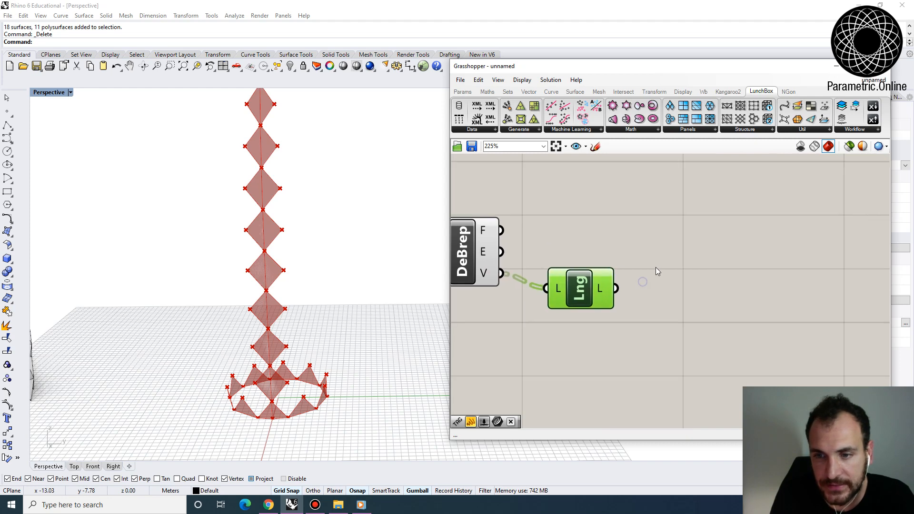
- Read the vertex counts in a temporary Panel connected to List Length, and delete the panel
double_click(655, 261)
type("panel")
left_click(648, 260)
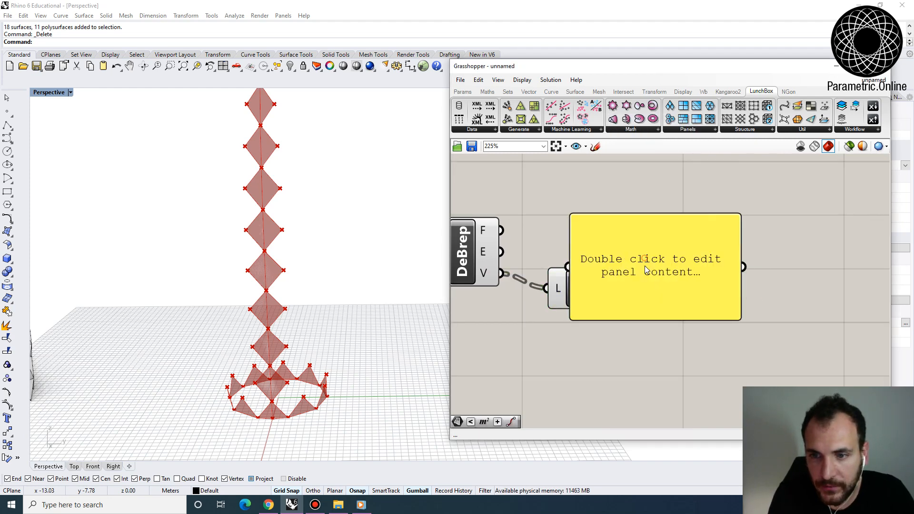
left_click_drag(647, 261, 705, 254)
left_click_drag(617, 288, 624, 258)
scroll(610, 214, "down", 2)
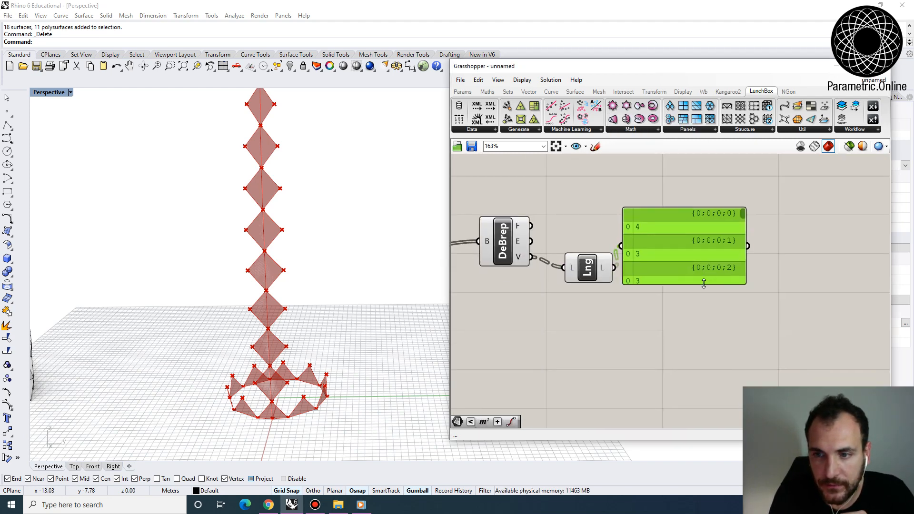
left_click_drag(703, 284, 703, 372)
left_click_drag(739, 243, 740, 313)
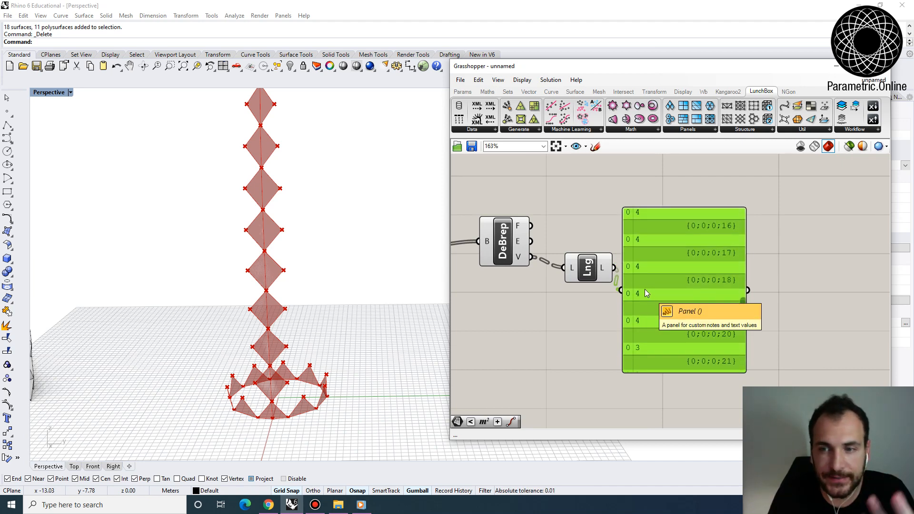
left_click_drag(645, 289, 670, 300)
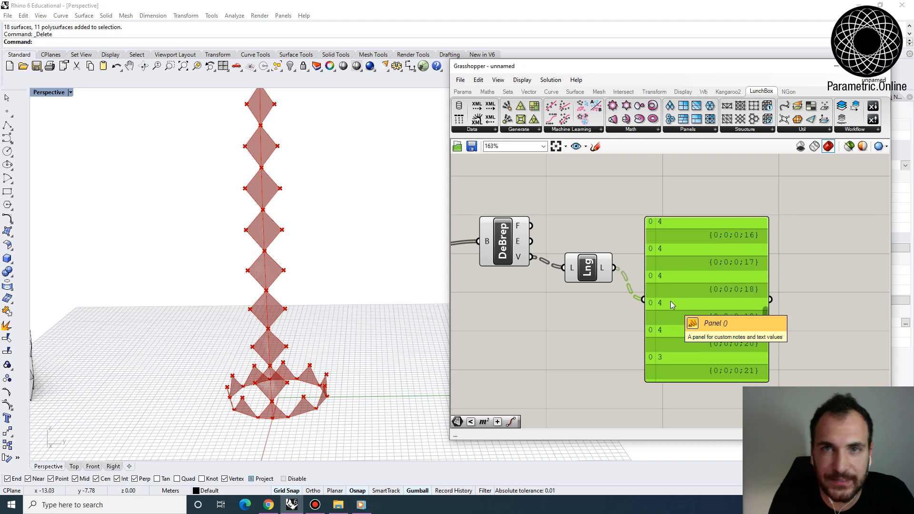
key("Delete")
- Add an Equality component after List Length and make room for a number slider between them
scroll(669, 300, "down", 2)
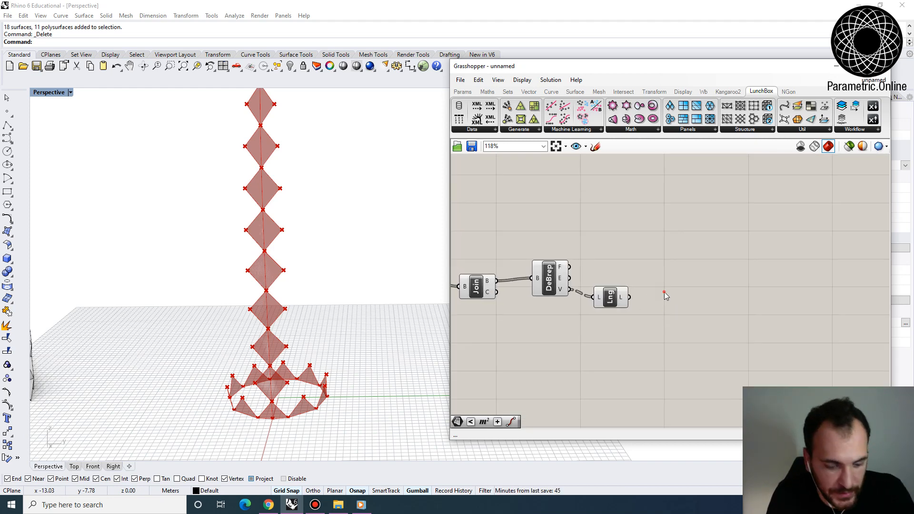
double_click(664, 292)
type("equals")
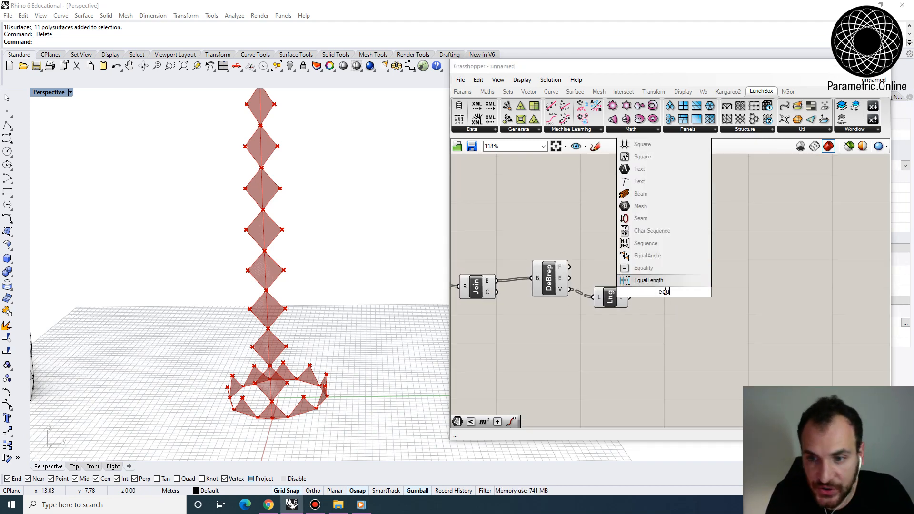
key("Return")
left_click_drag(616, 300, 606, 326)
- Create a number slider set to 4 and wire List Length and the slider into Equality inputs A and B
double_click(604, 356)
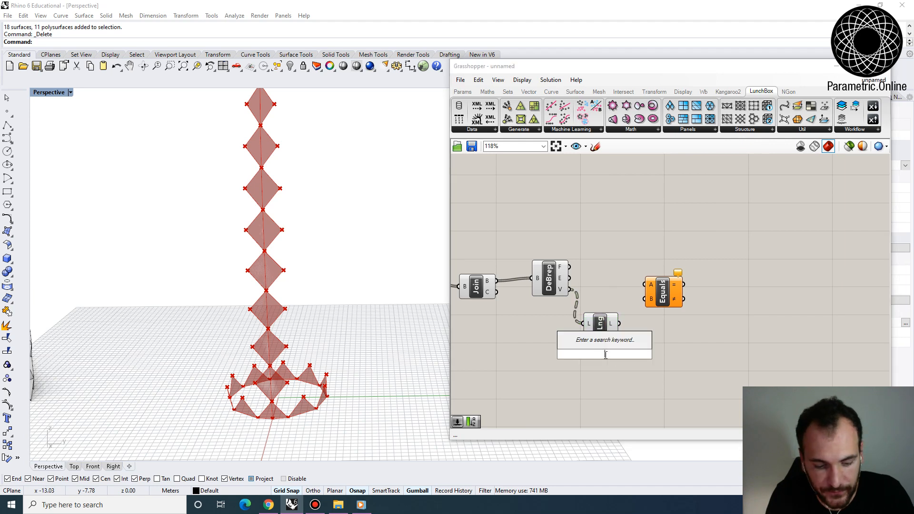
type("slider")
key("Return")
left_click_drag(654, 299, 699, 328)
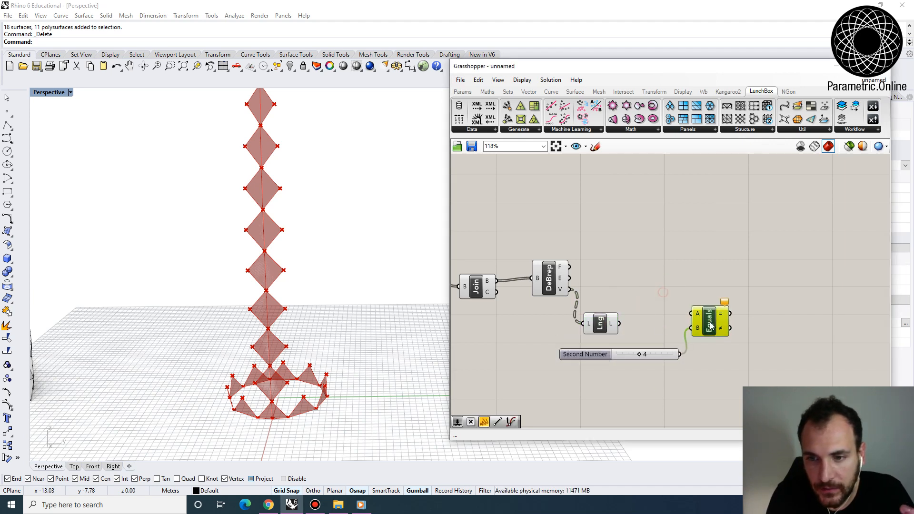
left_click_drag(607, 325, 638, 303)
left_click_drag(666, 355, 649, 340)
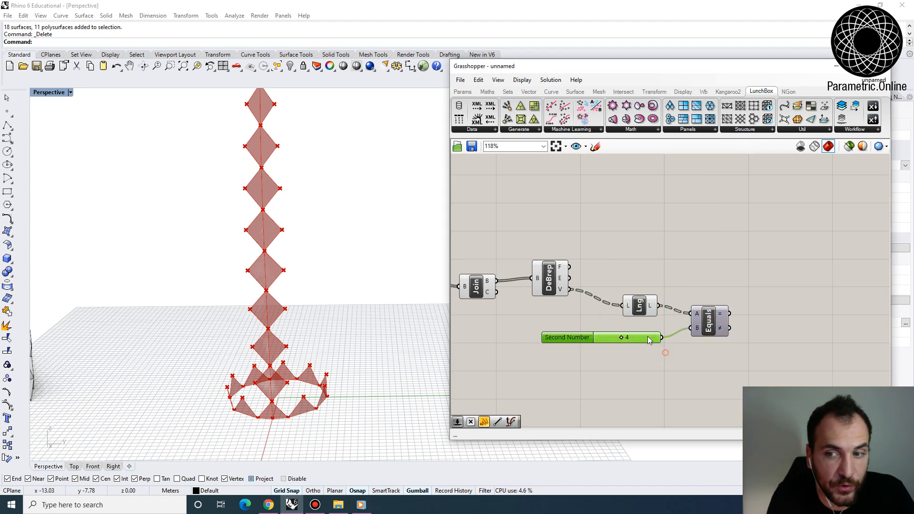
right_click_drag(698, 313, 663, 298)
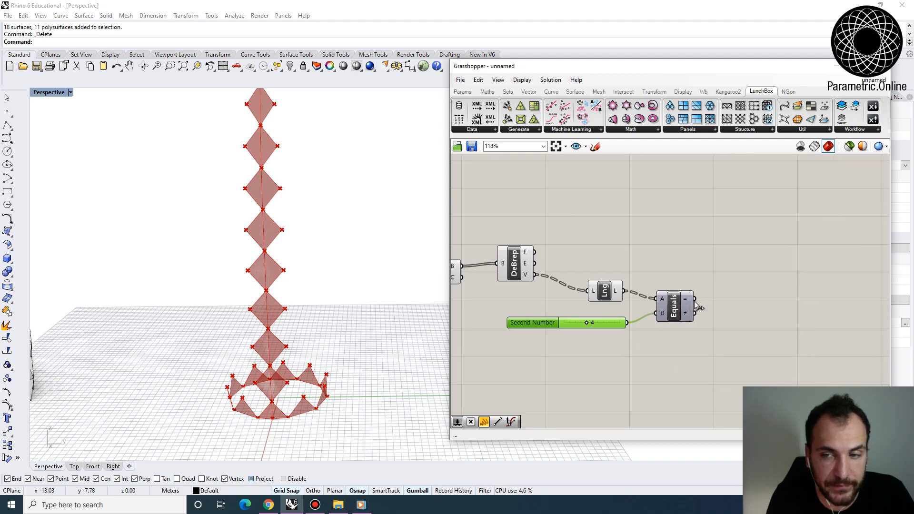
- Flatten the List Length output and check the true/false list from the Equality component
right_click(620, 295)
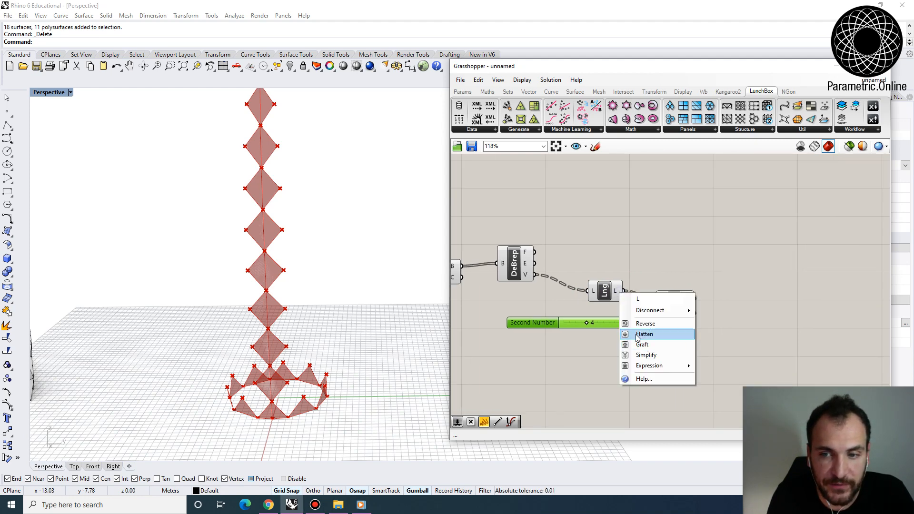
left_click(645, 335)
scroll(617, 293, "up", 2)
left_click_drag(616, 297, 586, 291)
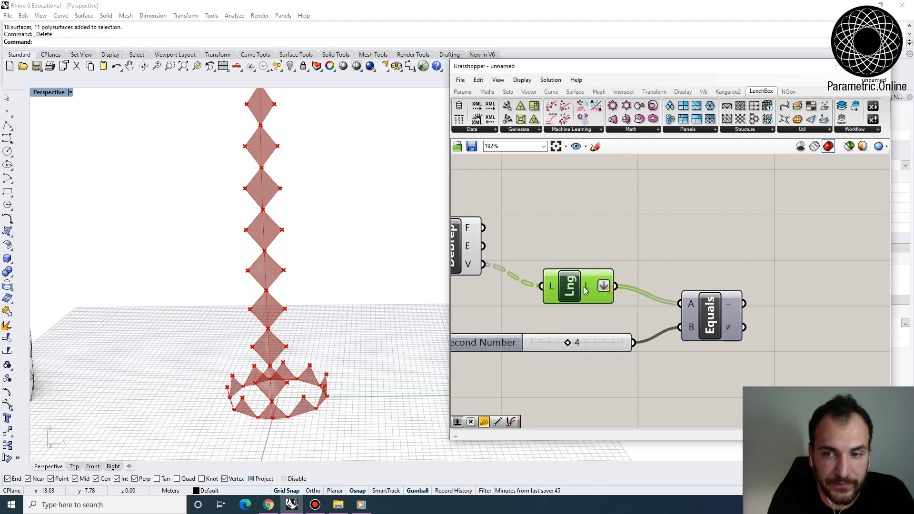
mouse_move(736, 303)
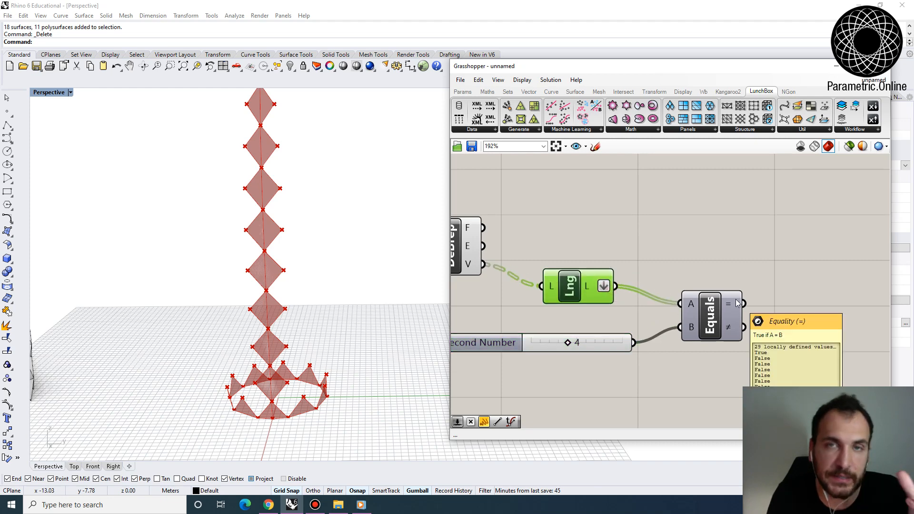
- Compare the joined breps listed by Brep Join with the true/false values of the Equality output
scroll(736, 303, "down", 3)
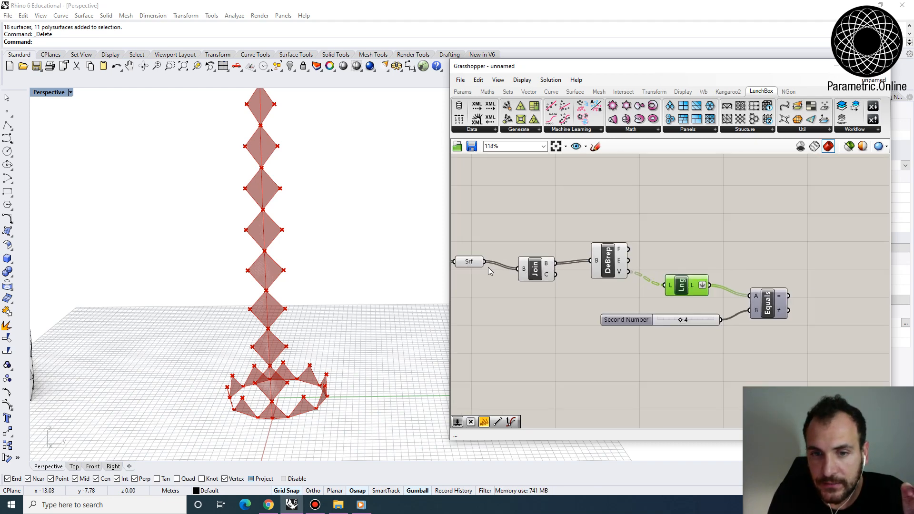
left_click(466, 249)
left_click_drag(537, 275, 531, 257)
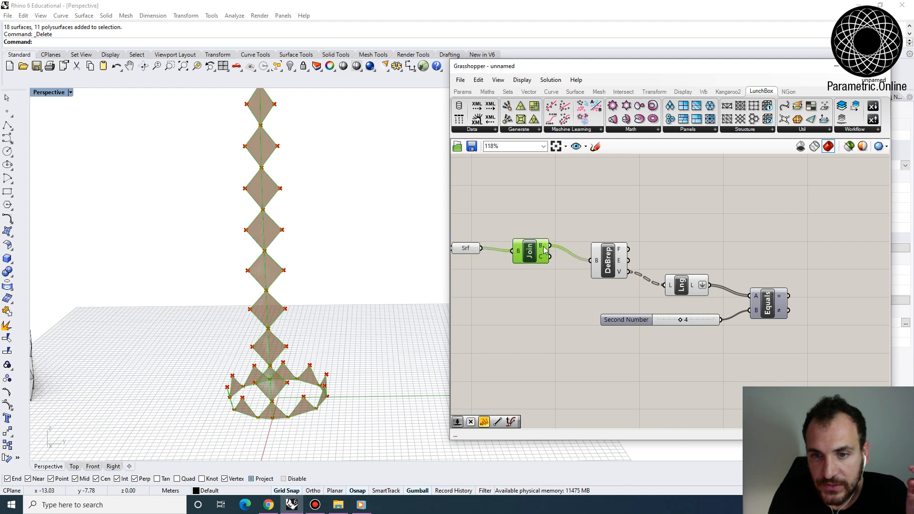
mouse_move(545, 249)
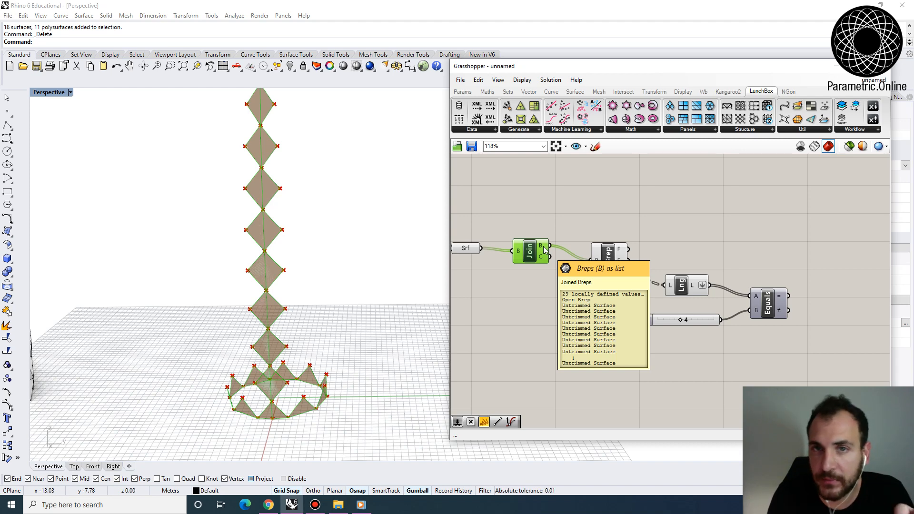
mouse_move(777, 296)
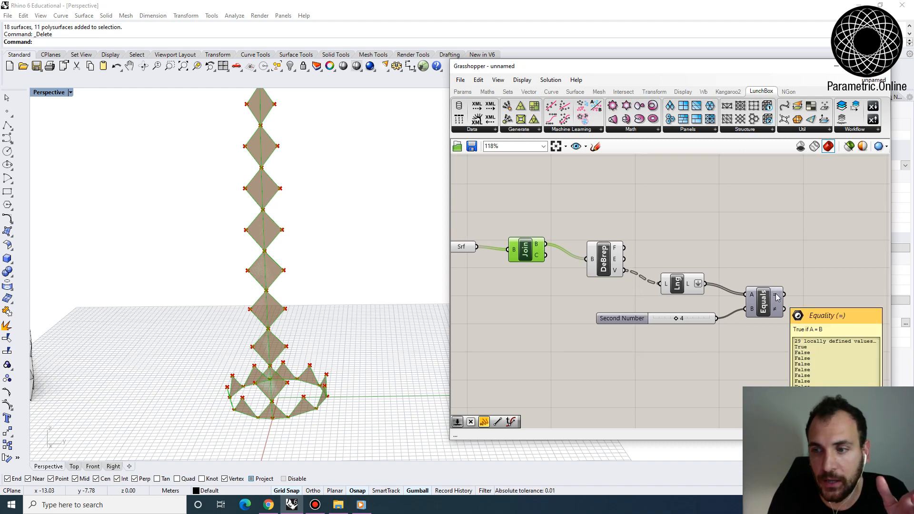
- Add a Cull Pattern component fed by the joined breps as its list and the Equality true output as its pattern
double_click(775, 283)
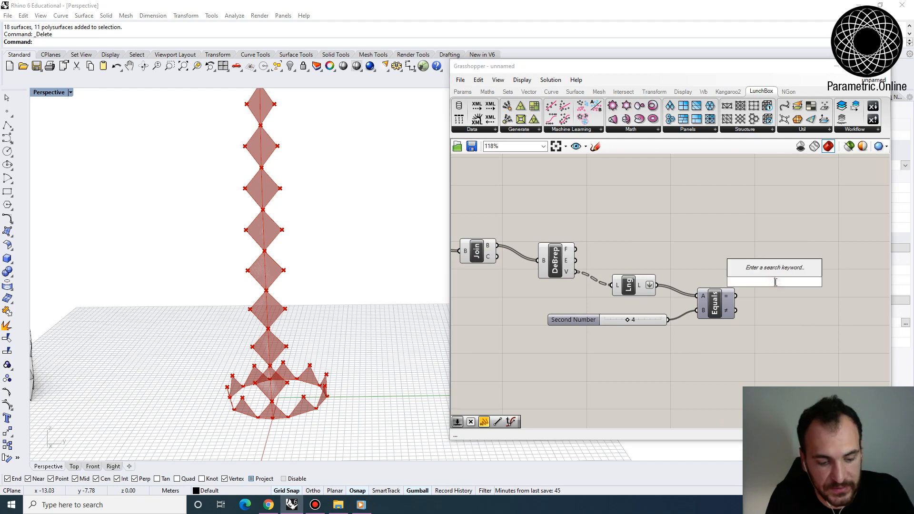
type("cull")
key("Return")
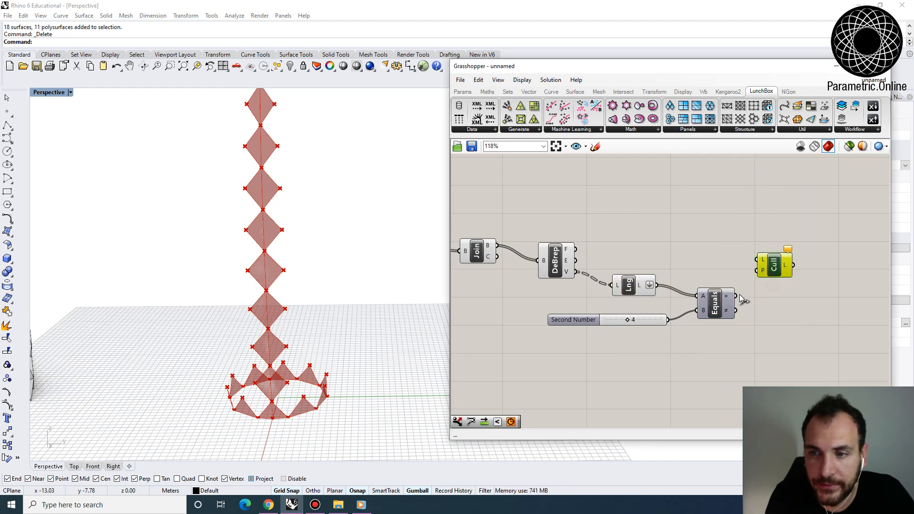
scroll(700, 275, "down", 2)
left_click_drag(639, 237, 759, 257)
right_click_drag(332, 361, 315, 319)
scroll(315, 319, "down", 4)
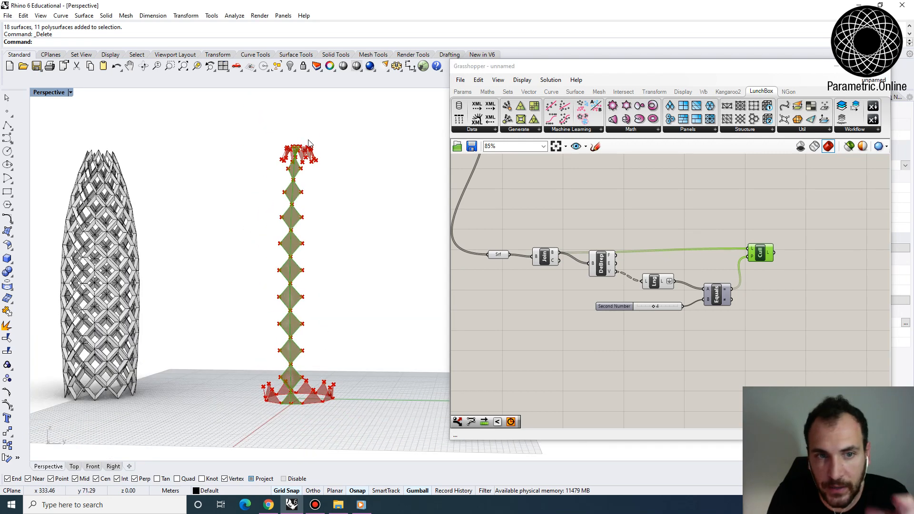
- Turn off the preview of the surface, Brep Join, Deconstruct Brep and List Length components to inspect only the culled diamonds
right_click_drag(577, 246, 592, 267)
left_click_drag(707, 369, 484, 233)
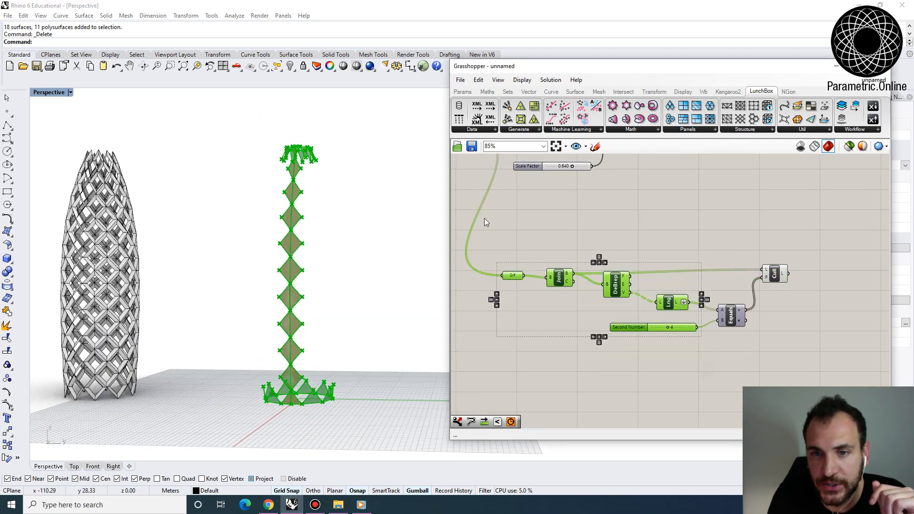
left_click(550, 80)
left_click(592, 221)
left_click(639, 239)
right_click_drag(341, 291, 315, 249)
scroll(340, 298, "down", 2)
scroll(312, 224, "up", 3)
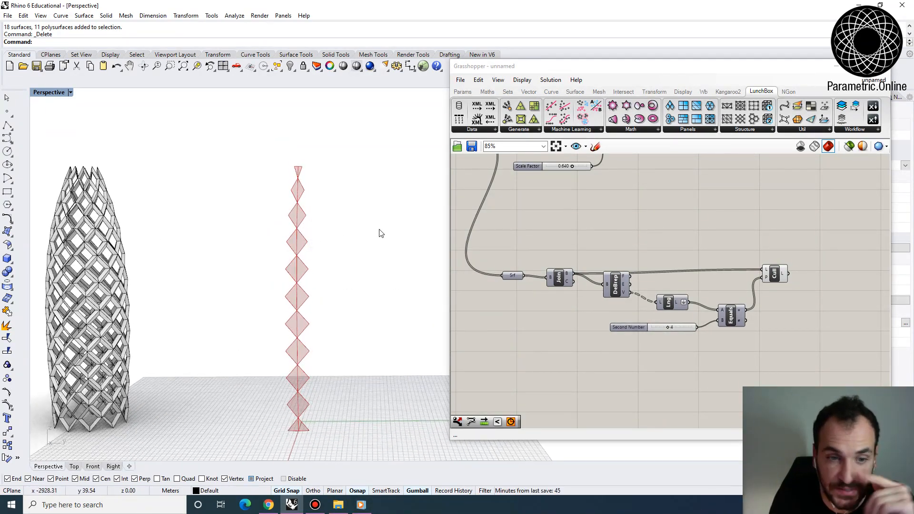
scroll(579, 239, "down", 2)
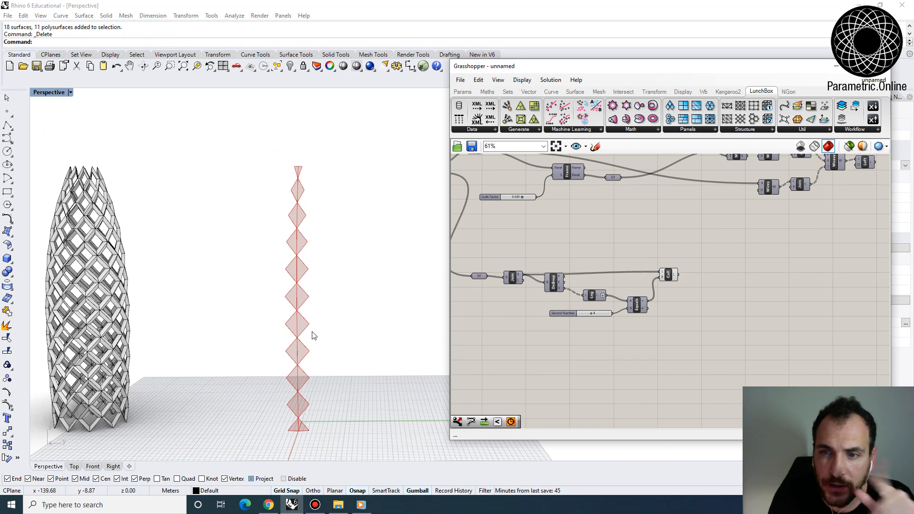
right_click_drag(317, 423, 309, 402)
- Add a Brep Wireframe component after Cull Pattern, feed it the culled diamonds, and check their edges in the viewport
right_click_drag(674, 315, 621, 312)
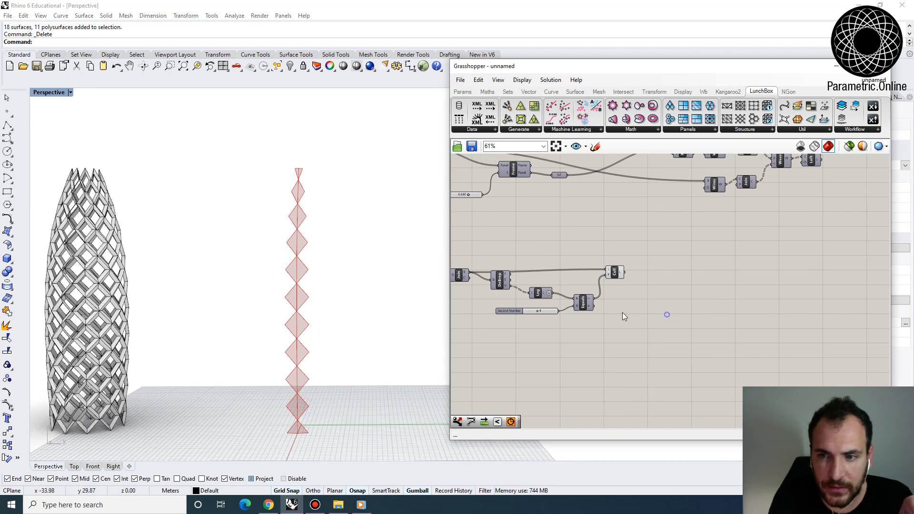
scroll(627, 281, "up", 4)
left_click_drag(599, 271, 623, 276)
scroll(623, 278, "down", 2)
double_click(644, 284)
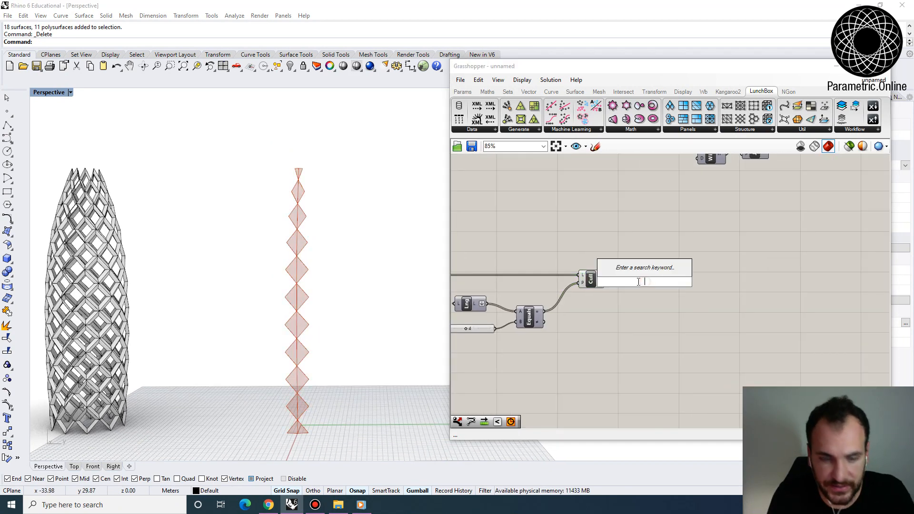
type("wirefa")
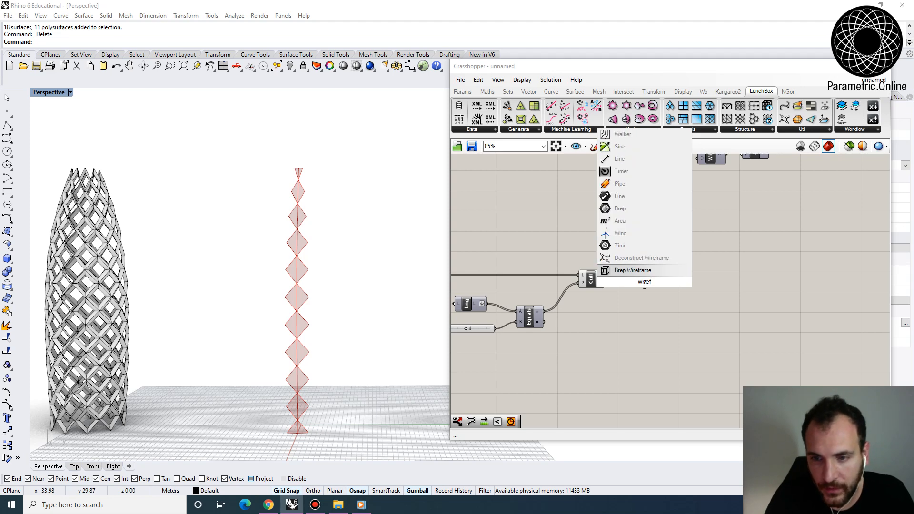
key("Return")
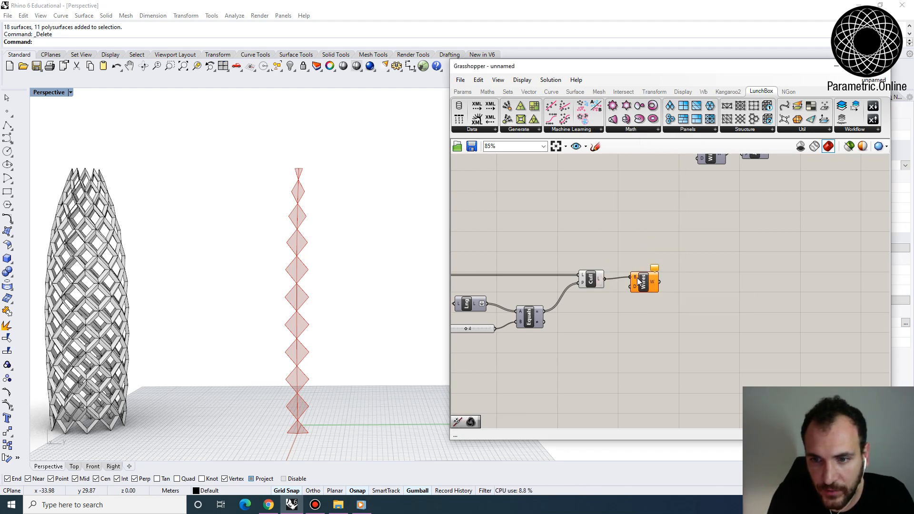
left_click_drag(640, 282, 652, 287)
scroll(331, 330, "up", 6)
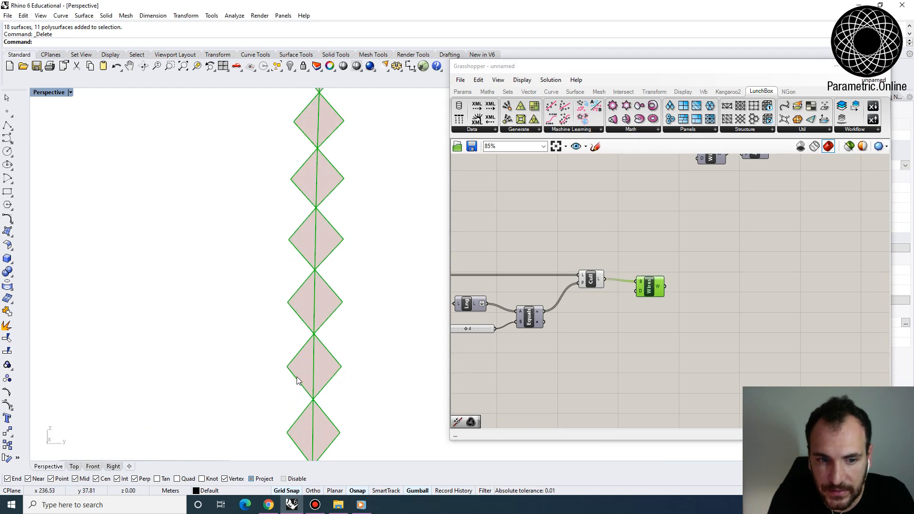
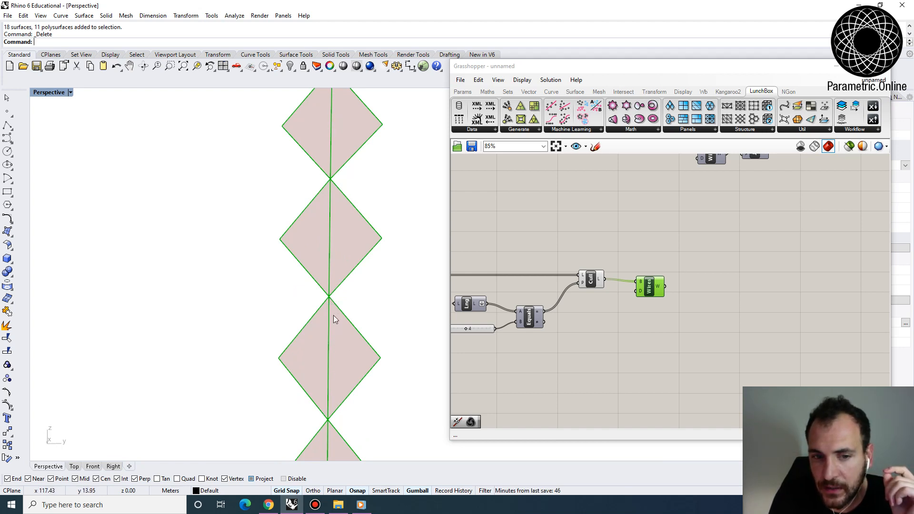
- Replace the Brep Wireframe component with a Deconstruct Brep component fed by the culled diamonds
key("Delete")
left_click(654, 283)
key("Delete")
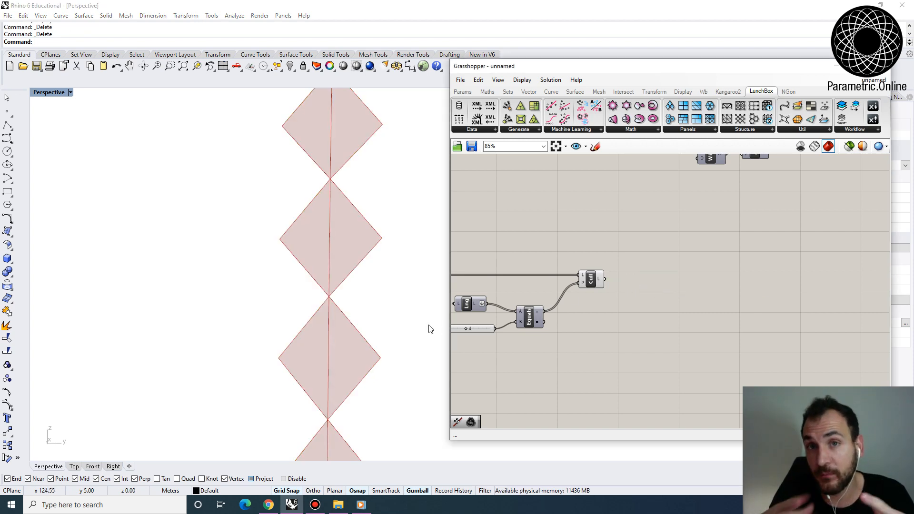
double_click(604, 305)
type("decon")
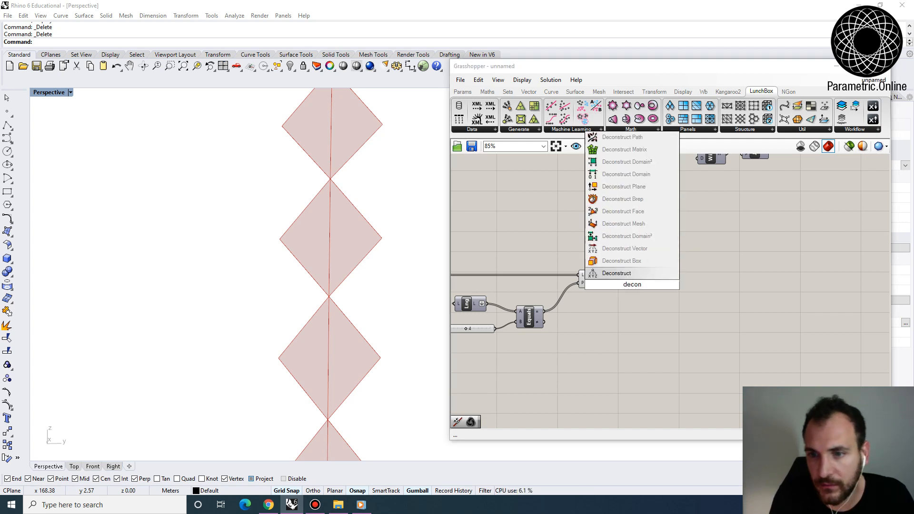
left_click(622, 199)
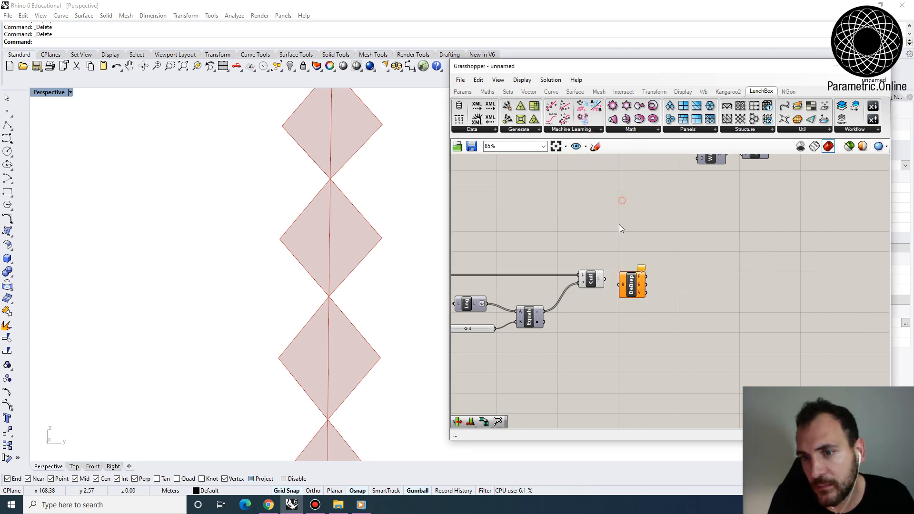
left_click_drag(603, 280, 633, 278)
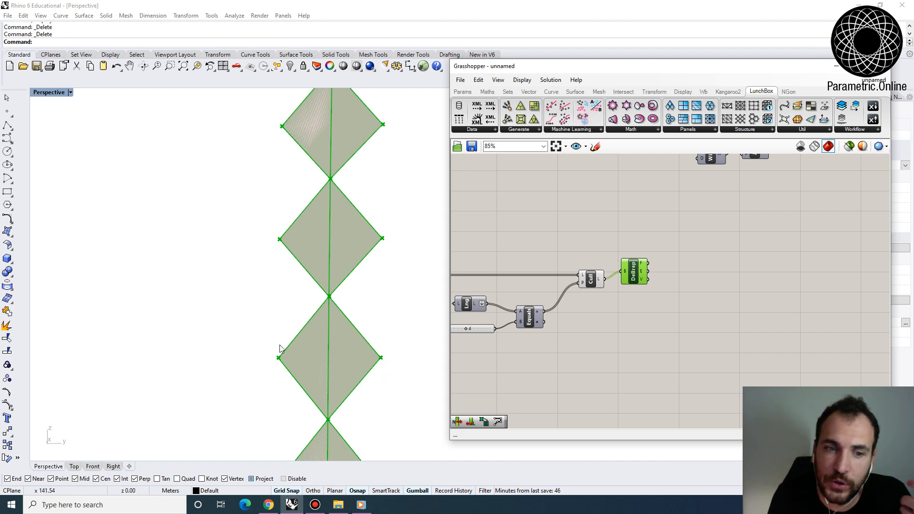
scroll(341, 321, "down", 10)
right_click_drag(342, 320, 344, 331)
right_click_drag(744, 263, 707, 265)
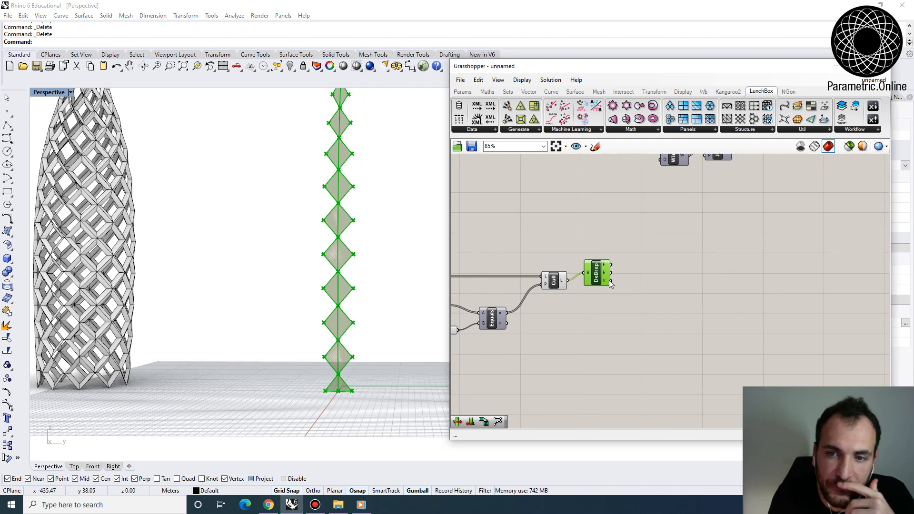
- Add an Area component fed by the culled diamonds and arrange it below the Deconstruct Brep component
left_click_drag(600, 279, 620, 257)
scroll(592, 266, "up", 2)
left_click(543, 287)
double_click(603, 314)
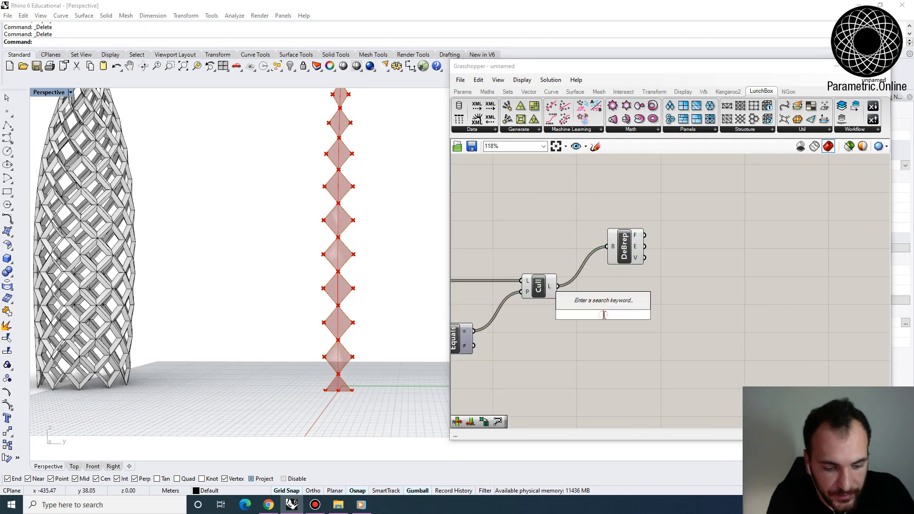
type("area")
key("Return")
left_click_drag(558, 286, 590, 312)
left_click(603, 313)
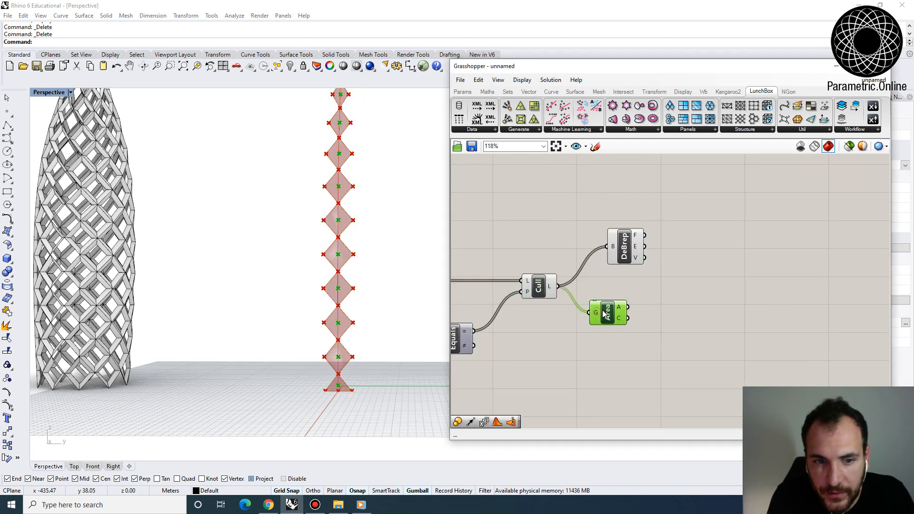
right_click_drag(363, 359, 328, 341)
scroll(328, 339, "down", 8)
scroll(355, 283, "up", 4)
right_click_drag(352, 285, 342, 312)
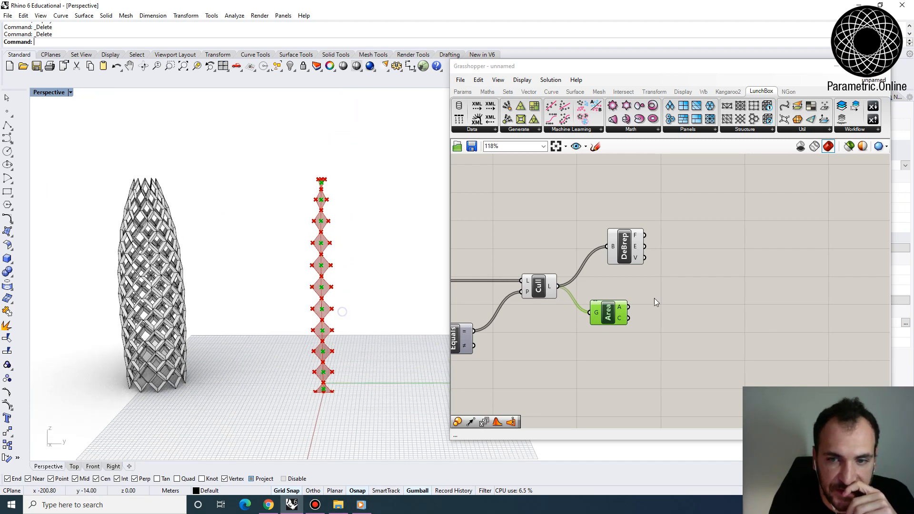
right_click_drag(654, 298, 603, 300)
left_click_drag(564, 256, 564, 252)
left_click_drag(551, 318, 559, 344)
- Add a List Item component fed by the vertices of Deconstruct Brep and leave room before it for an index slider
left_click(578, 233)
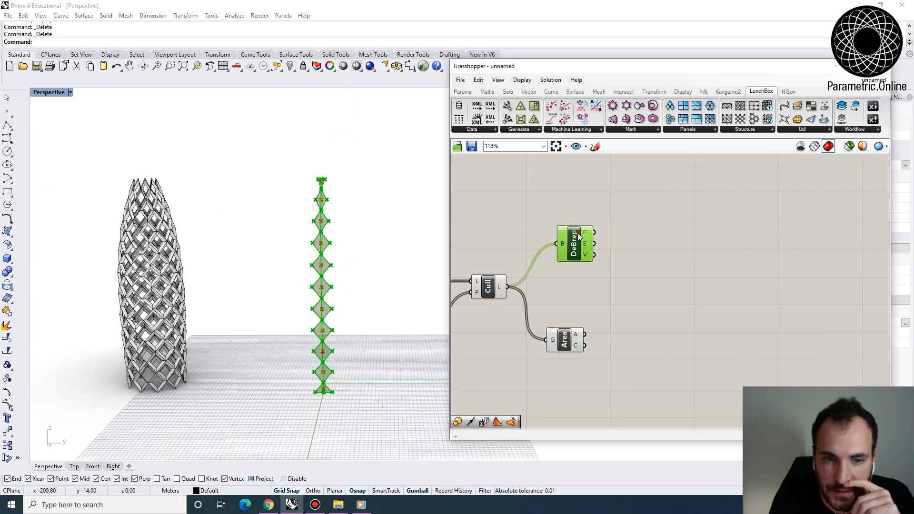
scroll(599, 253, "up", 5)
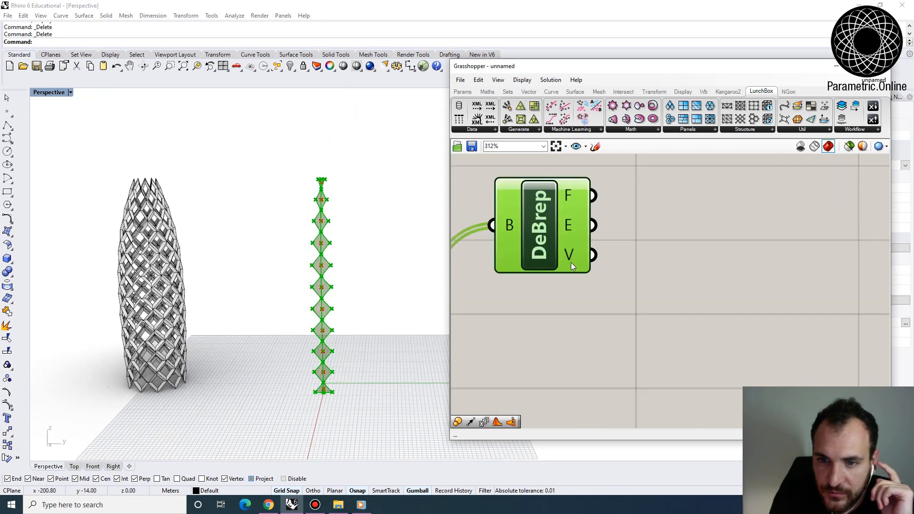
mouse_move(568, 258)
scroll(568, 258, "down", 3)
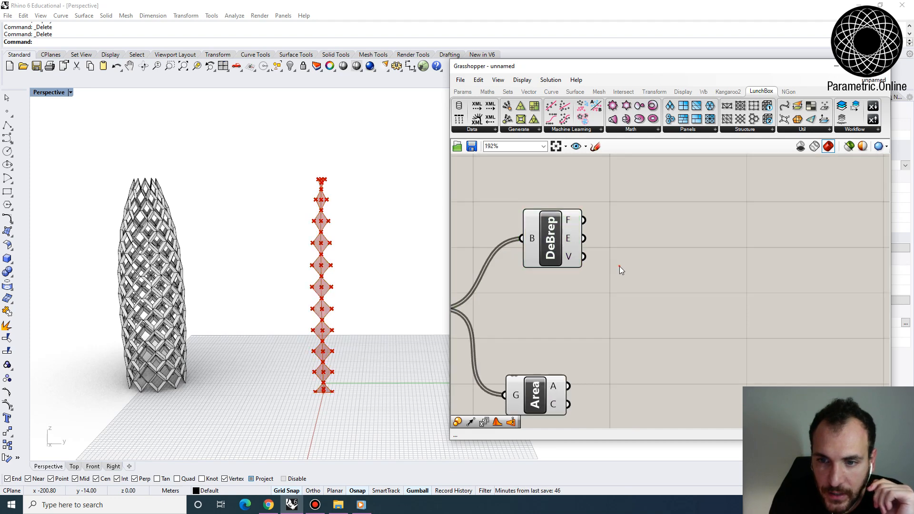
double_click(619, 266)
type("list l")
type("tem")
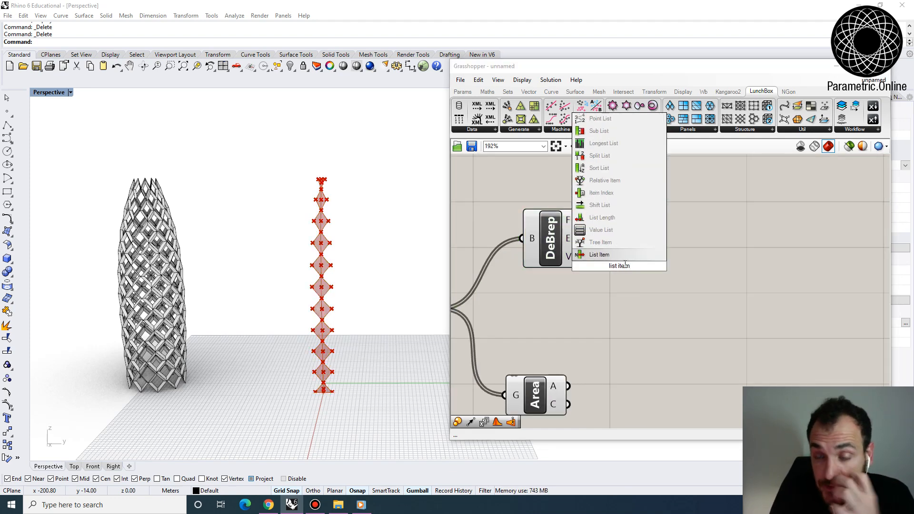
key("Return")
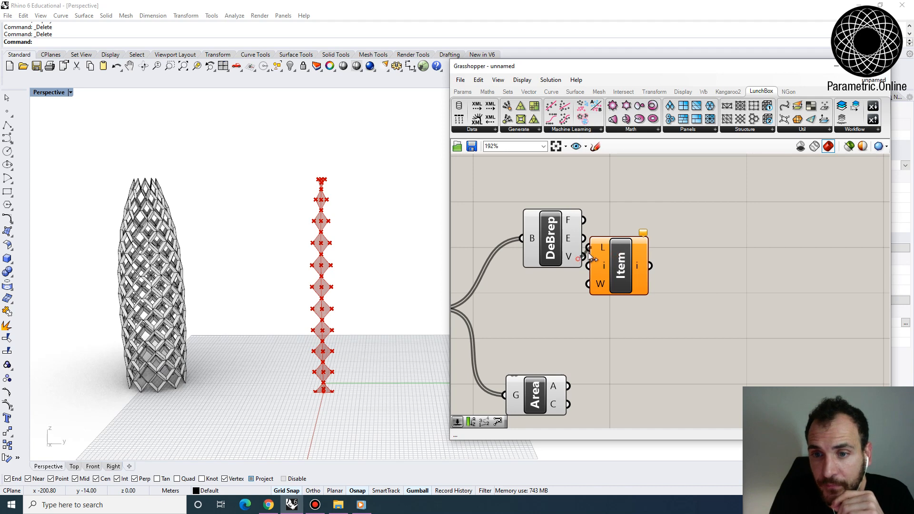
left_click_drag(588, 253, 590, 248)
left_click_drag(605, 252, 746, 253)
- Feed the List Item index from a new number slider set to 0 and check the selected vertices on the diamonds
double_click(616, 308)
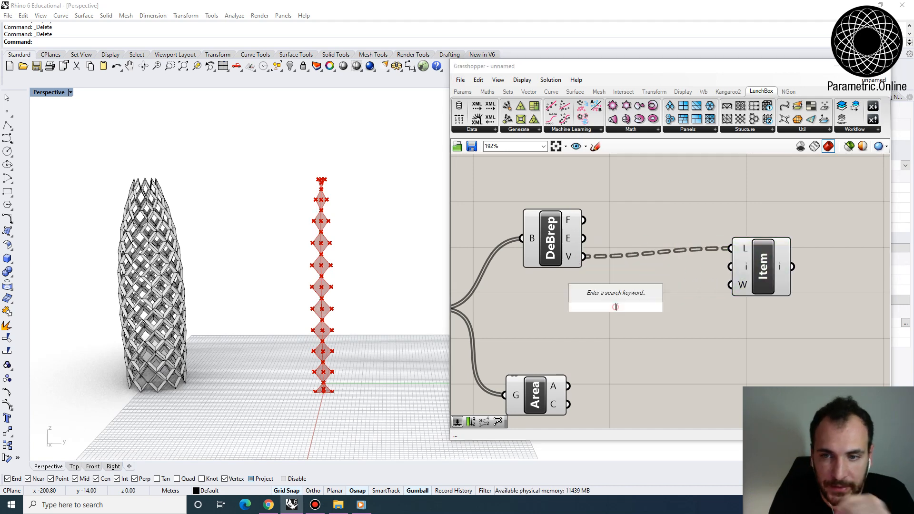
type("0")
key("Return")
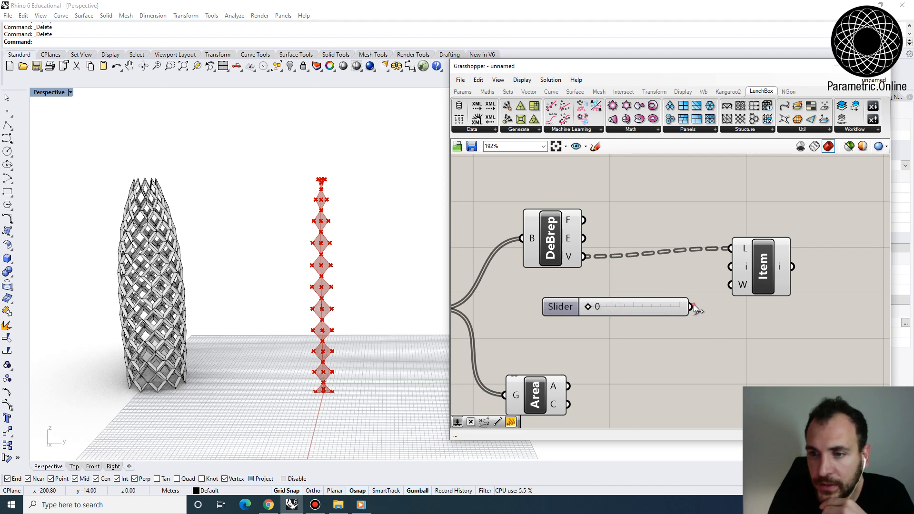
left_click_drag(691, 307, 774, 285)
scroll(319, 390, "up", 5)
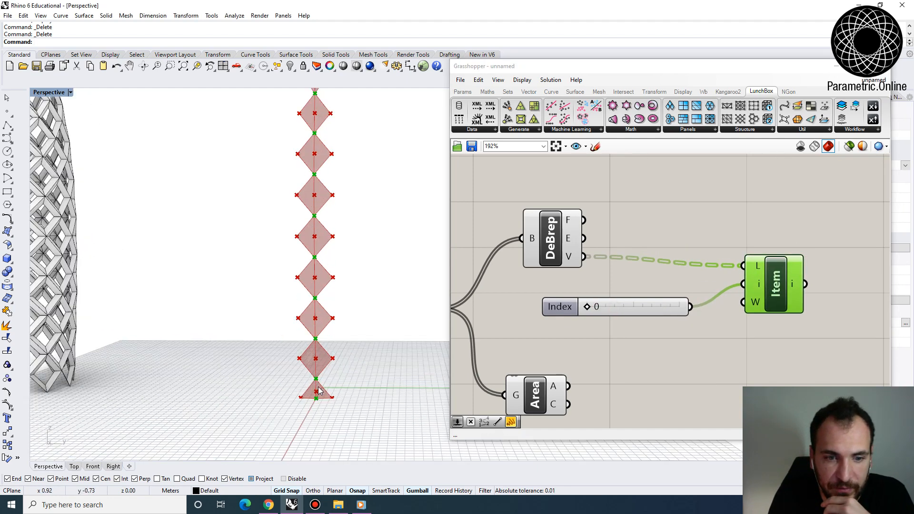
scroll(318, 386, "up", 5)
scroll(690, 302, "down", 1)
- Duplicate the List Item and its index slider three times, setting the copies' indices to 1, 2 and 3
right_click_drag(691, 301, 660, 284)
left_click_drag(746, 327, 588, 232)
left_click_drag(729, 278, 819, 303)
left_click_drag(658, 320, 666, 321)
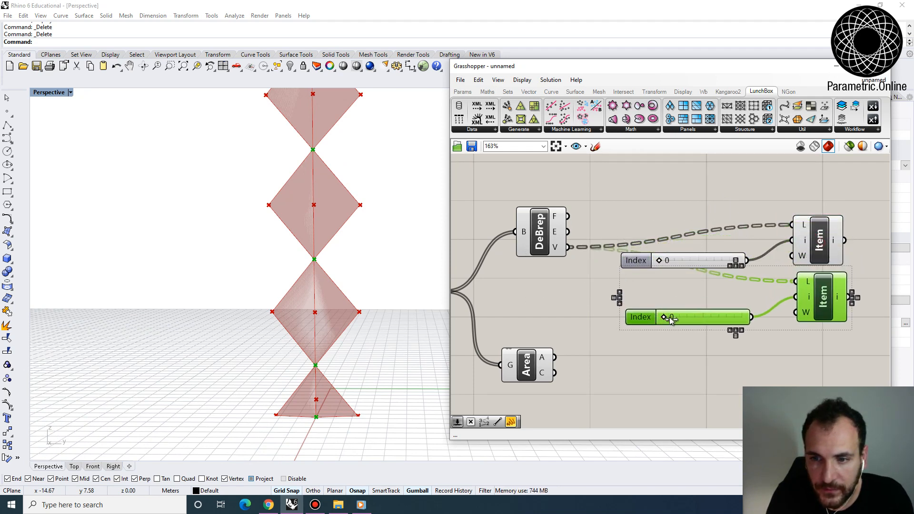
right_click_drag(694, 282, 631, 265)
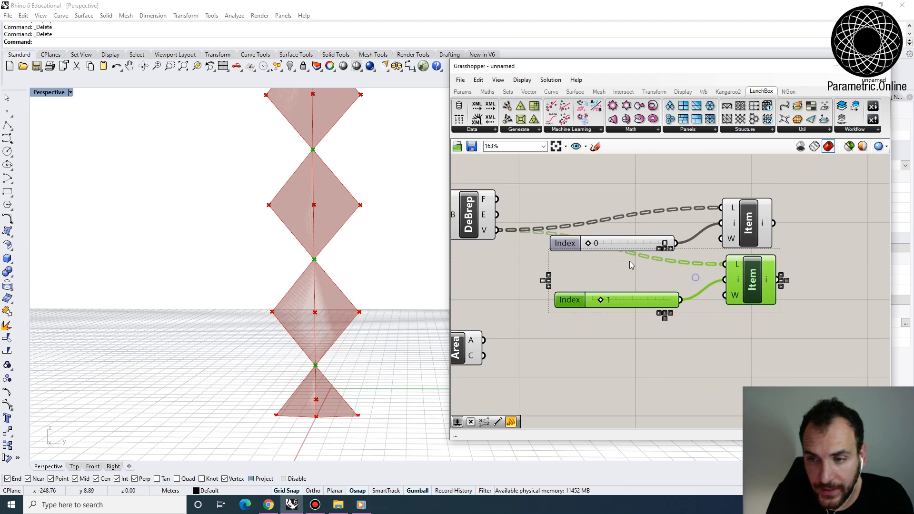
scroll(646, 260, "down", 2)
left_click_drag(724, 274, 726, 318, "alt")
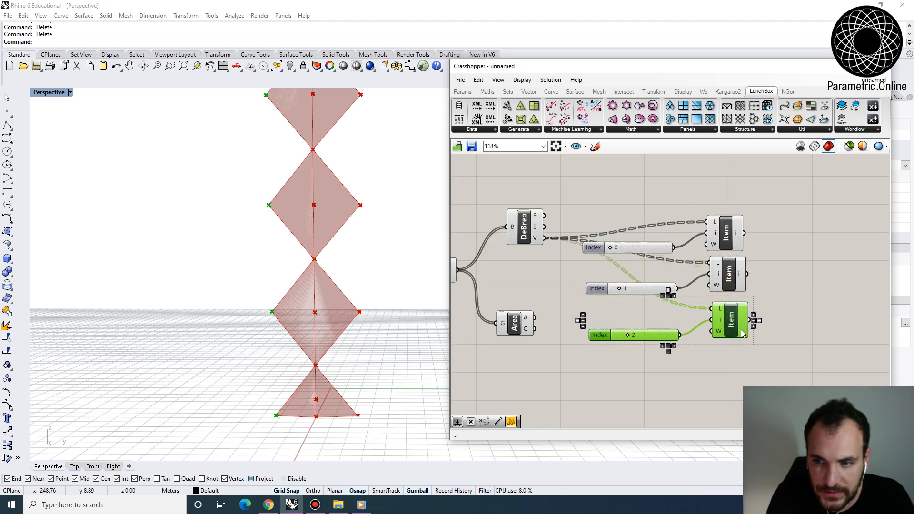
left_click_drag(742, 333, 745, 378, "alt")
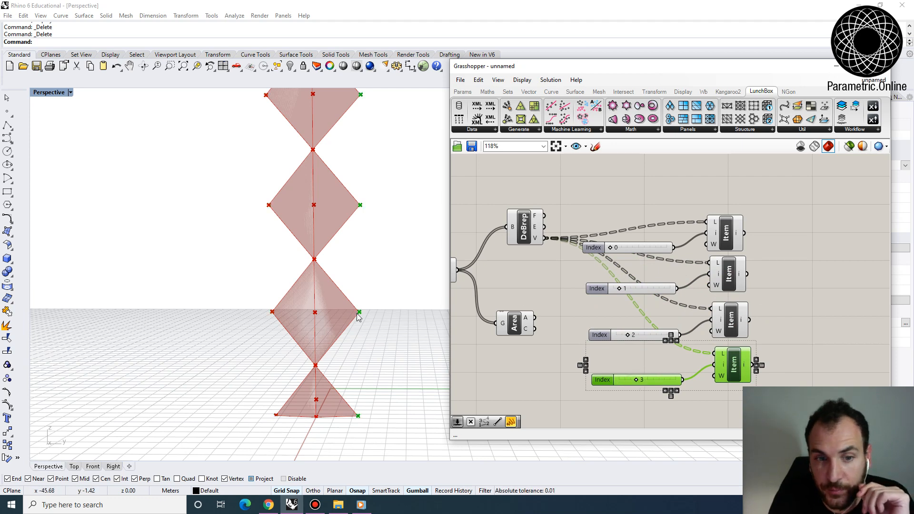
scroll(689, 305, "down", 2)
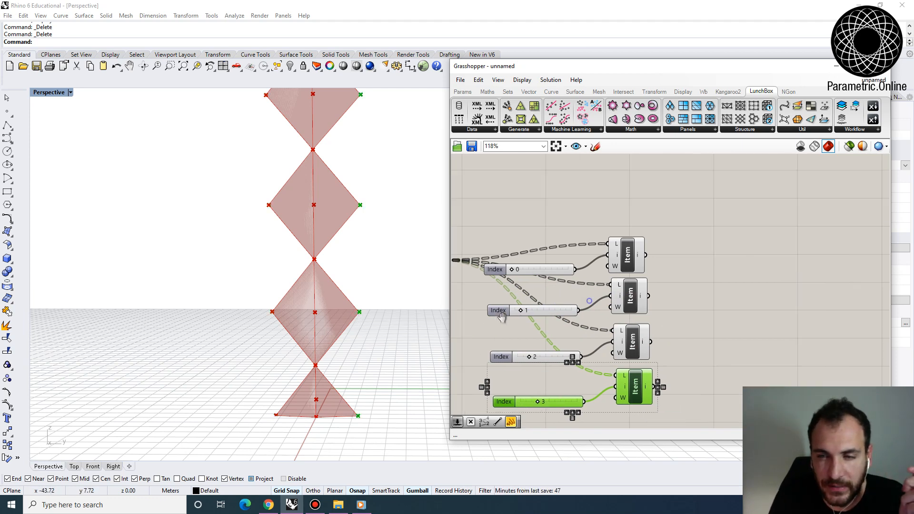
- Add a Merge component beyond the four List Item components
double_click(689, 302)
type("merge")
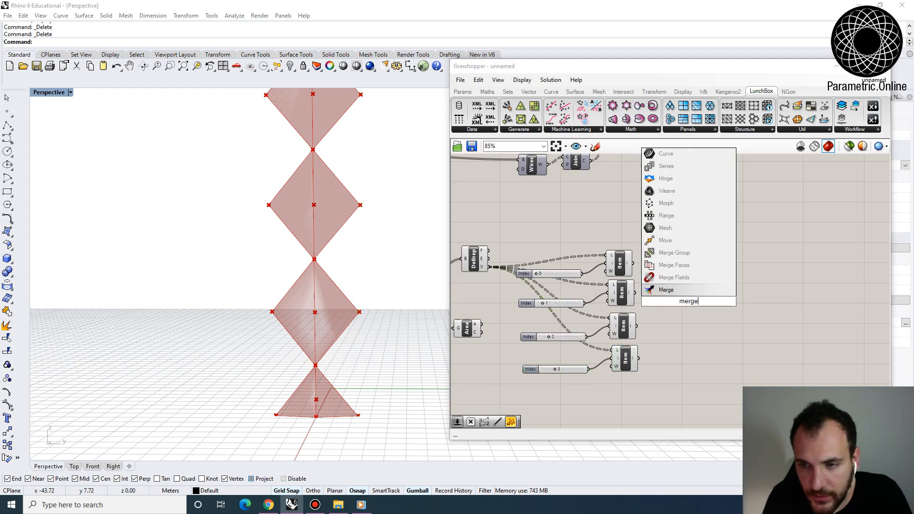
key("Return")
scroll(689, 307, "up", 3)
left_click_drag(689, 306, 695, 289)
scroll(695, 290, "down", 2)
right_click_drag(695, 289, 742, 286)
- Feed the four List Item outputs into Merge in the perimeter order of indices 0, 2, 1 and 3
left_click(658, 254)
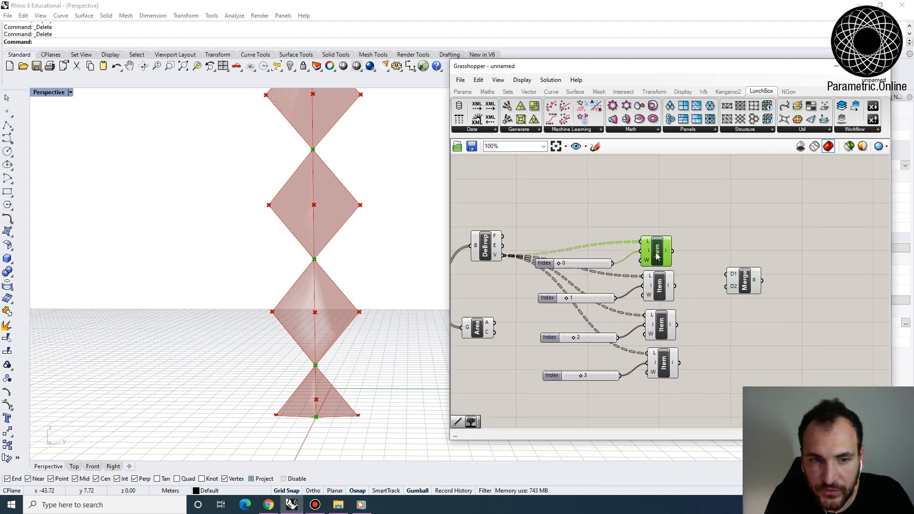
right_click_drag(631, 272, 636, 255)
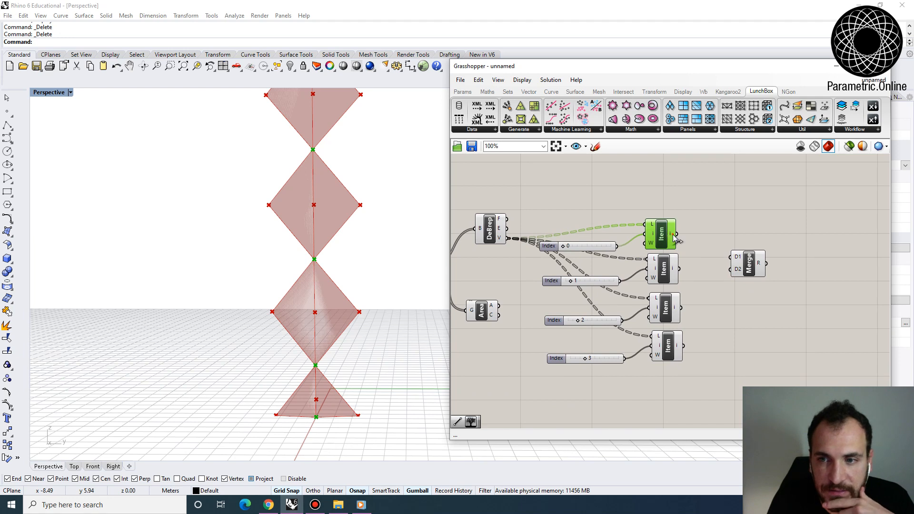
left_click(669, 309)
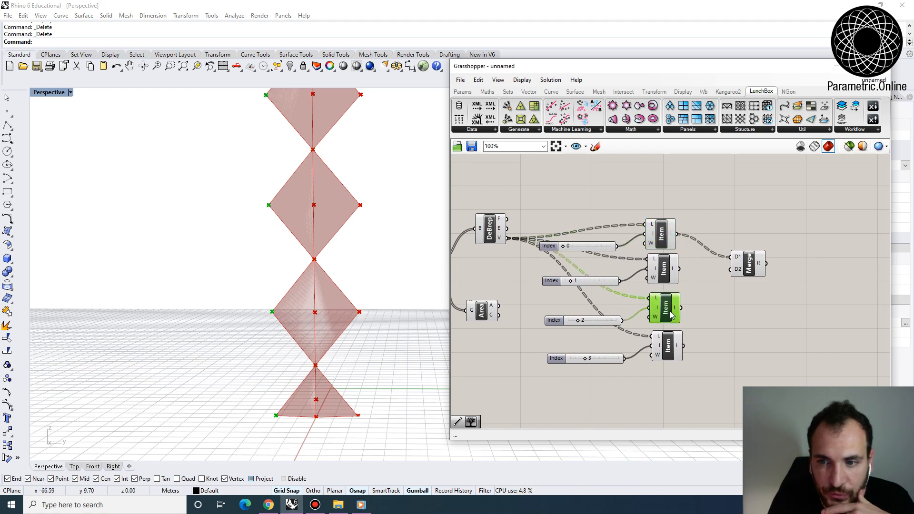
left_click_drag(738, 270, 732, 269)
left_click(660, 272)
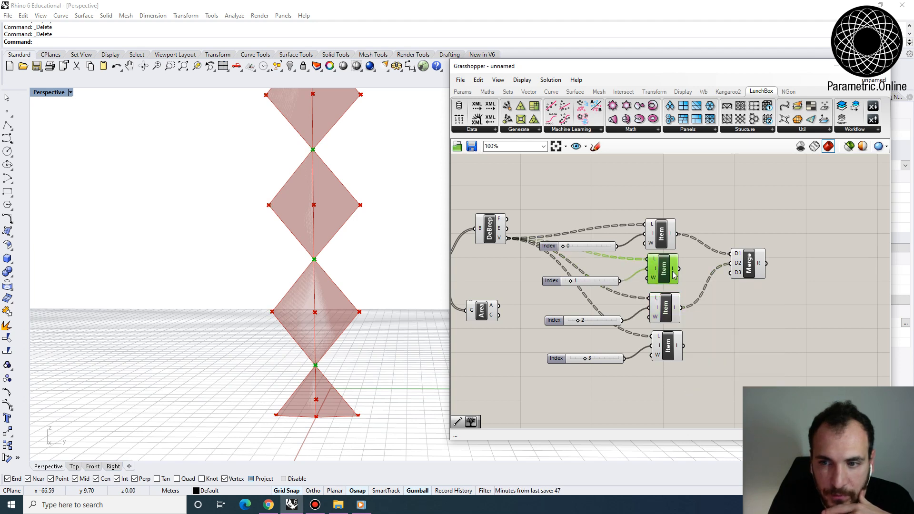
left_click_drag(733, 276, 732, 274)
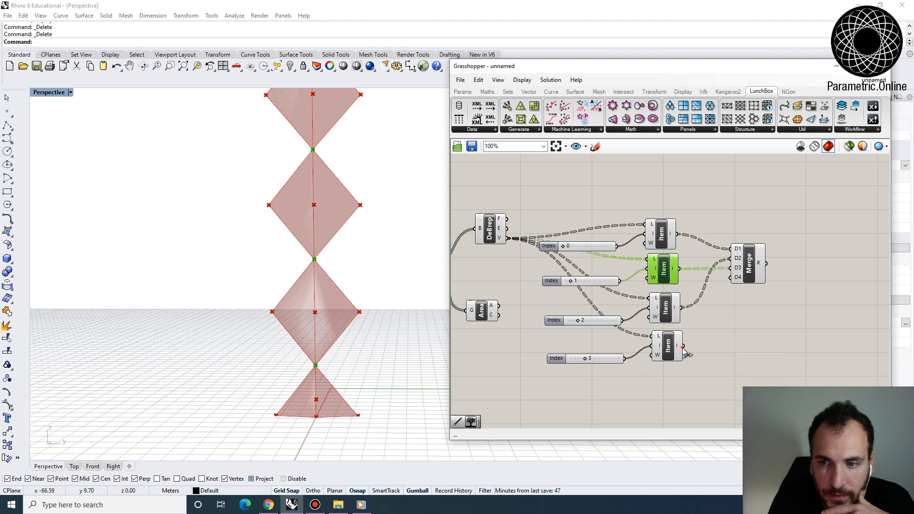
left_click_drag(683, 346, 731, 277)
left_click(747, 269)
right_click_drag(720, 289, 660, 306)
right_click_drag(343, 331, 356, 304)
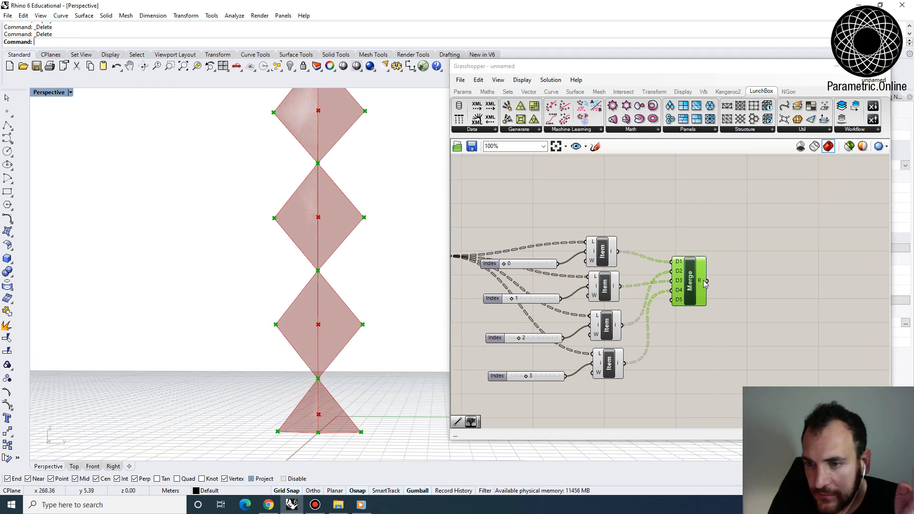
- Add a PolyLine component fed by the merged vertices and check the resulting outlines around the diamonds
double_click(753, 280)
type("po")
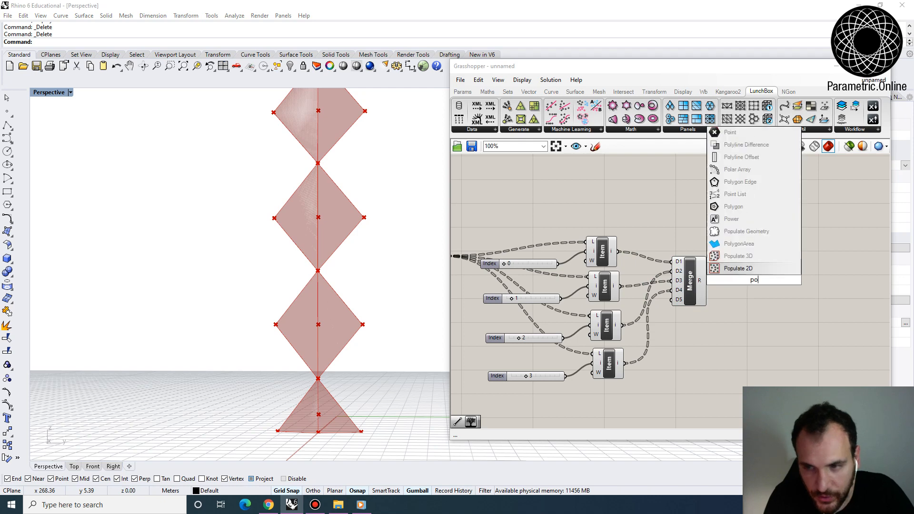
type("l")
left_click(735, 158)
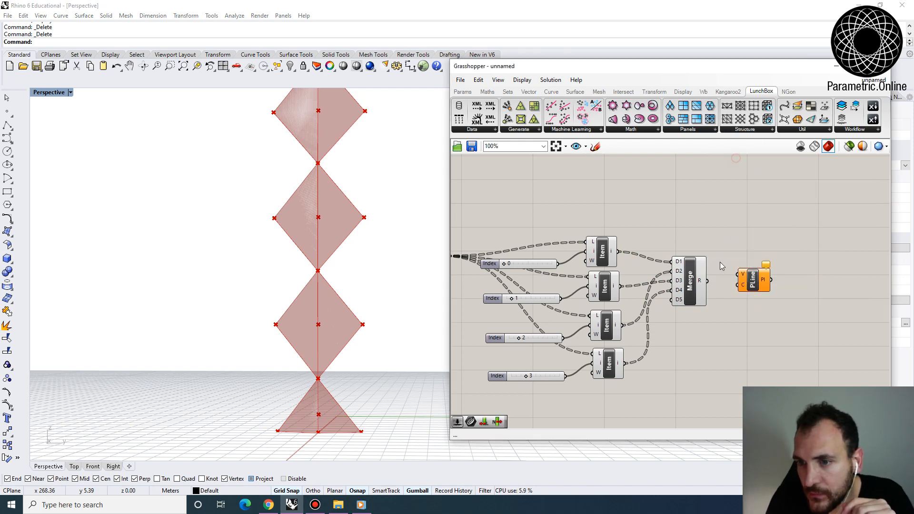
left_click_drag(743, 276, 707, 281)
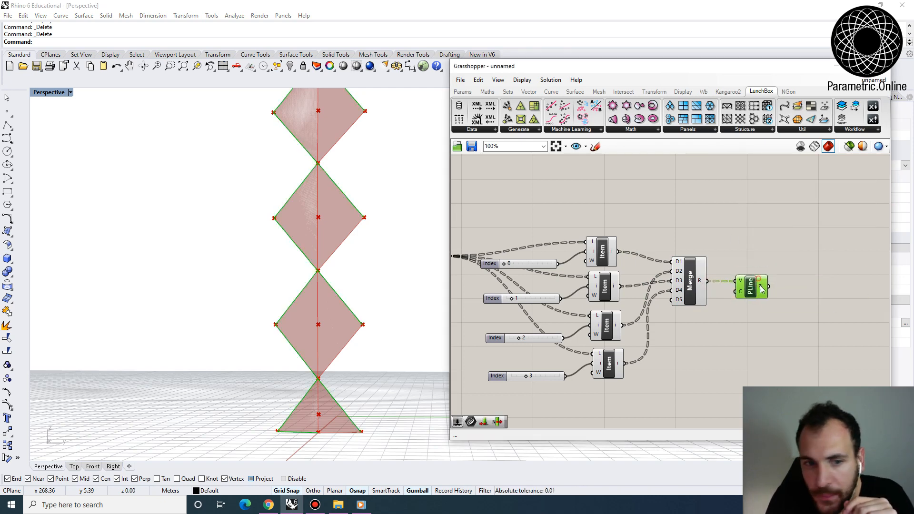
scroll(331, 328, "down", 3)
scroll(332, 327, "down", 3)
scroll(350, 227, "up", 2)
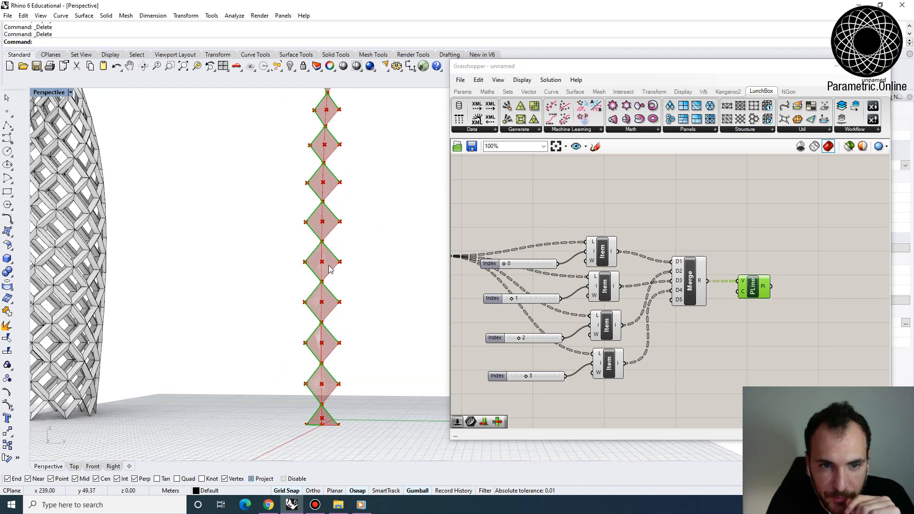
- Set the PolyLine's closed input to True
scroll(761, 272, "up", 3)
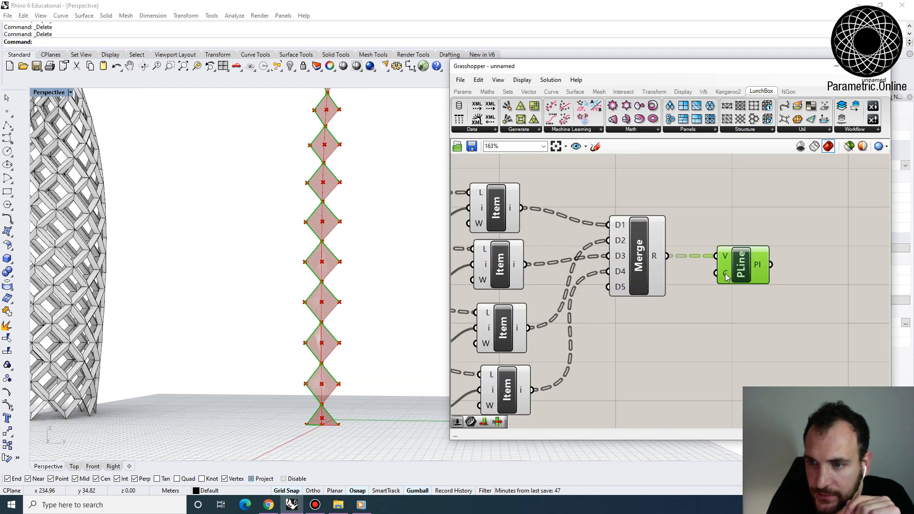
right_click(726, 275)
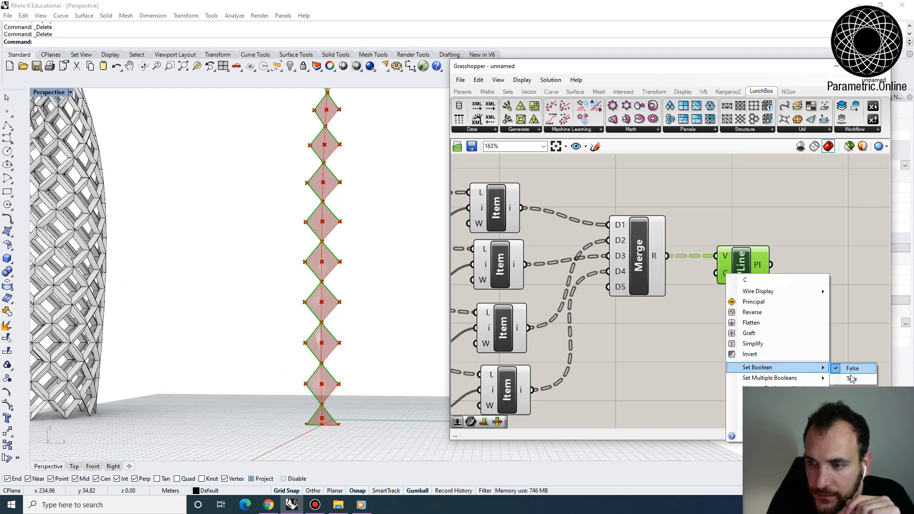
left_click(851, 378)
scroll(391, 295, "down", 5)
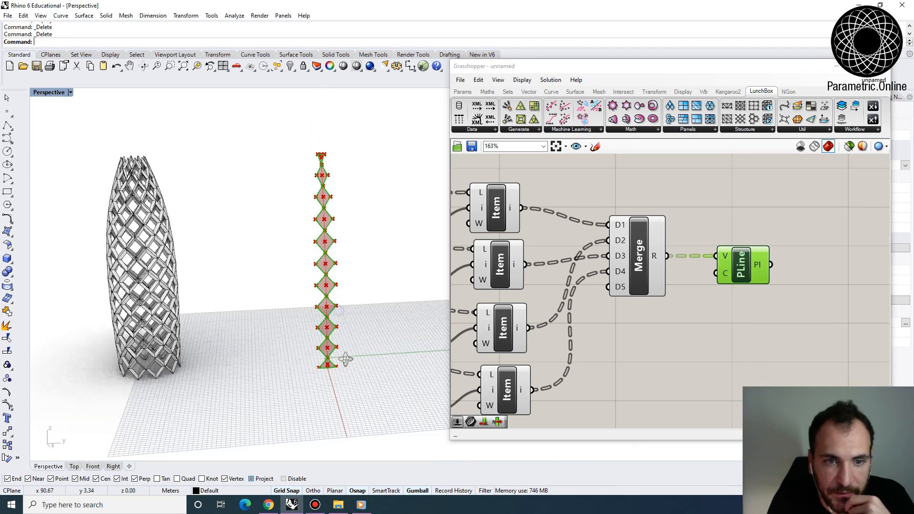
- Turn off the preview of the components from Cull through Merge and check the PolyLine outlines of the seam diamonds
scroll(720, 296, "down", 5)
left_click_drag(736, 323, 583, 251)
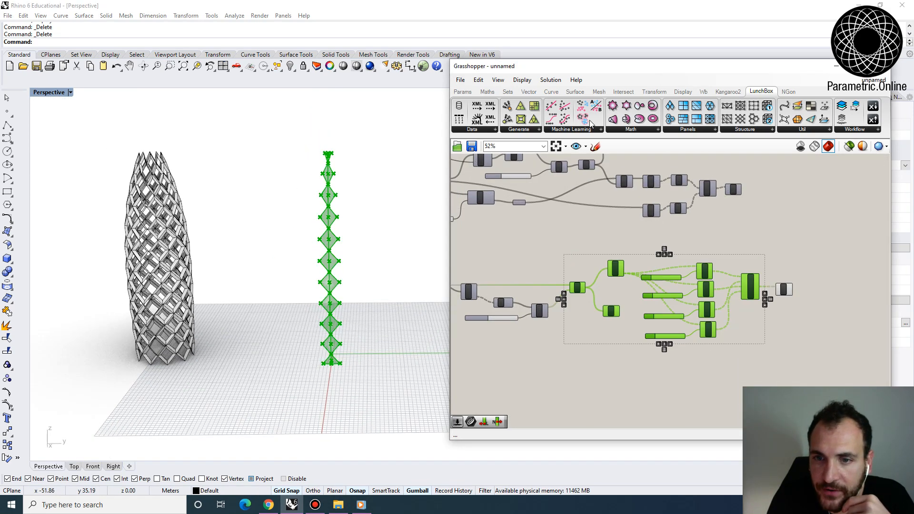
left_click(546, 80)
left_click(589, 221)
left_click(678, 243)
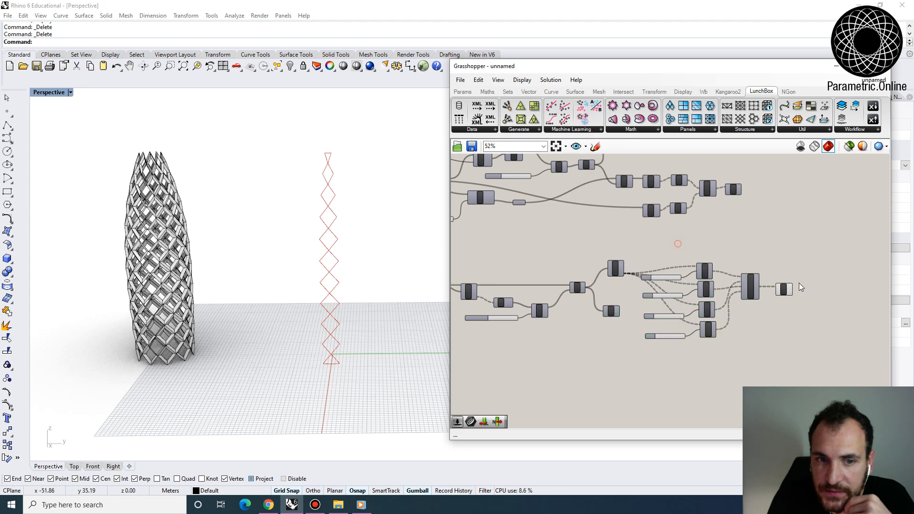
scroll(800, 283, "up", 4)
left_click(768, 294)
scroll(678, 264, "down", 2)
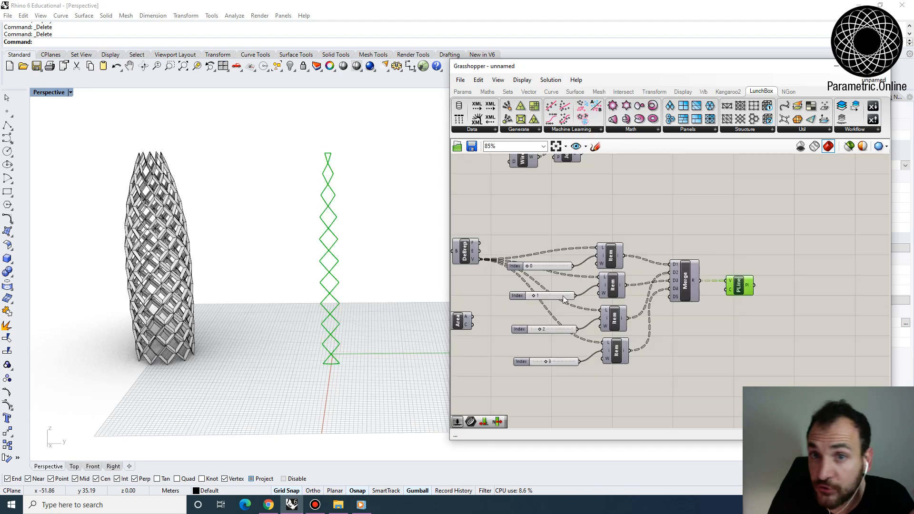
- Move the Area component beneath PolyLine and turn on its preview to show the diamond centroids
right_click_drag(565, 299, 611, 281)
left_click(492, 317)
left_click_drag(499, 309, 785, 308)
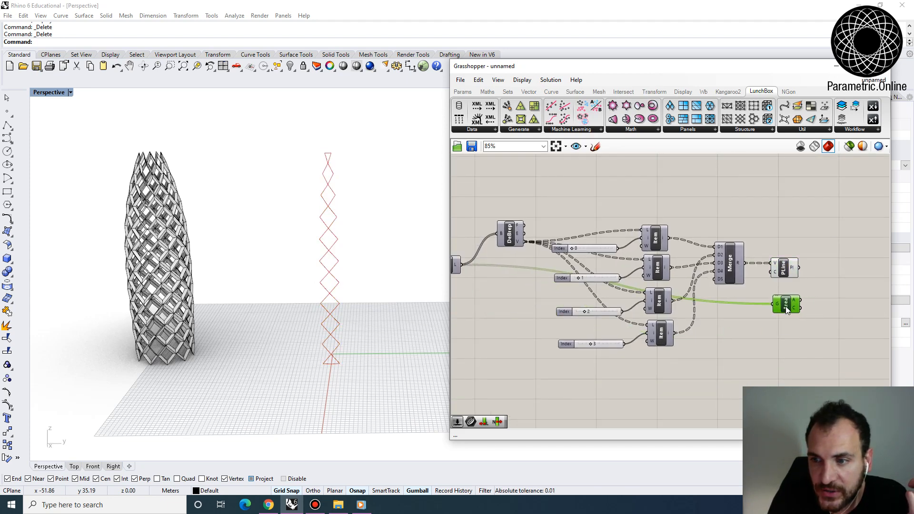
right_click(785, 306)
left_click(785, 326)
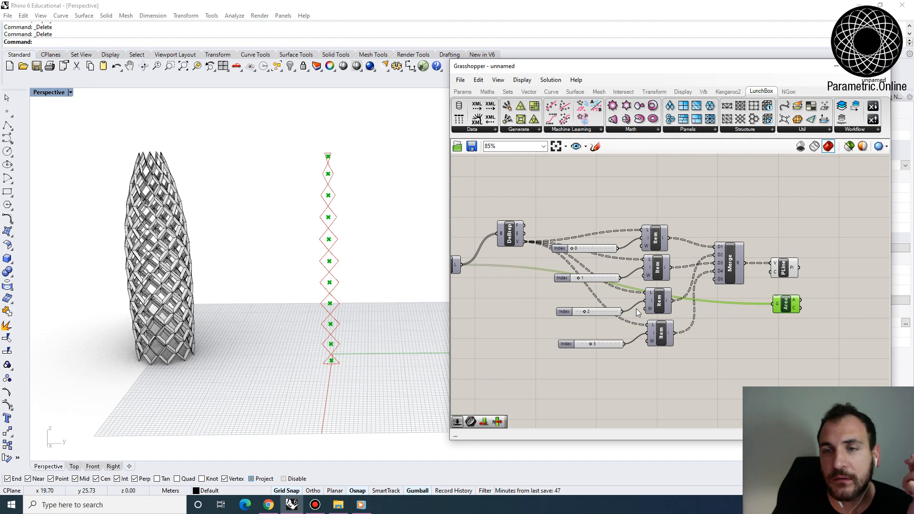
- Examine the original diamond framing branch, comparing its components with the new PolyLine and Area branch
scroll(628, 294, "down", 5)
scroll(640, 238, "up", 3)
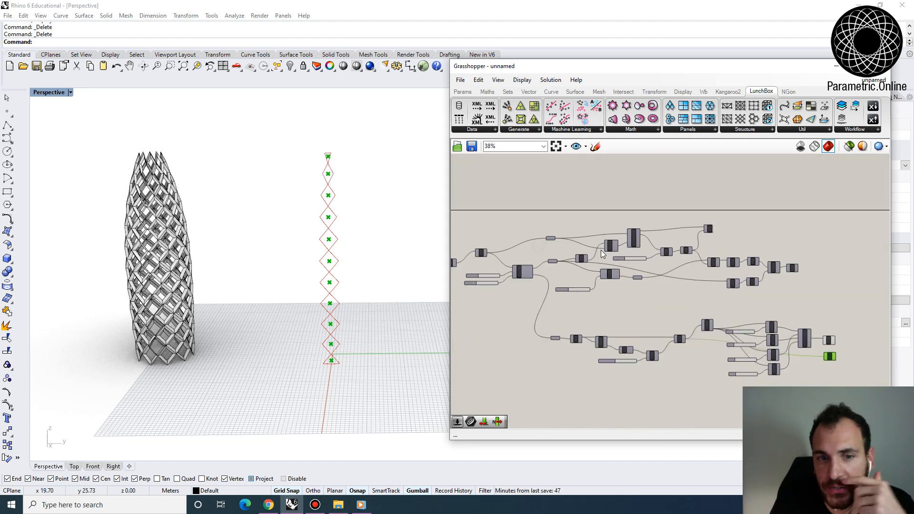
scroll(631, 221, "down", 2)
right_click_drag(827, 335, 693, 322)
scroll(693, 321, "up", 4)
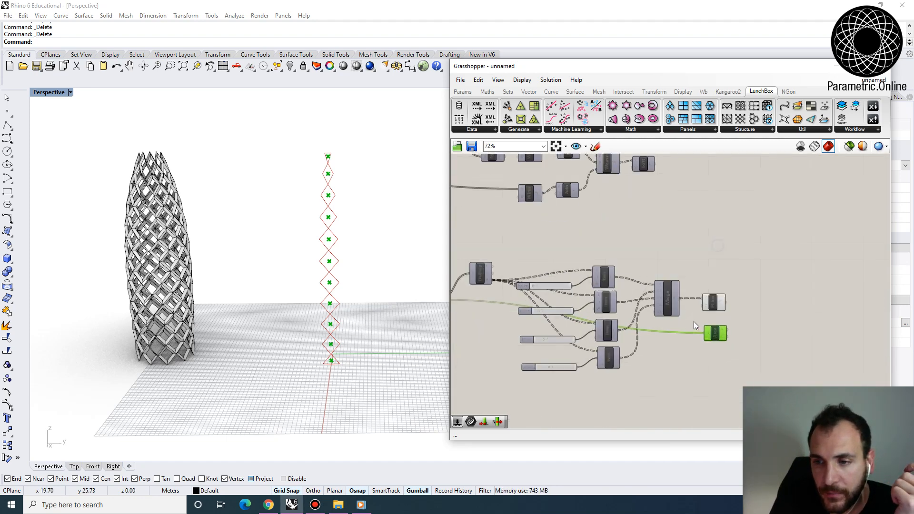
scroll(670, 302, "down", 2)
right_click_drag(541, 258, 592, 263)
scroll(602, 261, "down", 2)
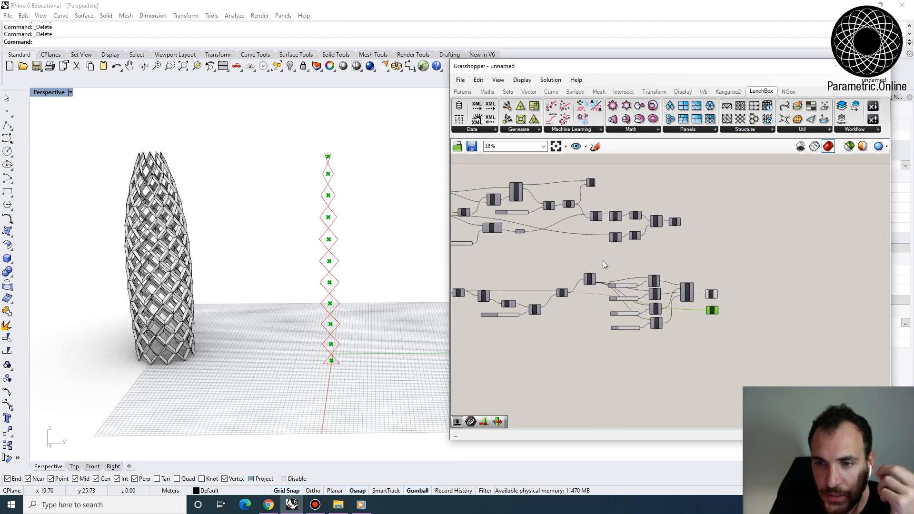
scroll(556, 233, "up", 4)
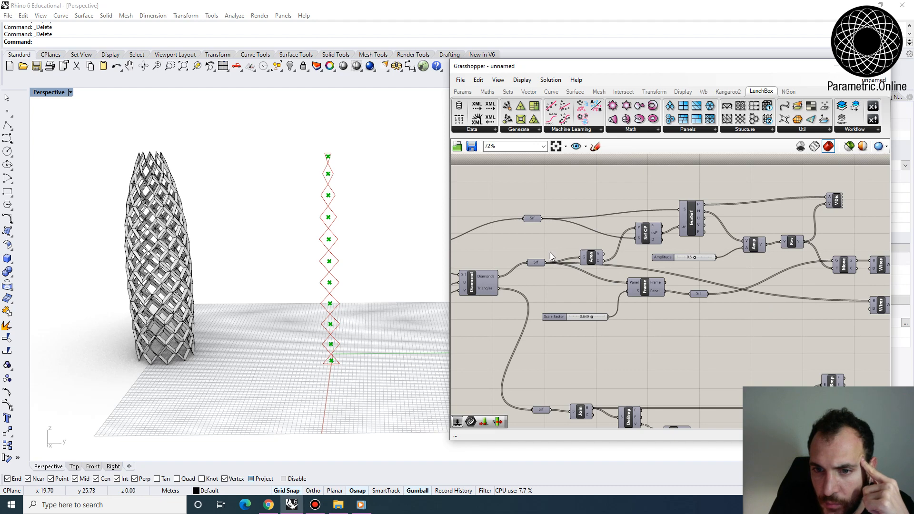
scroll(550, 252, "down", 2)
scroll(776, 327, "up", 5)
left_click(838, 371)
scroll(801, 340, "down", 4)
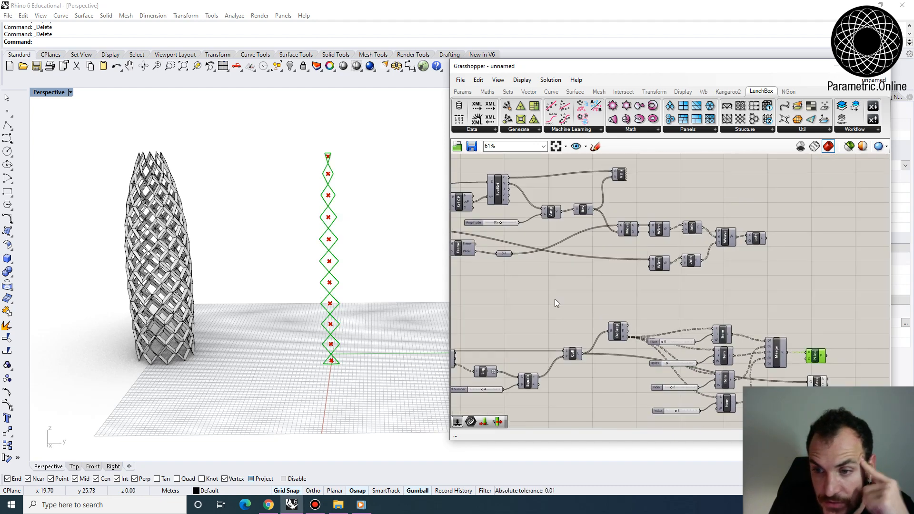
right_click_drag(503, 284, 619, 293)
scroll(536, 277, "down", 1)
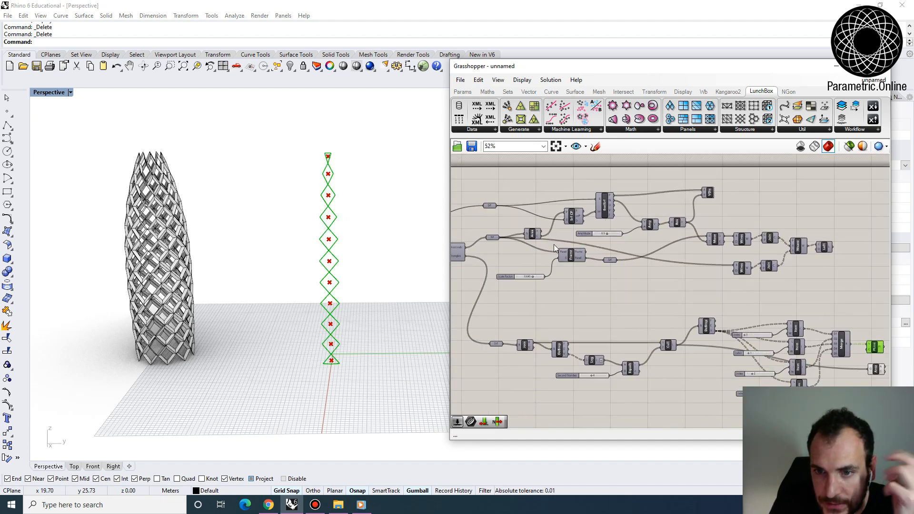
right_click_drag(544, 269, 466, 233)
right_click_drag(675, 273, 558, 270)
scroll(690, 310, "up", 4)
left_click(666, 344)
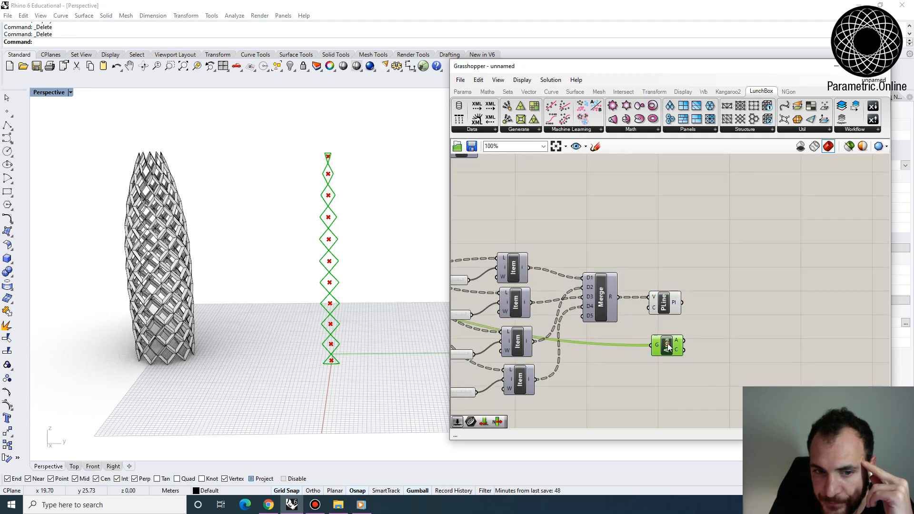
- Add a Scale component beyond the PolyLine and Area components
right_click_drag(734, 321, 695, 313)
double_click(695, 312)
type("scale")
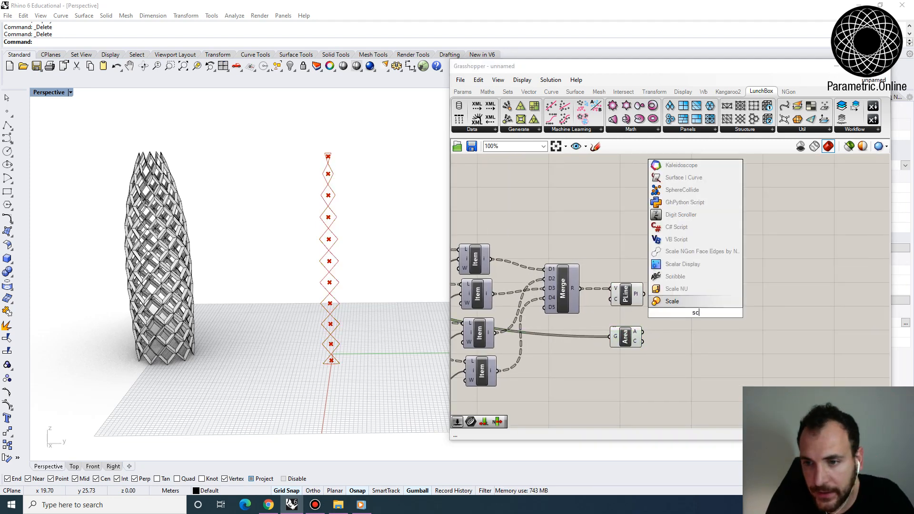
key("Return")
scroll(640, 295, "up", 3)
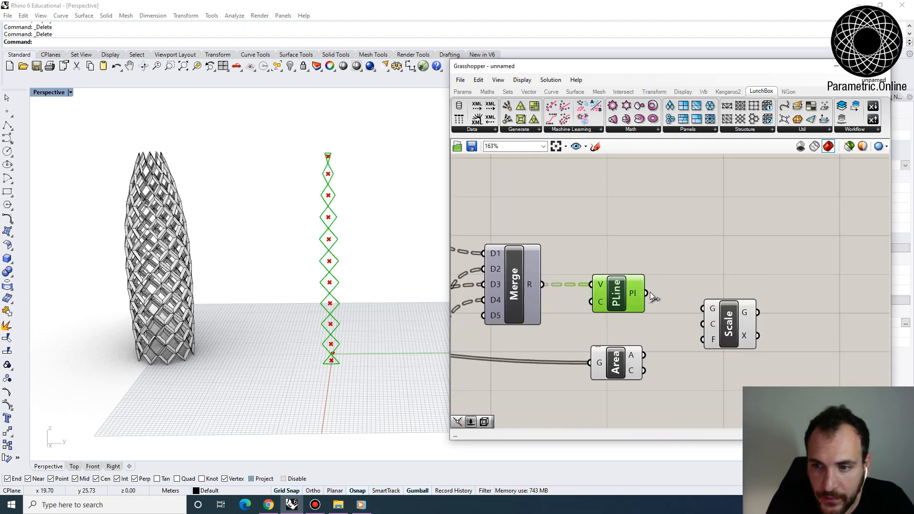
- Feed the PolyLine output into Scale's geometry input and the Area centroids into its centre input
left_click_drag(646, 293, 721, 309)
left_click(721, 309)
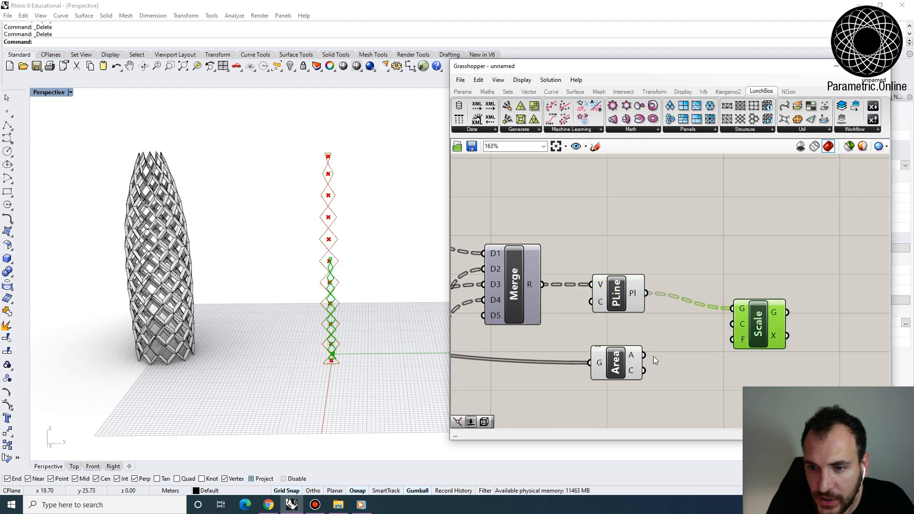
left_click_drag(643, 371, 703, 323)
scroll(676, 263, "down", 4)
scroll(735, 328, "up", 4)
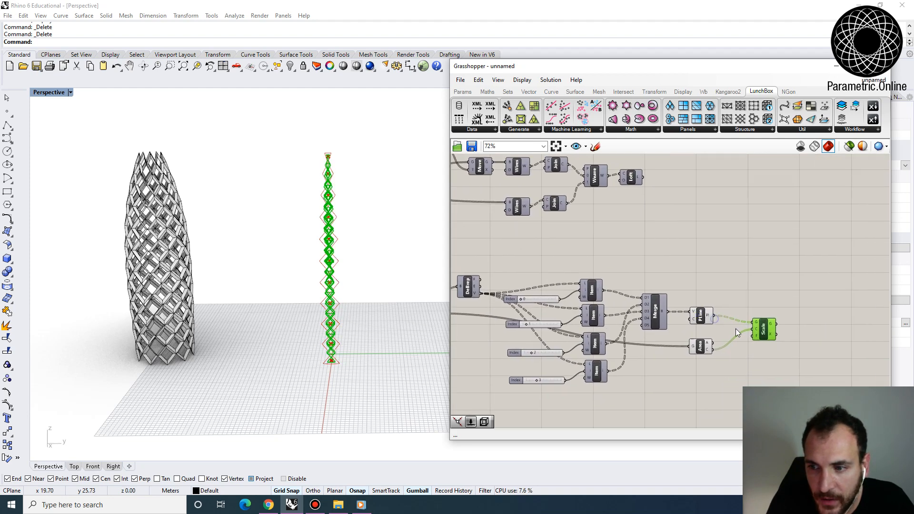
- Flatten the PolyLine output so each diamond scales about its own centroid, and check the scaled outlines
left_click(660, 299)
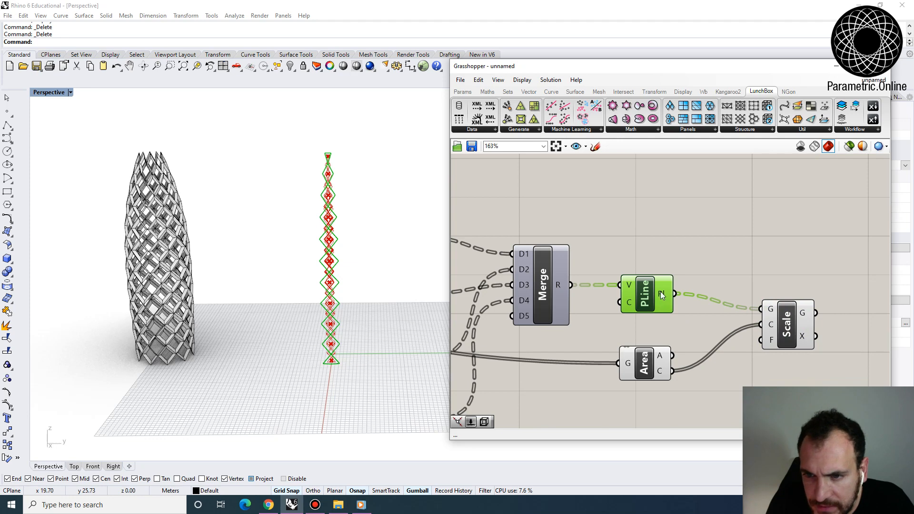
right_click(662, 295)
left_click(680, 344)
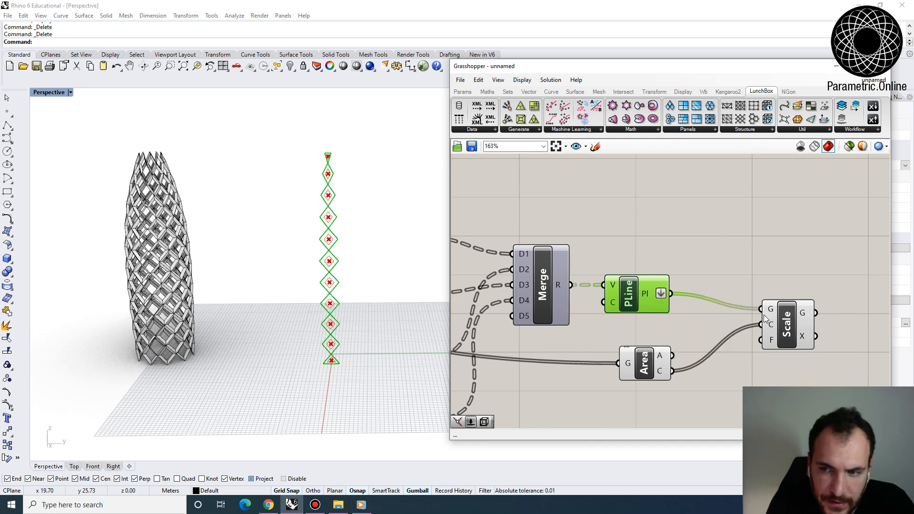
left_click(776, 331)
scroll(736, 330, "down", 1)
scroll(701, 304, "down", 4)
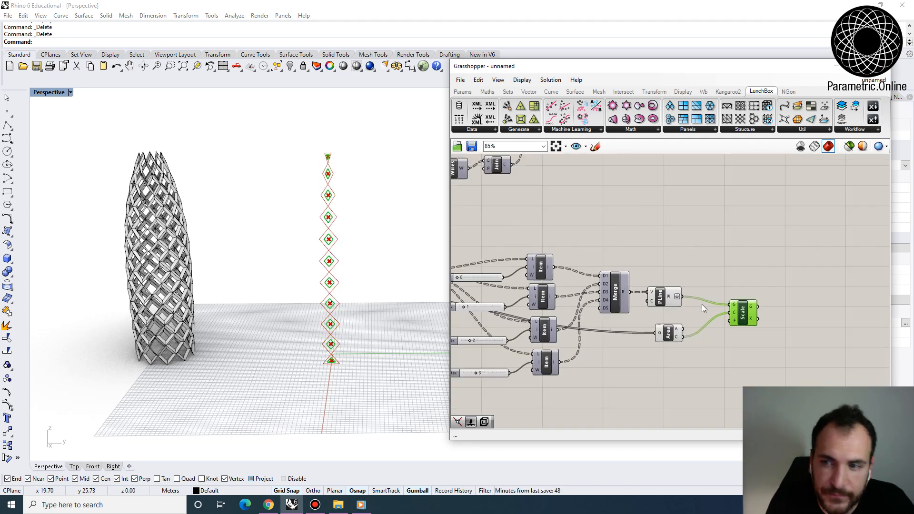
- Connect the existing 0.640 Scale Factor slider of the original framing branch to Scale's factor input
right_click_drag(550, 220, 676, 225)
right_click_drag(556, 228, 693, 302)
right_click_drag(546, 244, 683, 253)
scroll(616, 257, "up", 5)
scroll(576, 303, "down", 3)
scroll(574, 301, "up", 3)
left_click(589, 308)
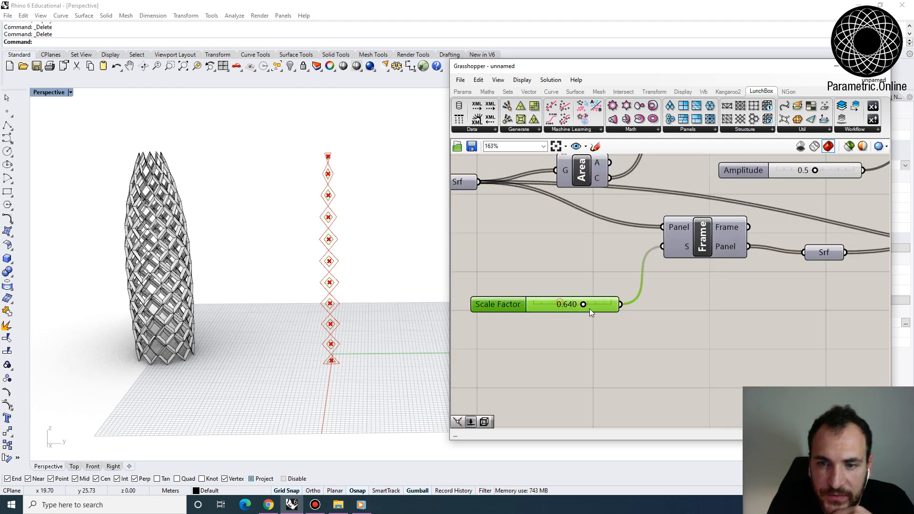
scroll(575, 304, "down", 1)
scroll(595, 266, "down", 5)
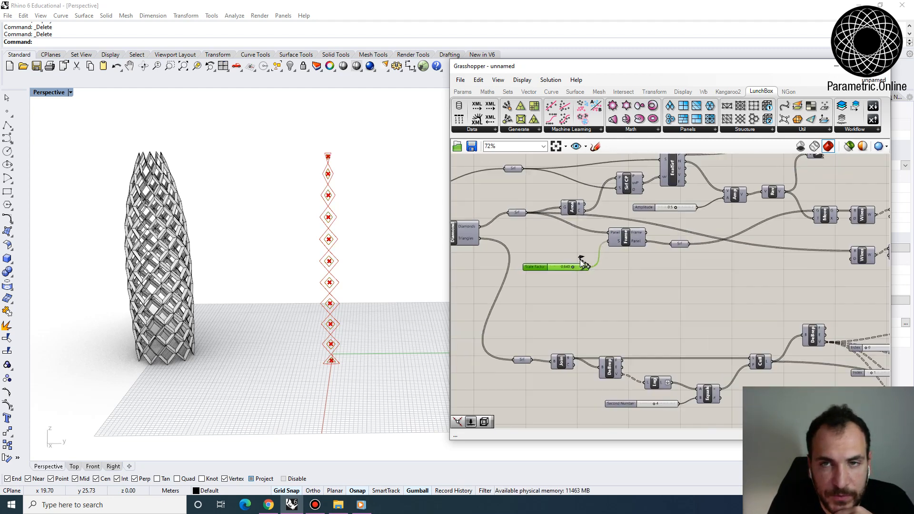
scroll(780, 305, "up", 5)
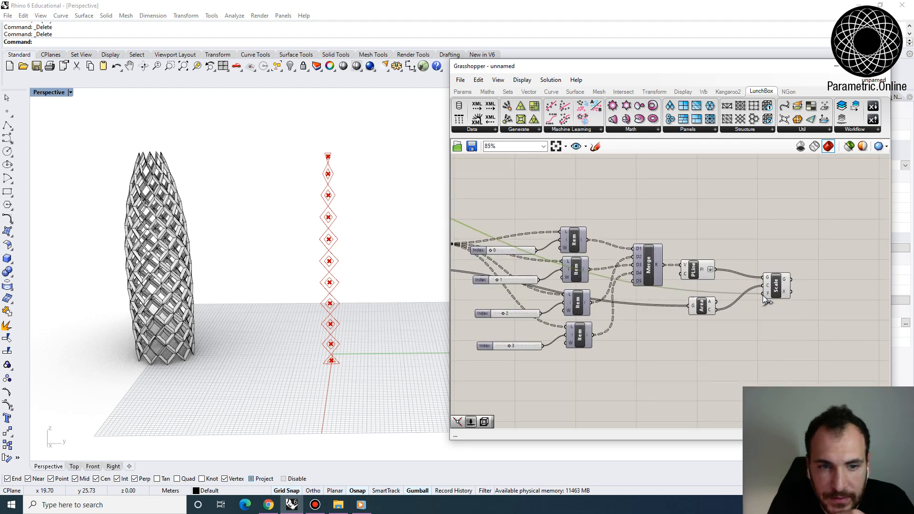
scroll(768, 299, "down", 4)
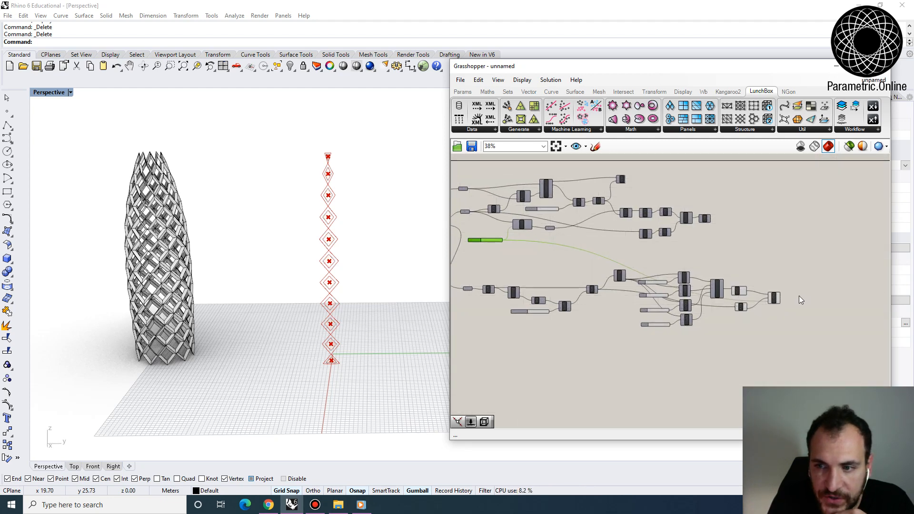
- Inspect the inset diamonds in the viewport and shift the Scale component slightly down the canvas
scroll(799, 295, "up", 4)
left_click(743, 305)
scroll(337, 353, "up", 3)
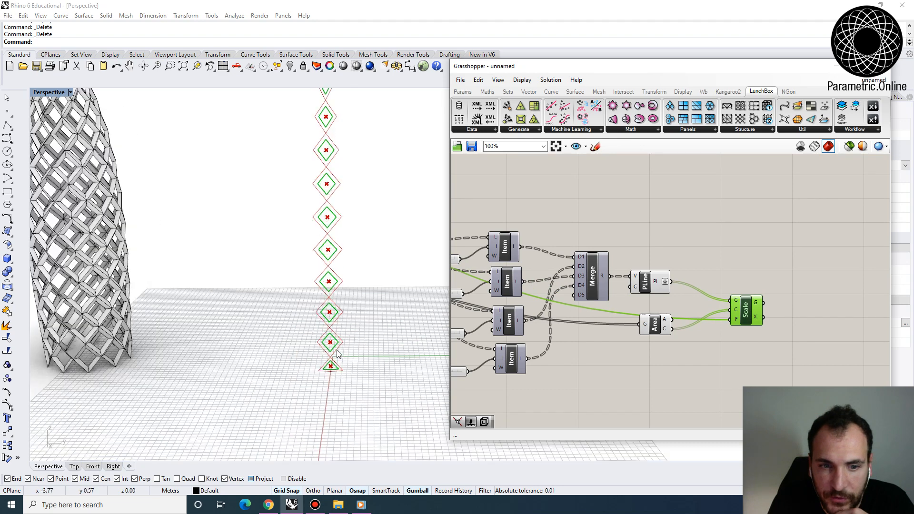
scroll(337, 353, "up", 5)
right_click_drag(749, 329, 688, 324)
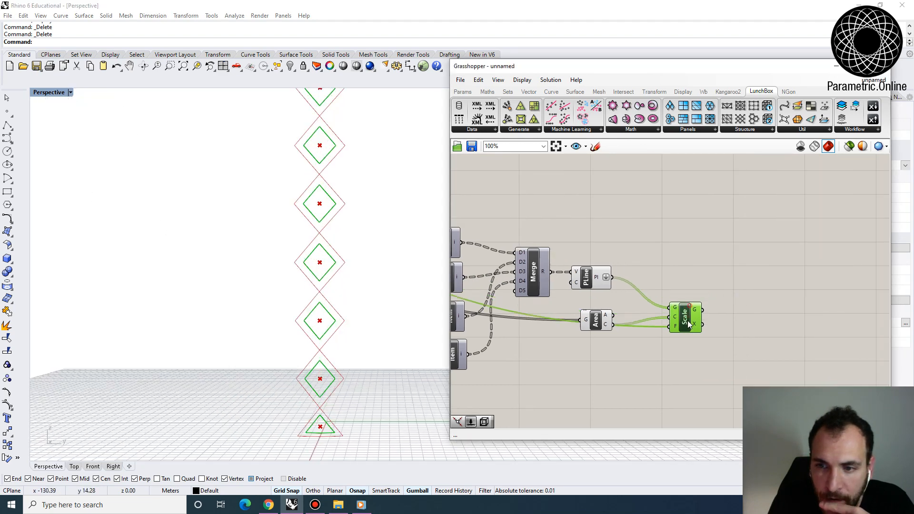
scroll(690, 326, "down", 2)
left_click(621, 321)
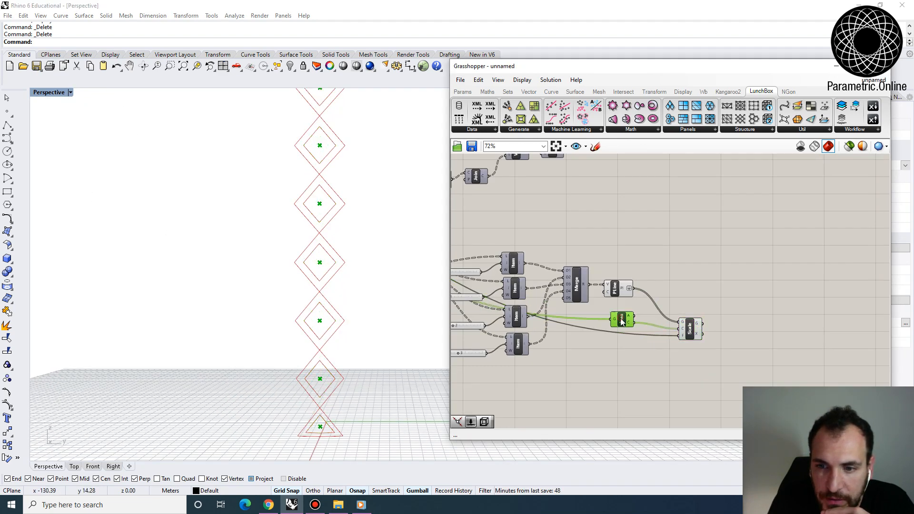
- Turn on the preview of the surface parameter that holds the tower's base surface
right_click_drag(665, 267, 698, 300)
scroll(516, 251, "down", 2)
right_click_drag(516, 251, 692, 261)
scroll(696, 320, "down", 2)
right_click_drag(696, 321, 759, 346)
scroll(572, 280, "down", 3)
right_click_drag(573, 279, 700, 317)
scroll(520, 229, "up", 3)
right_click_drag(520, 229, 645, 238)
scroll(580, 247, "down", 1)
scroll(555, 235, "down", 4)
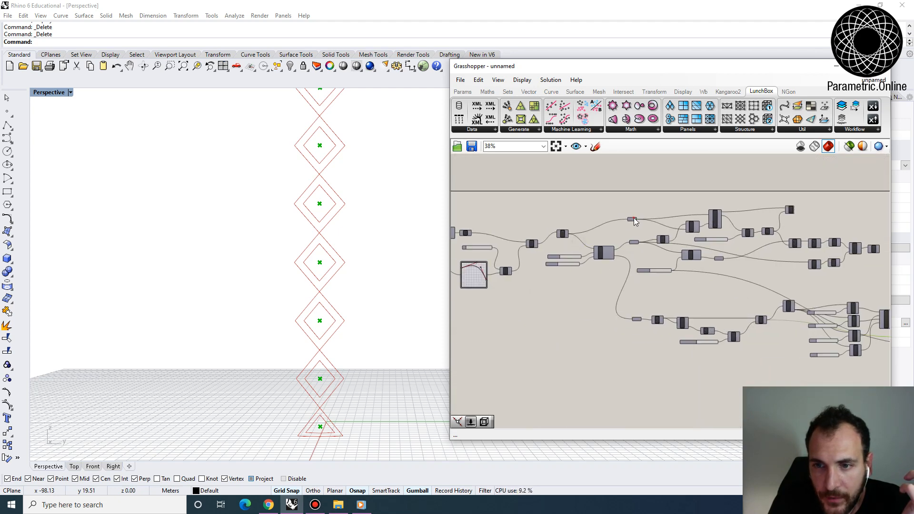
right_click(628, 218)
left_click(643, 234)
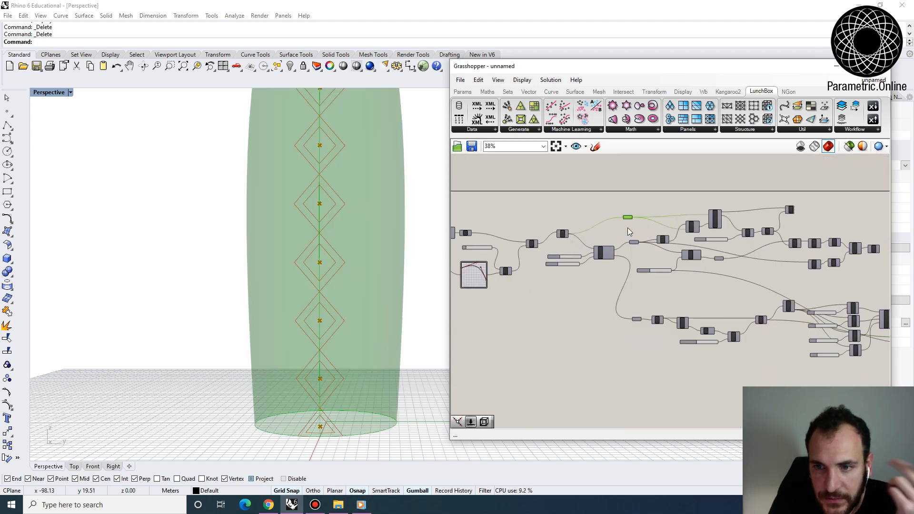
right_click(628, 218)
left_click(647, 205)
scroll(701, 239, "up", 5)
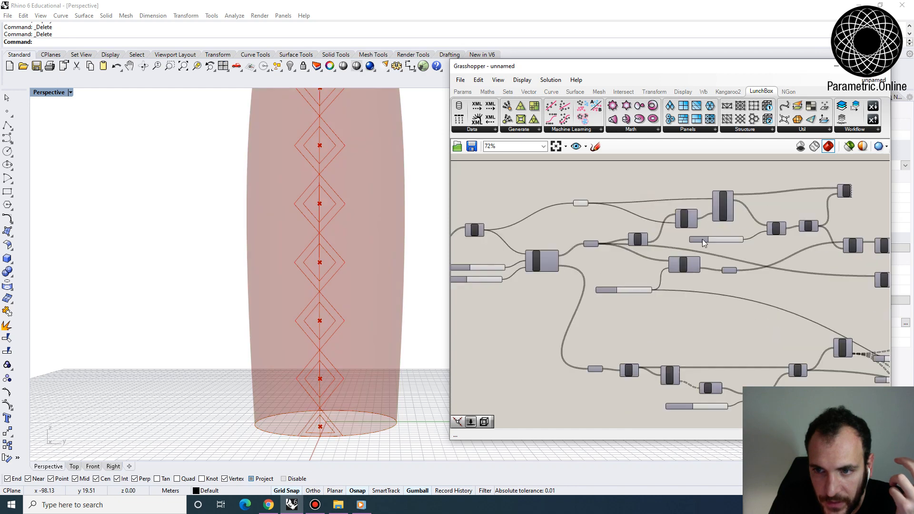
- Duplicate the Surface Closest Point and Evaluate Surface components of the original branch and place the copies near PolyLine and Scale
left_click_drag(737, 231, 684, 198)
scroll(684, 199, "down", 1)
scroll(682, 228, "up", 2)
right_click_drag(683, 208, 618, 207)
scroll(689, 217, "down", 2)
scroll(645, 212, "down", 1)
left_click_drag(618, 188, 794, 281)
scroll(580, 202, "down", 4)
scroll(798, 259, "up", 5)
left_click(723, 227)
scroll(625, 266, "up", 4)
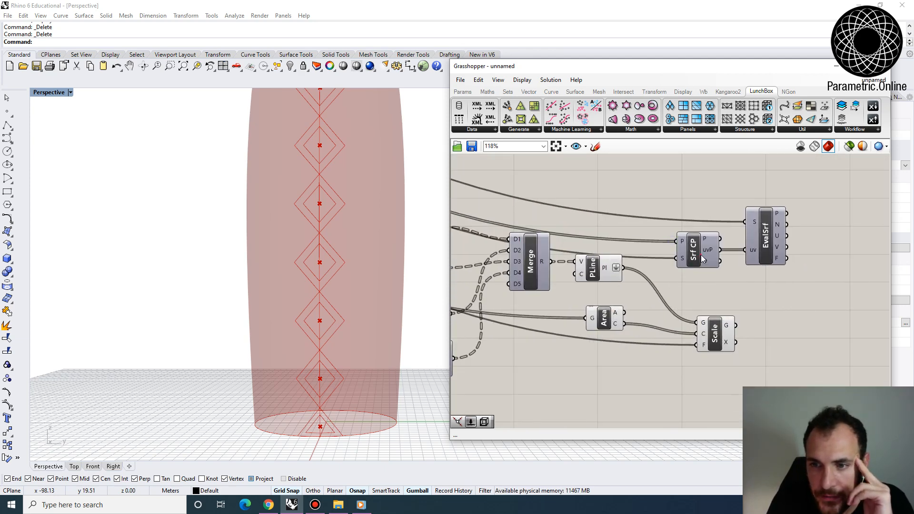
- Replace the point input of the copied Surface Closest Point with the seam diamonds' Area centroids
left_click(690, 243)
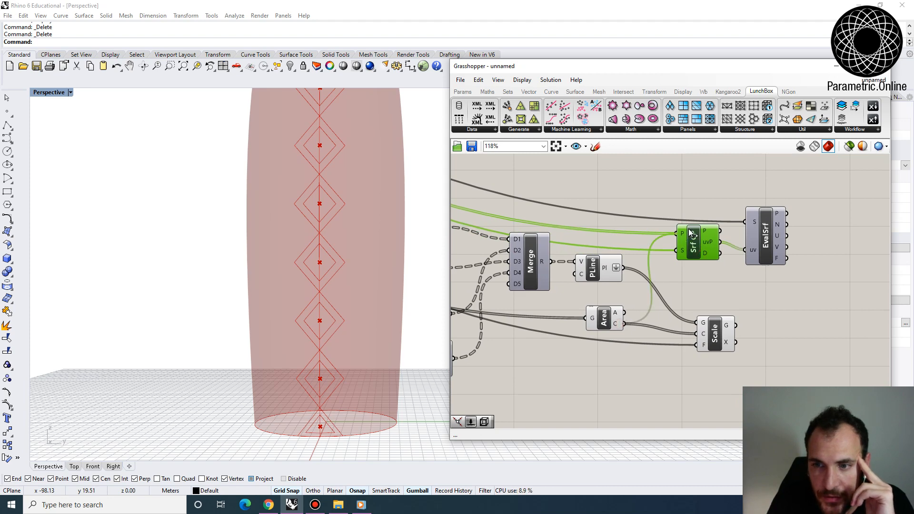
right_click_drag(686, 236, 666, 246)
left_click(743, 244)
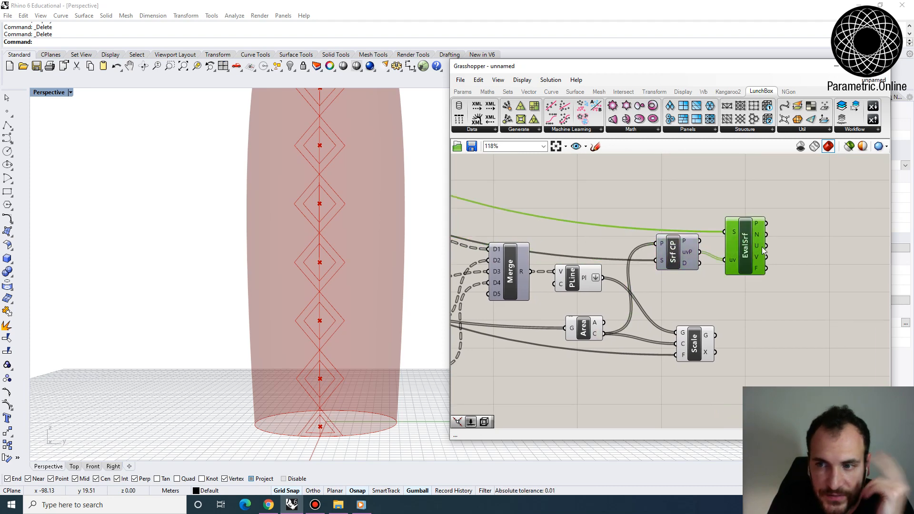
right_click_drag(761, 247, 709, 253)
- Duplicate the original branch's Amplitude, its slider, Reverse and Vector Display, and place the copies beside the seam branch's Evaluate Surface
scroll(710, 253, "down", 5)
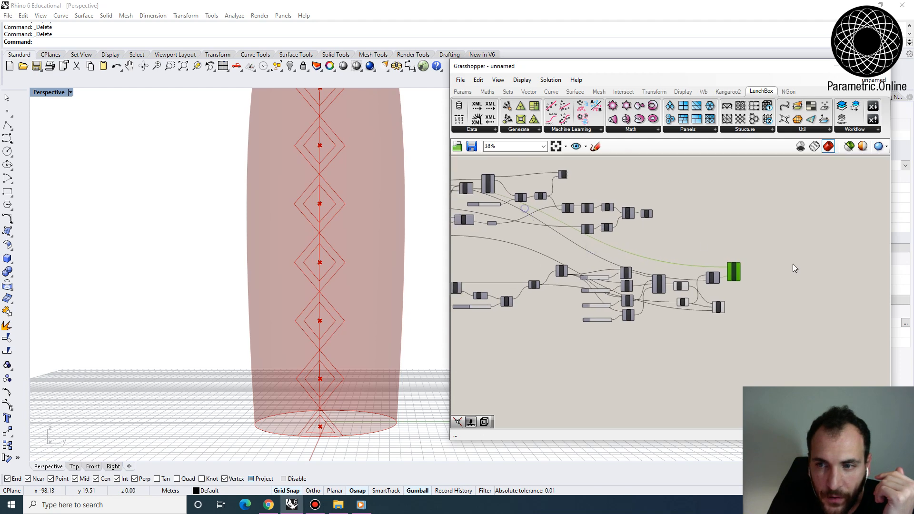
scroll(793, 268, "up", 3)
scroll(665, 272, "down", 2)
scroll(576, 200, "up", 3)
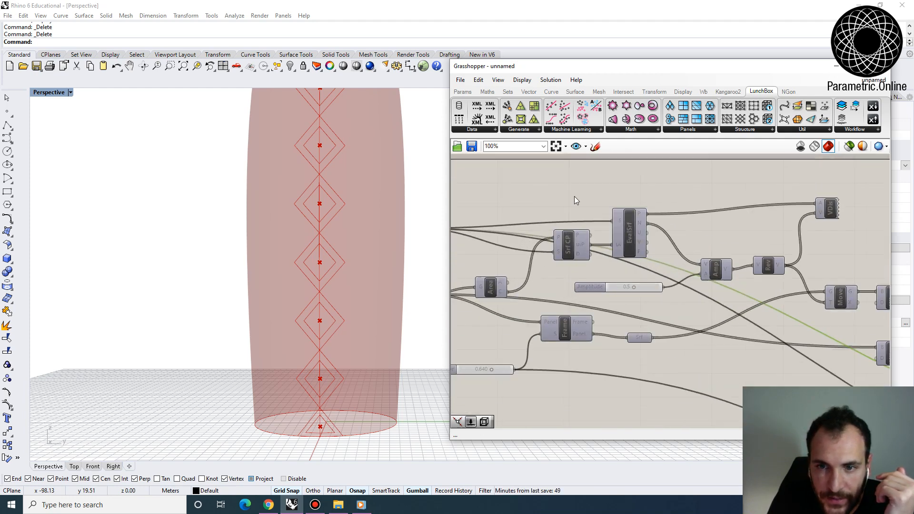
scroll(574, 200, "down", 1)
left_click_drag(609, 263, 610, 263)
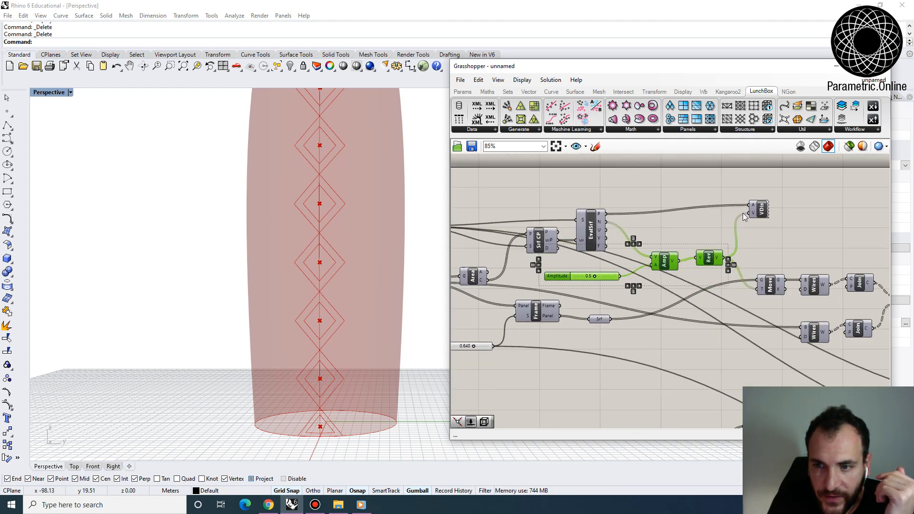
scroll(722, 195, "down", 4)
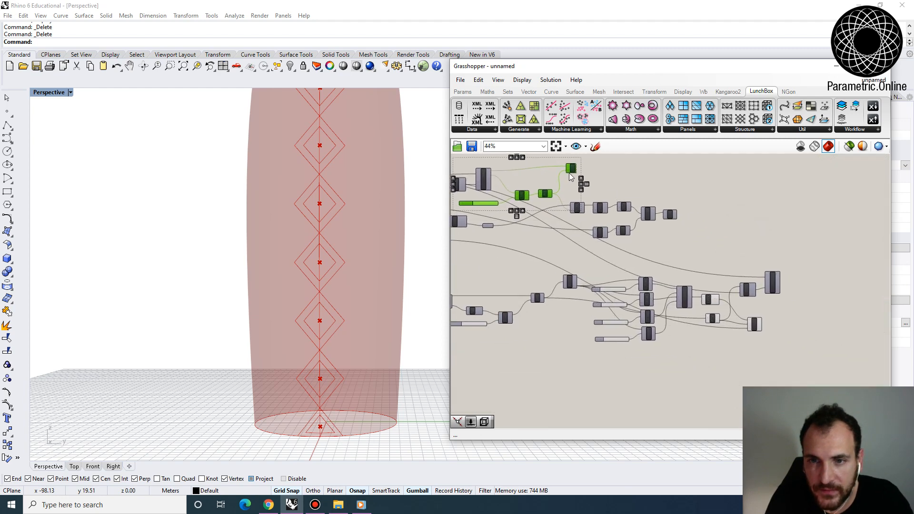
left_click_drag(792, 272, 858, 274)
right_click_drag(851, 266, 757, 244)
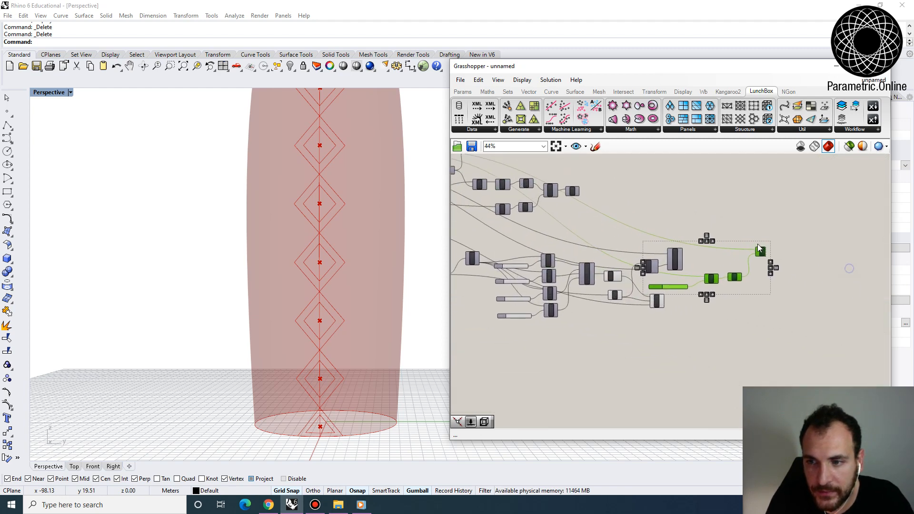
- Feed the seam Evaluate Surface's normals into the copied Amplitude and its points into the copied Vector Display's anchor input
left_click(699, 264)
scroll(697, 264, "up", 4)
scroll(670, 252, "up", 2)
right_click_drag(697, 261, 677, 258)
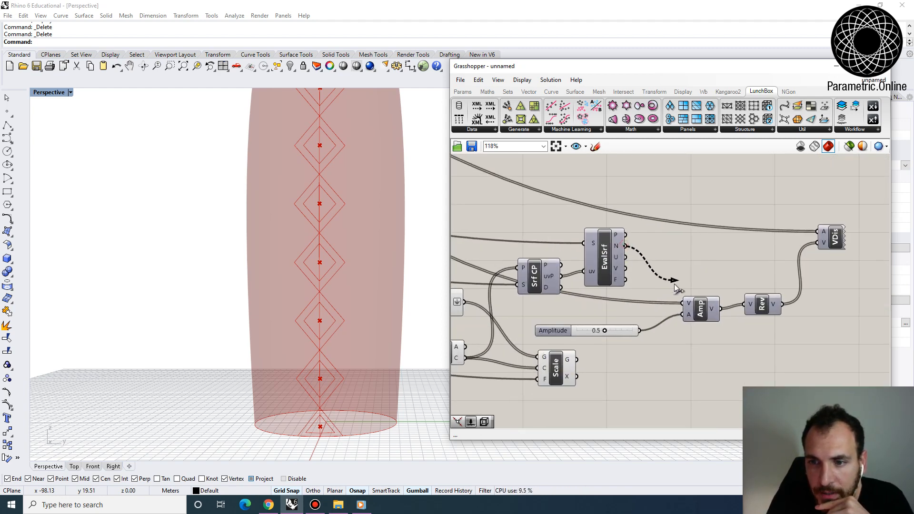
left_click_drag(674, 284, 685, 302)
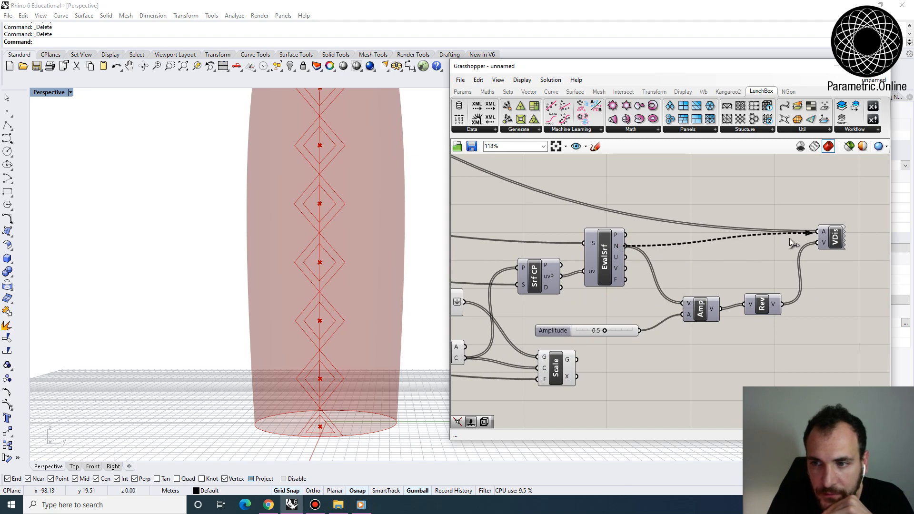
- Turn on the preview of the copied Vector Display and inspect its arrows at the seam diamonds
right_click(832, 237)
left_click(847, 255)
right_click_drag(433, 370, 268, 376)
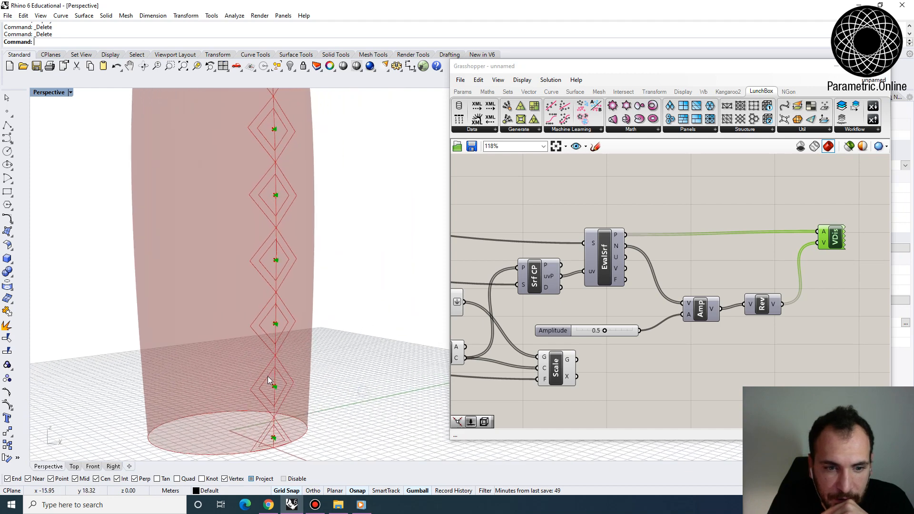
scroll(268, 376, "up", 6)
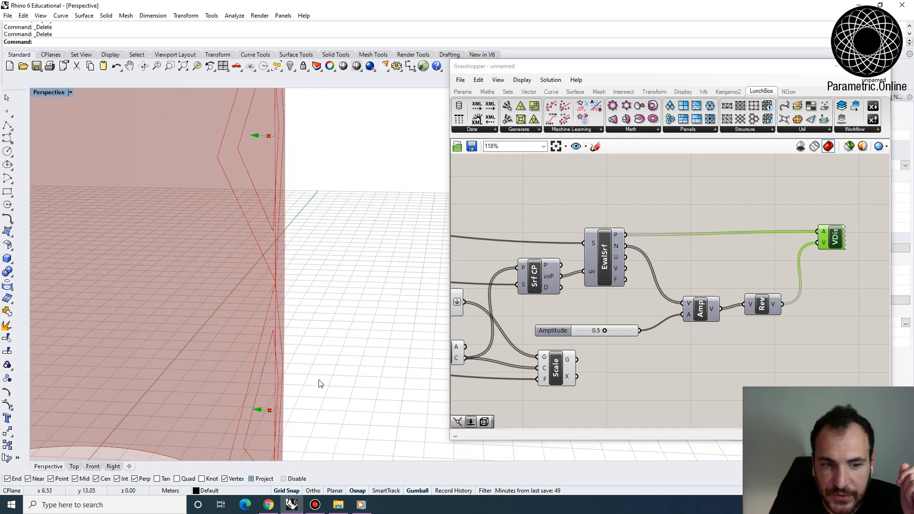
scroll(319, 375, "down", 5)
scroll(692, 238, "up", 2)
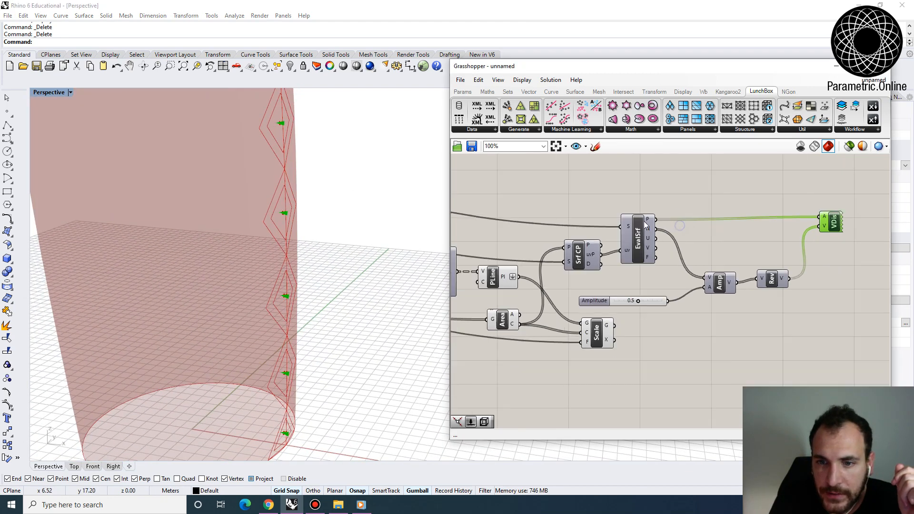
- Examine the seam branch's closest-point and vector components and the direction of the vectors relative to the tower surface
scroll(599, 257, "up", 1)
left_click(587, 261)
scroll(583, 261, "down", 4)
right_click_drag(581, 264, 606, 270)
right_click_drag(405, 331, 339, 334)
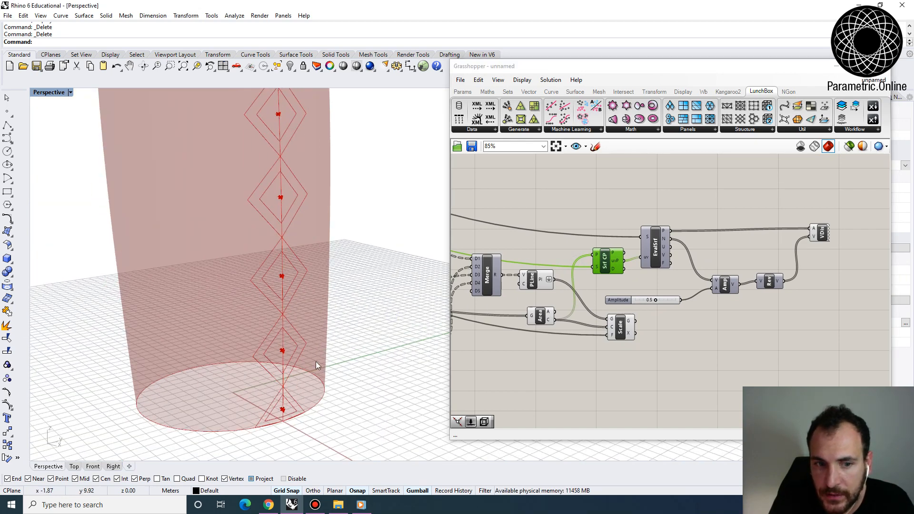
left_click(821, 235)
right_click_drag(758, 270, 683, 266)
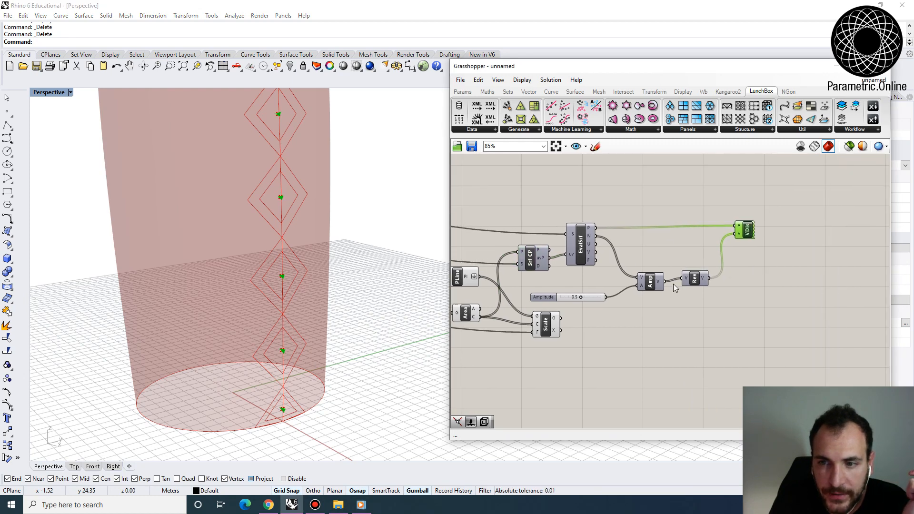
right_click_drag(604, 293, 607, 301)
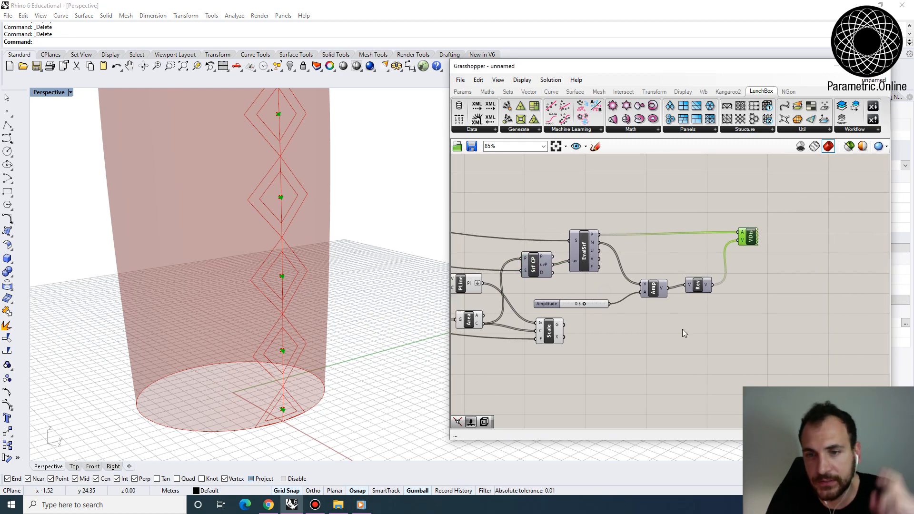
- Add a Move component that shifts the scaled seam diamonds along the reversed normal vectors, and inspect the moved outlines
double_click(682, 329)
type("mo")
left_click(667, 322)
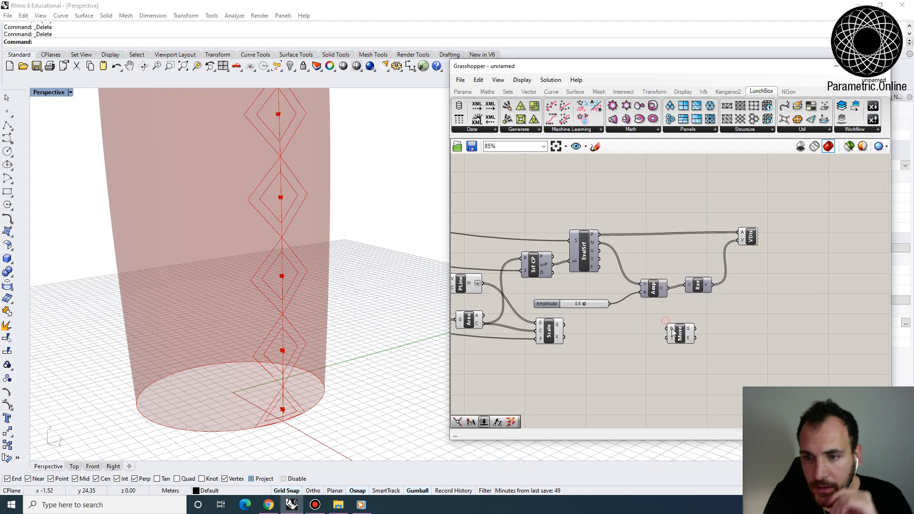
mouse_move(582, 330)
right_mouse_down()
mouse_move(620, 337)
mouse_move(597, 330)
right_mouse_up()
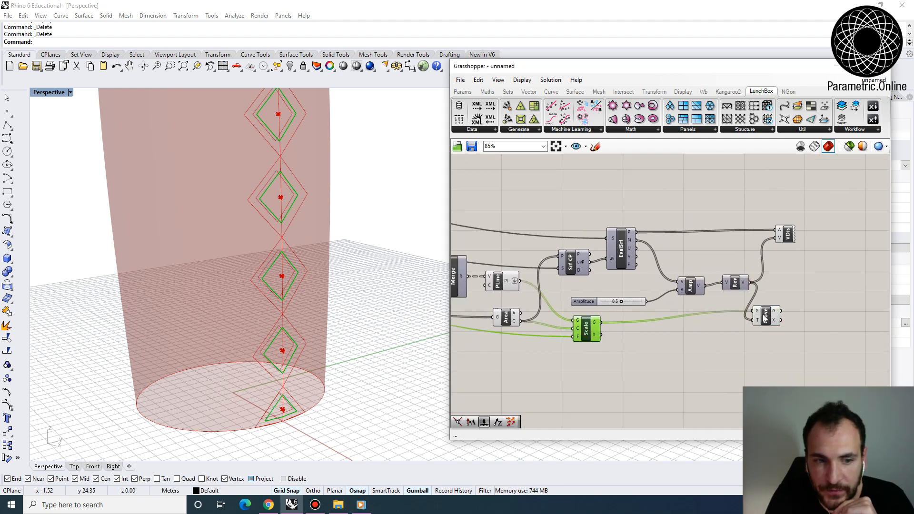
left_click_drag(765, 317, 789, 304)
right_click_drag(343, 314, 393, 349)
scroll(292, 299, "up", 5)
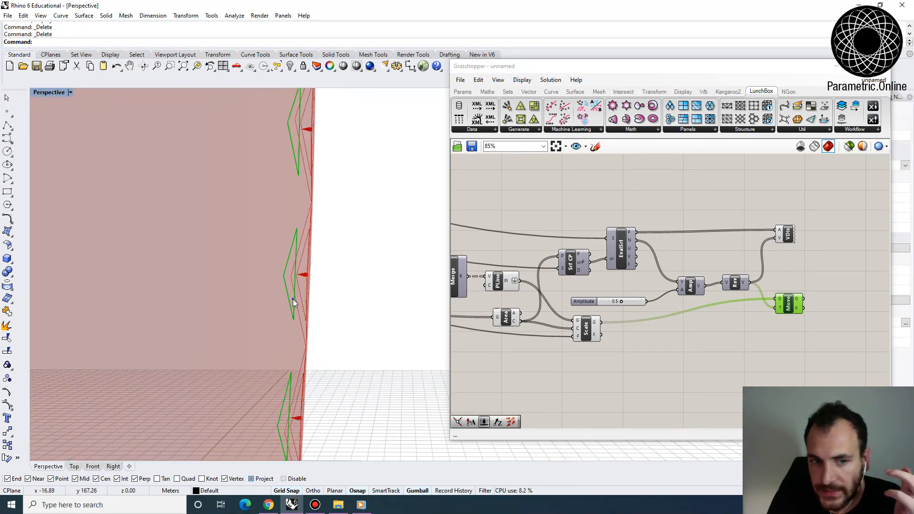
right_click_drag(293, 299, 292, 287)
- Add a Weave component beside Move and connect the moved seam diamonds to its stream 0
right_click_drag(797, 280, 734, 290)
double_click(781, 314)
type("weave")
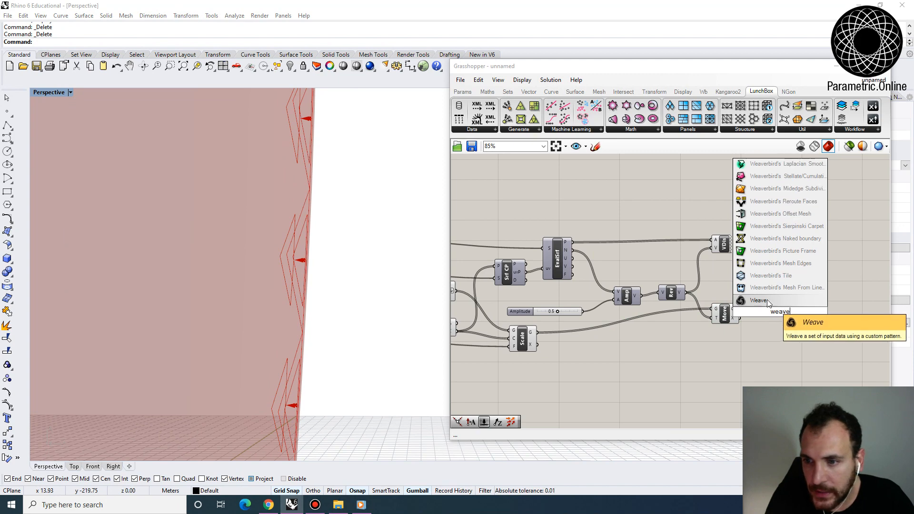
key("Return")
scroll(725, 314, "up", 2)
left_click(724, 314)
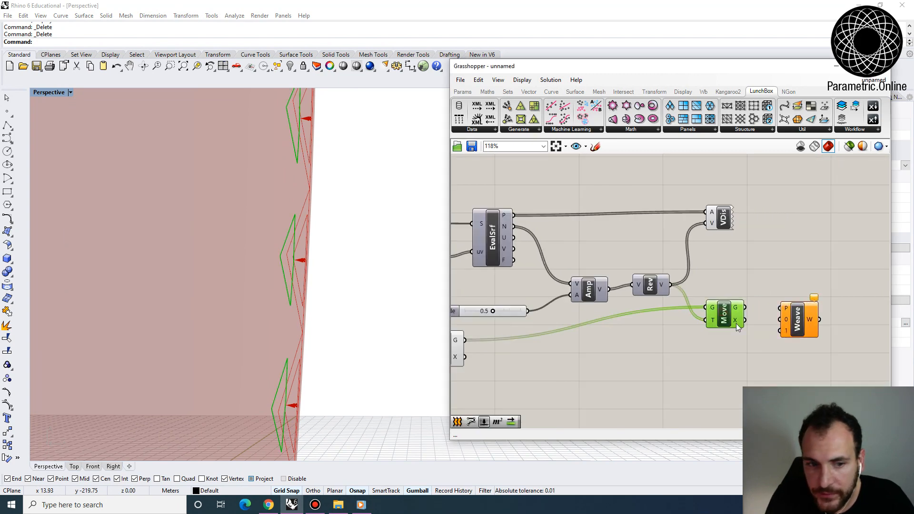
right_click_drag(724, 314, 680, 280)
left_click_drag(729, 290, 736, 282)
- Connect the original seam diamond PolyLine output to stream 1 of the Weave component
scroll(736, 281, "down", 2)
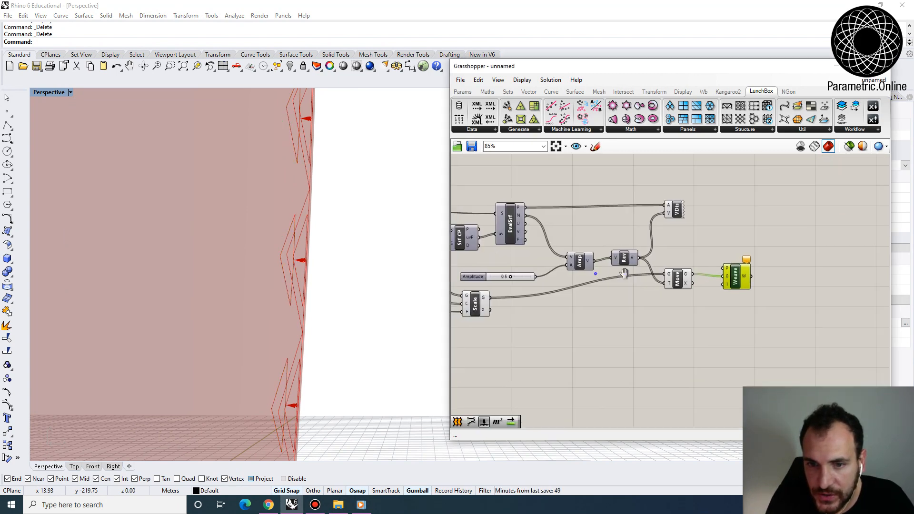
right_click_drag(536, 273, 609, 268)
scroll(609, 267, "down", 2)
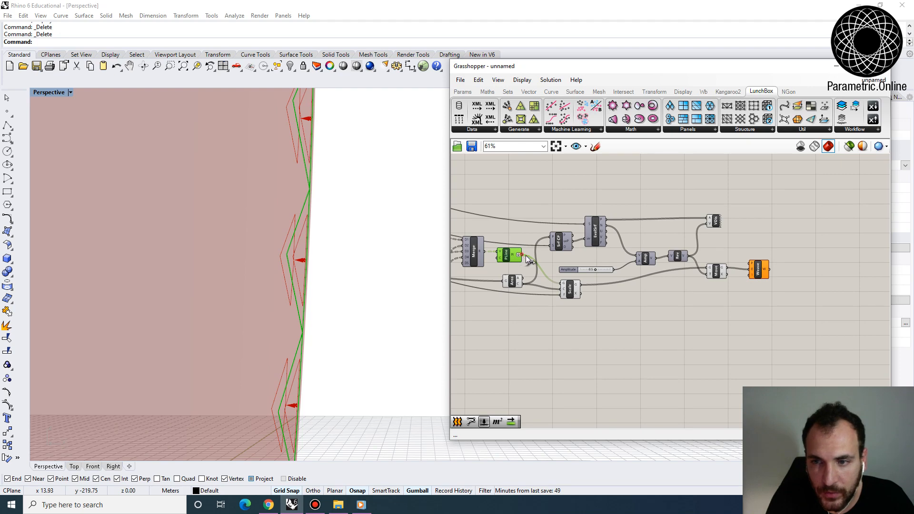
left_click_drag(520, 255, 774, 294)
scroll(751, 276, "up", 4)
- Graft both the 0 and 1 stream inputs of the Weave component
left_click(775, 253)
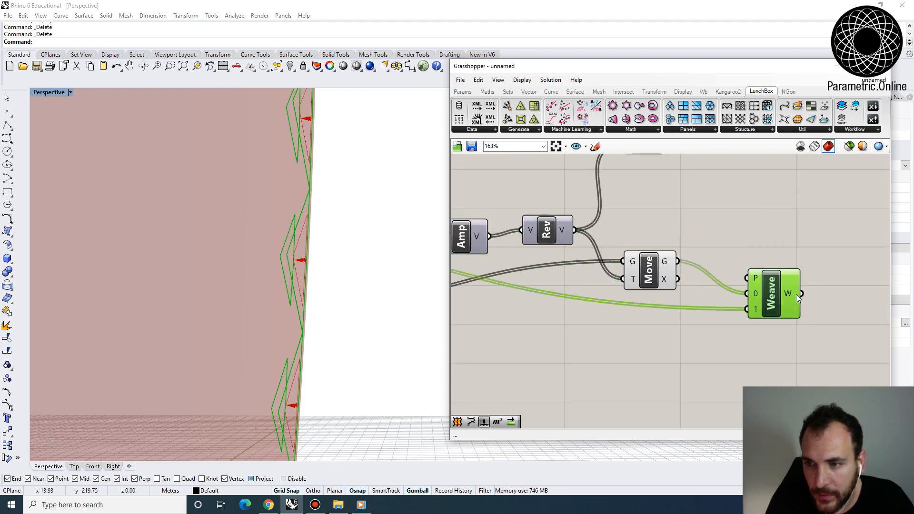
right_click(753, 294)
left_click(734, 282)
scroll(718, 284, "up", 3)
right_click(708, 292)
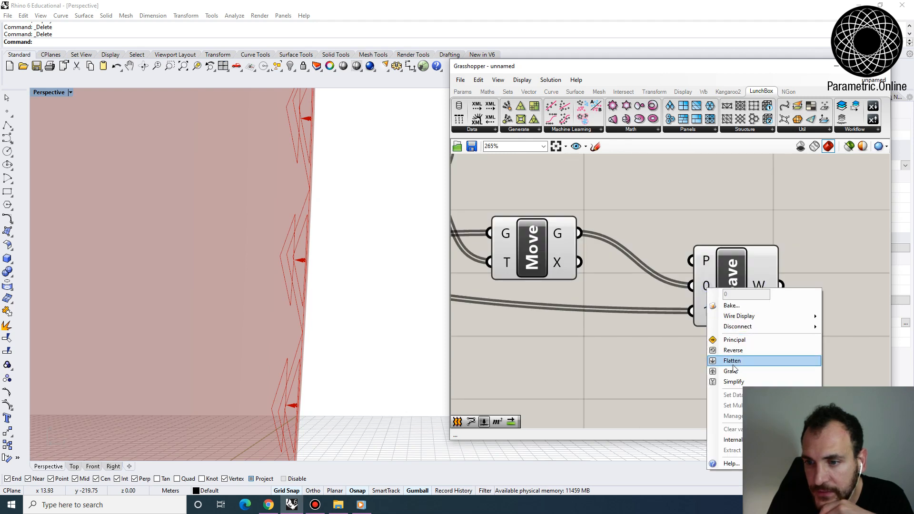
left_click(736, 378)
right_click(705, 317)
left_click(725, 394)
- Add a Loft component fed by the Weave output to build the frames around the seam diamonds
right_click_drag(843, 310, 756, 293)
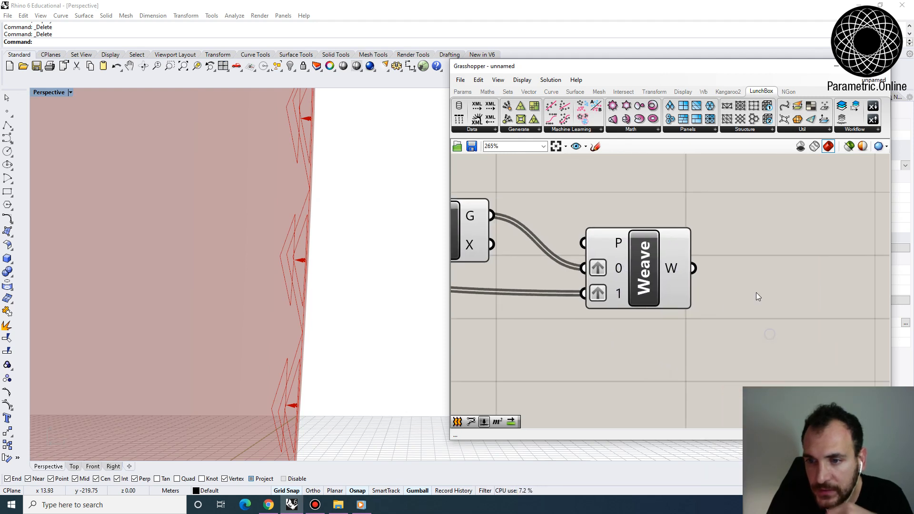
double_click(756, 292)
type("loft")
left_click(737, 285)
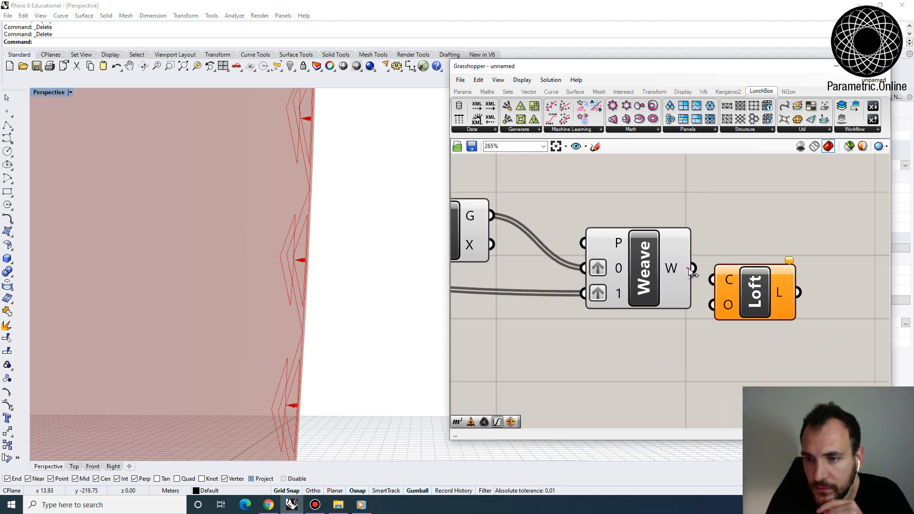
left_click_drag(748, 280, 765, 269)
right_click_drag(284, 327, 233, 337)
scroll(285, 326, "down", 4)
right_click_drag(292, 324, 294, 345)
- Turn off the preview of the surface parameter holding the tower's base surface and inspect the lofted seam frames
right_click_drag(592, 202, 677, 252)
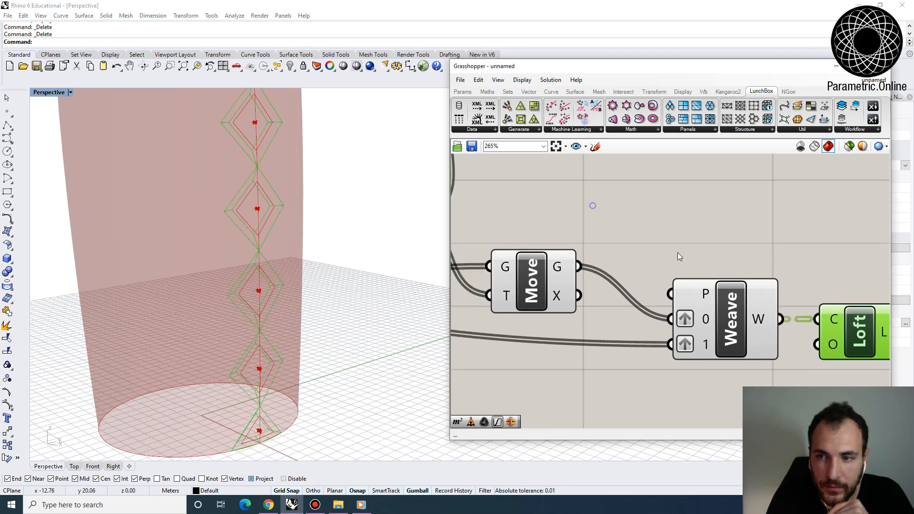
scroll(638, 256, "down", 9)
scroll(592, 257, "up", 4)
left_click(526, 204)
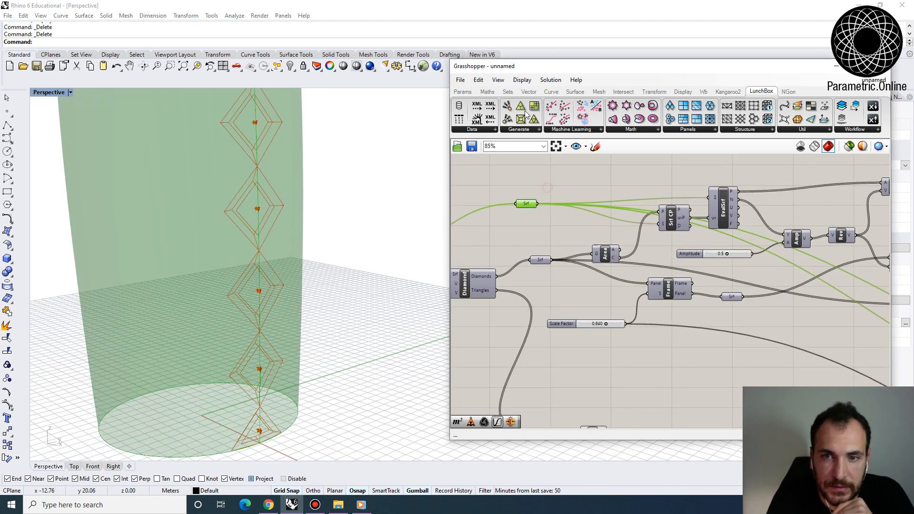
left_click(552, 79)
left_click(590, 177)
scroll(266, 266, "up", 4)
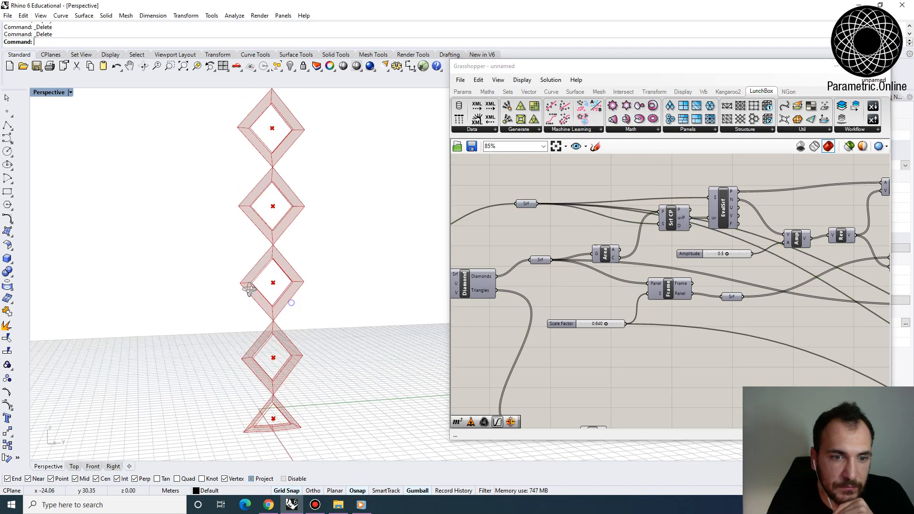
right_click_drag(275, 257, 243, 223)
scroll(224, 271, "down", 6)
- Move the original panels' Loft component next to the seam Loft and turn on its preview
left_click(528, 242)
scroll(540, 238, "down", 5)
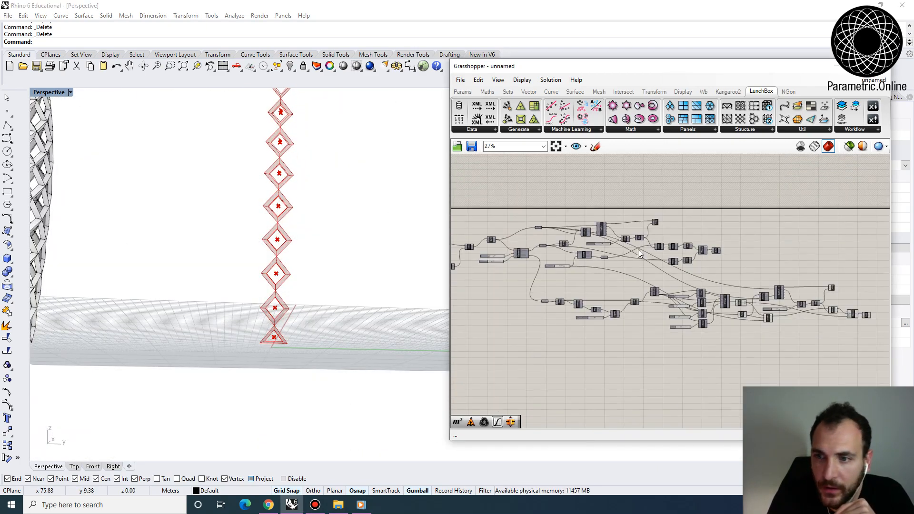
scroll(735, 259, "up", 3)
scroll(736, 263, "up", 1)
scroll(662, 231, "up", 5)
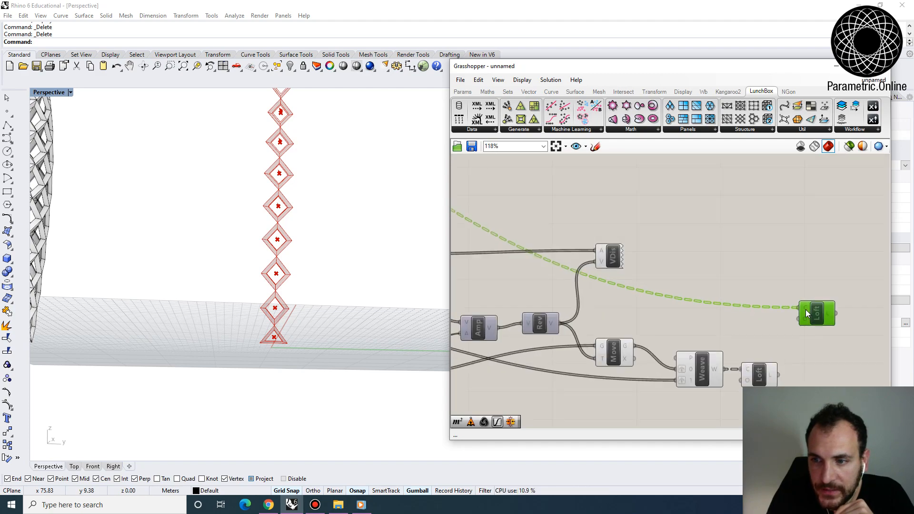
left_click_drag(805, 309, 745, 300)
right_click(756, 300)
left_click(783, 320)
left_click(620, 286)
- Examine how the seam frames fit with the surrounding diagrid frames along the tower, with the seam Loft highlighted
scroll(210, 287, "up", 8)
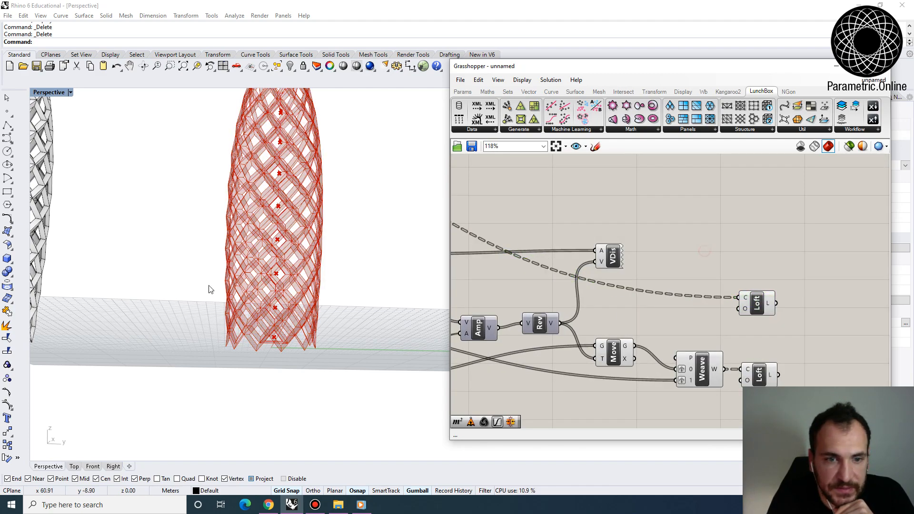
right_click_drag(669, 295, 555, 232)
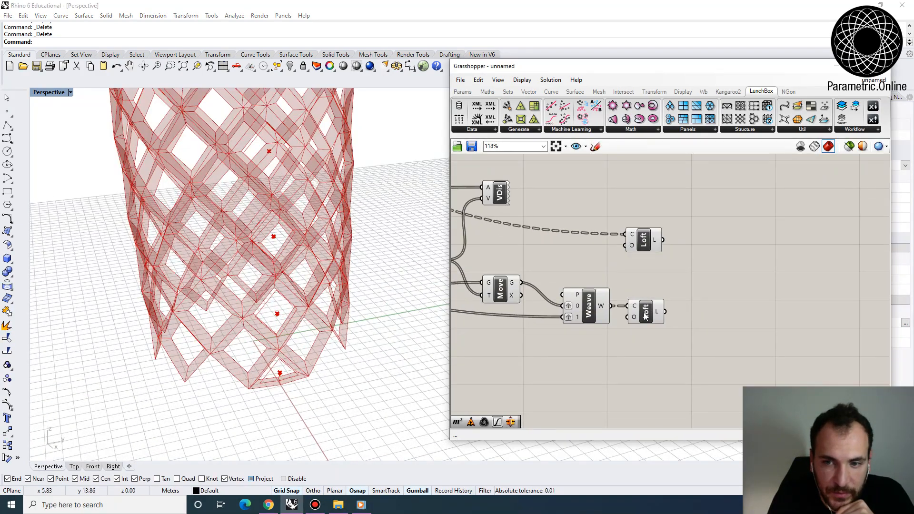
left_click(645, 311)
scroll(273, 354, "up", 6)
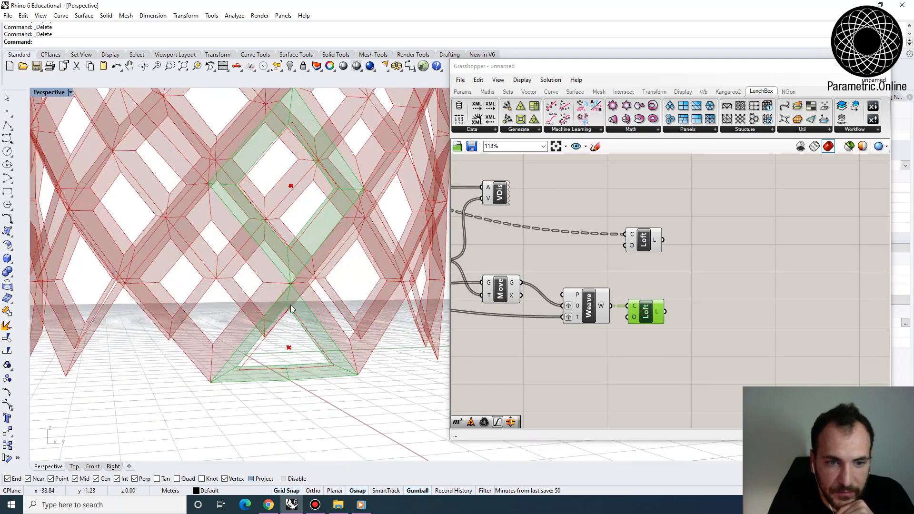
scroll(281, 331, "down", 10)
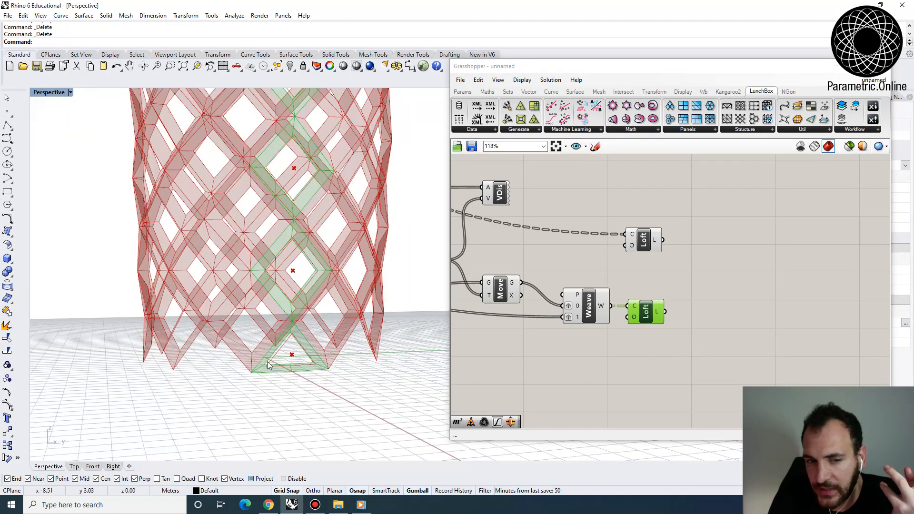
scroll(279, 208, "up", 4)
right_click_drag(290, 266, 333, 269)
- Add a Geometry parameter beside the two Loft components and collect both of their outputs in it
right_click_drag(649, 279, 614, 276)
scroll(614, 276, "up", 2)
left_click(676, 285)
double_click(676, 284)
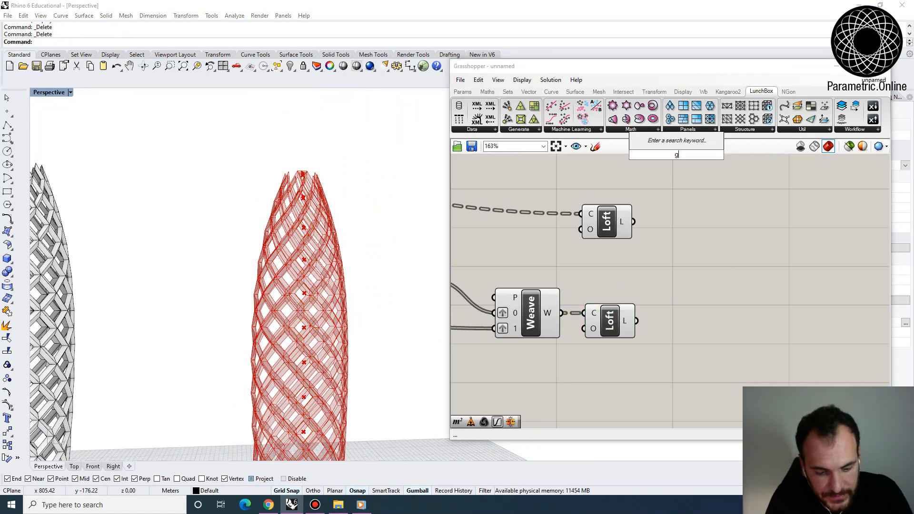
type("geo")
key("Return")
left_click_drag(652, 289, 653, 288, "shift")
left_click_drag(655, 286, 743, 261, "shift")
scroll(732, 261, "down", 6)
scroll(686, 281, "down", 5)
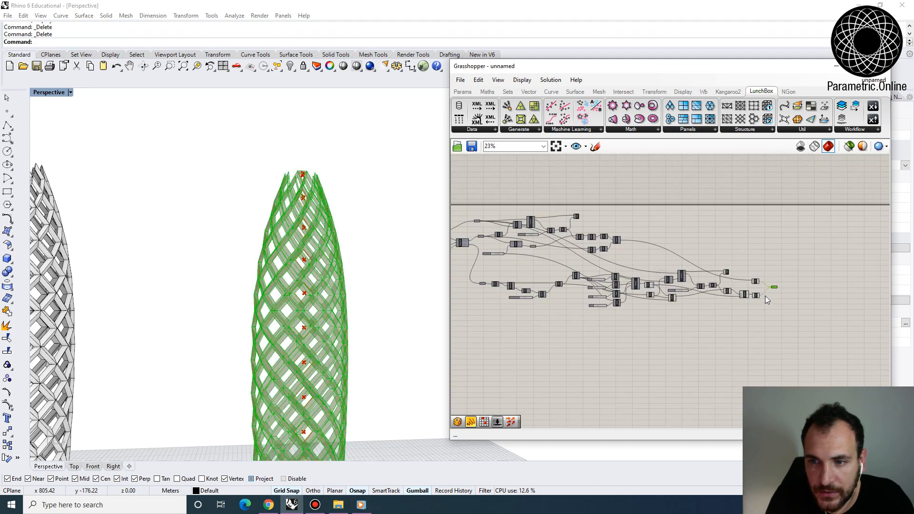
- Turn off the preview of every component feeding the final Geometry parameter, leaving only the combined geometry displayed
left_click_drag(764, 306, 543, 224)
left_click(550, 80)
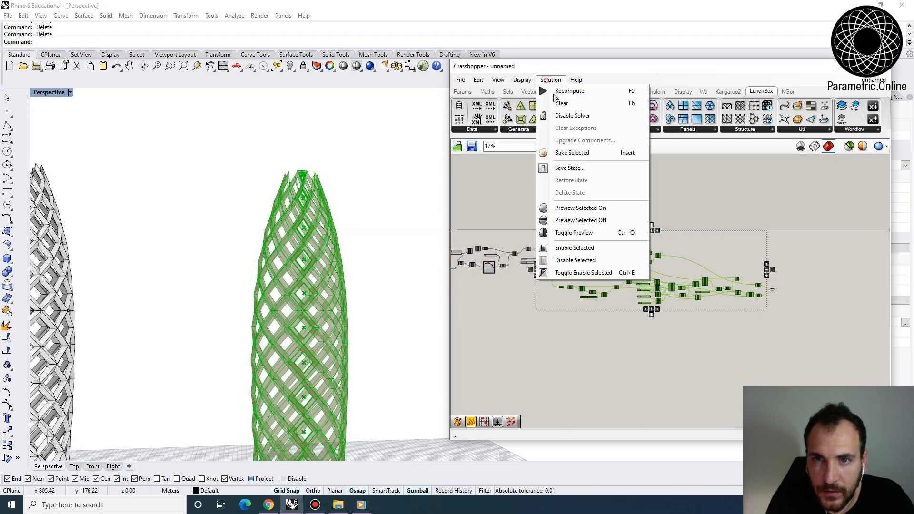
left_click(600, 220)
right_click_drag(306, 279, 332, 310)
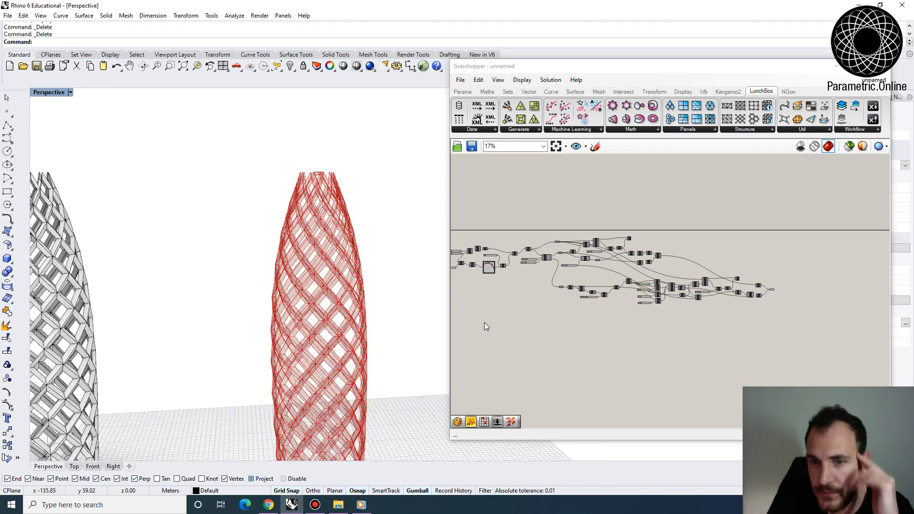
- Bake the Geometry parameter that collects both Loft outputs into the Rhino document
mouse_move(670, 269)
right_mouse_down()
mouse_move(714, 295)
mouse_move(656, 279)
right_mouse_up()
scroll(759, 301, "up", 6)
right_click_drag(759, 301, 669, 300)
scroll(669, 299, "up", 4)
left_click(671, 287)
right_click(671, 288)
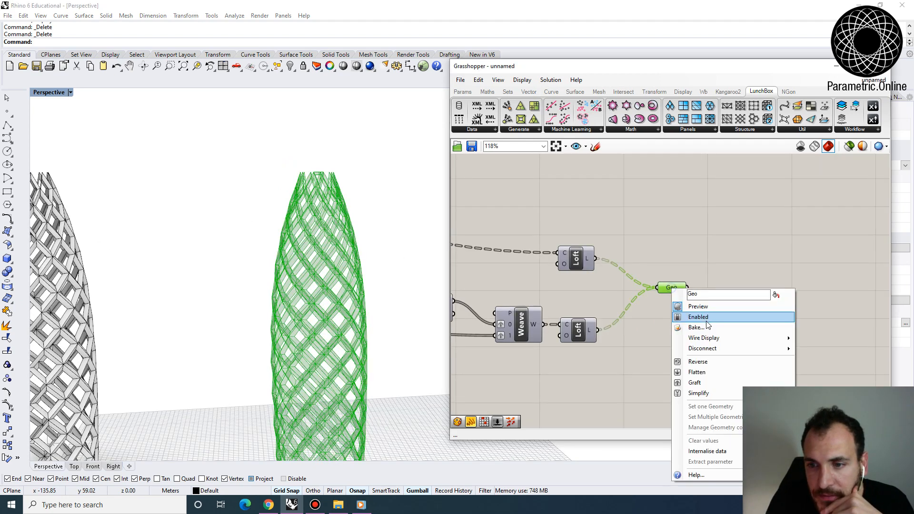
left_click(709, 334)
left_click(716, 421)
- Move the newly baked tower along the Y axis, clear of the Grasshopper preview and opposite the earlier baked tower
scroll(344, 345, "down", 5)
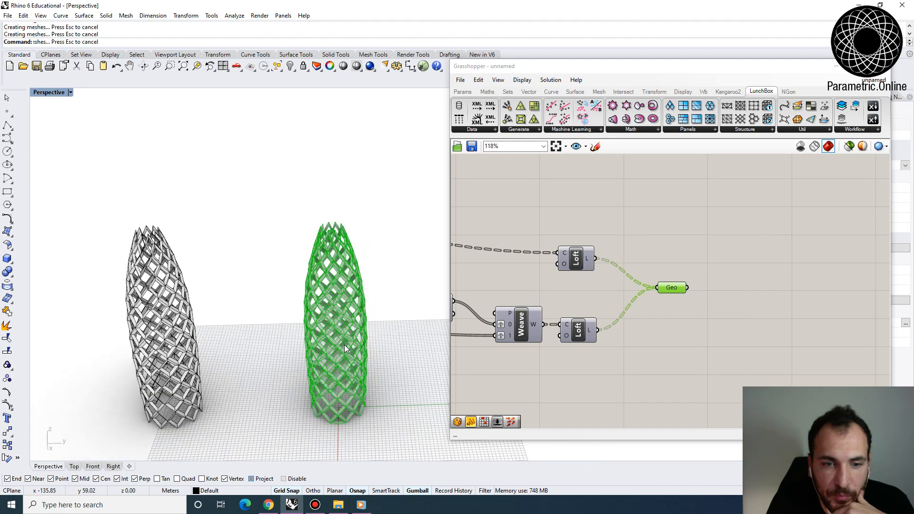
left_click_drag(402, 406, 310, 275)
left_click_drag(371, 334, 430, 335, "alt")
left_click(408, 406)
scroll(421, 346, "up", 2)
scroll(422, 347, "up", 4)
right_click_drag(404, 413, 428, 290)
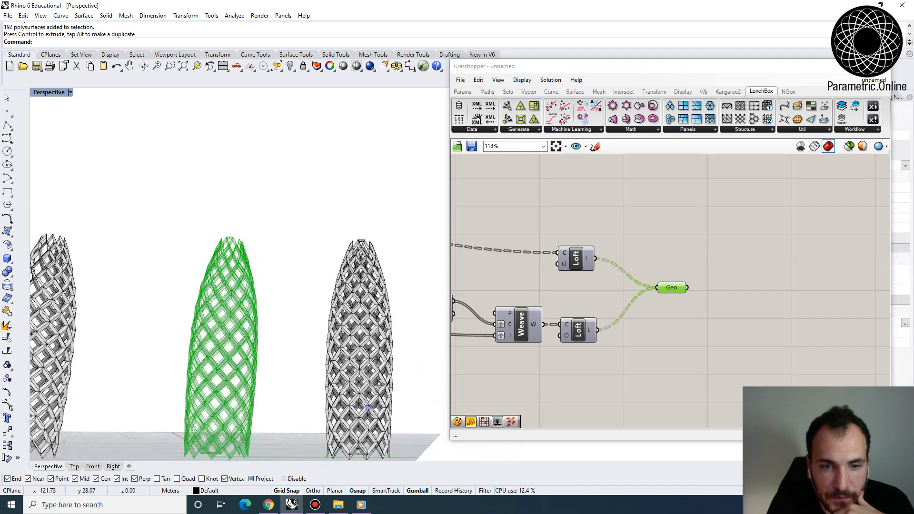
- Minimize Grasshopper and draw a horizontal rectangular clipping plane on the ground around the newly baked tower
scroll(383, 295, "down", 5)
left_click(828, 66)
right_click_drag(428, 353, 425, 371)
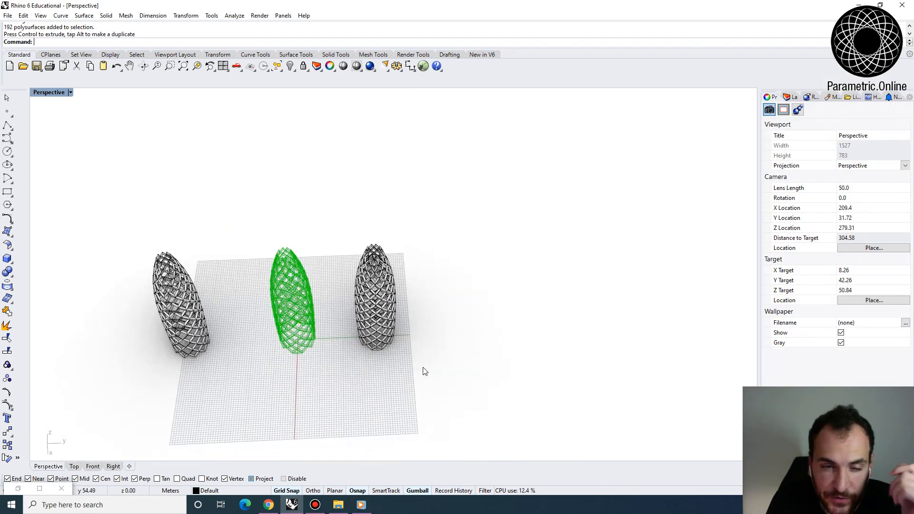
left_click(408, 361)
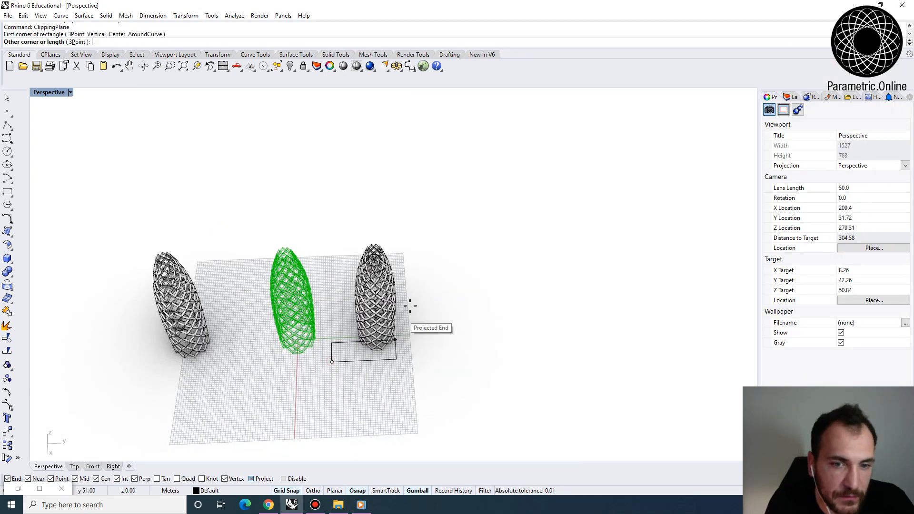
left_click(410, 302)
scroll(393, 323, "up", 2)
left_click(399, 326)
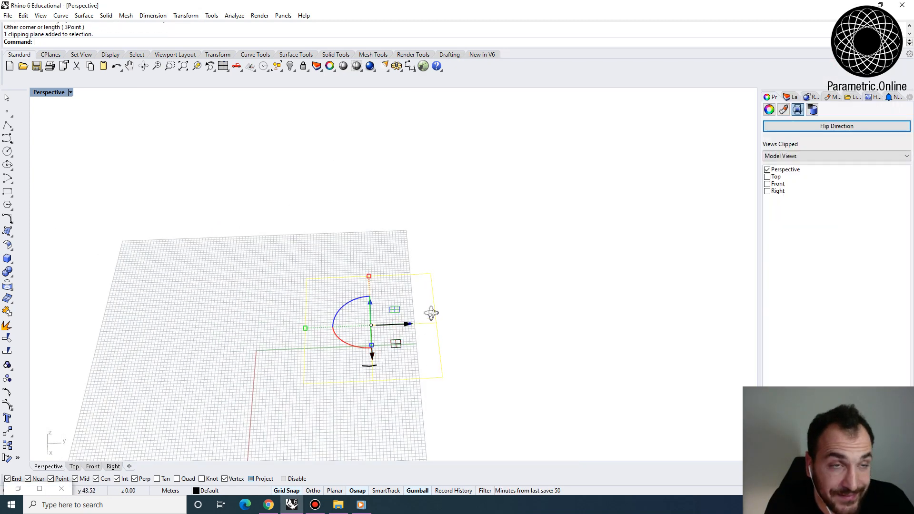
right_click_drag(433, 312, 384, 345)
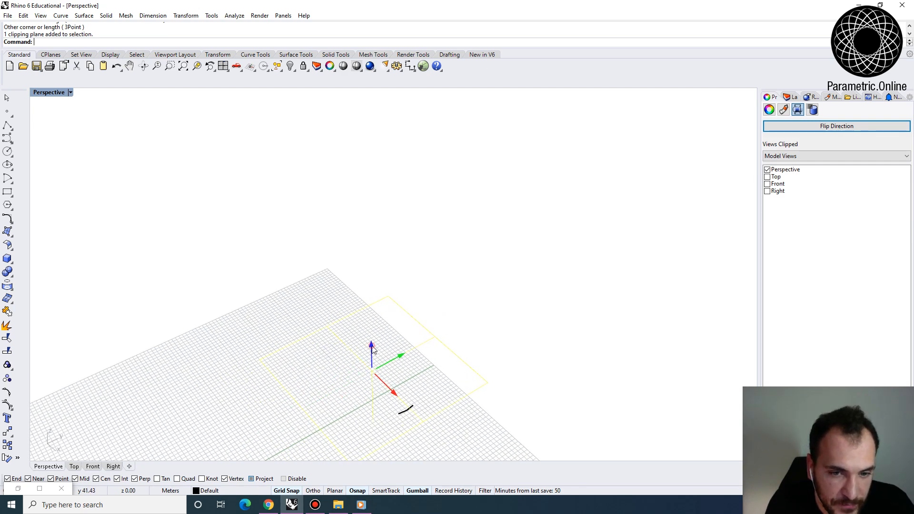
- Raise the clipping plane vertically through the baked tower and examine the frame members in section
left_click_drag(371, 346, 372, 327)
right_click_drag(417, 334, 401, 395)
scroll(399, 319, "up", 3)
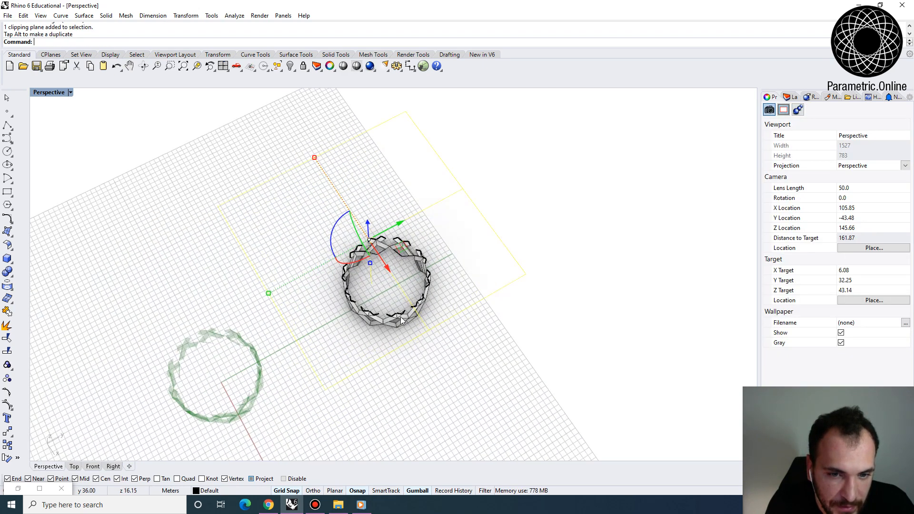
scroll(400, 316, "up", 5)
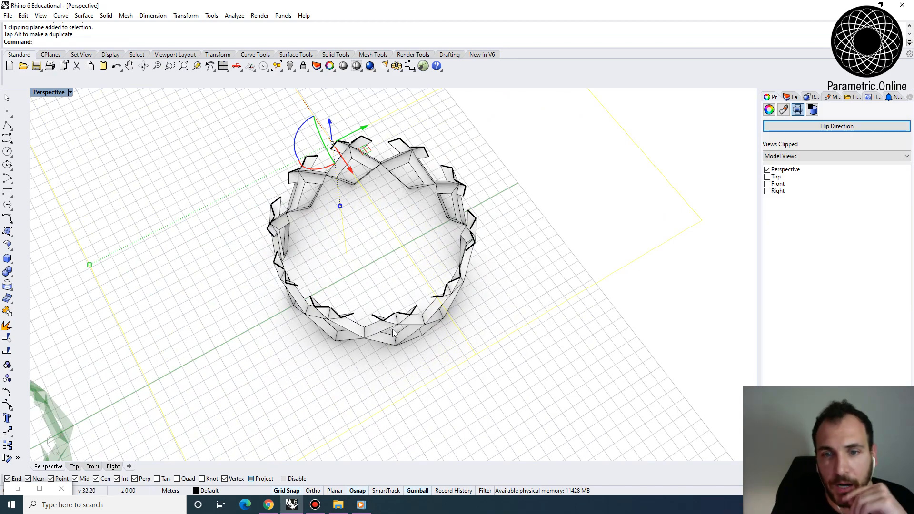
right_click_drag(393, 333, 390, 410)
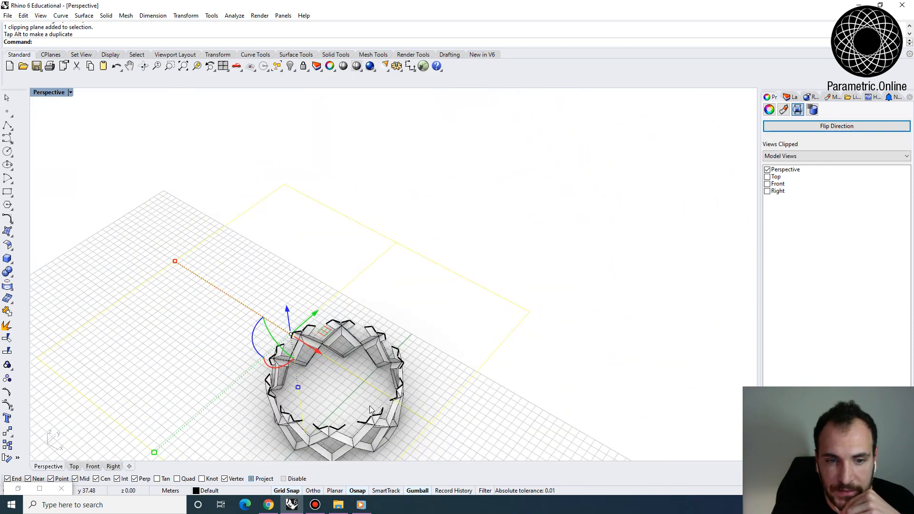
- Delete the clipping plane to restore the full view of the towers
scroll(370, 410, "down", 4)
left_click_drag(335, 312, 330, 223)
key("Delete")
scroll(421, 341, "down", 4)
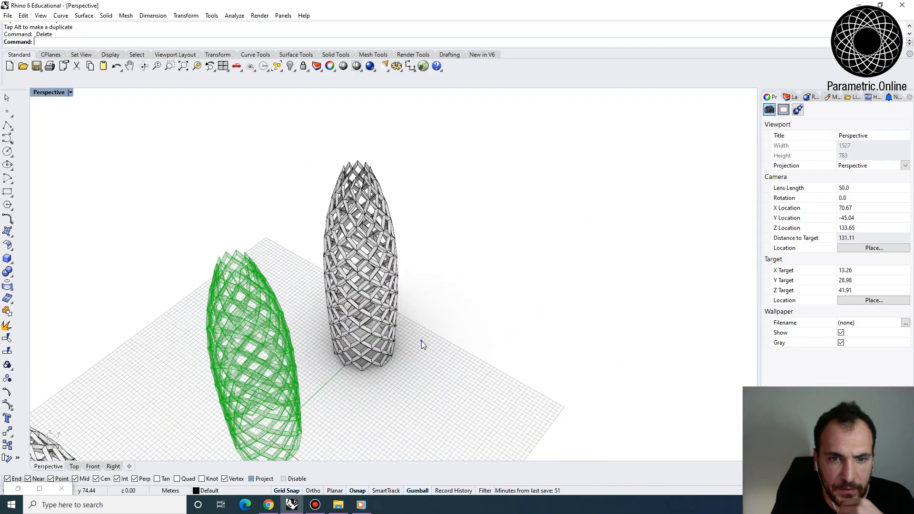
right_click_drag(421, 341, 348, 303)
- Restore the Grasshopper window and compare the previewed tower with the baked copies beside it
left_click(18, 489)
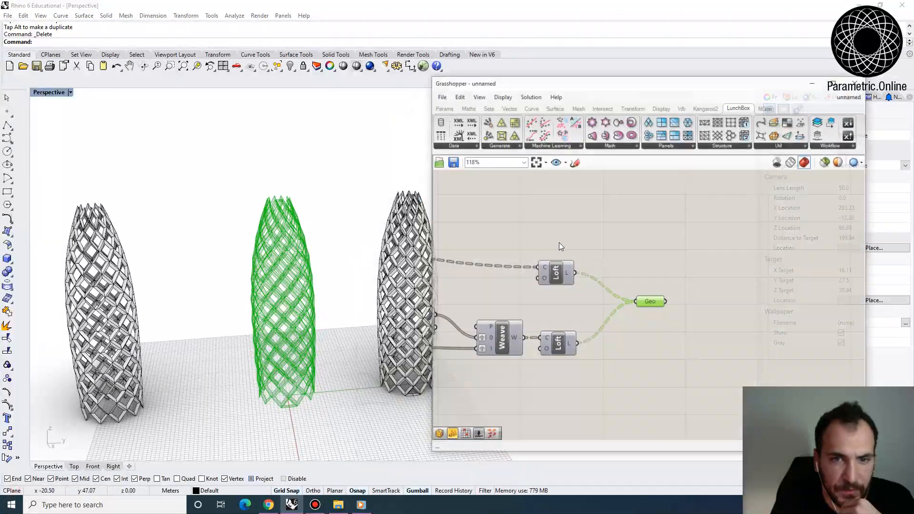
right_click_drag(604, 217, 704, 210)
left_click(700, 210)
right_click_drag(330, 291, 400, 207)
scroll(399, 207, "up", 3)
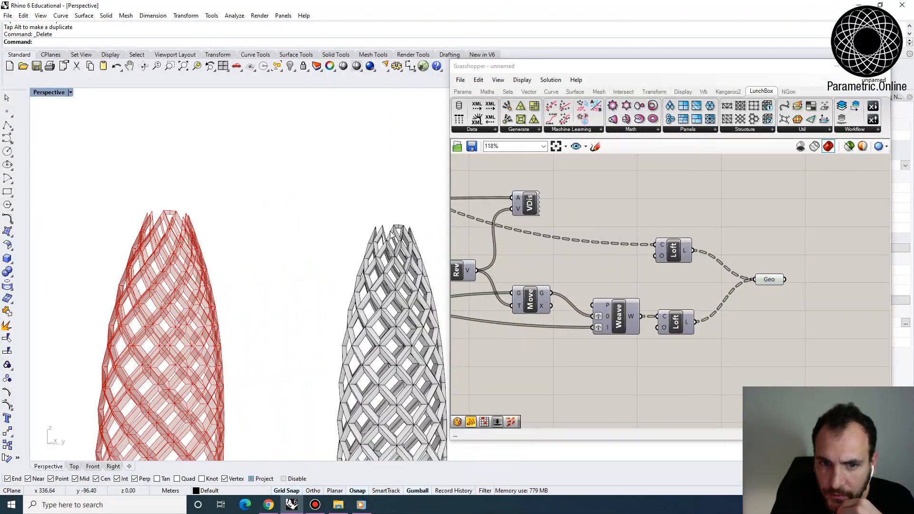
scroll(286, 238, "down", 3)
right_click_drag(286, 239, 351, 378)
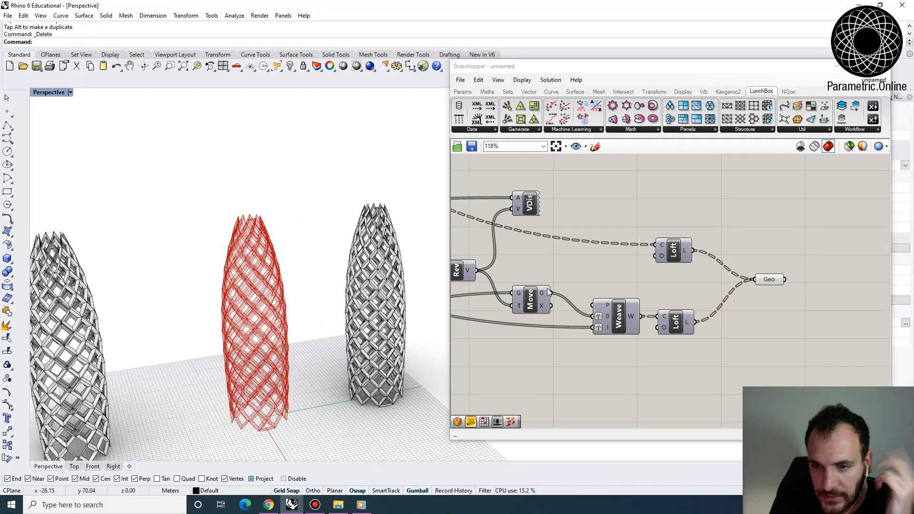
- Temporarily preview the Surface parameter fed by the Frame component's Panel output on the tower, and hide it again
right_click_drag(607, 283, 774, 261)
scroll(773, 261, "down", 4)
scroll(530, 215, "up", 4)
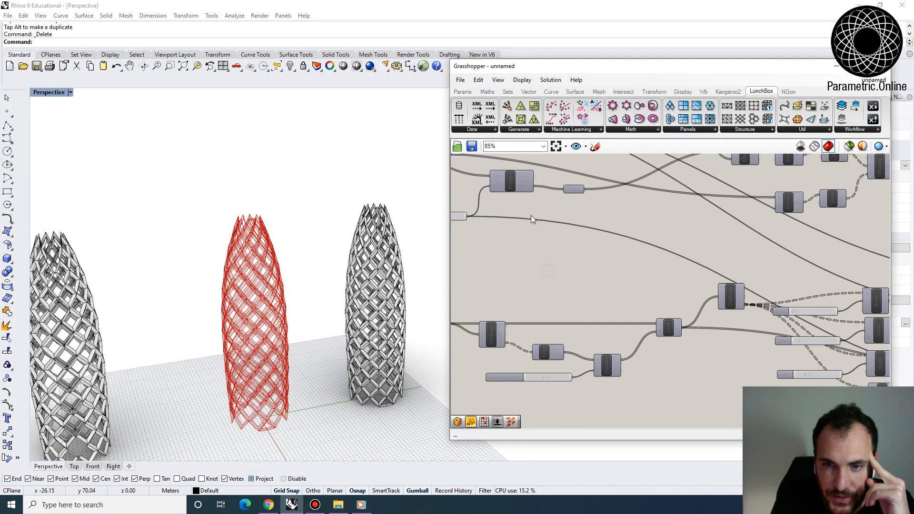
right_click_drag(505, 223, 618, 267)
right_click(667, 240)
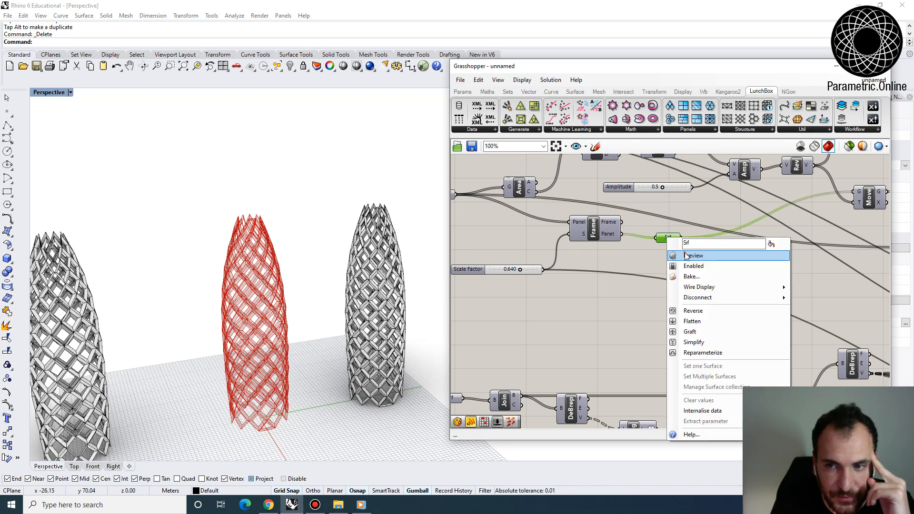
left_click(690, 255)
left_click(625, 281)
right_click_drag(370, 381, 347, 384)
right_click(664, 238)
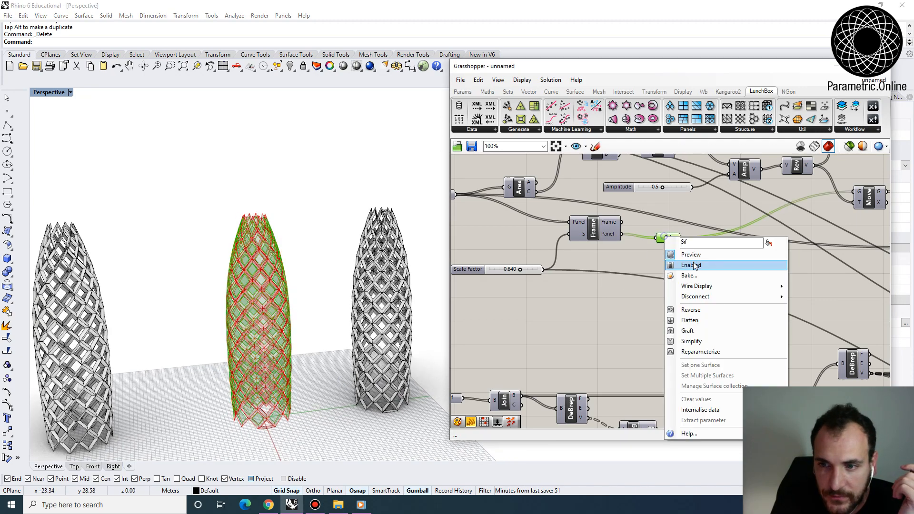
left_click(690, 257)
- Reshape the tower's profile by shifting the upper Bezier handle in the Graph Mapper slightly toward the curve's start
scroll(683, 275, "down", 4)
right_click_drag(593, 249, 643, 261)
right_click_drag(340, 291, 357, 333)
right_click_drag(467, 253, 696, 275)
right_click_drag(527, 253, 578, 256)
scroll(578, 256, "up", 5)
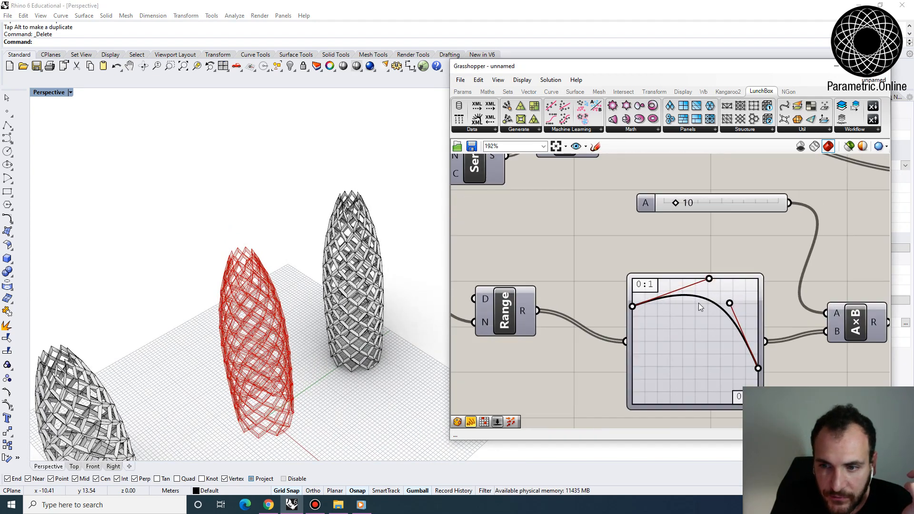
left_click_drag(698, 307, 701, 283)
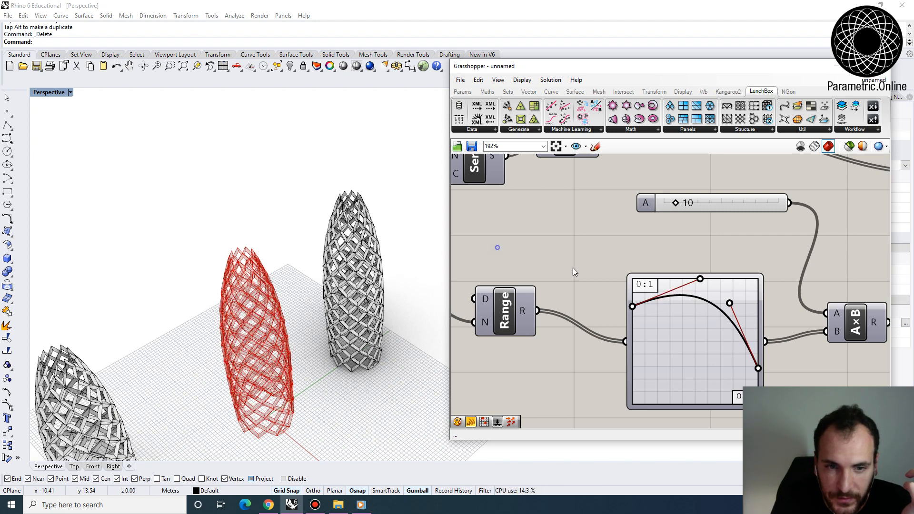
- Set the Count slider feeding the Series component to 25 to make the tower taller
scroll(573, 238, "down", 4)
right_click_drag(495, 229, 570, 244)
scroll(570, 244, "down", 2)
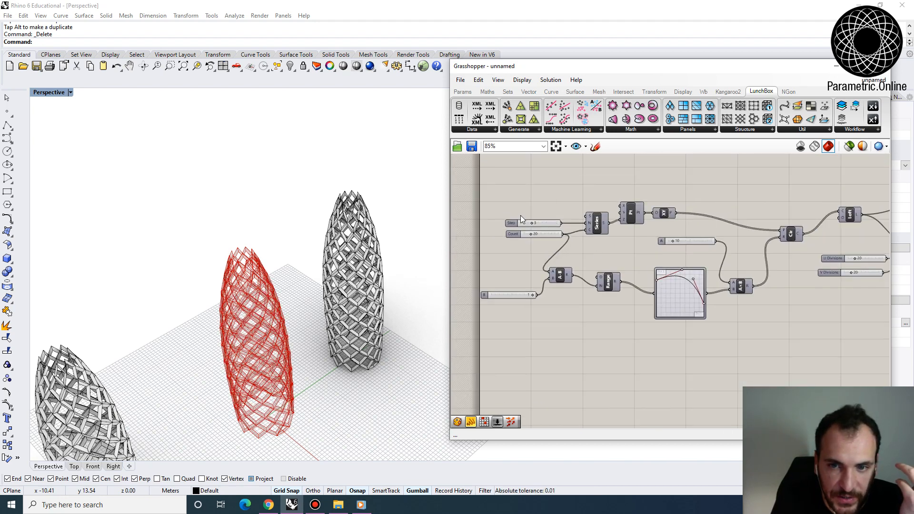
scroll(521, 215, "up", 4)
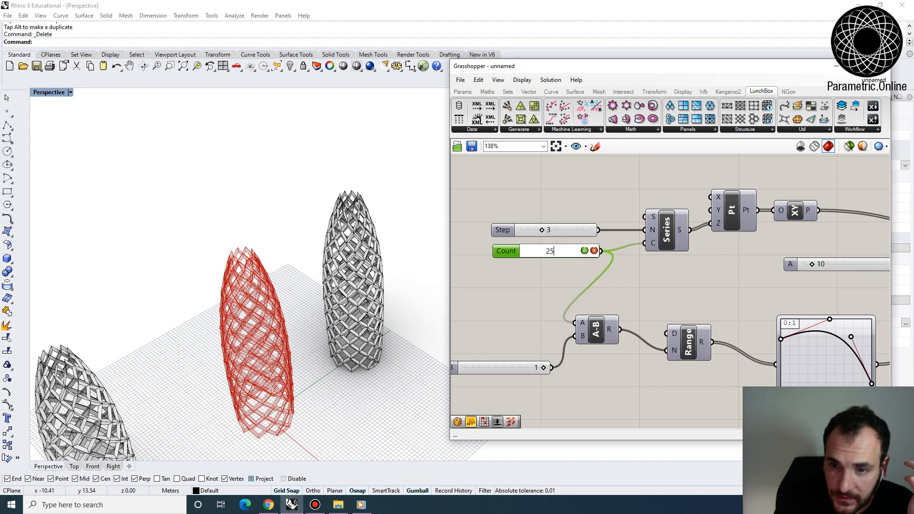
key("Return")
right_click_drag(284, 347, 253, 312)
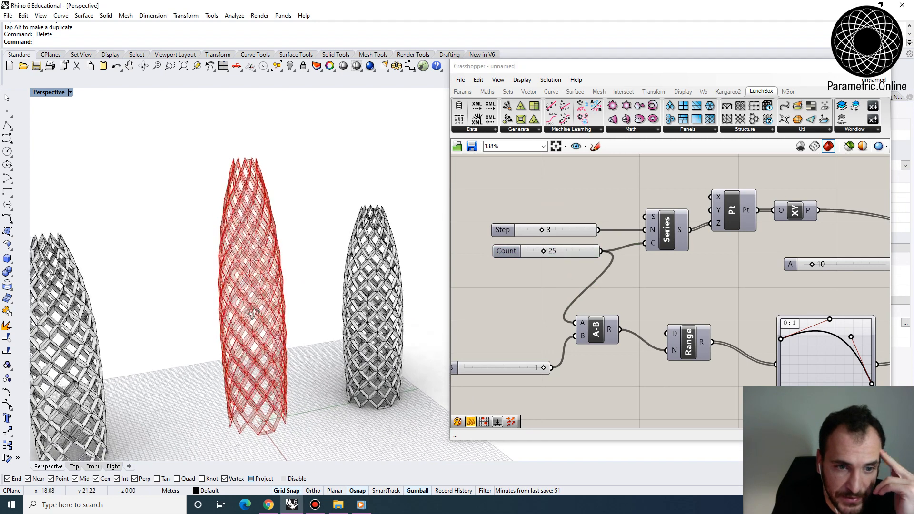
- Set the slider A that multiplies the Graph Mapper values to 15 to widen the tower's circles
scroll(588, 252, "down", 6)
right_click_drag(673, 274, 518, 253)
scroll(586, 284, "up", 6)
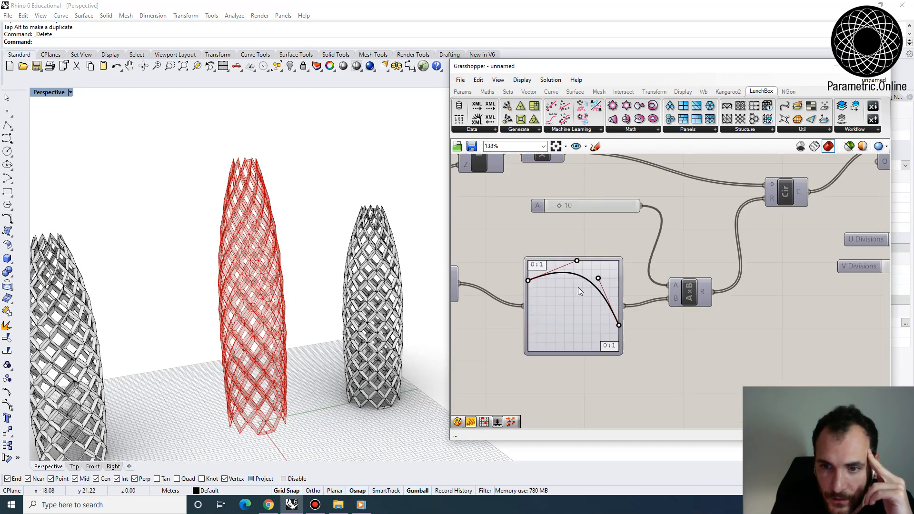
right_click_drag(577, 287, 589, 281)
scroll(599, 282, "up", 1)
right_click_drag(580, 174, 575, 212)
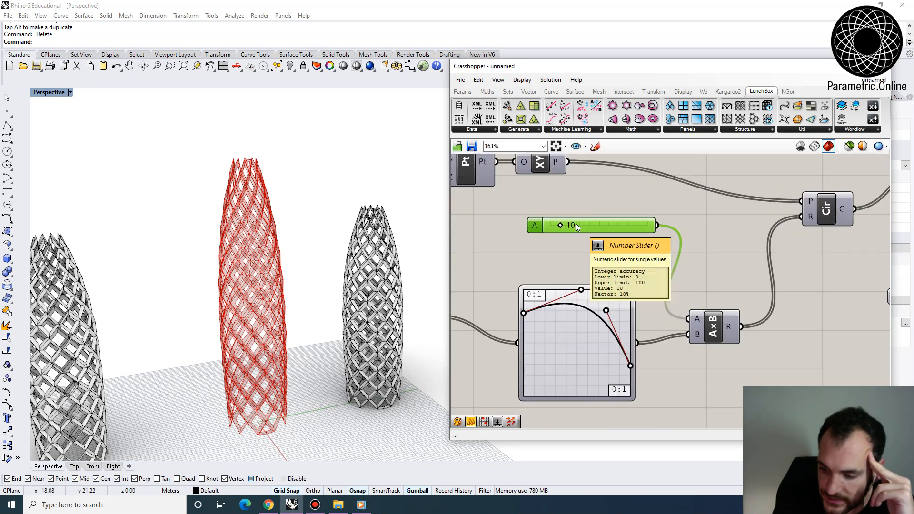
double_click(575, 224)
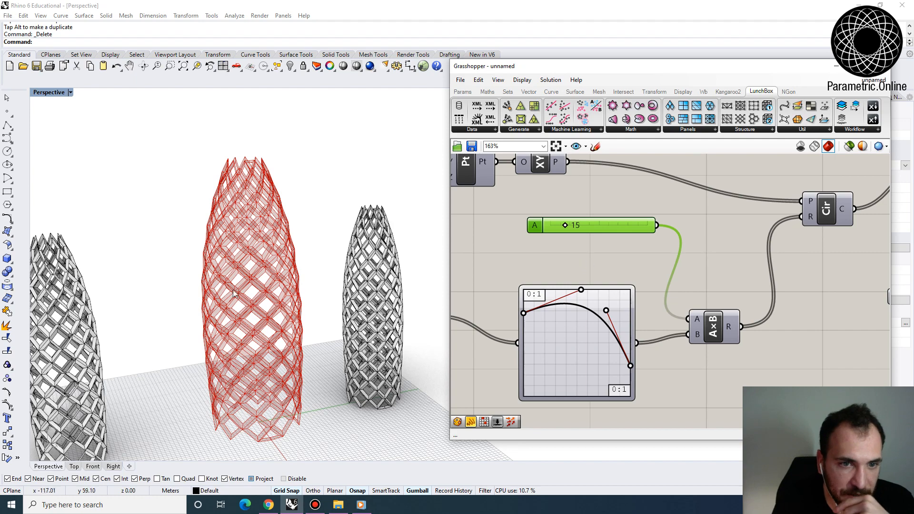
left_click(563, 269)
- Set the U Divisions slider of the Diamond panel component to 25
scroll(548, 247, "down", 4)
right_click_drag(696, 232, 616, 239)
scroll(728, 253, "up", 5)
right_click_drag(700, 259, 641, 258)
double_click(596, 275)
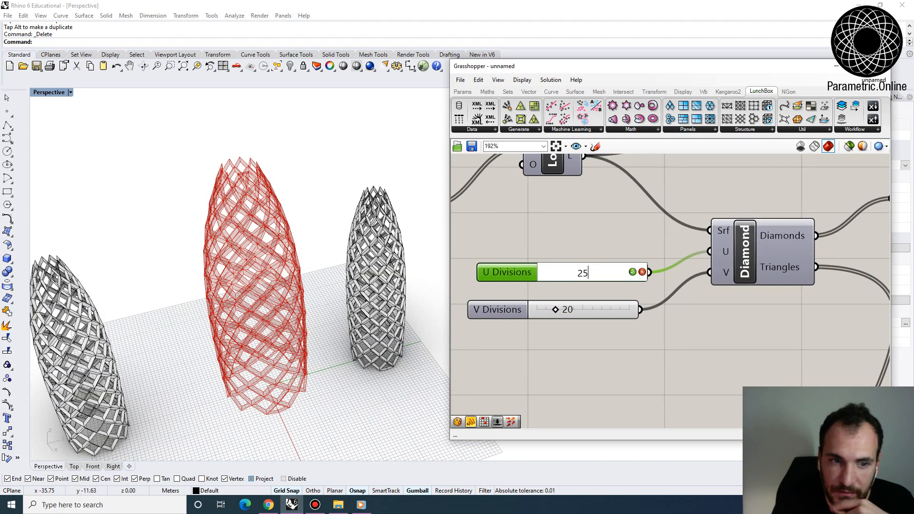
type("25")
key("Return")
right_click_drag(320, 317, 281, 297)
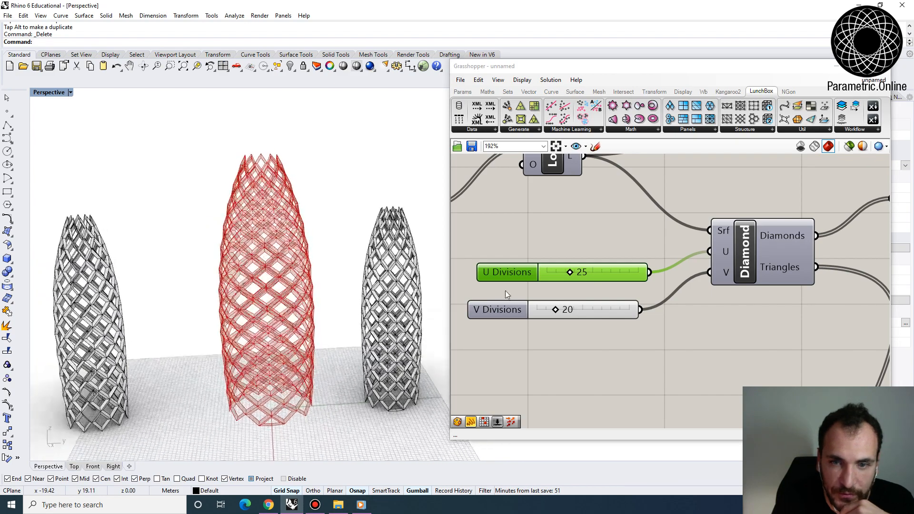
- Try 25 V Divisions on the Diamond panel component and inspect the seam at the tower's base
double_click(599, 305)
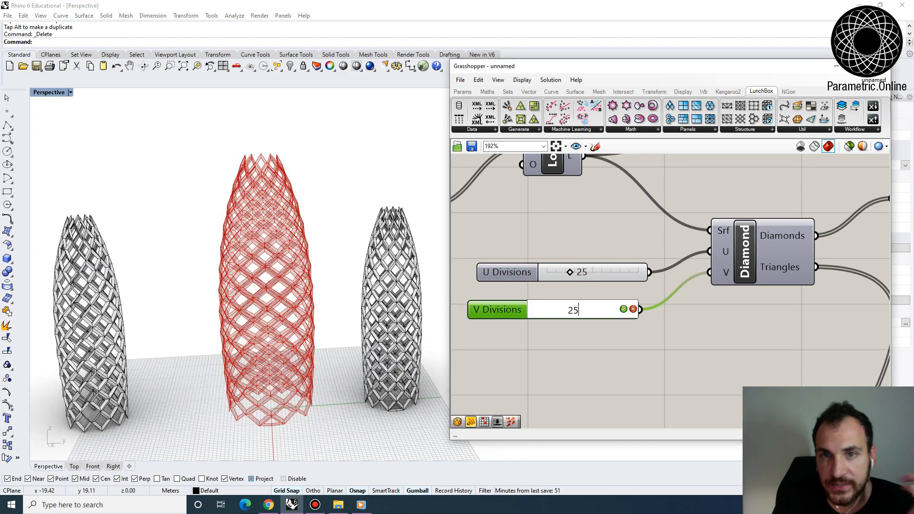
left_click(598, 345)
scroll(286, 409, "up", 5)
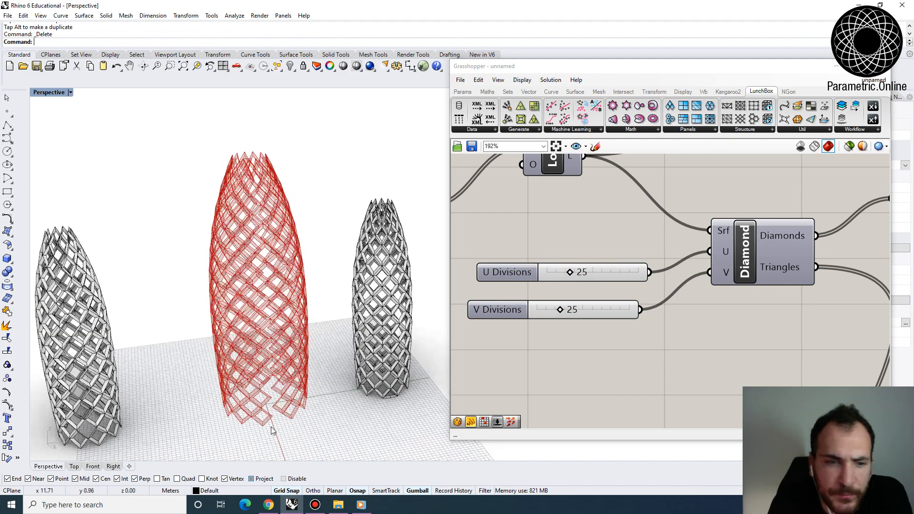
scroll(285, 383, "up", 2)
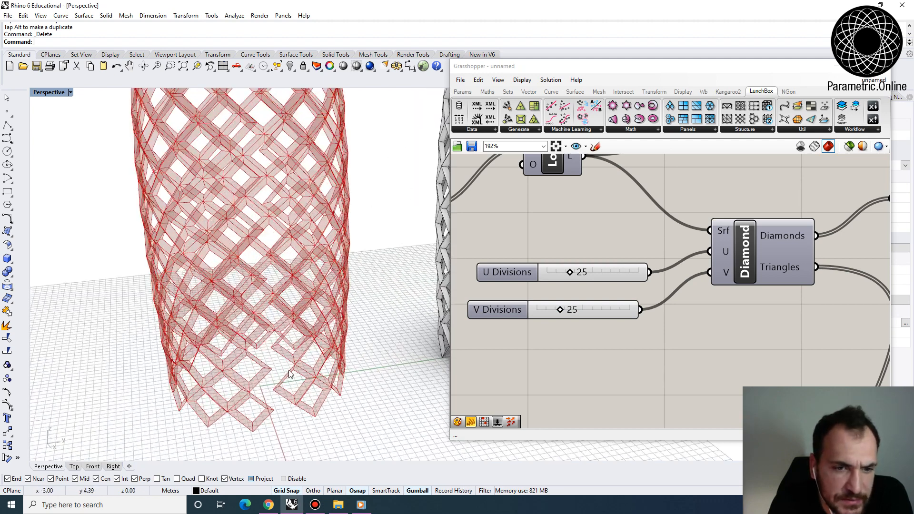
- Set the V Divisions slider to 26 and check the diamond frames around the tower's base
double_click(591, 307)
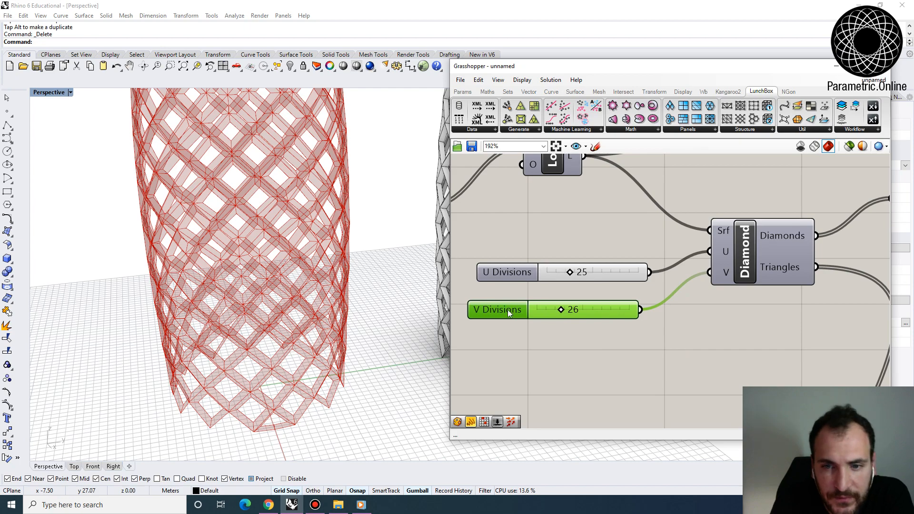
right_click_drag(330, 394, 288, 350)
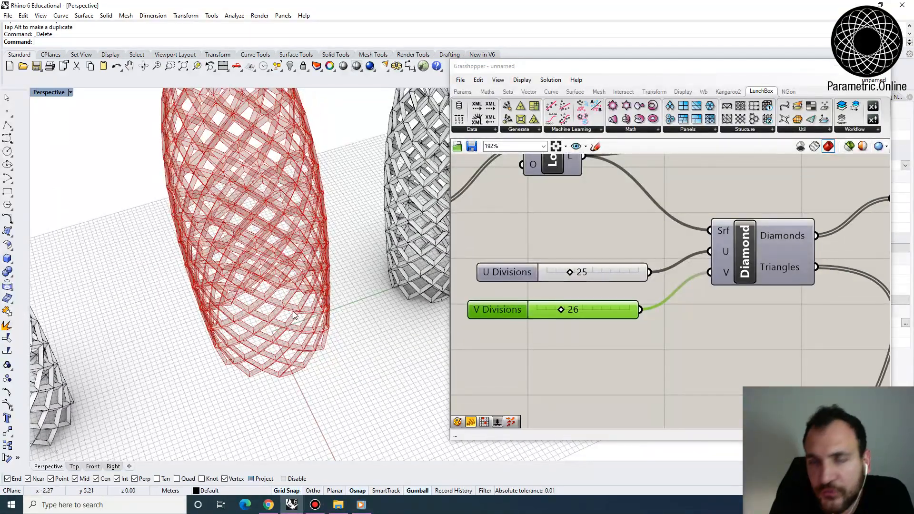
right_click_drag(334, 362, 343, 327)
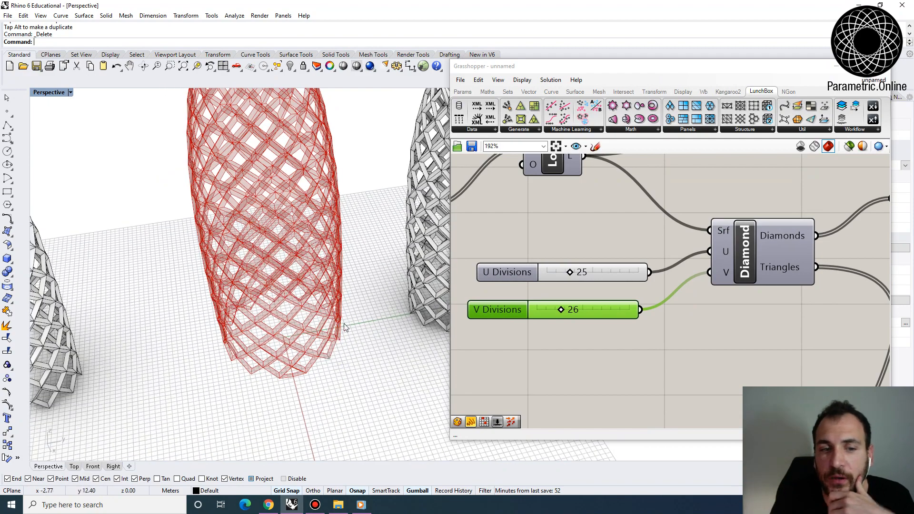
- Bake the combined Geo parameter of the widened tower variation into the Rhino model
scroll(343, 326, "down", 4)
right_click_drag(339, 262, 297, 299)
scroll(547, 223, "down", 6)
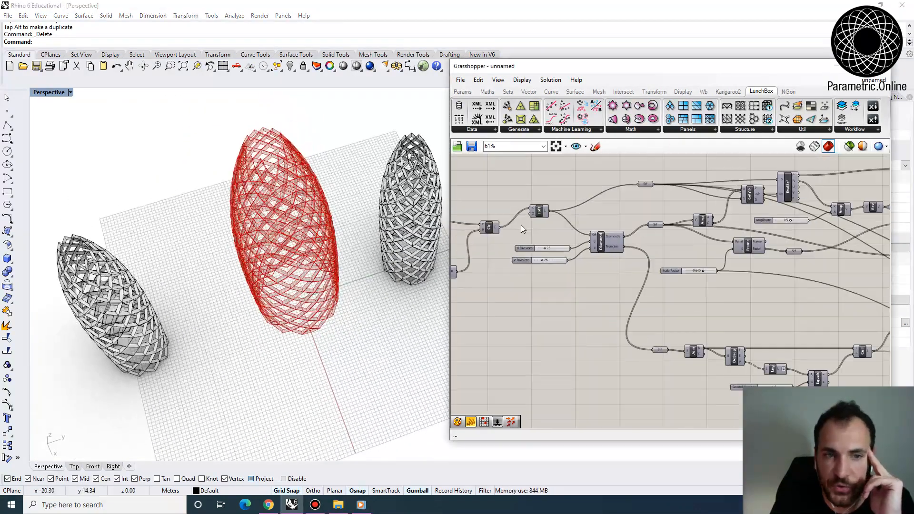
scroll(710, 249, "up", 4)
left_click(675, 275)
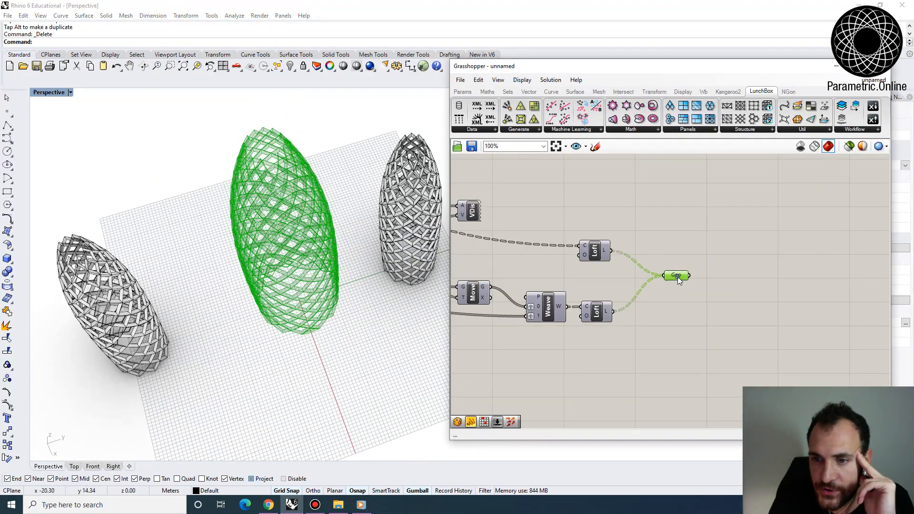
right_click(677, 276)
left_click(699, 316)
left_click(730, 398)
- Move the newly baked tower in the negative Y direction, beyond the outermost baked tower, and deselect it
right_click_drag(387, 362, 342, 301)
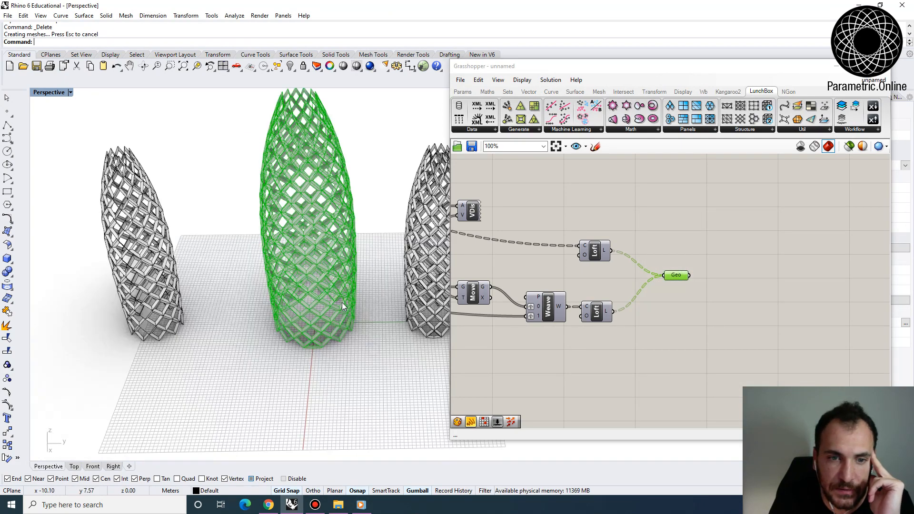
scroll(341, 302, "down", 4)
left_click_drag(352, 343, 276, 140)
scroll(351, 236, "down", 4)
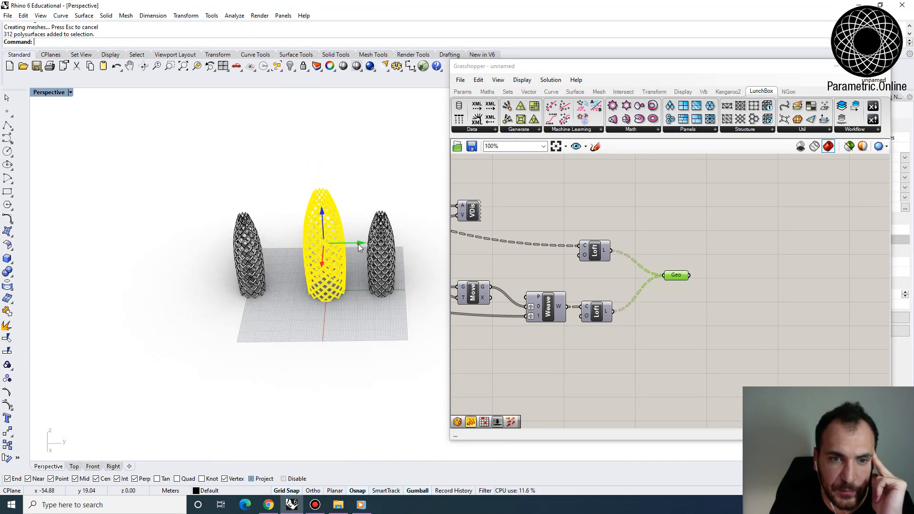
left_click_drag(357, 243, 197, 243)
key("Escape")
- Examine the diagrid frames of the baked tower variations from the side and from above
scroll(138, 270, "up", 3)
scroll(138, 270, "up", 3)
right_click_drag(138, 270, 266, 264)
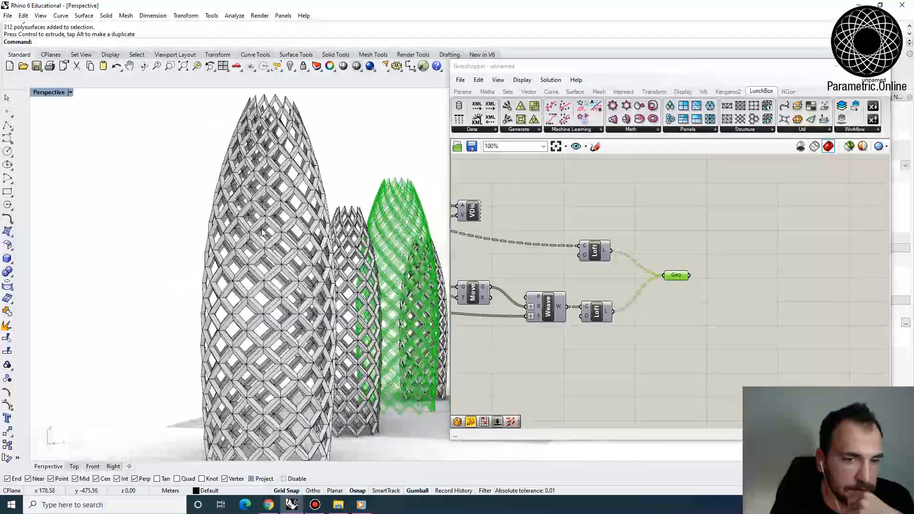
scroll(265, 265, "down", 4)
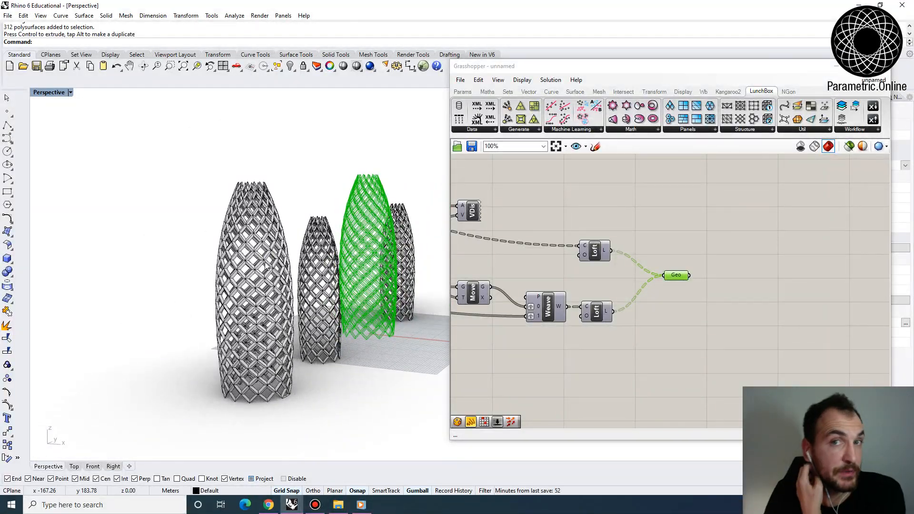
right_click_drag(367, 327, 288, 281)
scroll(281, 215, "down", 4)
scroll(616, 207, "down", 7)
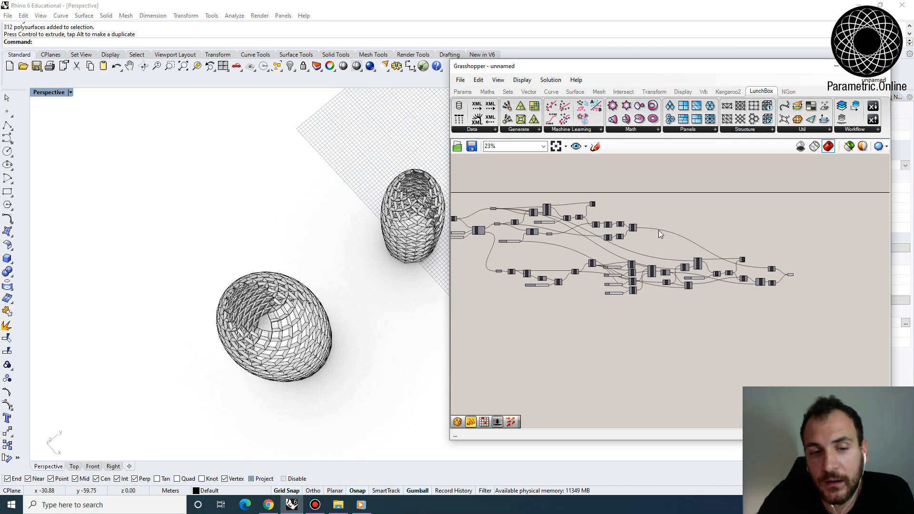
- Review the overall Grasshopper definition and the LunchBox Panels and Structure components available for other surface patterns
right_click_drag(672, 170, 679, 197)
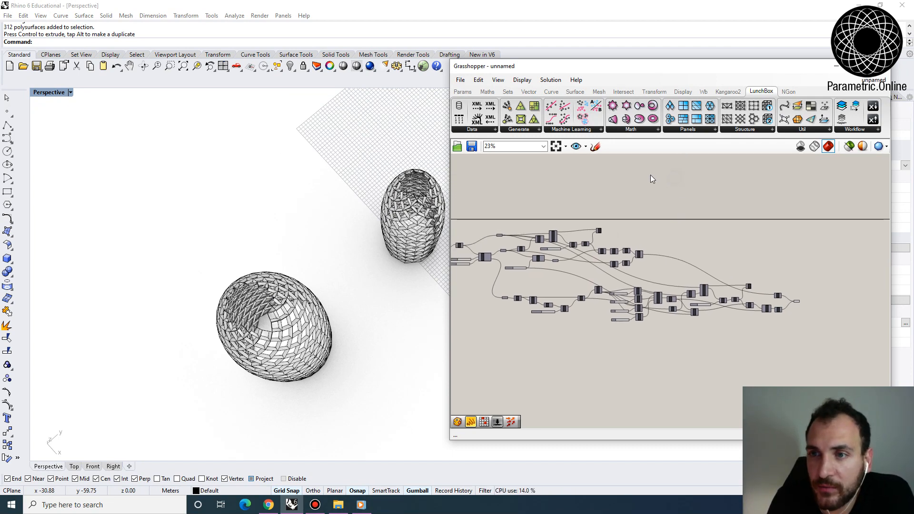
right_click_drag(663, 158, 682, 167)
right_click_drag(598, 203, 667, 202)
scroll(556, 275, "up", 2)
right_click_drag(506, 271, 547, 235)
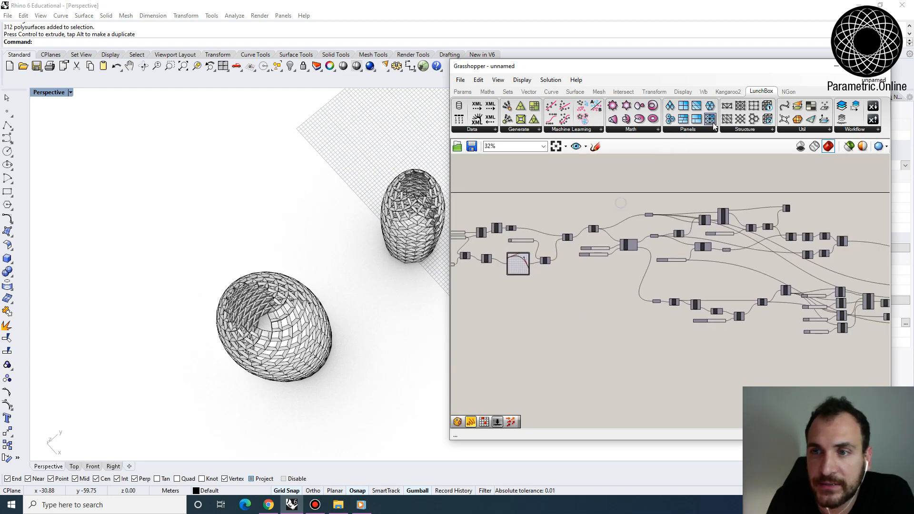
left_click(675, 131)
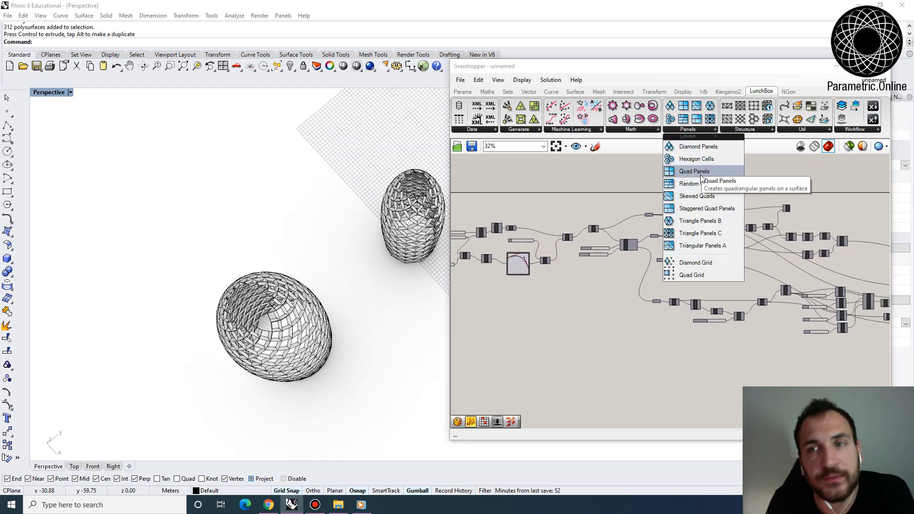
left_click(745, 129)
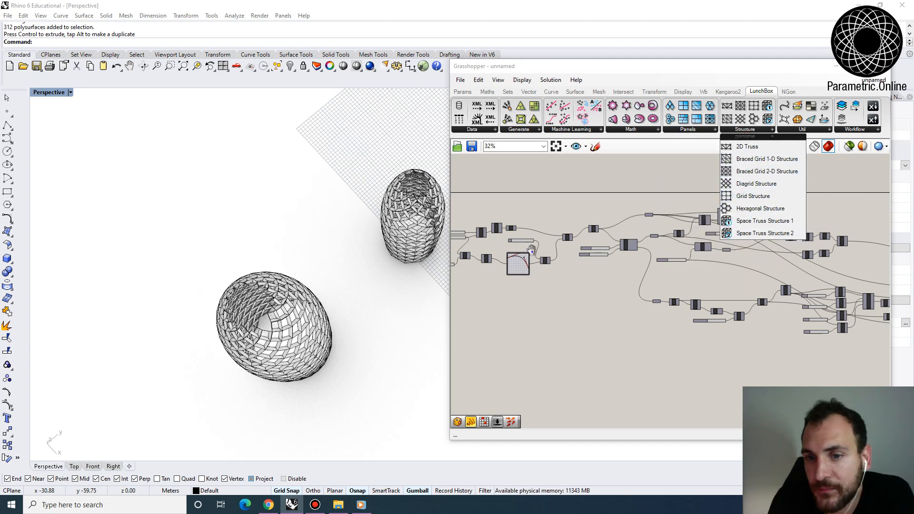
scroll(600, 256, "up", 4)
right_click_drag(532, 250, 643, 271)
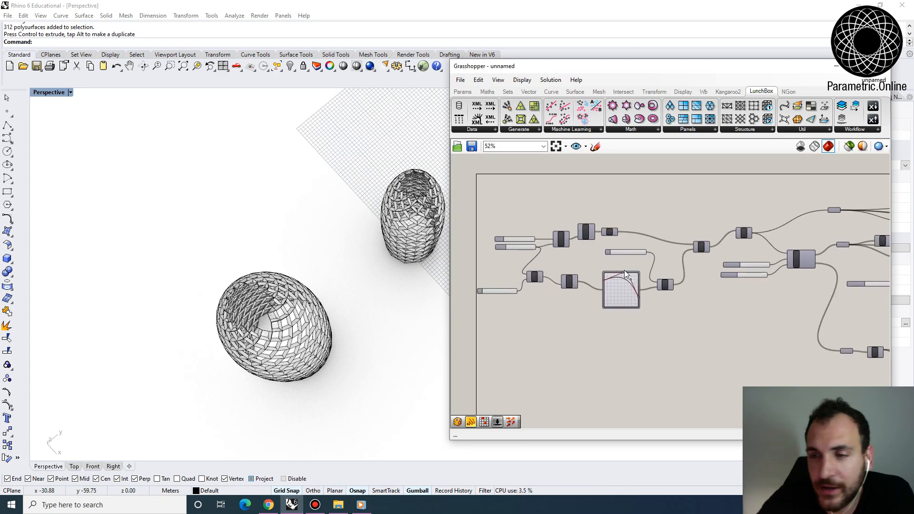